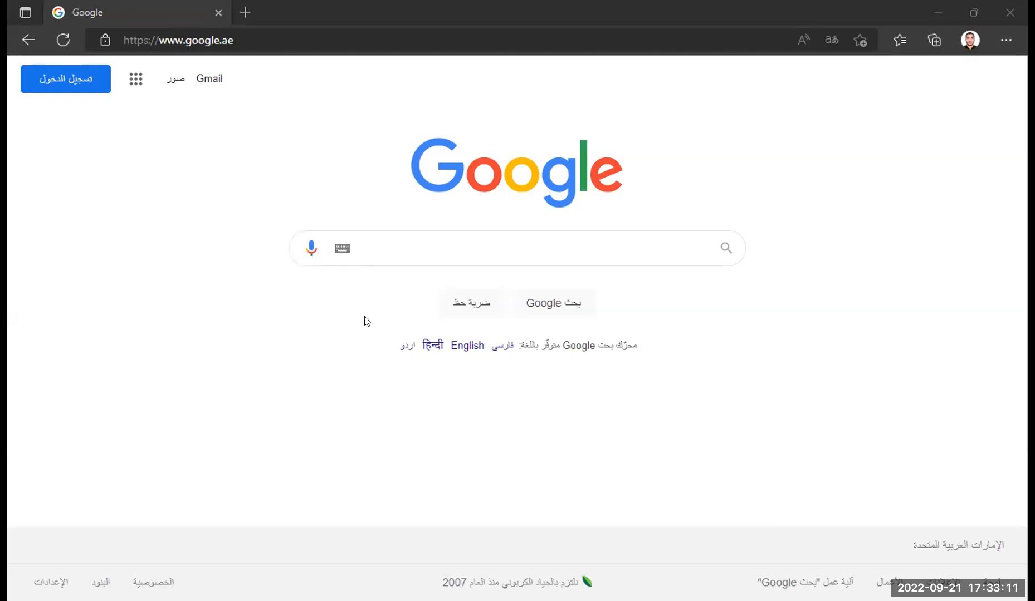
Search Google for "download zotero".
left_click(480, 246)
type("DOWN")
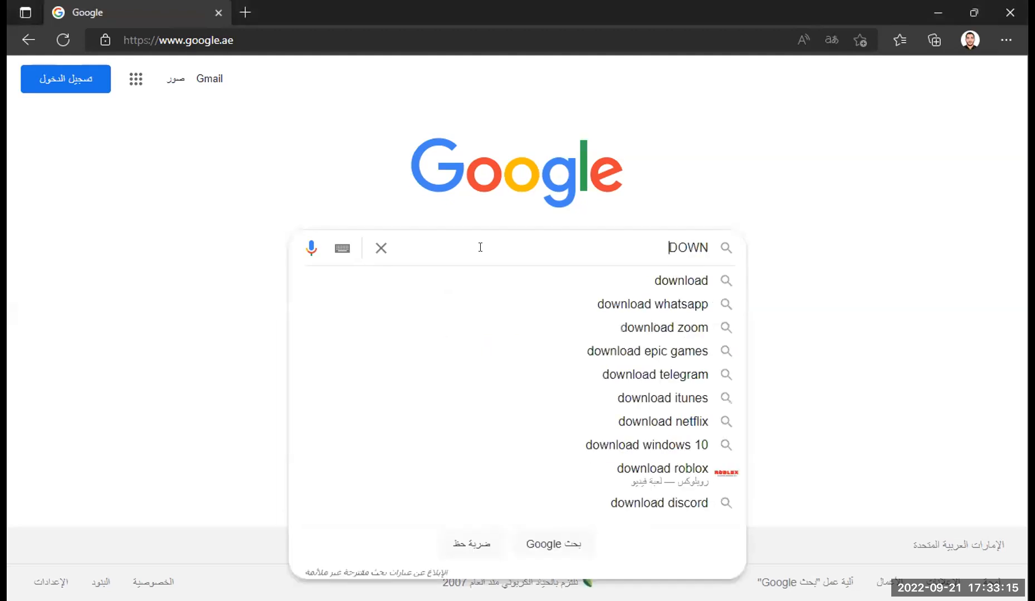
type("LOAD ZOTERO")
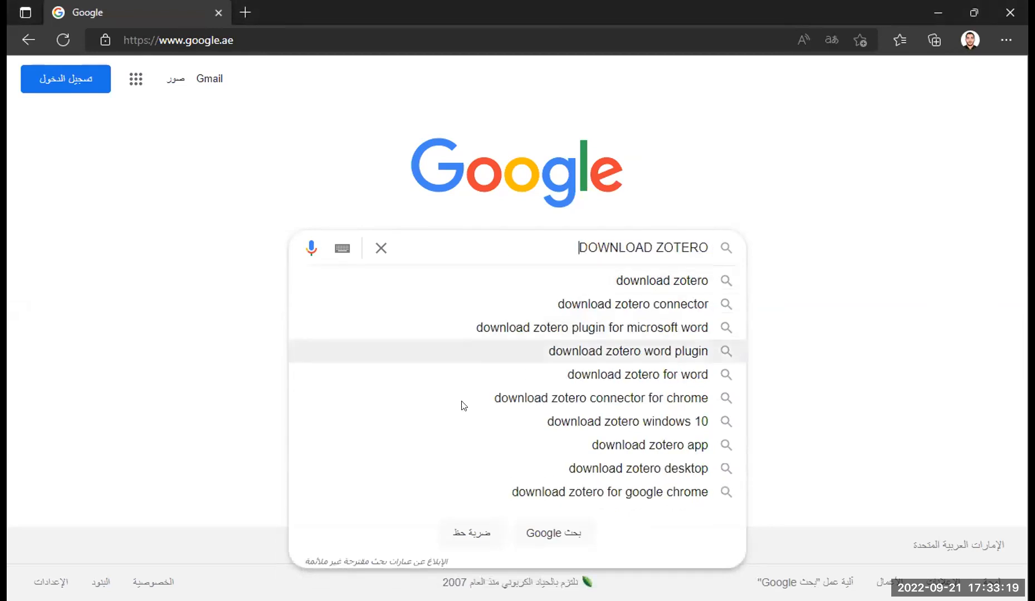
left_click(653, 281)
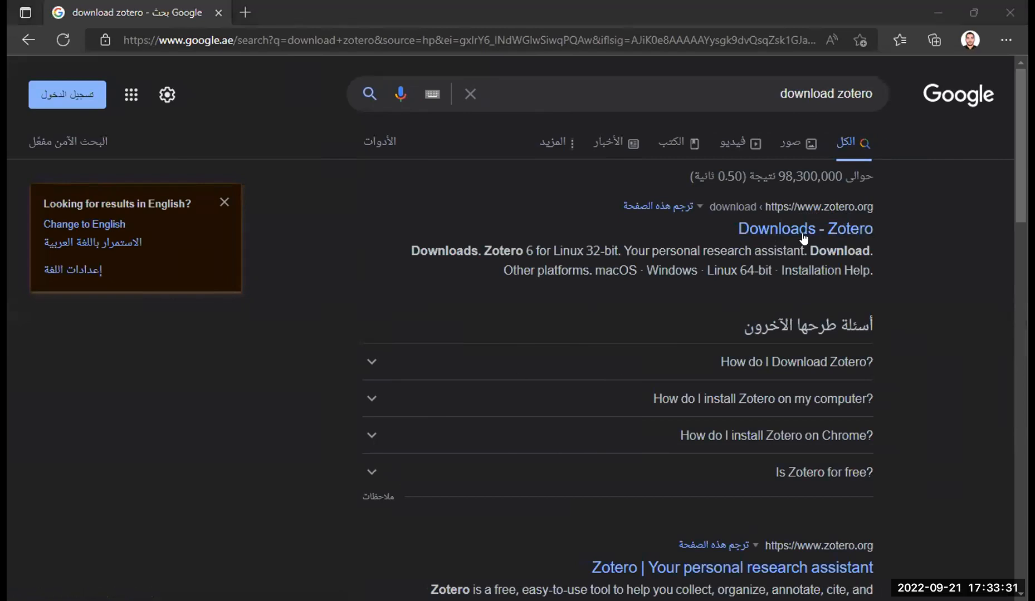
Open the Zotero Downloads page and go through the Zotero 6 for Windows download and the Edge Connector option.
left_click(410, 341)
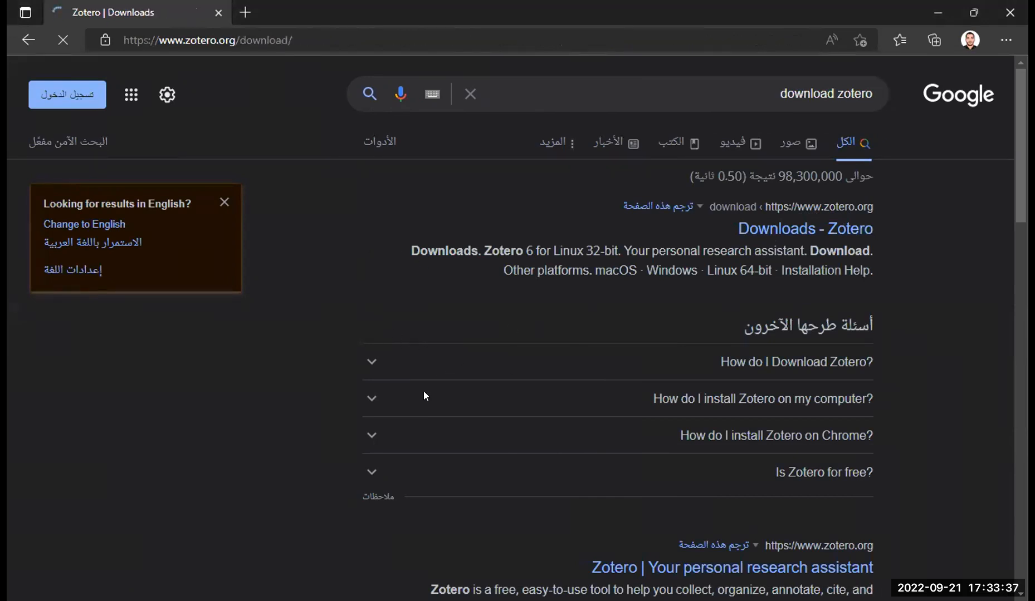
scroll(513, 222, "down", 3)
scroll(524, 289, "down", 2)
scroll(501, 340, "up", 5)
scroll(501, 326, "down", 2)
scroll(522, 326, "down", 2)
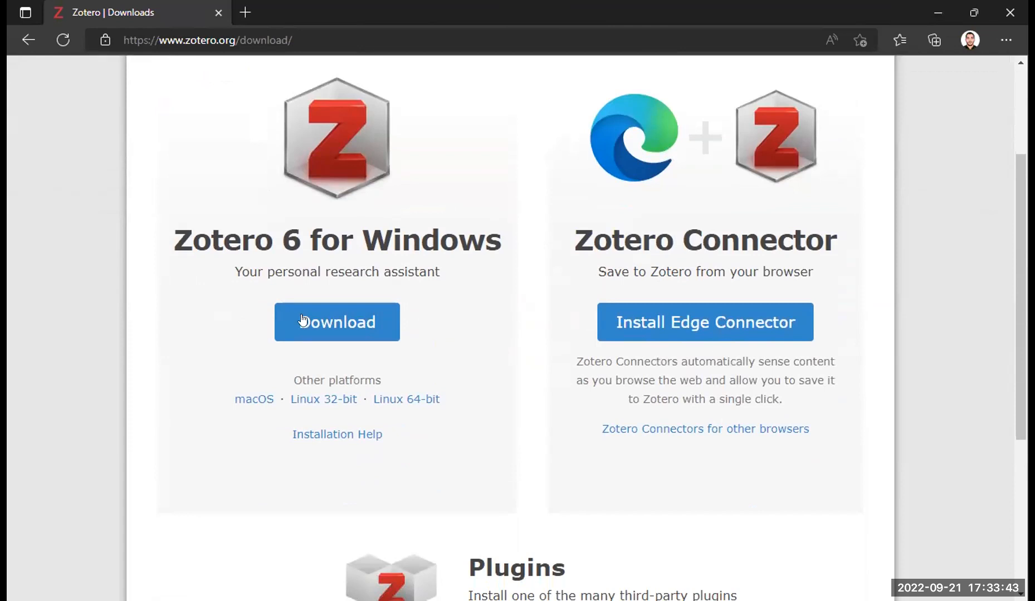
left_click(376, 314)
scroll(372, 376, "up", 3)
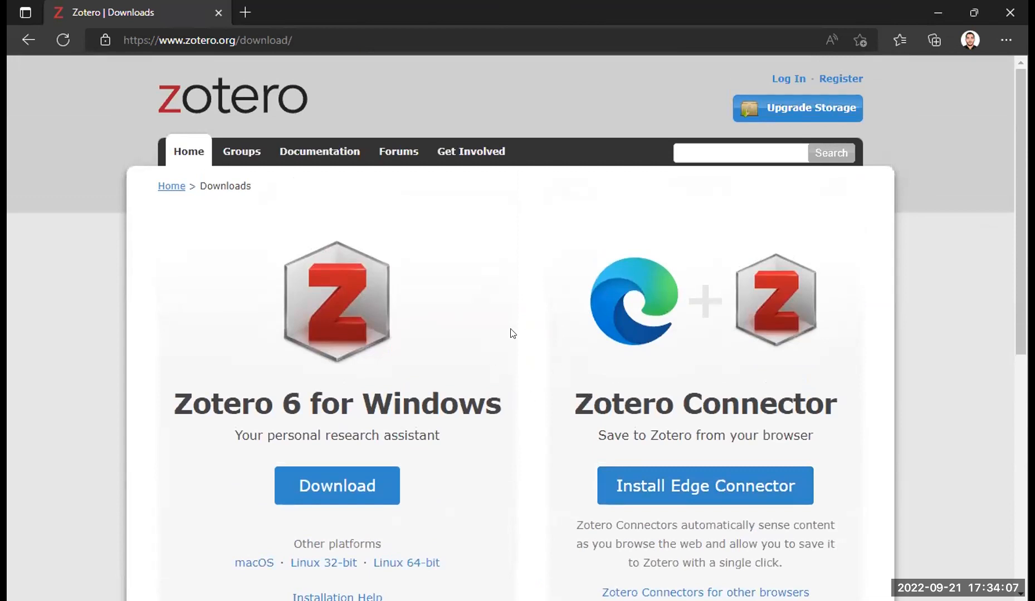
left_click(689, 486)
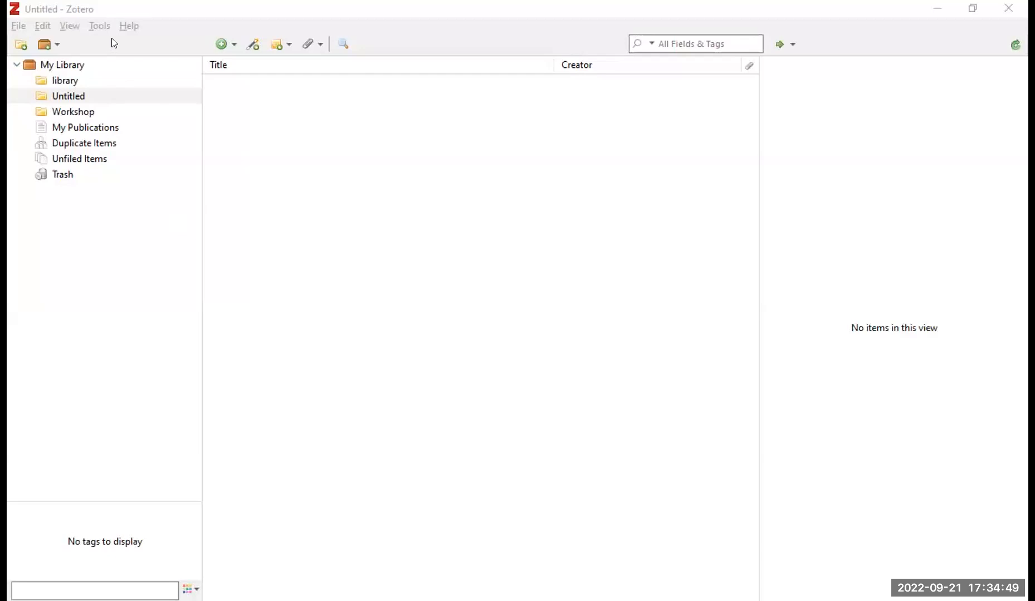
Switch to Zotero and view the contents of the library, Untitled and Workshop collections.
left_click(372, 288)
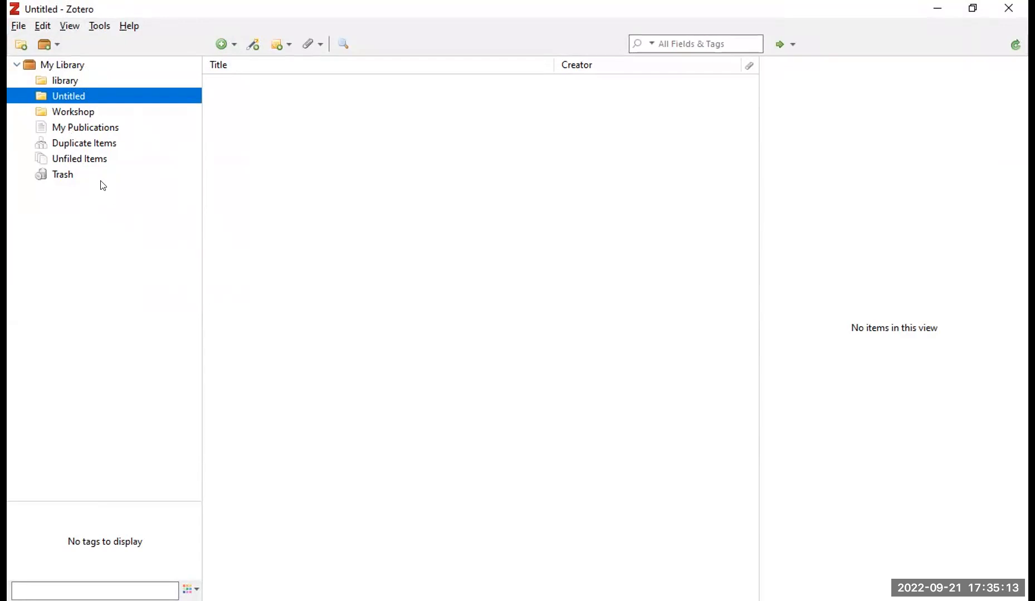
left_click(62, 80)
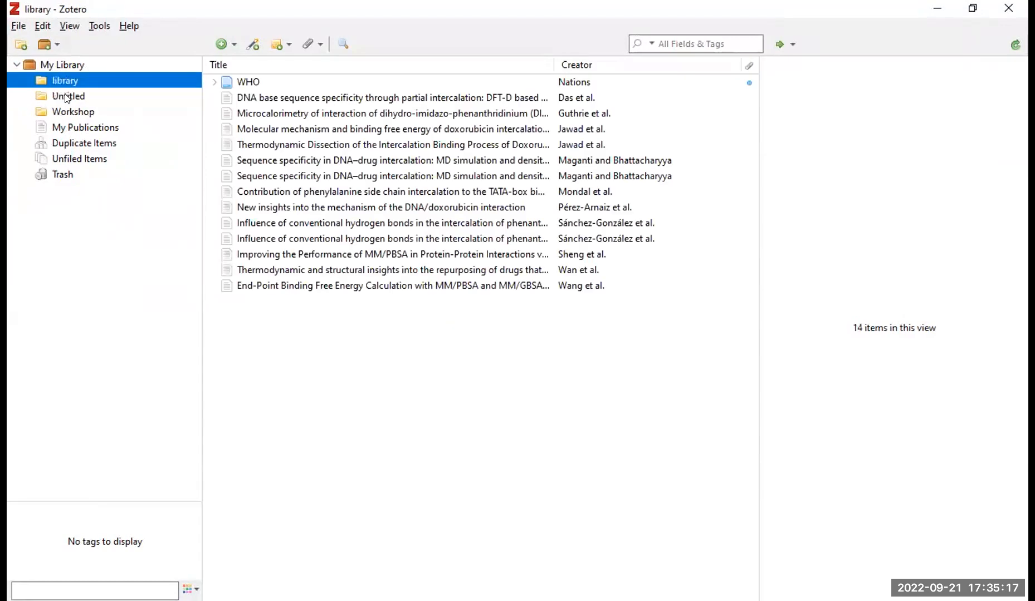
left_click(72, 98)
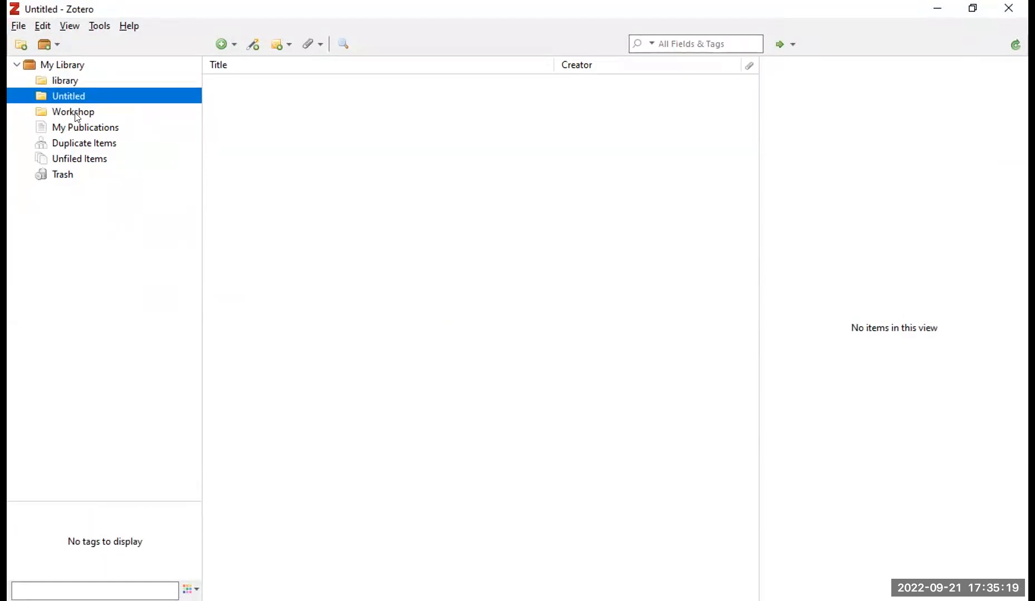
left_click(77, 112)
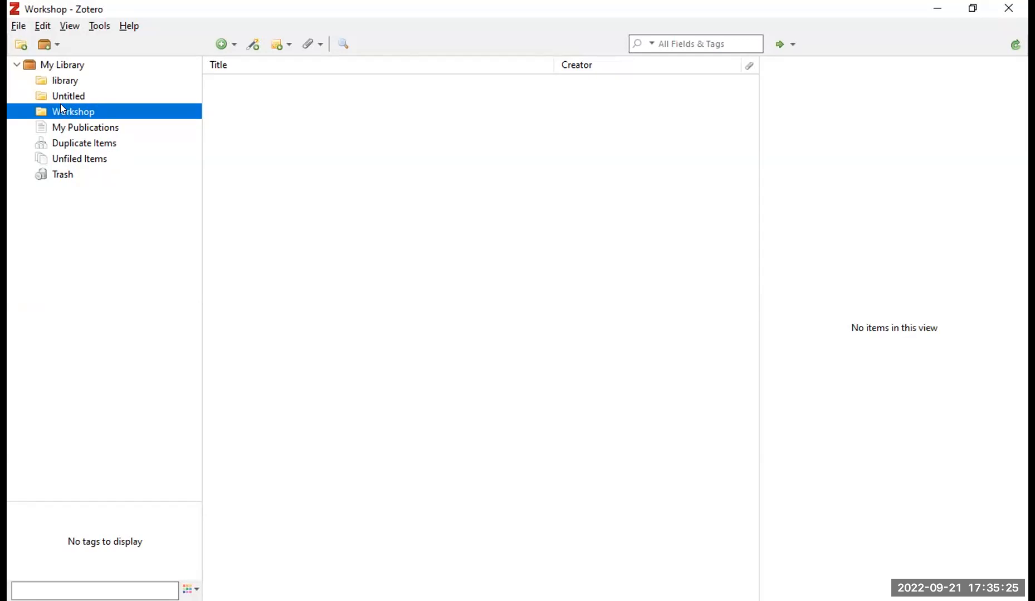
Create a new collection named "Publication 1" in My Library.
left_click(22, 46)
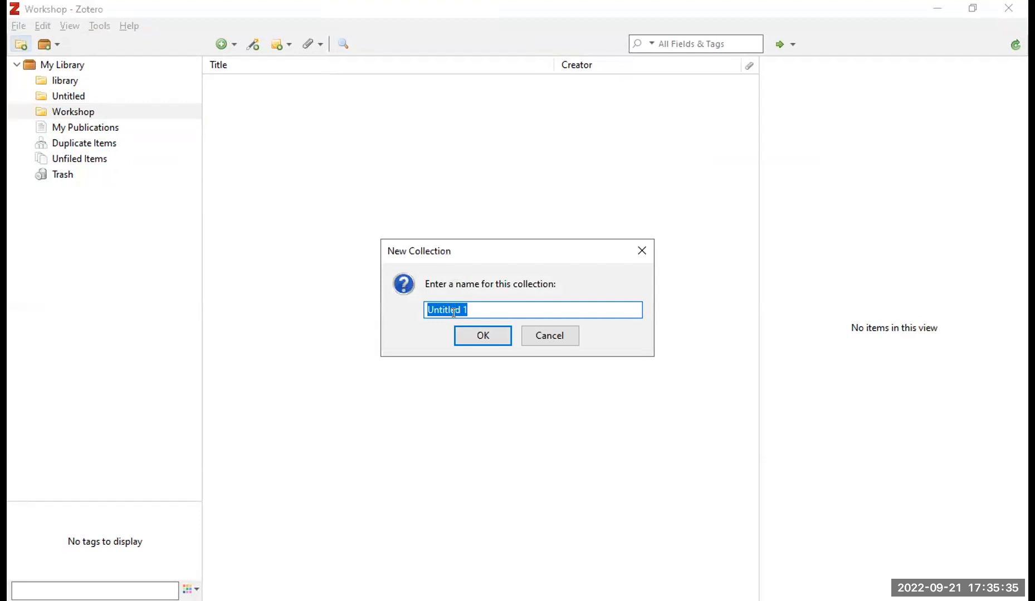
type("j")
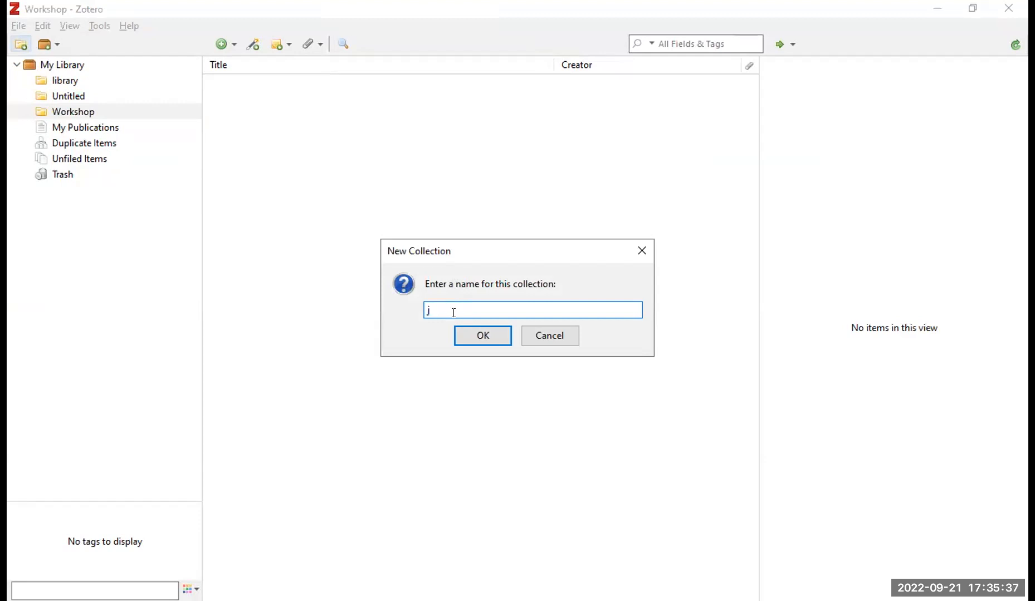
key("BackSpace")
type("pUBLICATION")
key("BackSpace")
key("BackSpace")
key("BackSpace")
key("BackSpace")
key("BackSpace")
key("BackSpace")
key("BackSpace")
key("BackSpace")
key("BackSpace")
key("BackSpace")
key("BackSpace")
type("p")
key("BackSpace")
type("Publication 1")
left_click(474, 337)
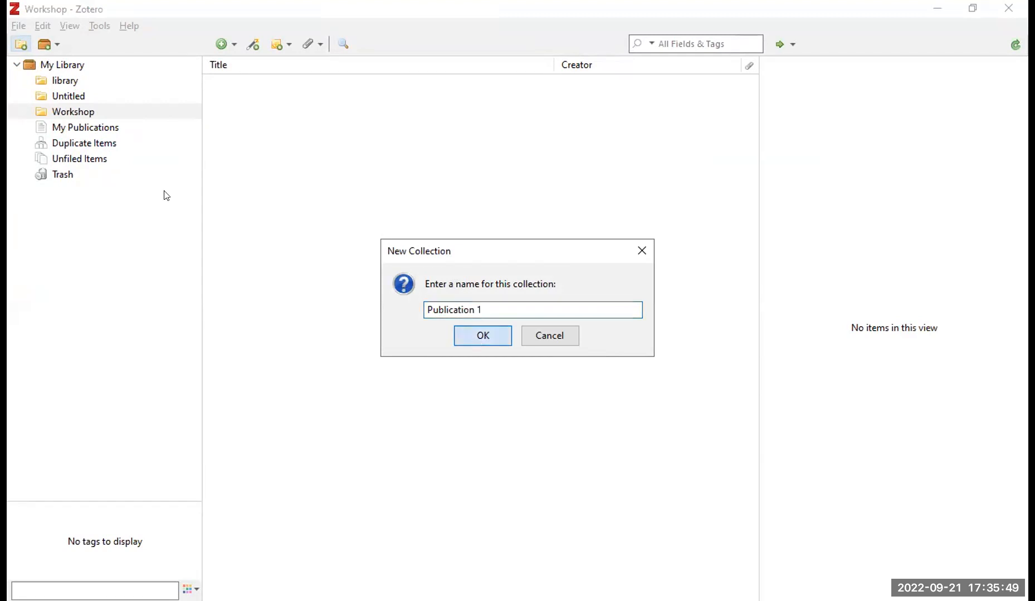
Create another collection named "Publication 2" in My Library.
left_click(21, 44)
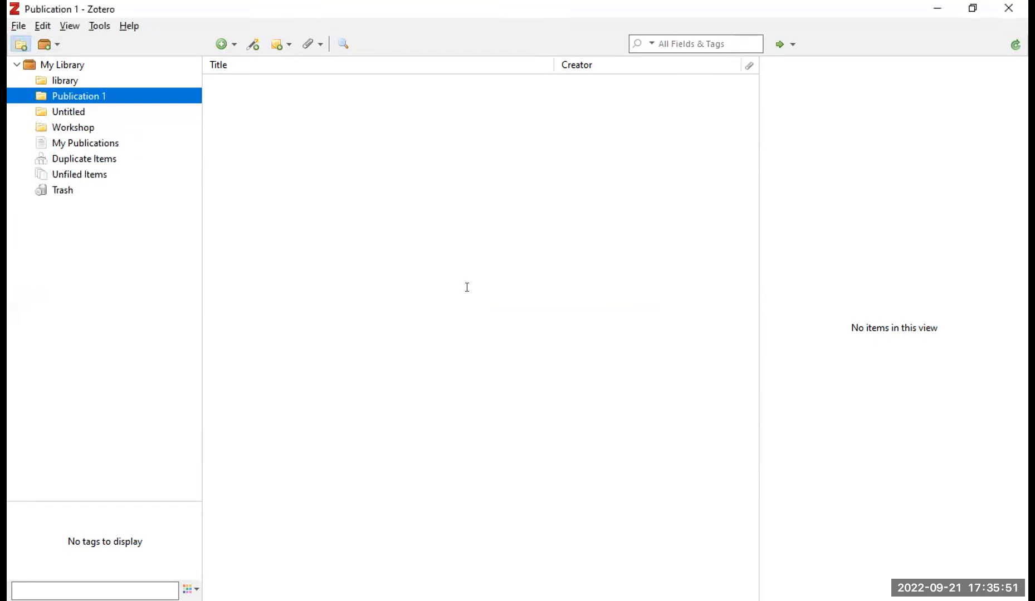
type("Pub")
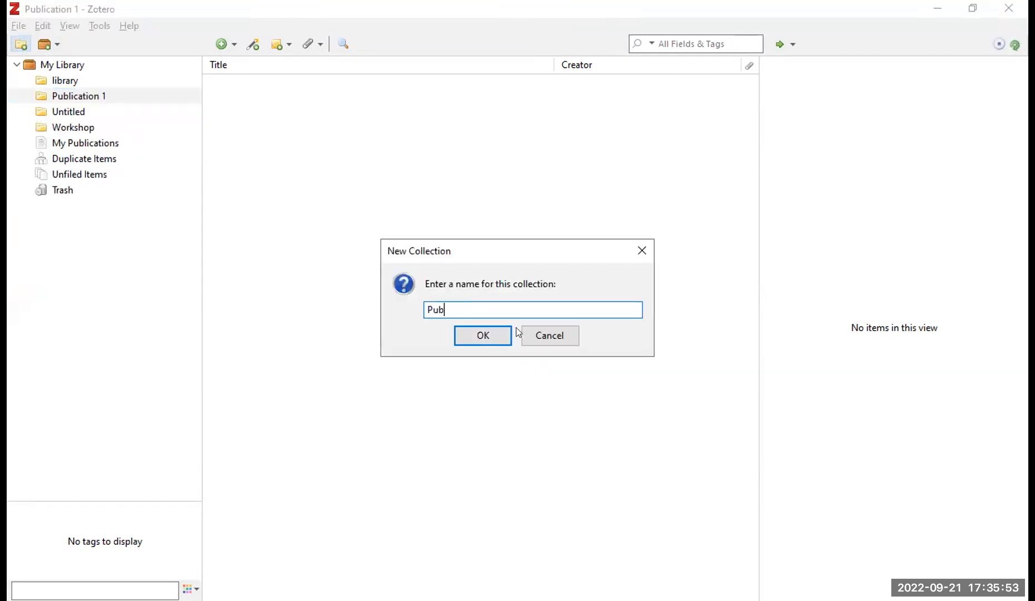
type("lication 2")
left_click(476, 335)
Add a subcollection named "Introduction" to the Publication 1 collection.
left_click(79, 96)
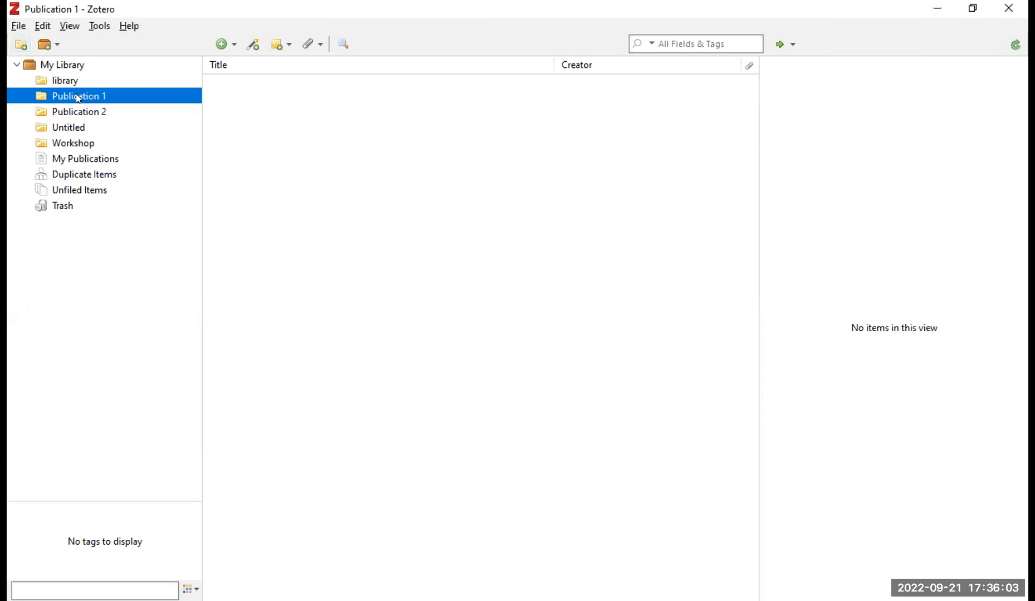
right_click(78, 96)
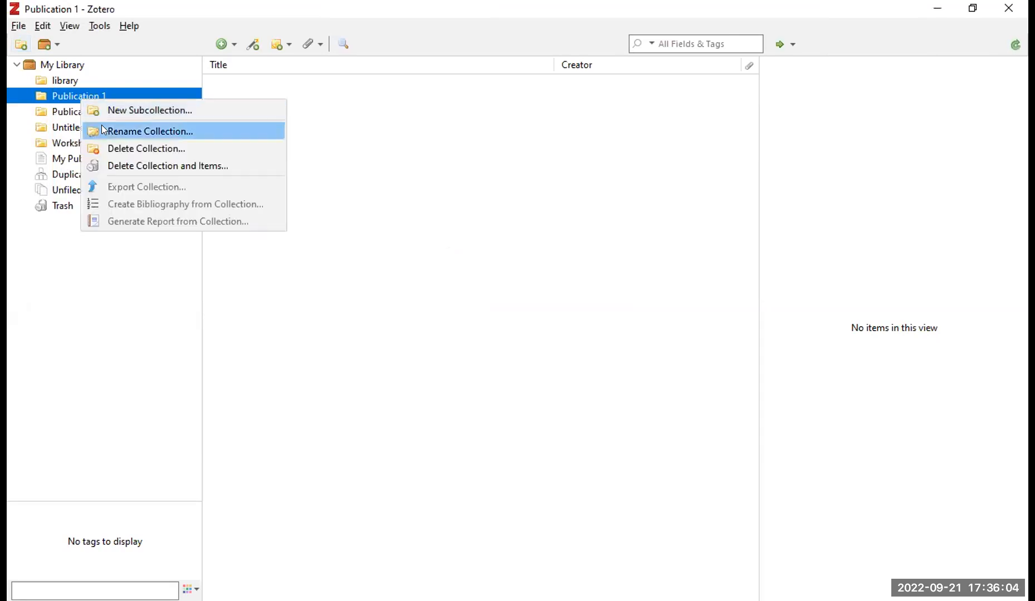
left_click(128, 111)
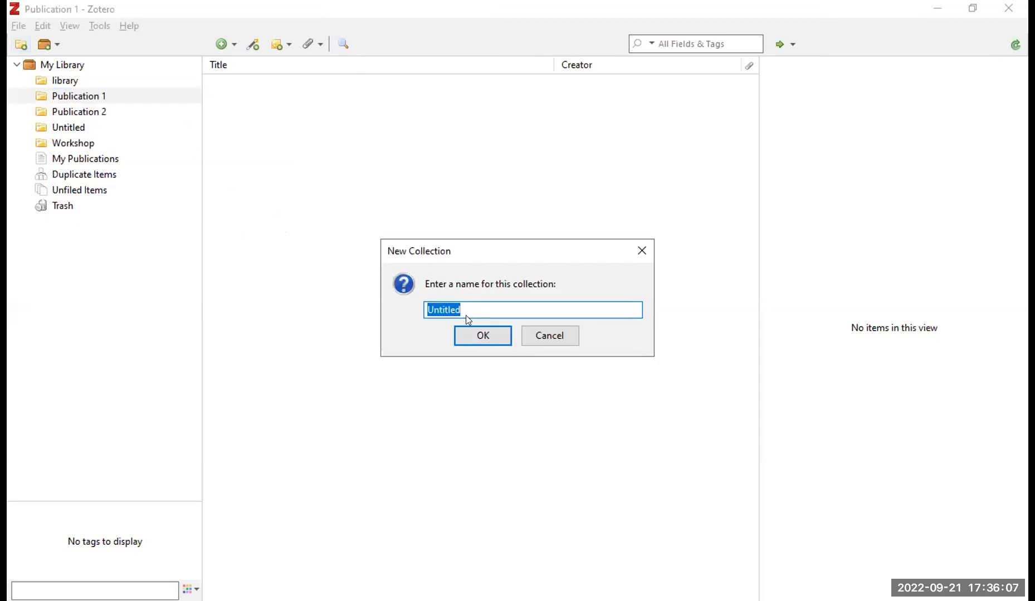
type("Introduction")
left_click(467, 333)
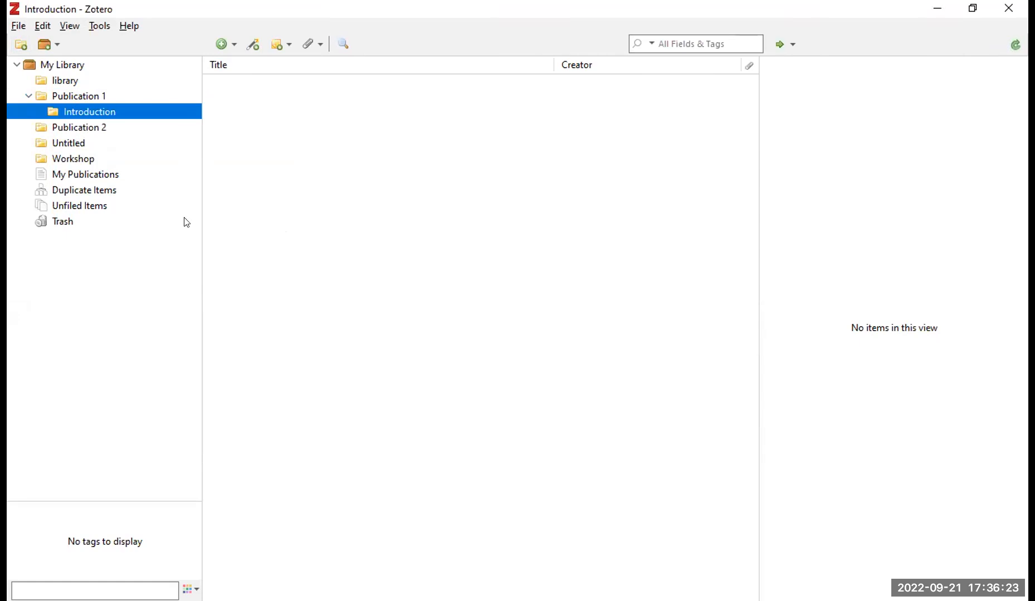
Move the Publication 1 and Workshop collections into the Publication 2 collection.
key("alt+Tab")
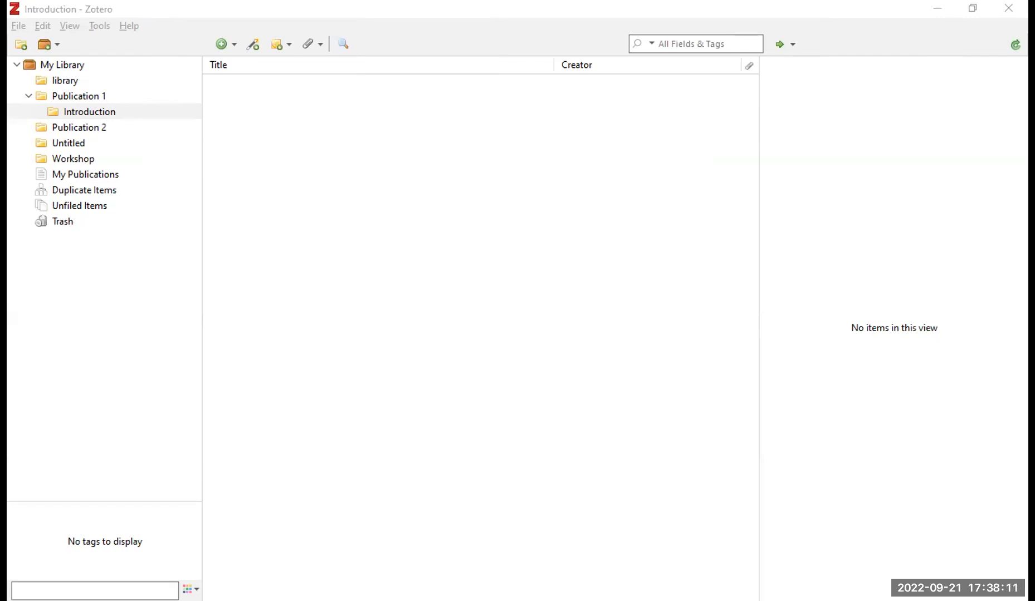
left_click(89, 112)
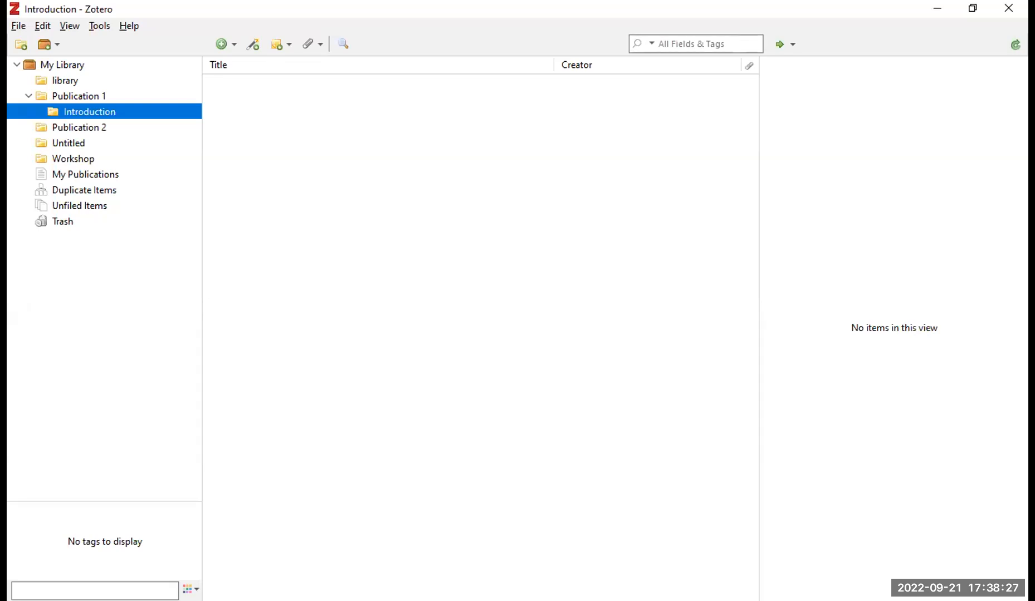
left_click(90, 100)
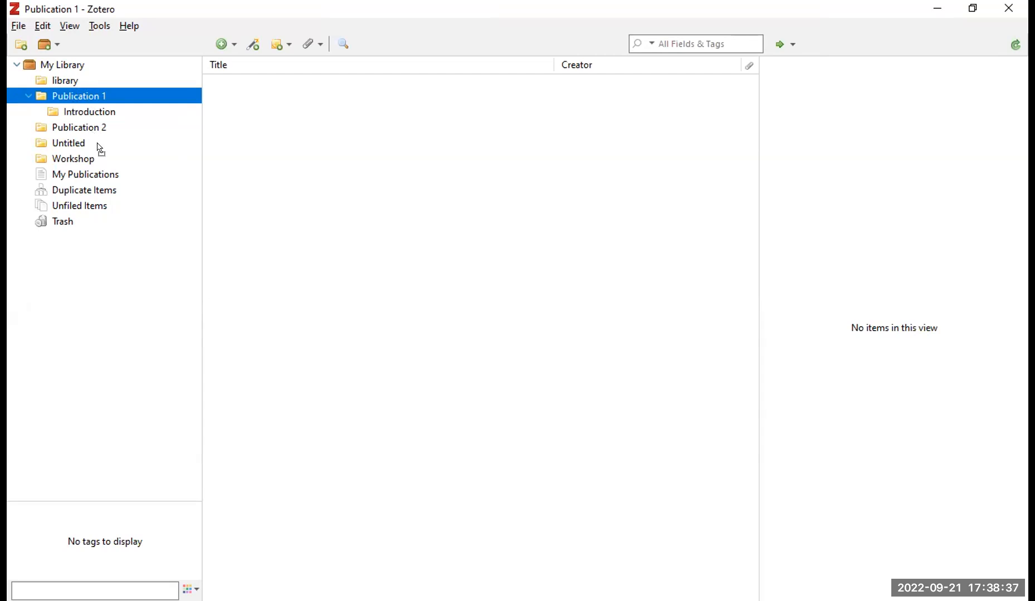
left_click_drag(100, 109, 109, 129)
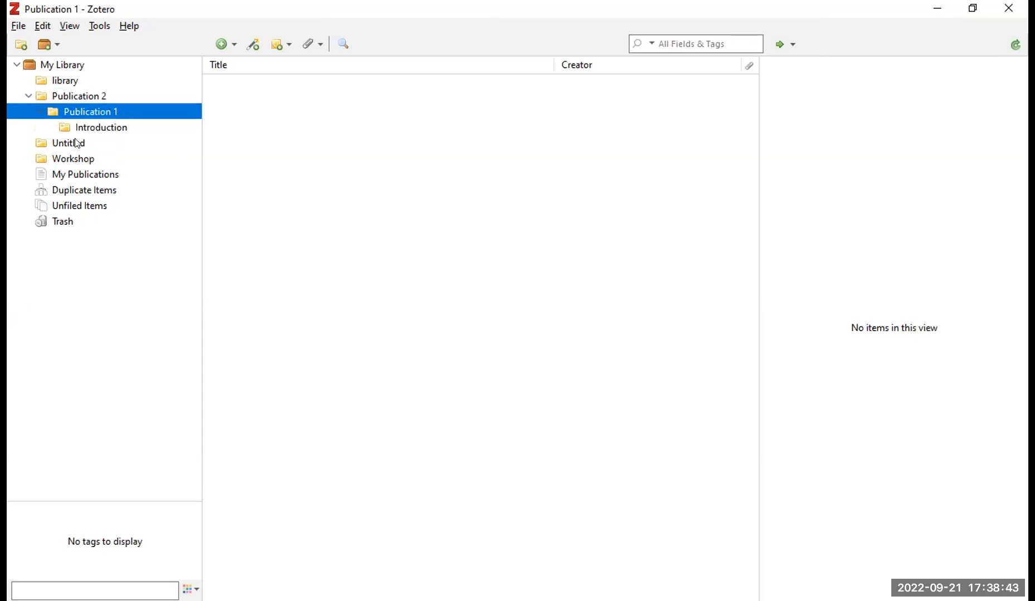
left_click(87, 159)
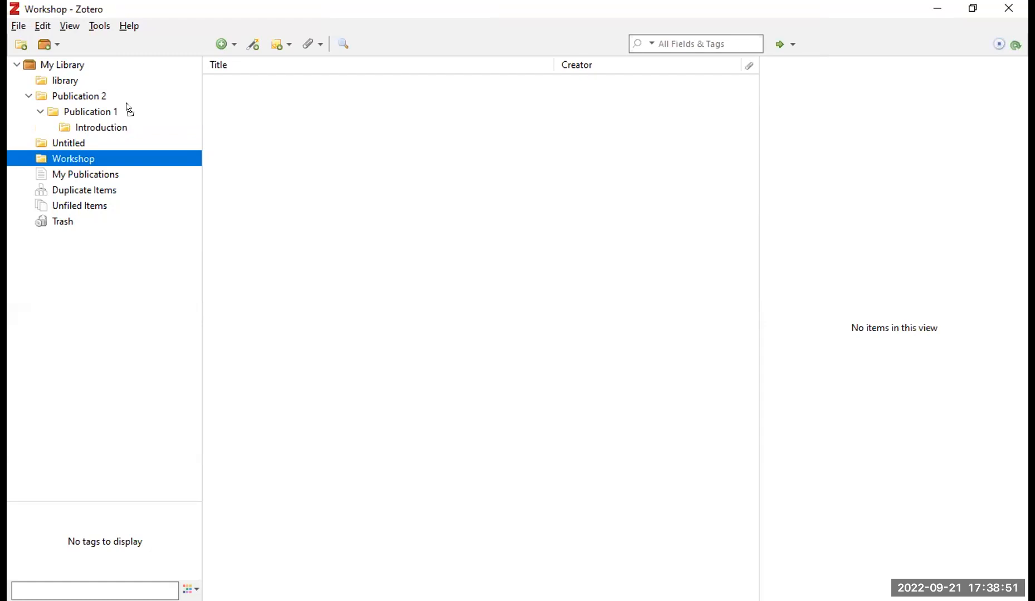
left_click_drag(125, 155, 65, 96)
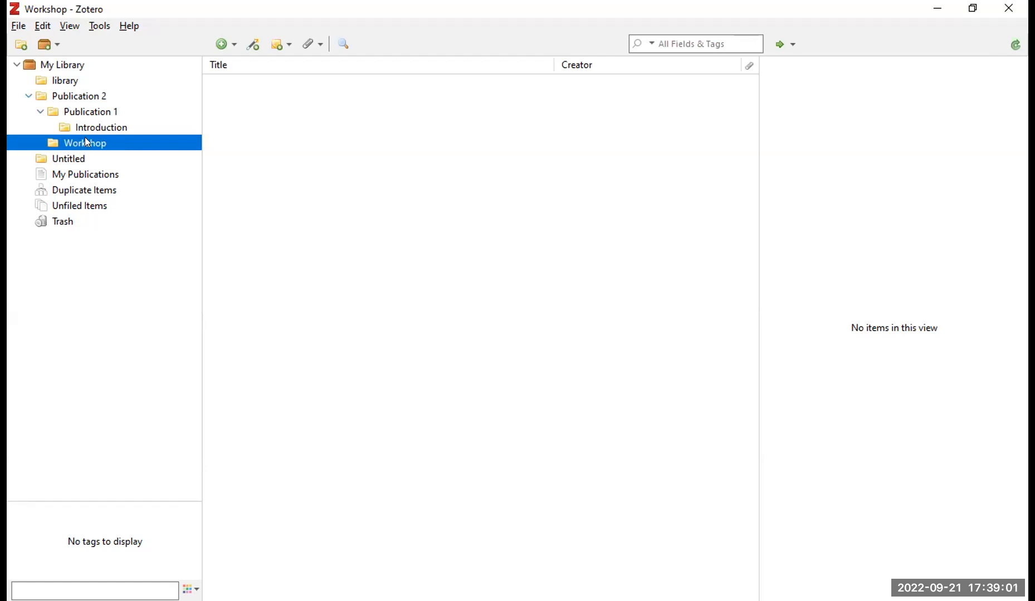
Delete the Workshop collection inside Publication 2.
right_click(84, 146)
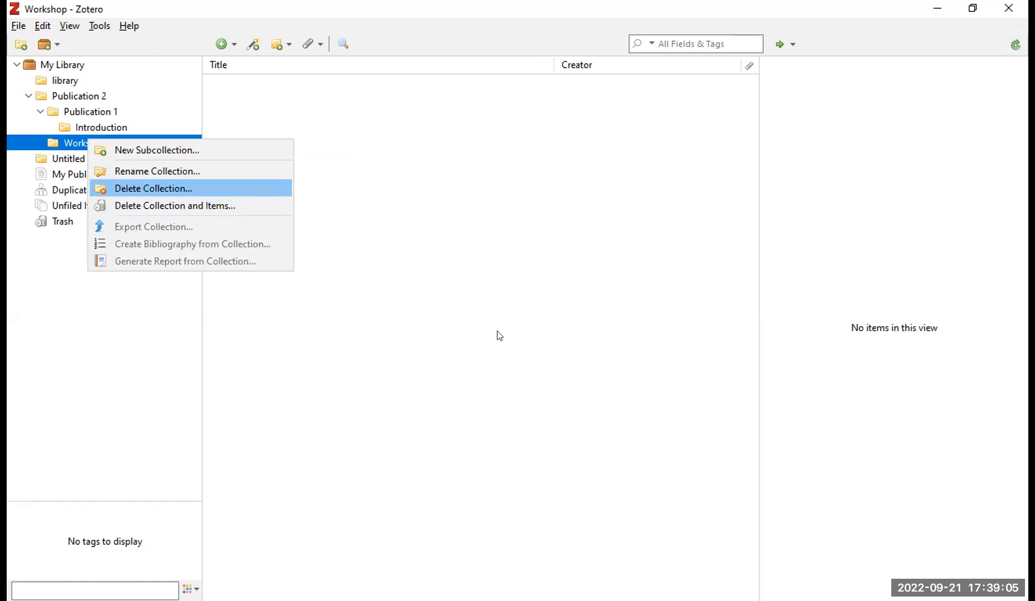
key("Return")
key("Return")
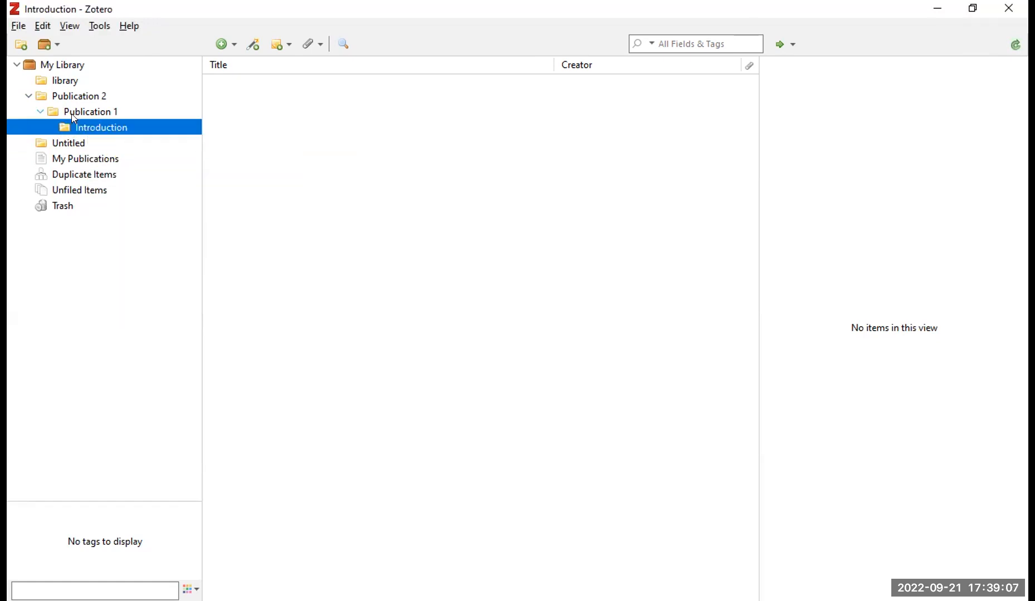
left_click(72, 114)
right_click(74, 116)
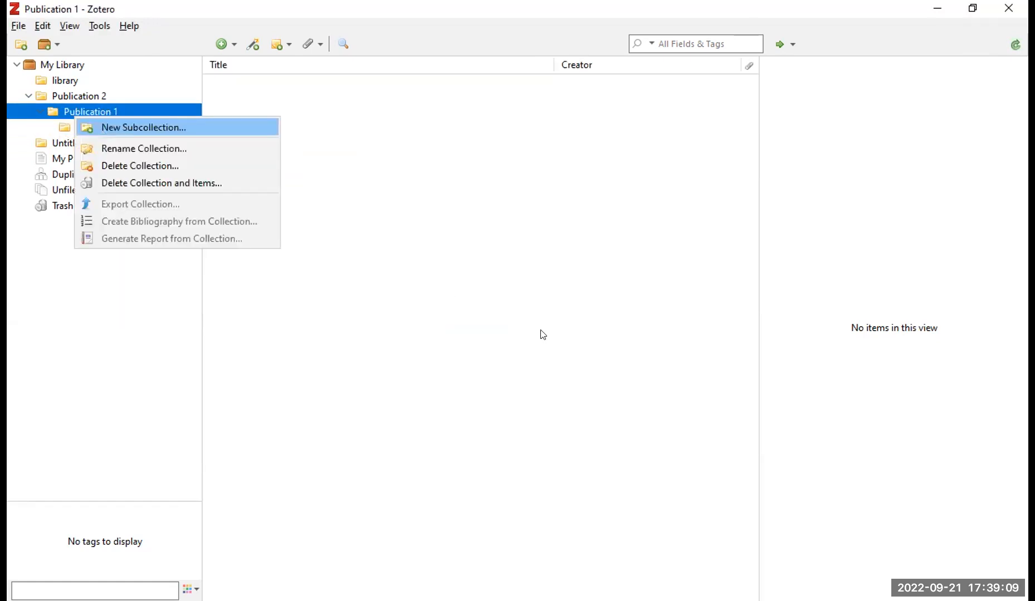
key("Return")
key("Tab")
key("Tab")
key("Return")
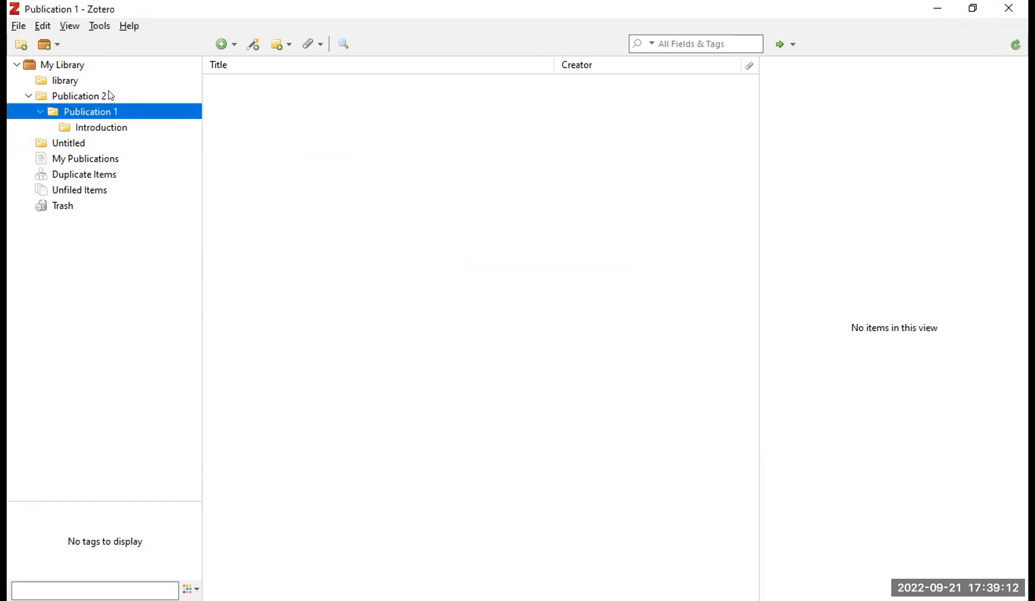
Move the Introduction subcollection and the Publication 1 collection into the library collection.
left_click(86, 125)
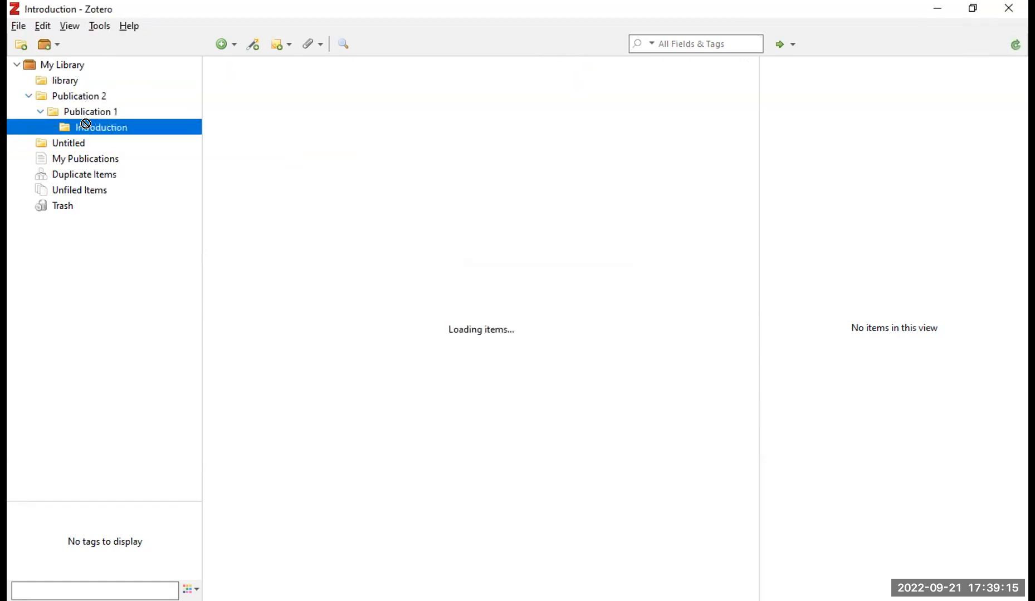
left_click_drag(87, 143, 88, 77)
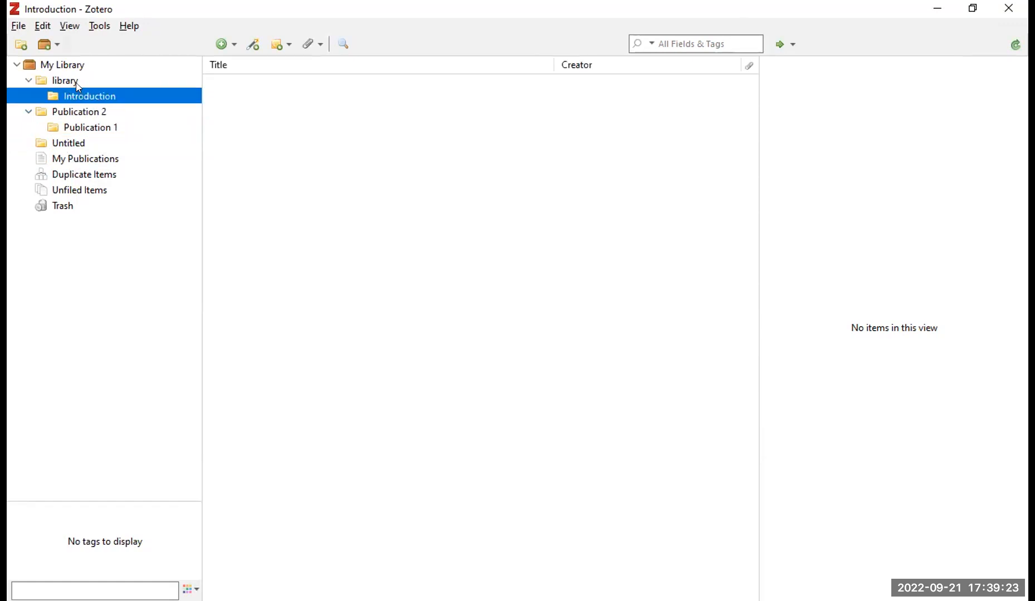
left_click(90, 128)
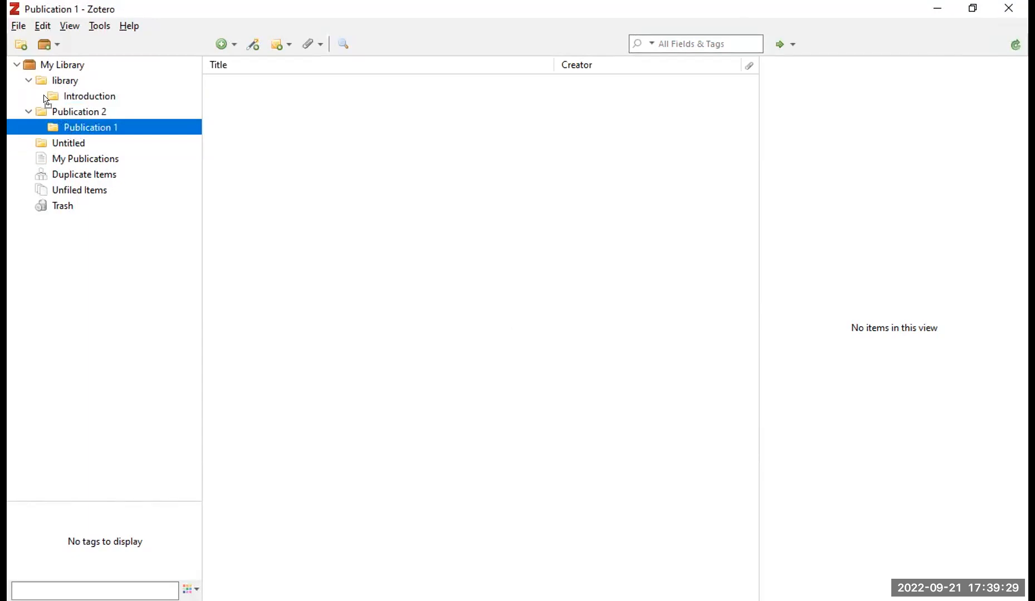
left_click_drag(71, 119, 72, 82)
Delete the Publication 1 collection inside the library collection, keeping its items.
left_click(96, 98)
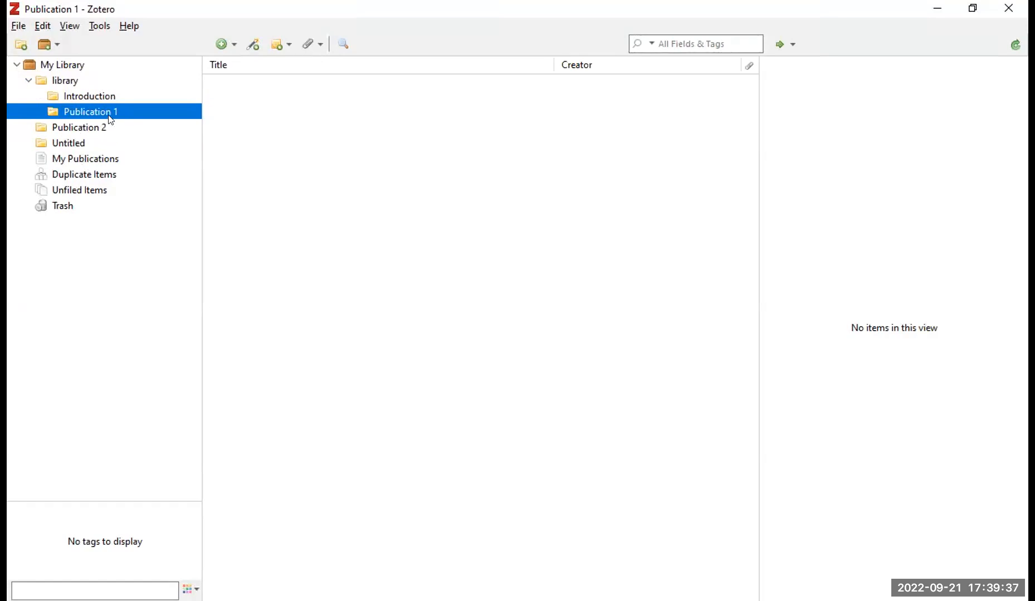
left_click_drag(101, 110, 94, 135)
left_click(87, 100)
left_click(89, 113)
right_click(89, 113)
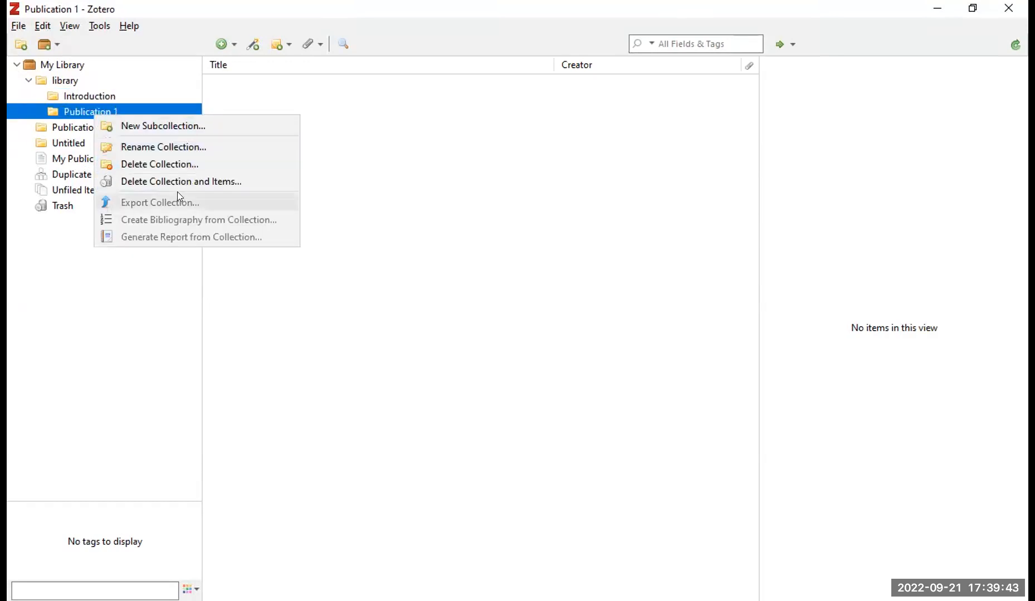
left_click(133, 162)
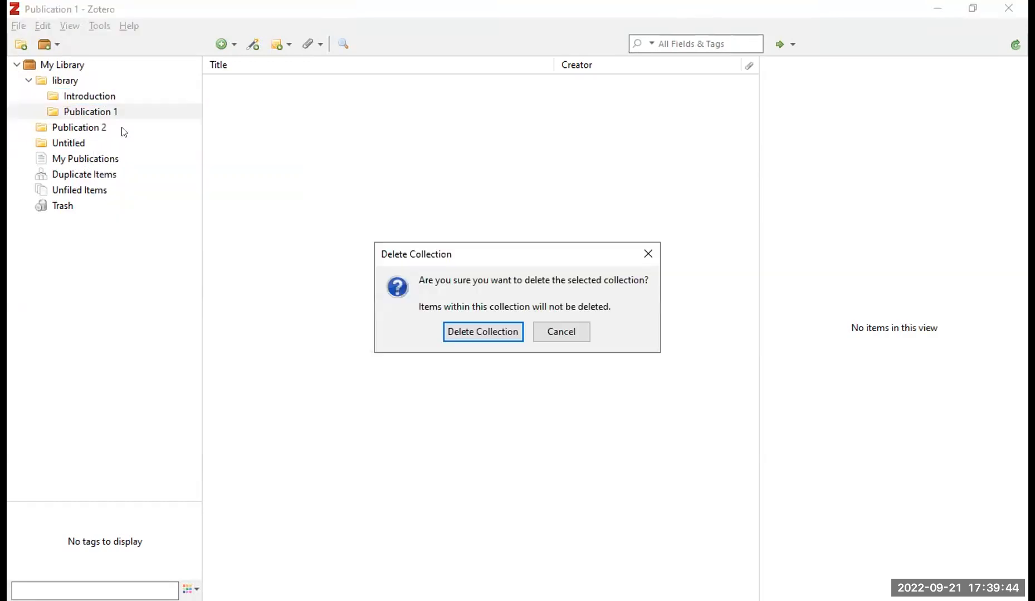
left_click(487, 331)
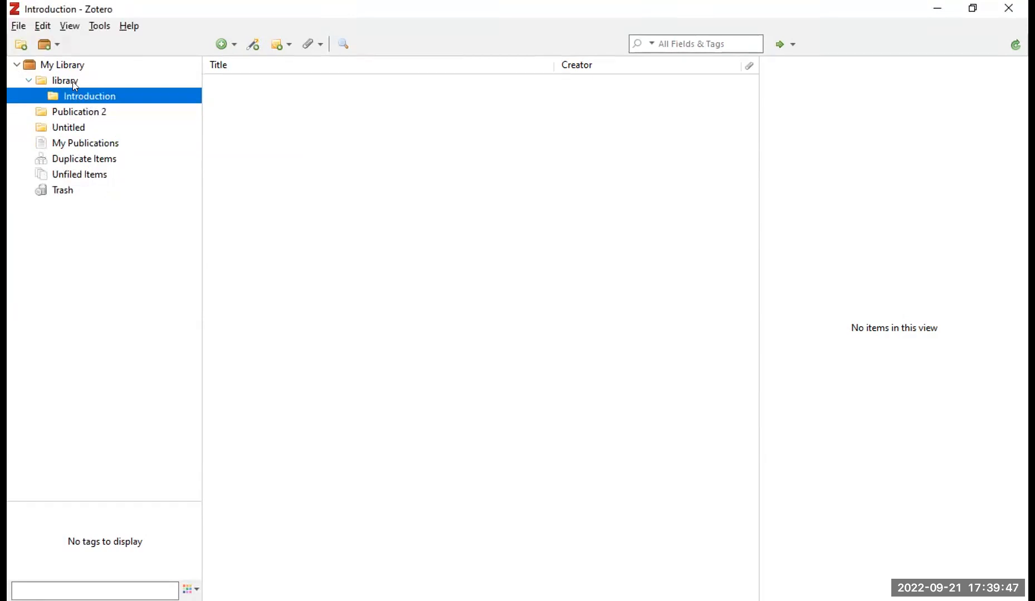
left_click(73, 82)
left_click(84, 97)
left_click(83, 110)
right_click(83, 110)
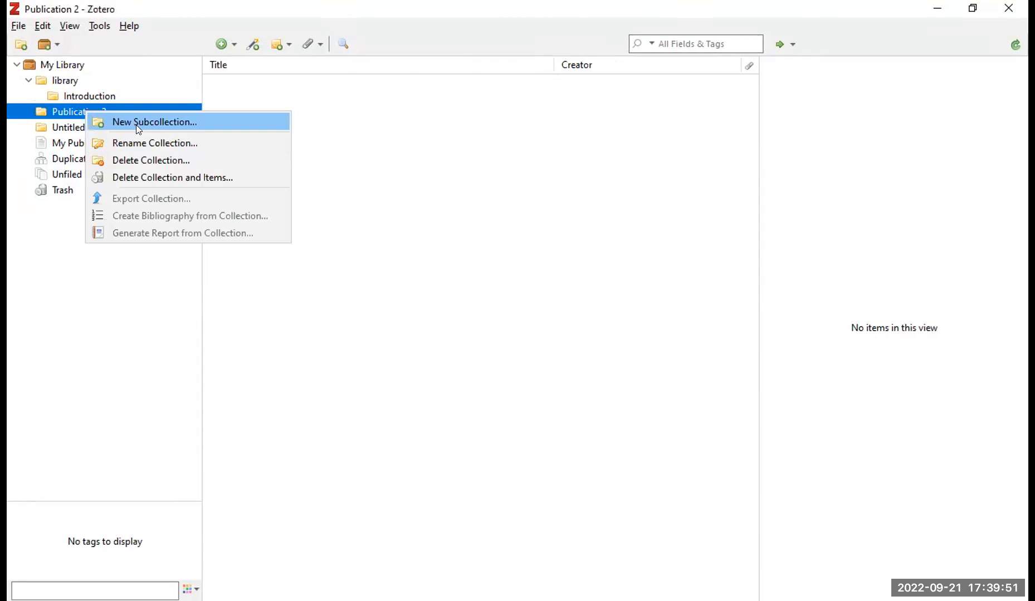
left_click(136, 121)
left_click(473, 307)
key("Escape")
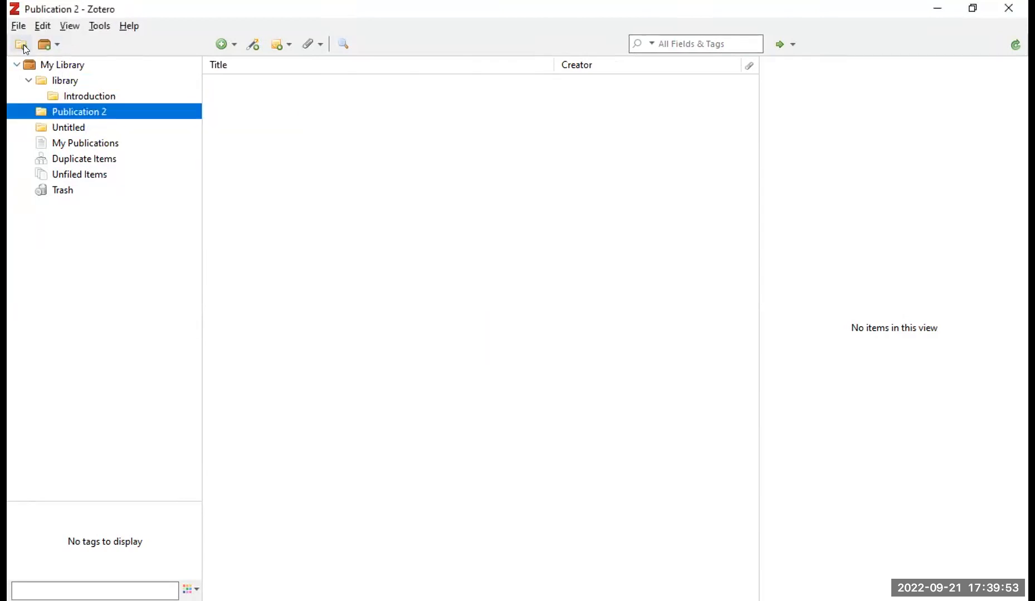
Create a new top-level collection named "Publication 1" in My Library.
left_click(23, 45)
type("Sub")
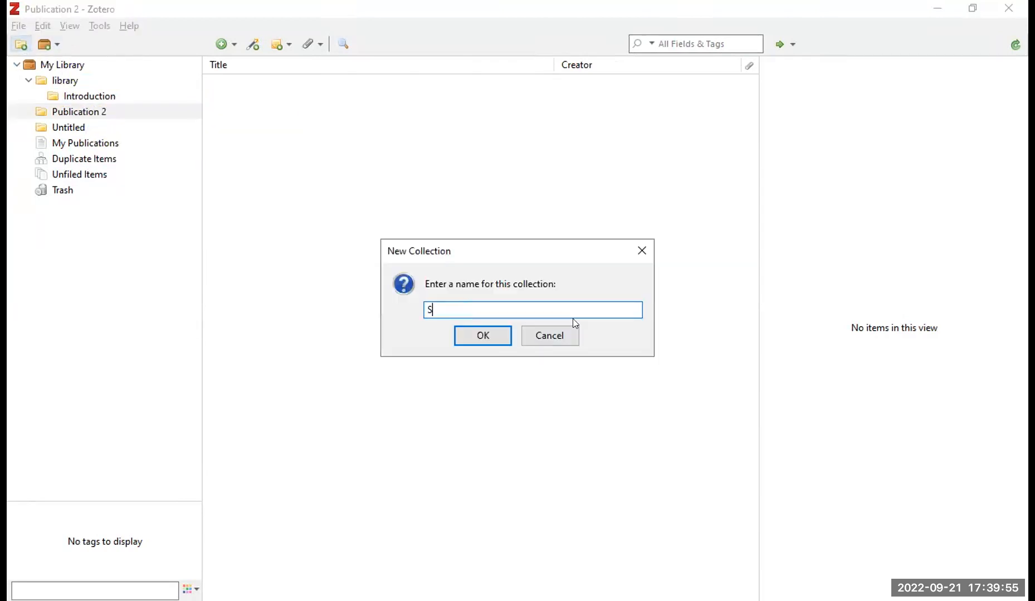
key("BackSpace")
key("BackSpace")
key("BackSpace")
type("Publication 1")
key("Return")
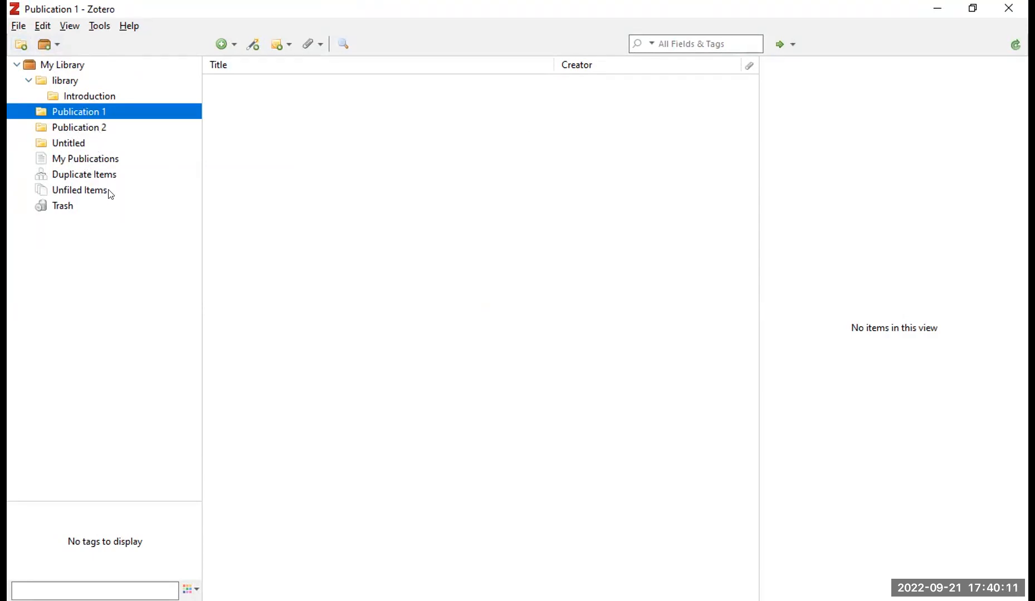
Look through Duplicate Items, Unfiled Items and Trash, and check the options offered for a trashed item.
left_click(73, 175)
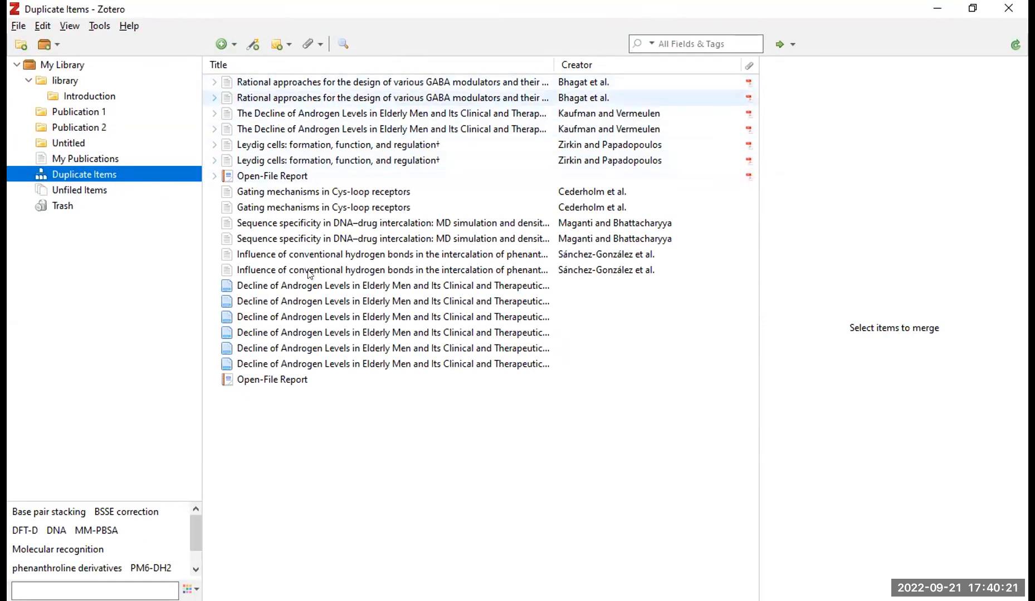
left_click(83, 191)
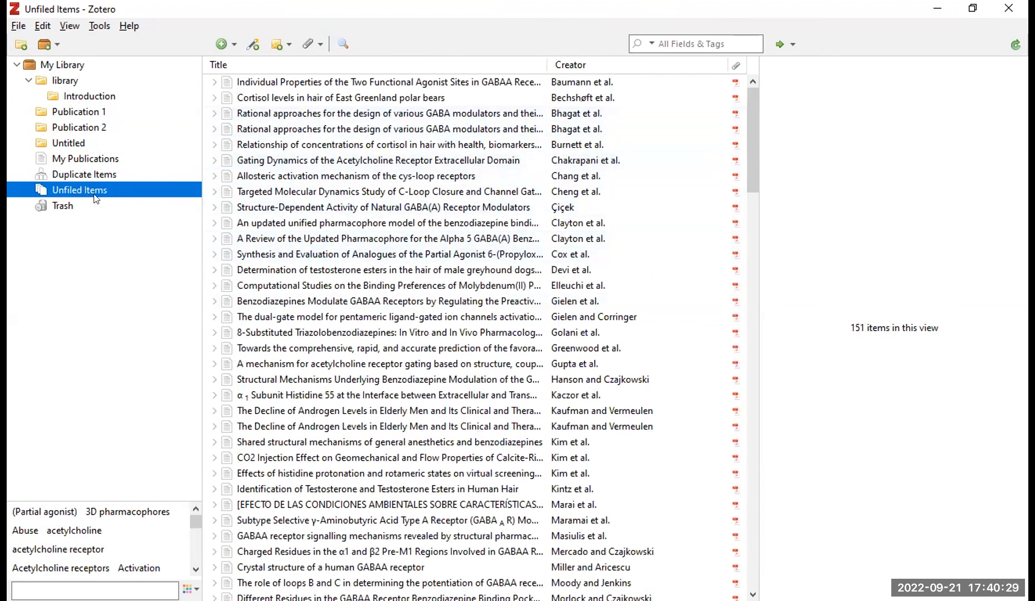
left_click(83, 207)
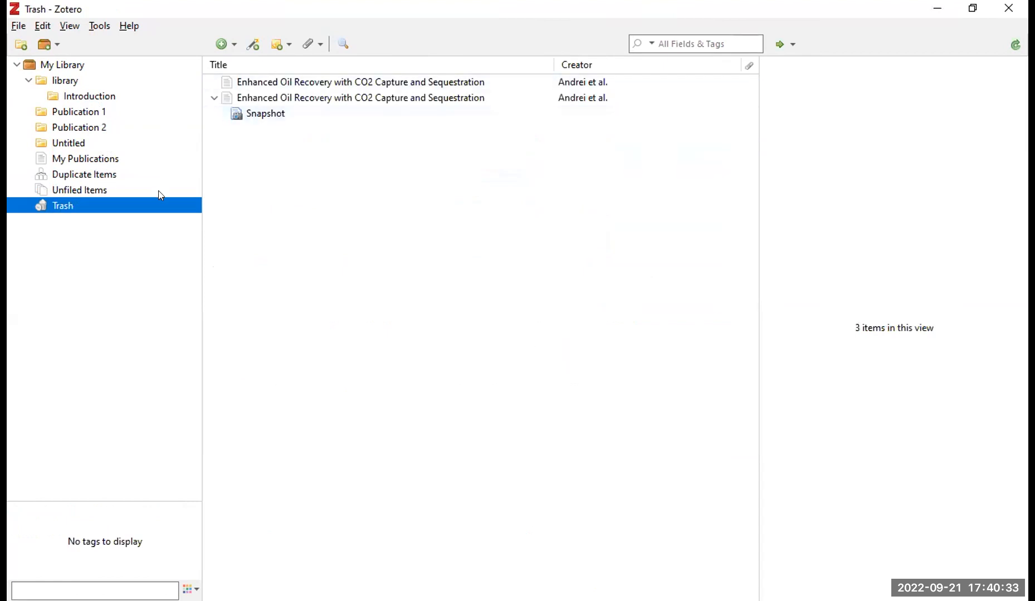
right_click(280, 100)
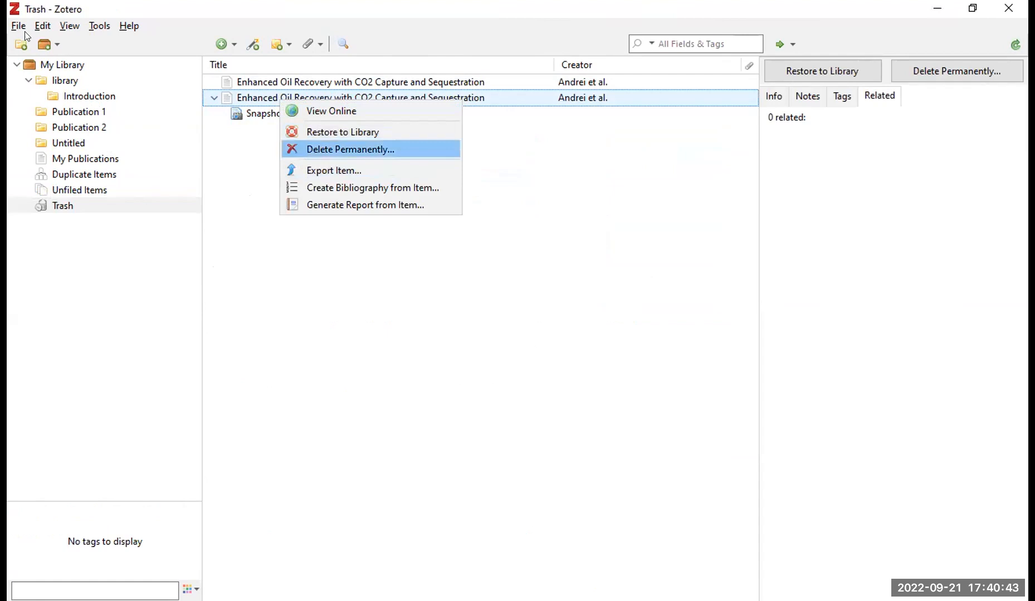
left_click(196, 189)
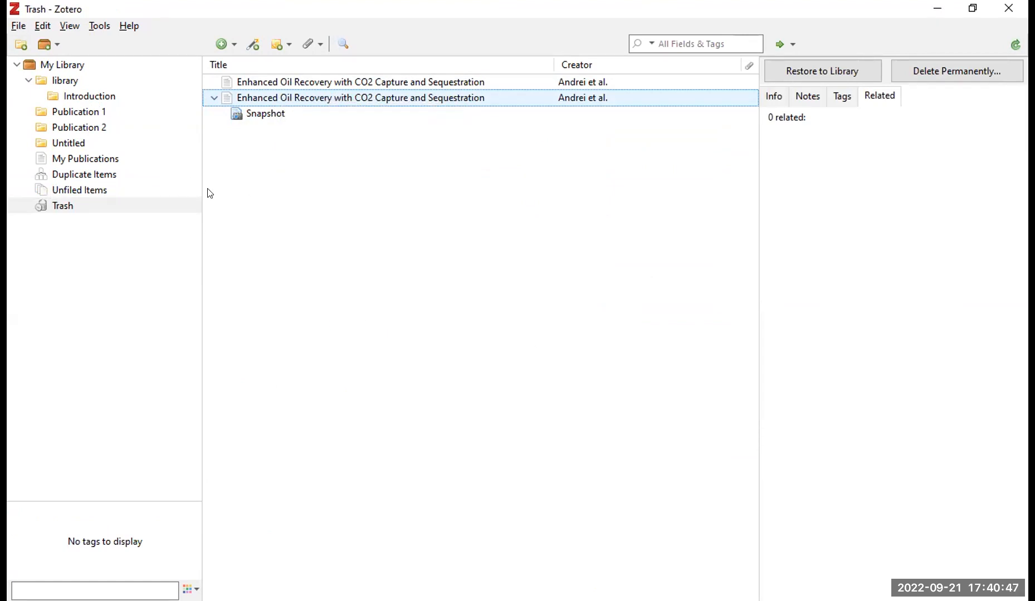
Add a blank Journal Article item to the Publication 1 collection and look over its information fields.
left_click(78, 114)
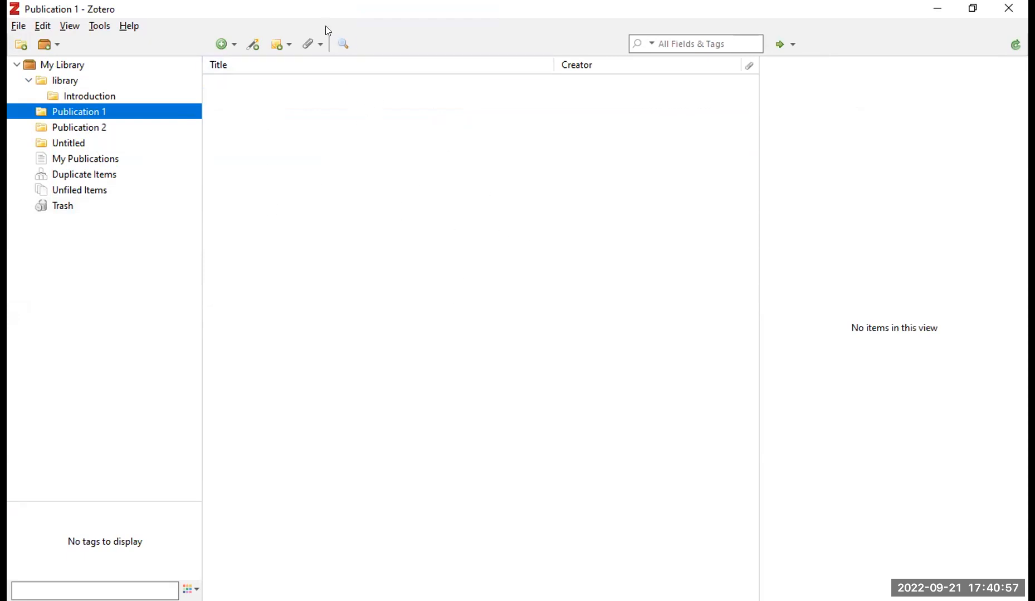
left_click(226, 47)
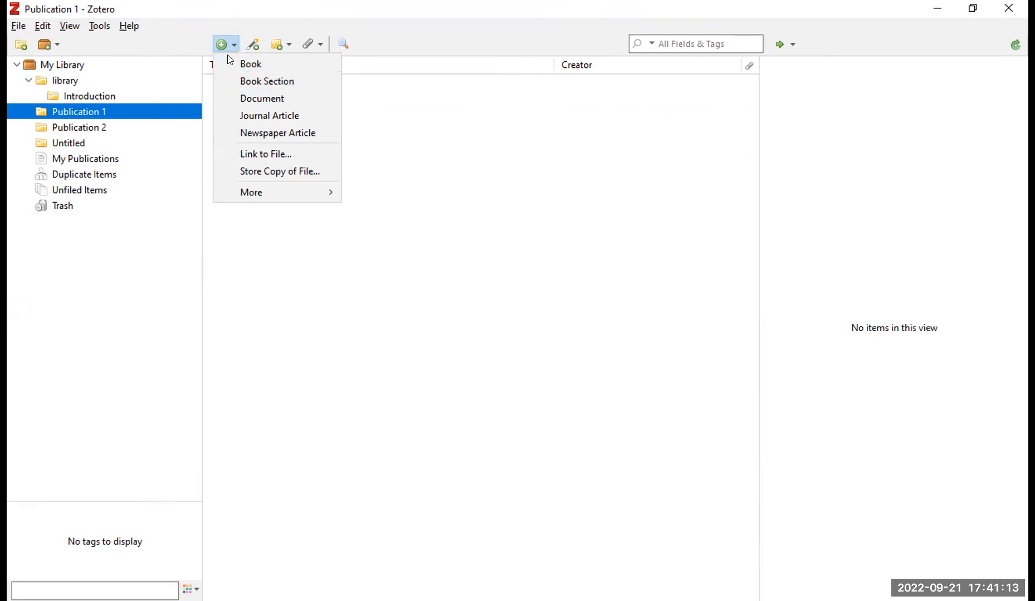
left_click(265, 116)
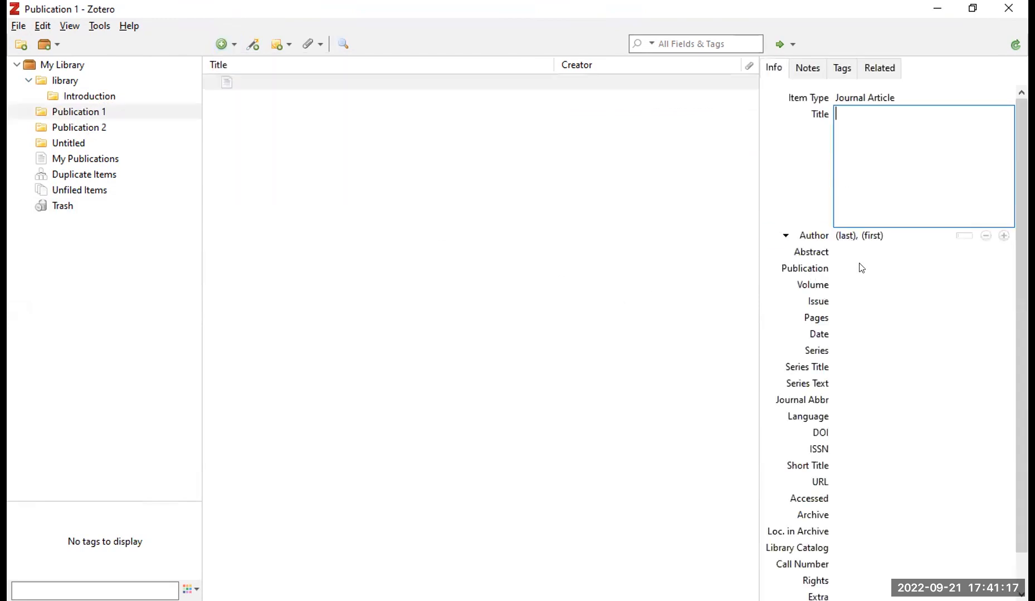
scroll(860, 262, "down", 1)
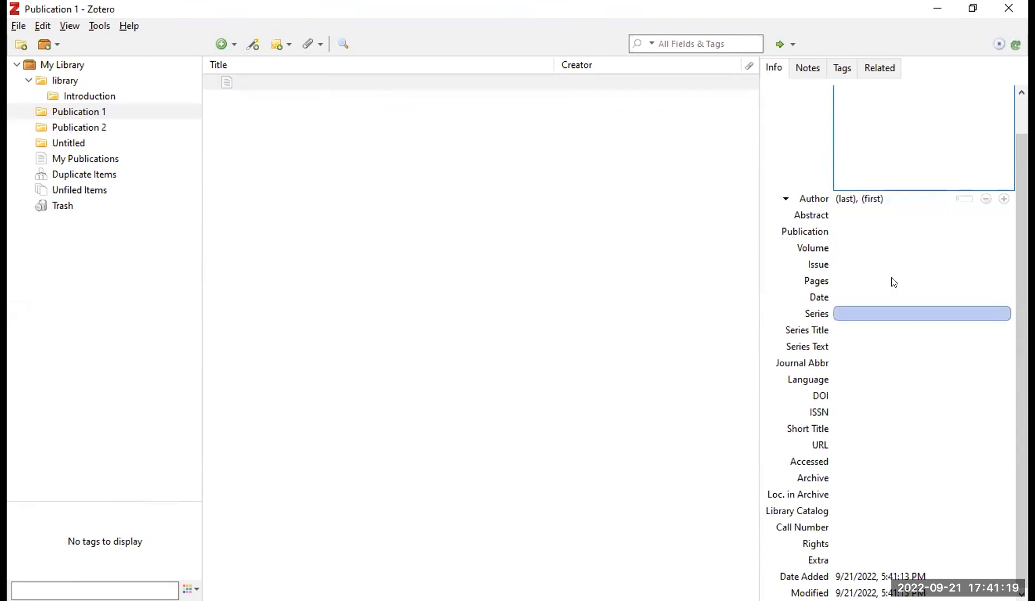
scroll(892, 312, "up", 1)
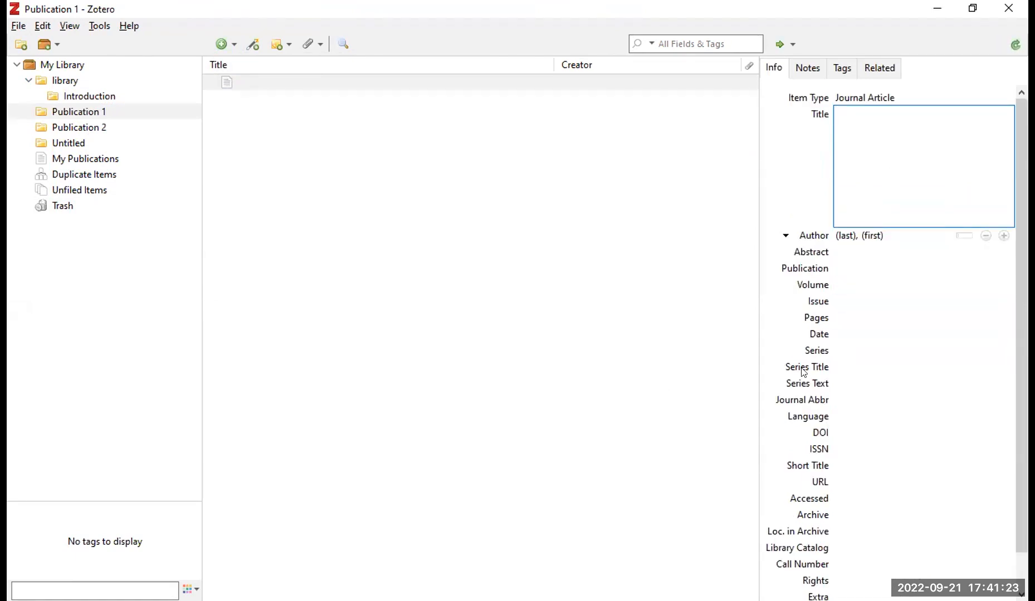
Try entering the placeholder title "dksjdkjsdkjskdjskjd" for the blank journal article and clear it again.
key("alt+Tab")
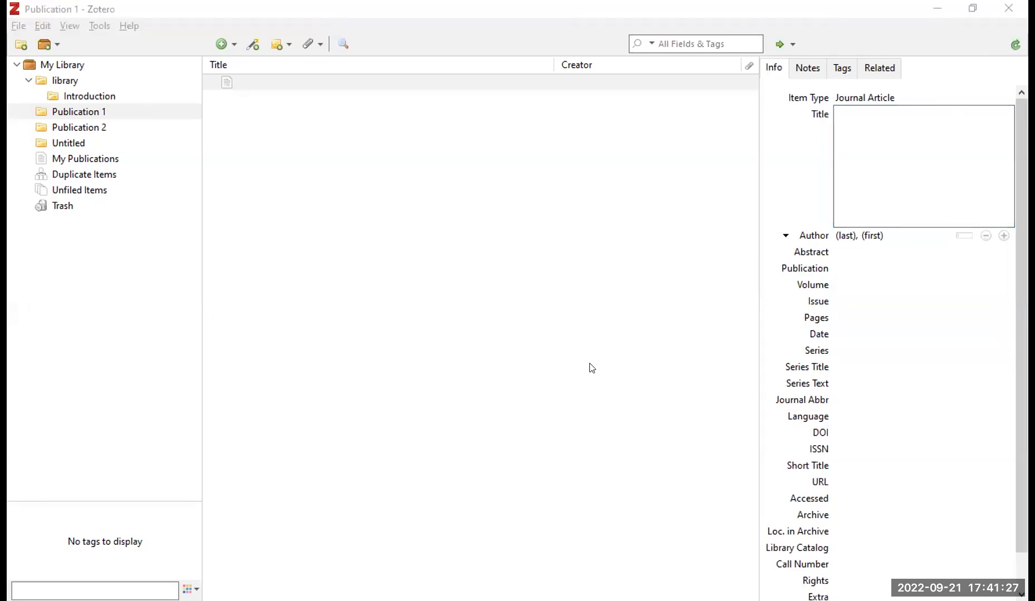
scroll(846, 172, "down", 1)
scroll(857, 172, "up", 1)
left_click(881, 198)
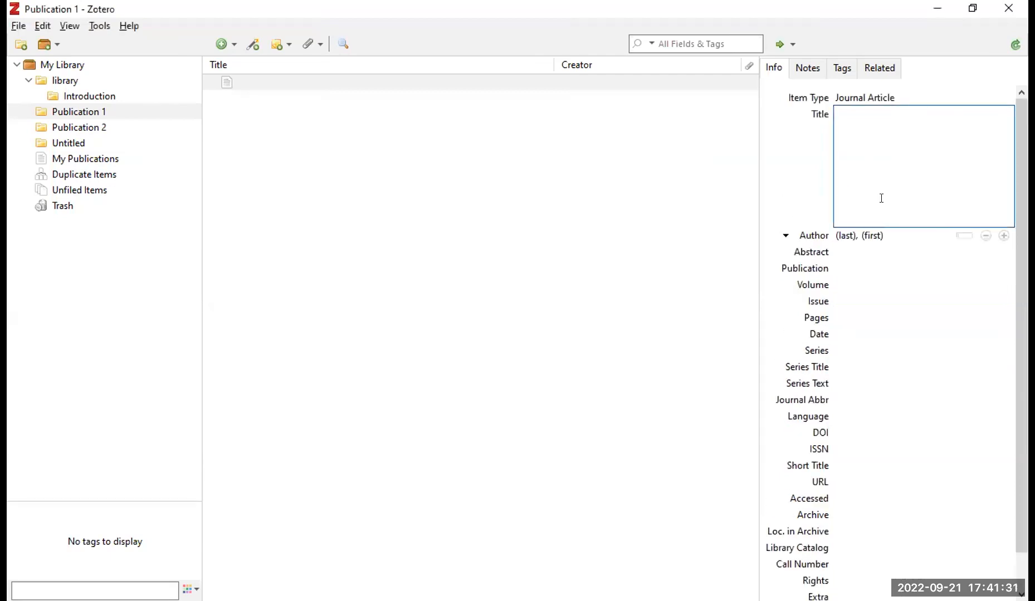
type("dksjdkjsdkjskdjskjd")
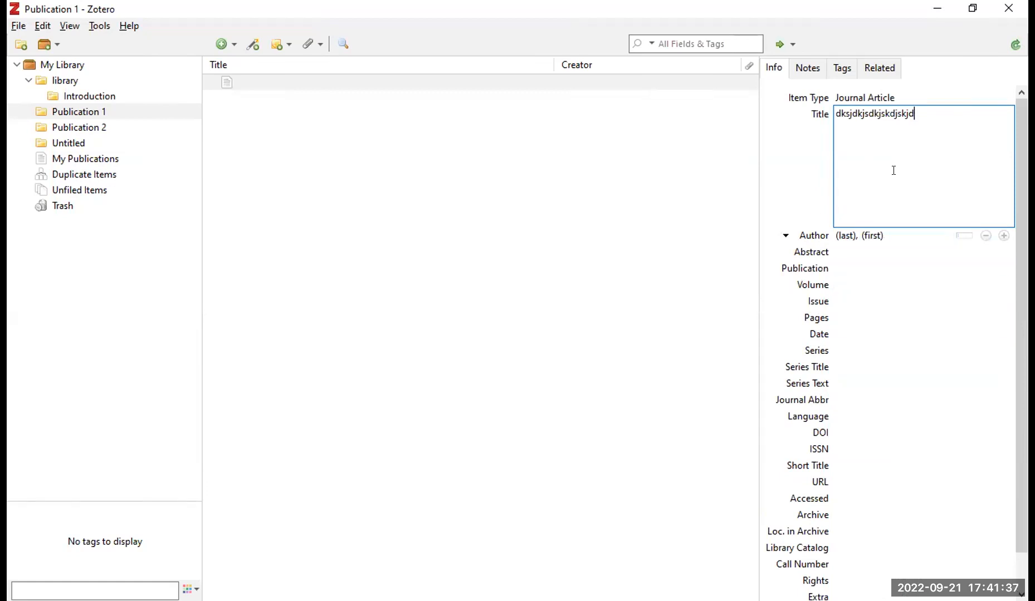
left_click_drag(890, 116, 895, 116)
left_click(945, 137)
key("ctrl+a")
key("BackSpace")
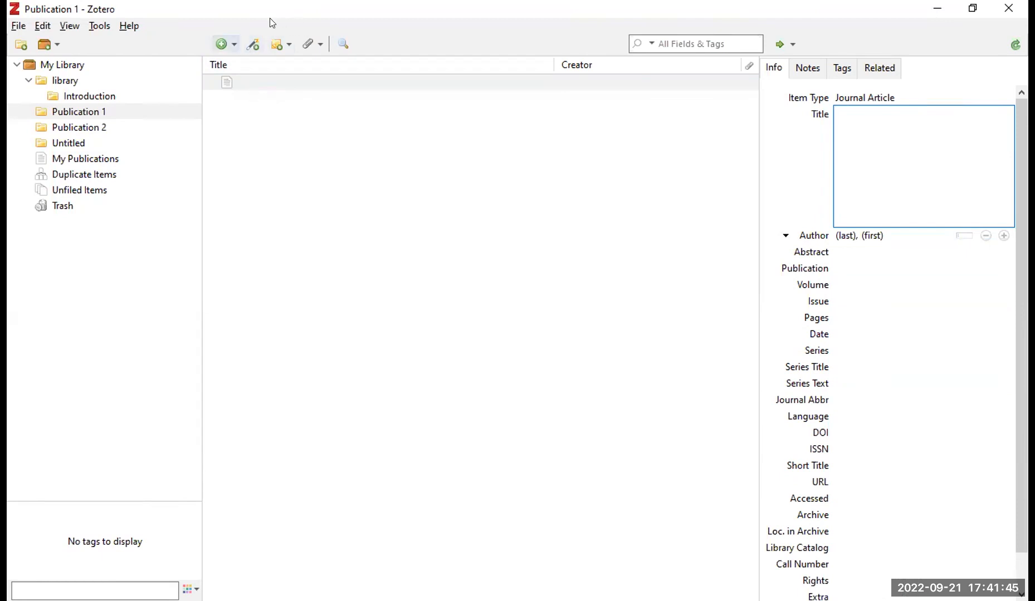
left_click(228, 44)
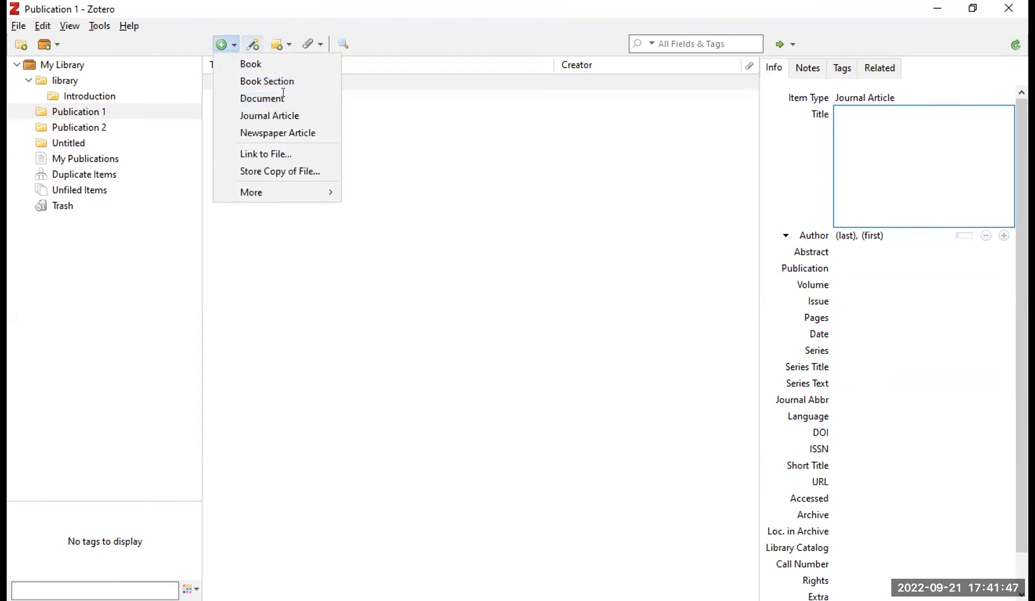
left_click(254, 45)
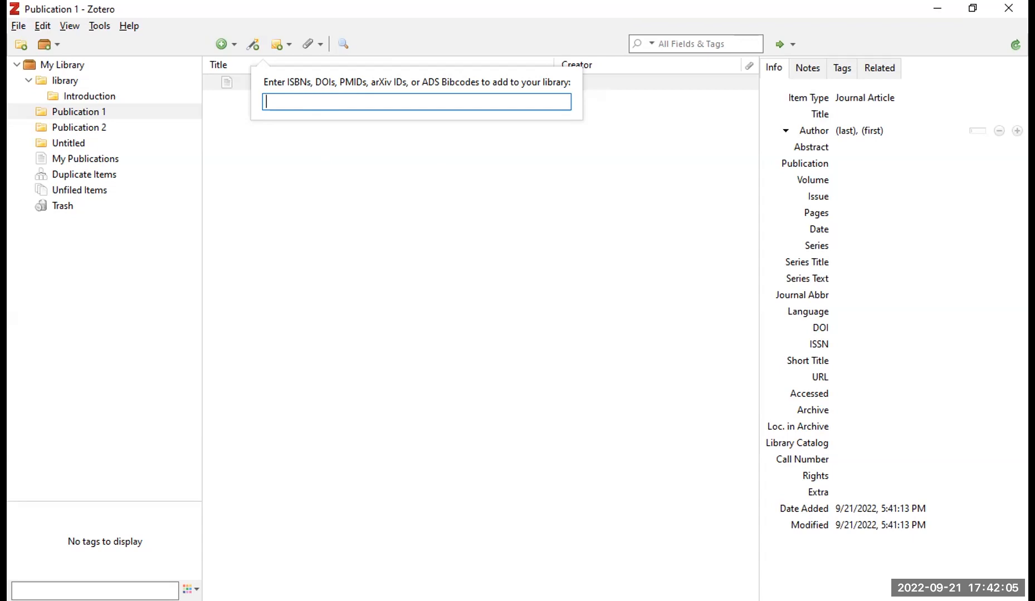
key("alt+Tab")
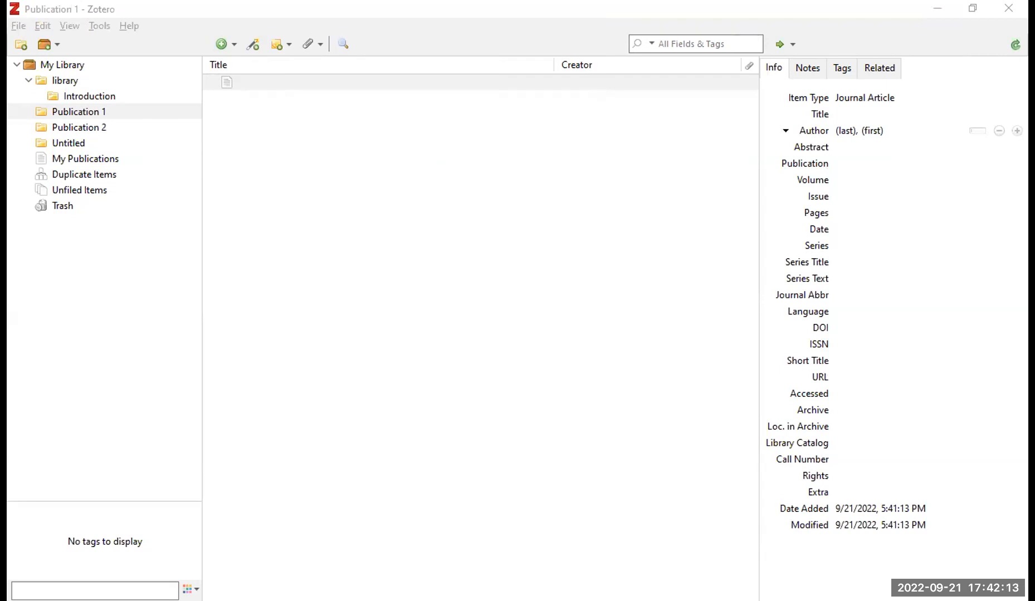
key("alt+Tab")
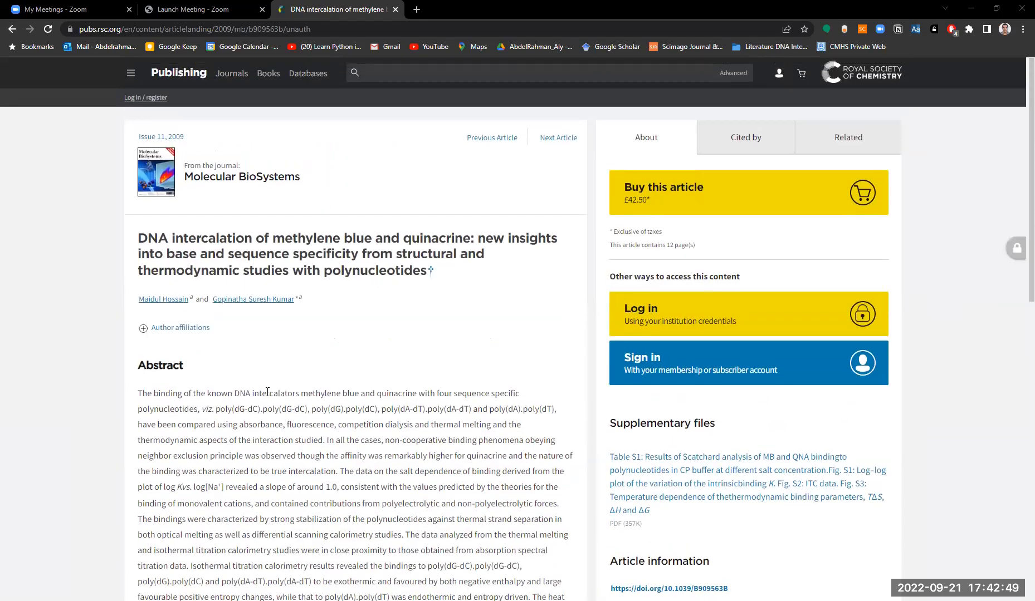
scroll(613, 445, "down", 2)
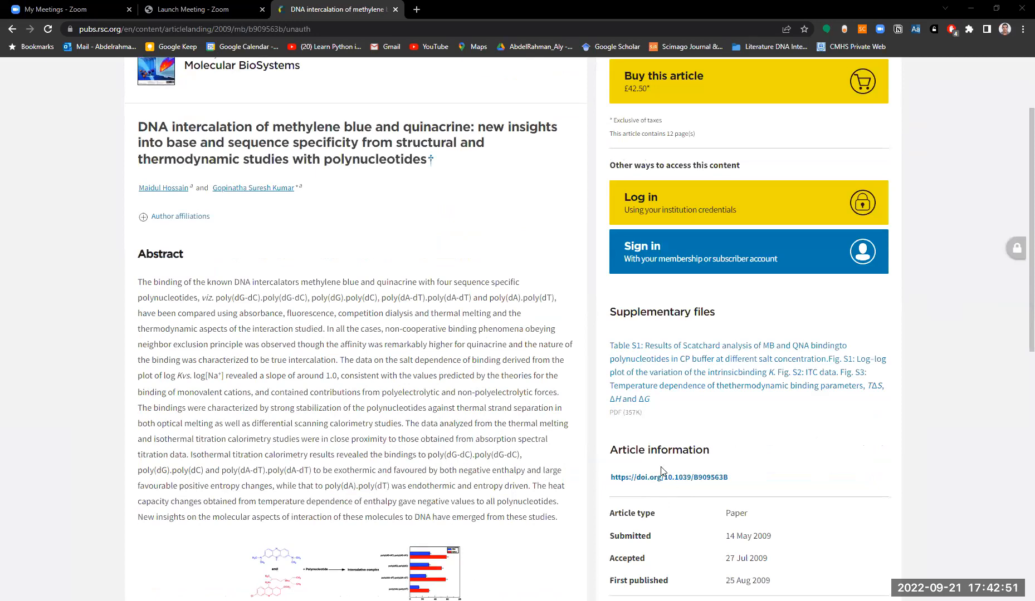
scroll(677, 485, "down", 2)
left_click_drag(733, 371, 612, 365)
right_click(611, 365)
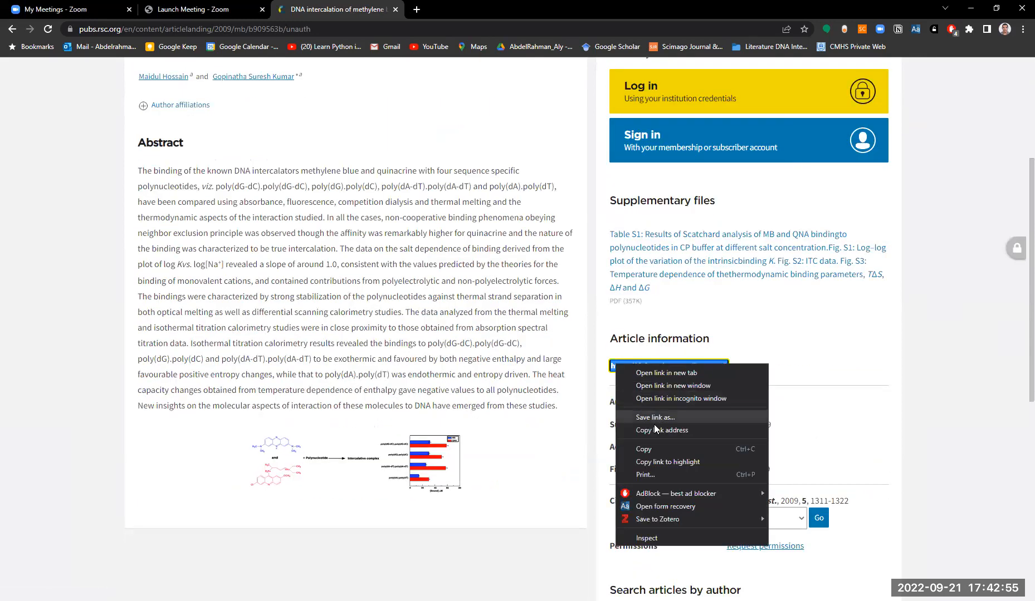
left_click(657, 452)
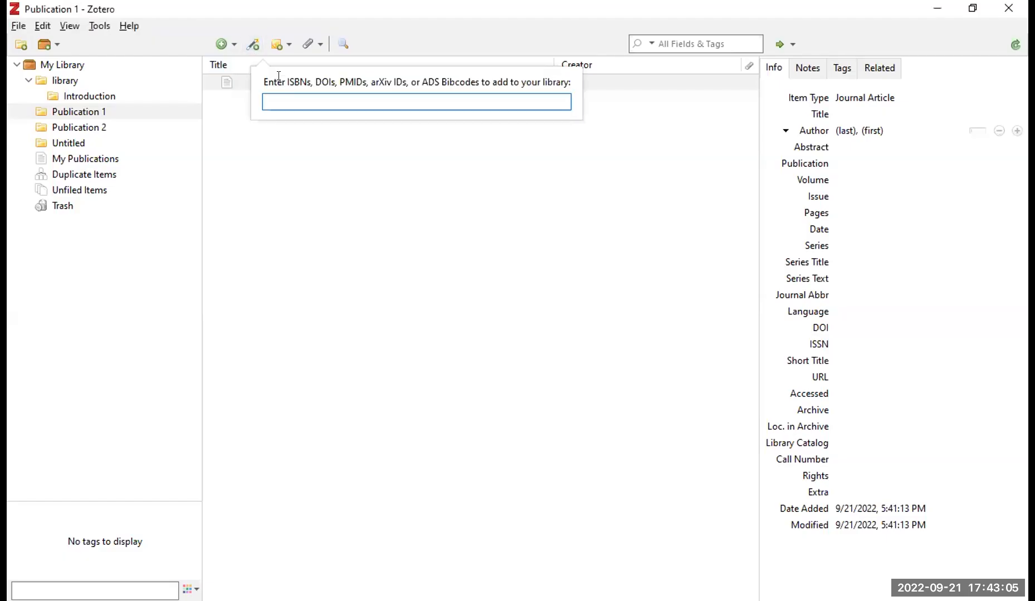
Add the methylene blue and quinacrine article to Publication 1 by its copied DOI and review the retrieved details.
key("ctrl+v")
key("Return")
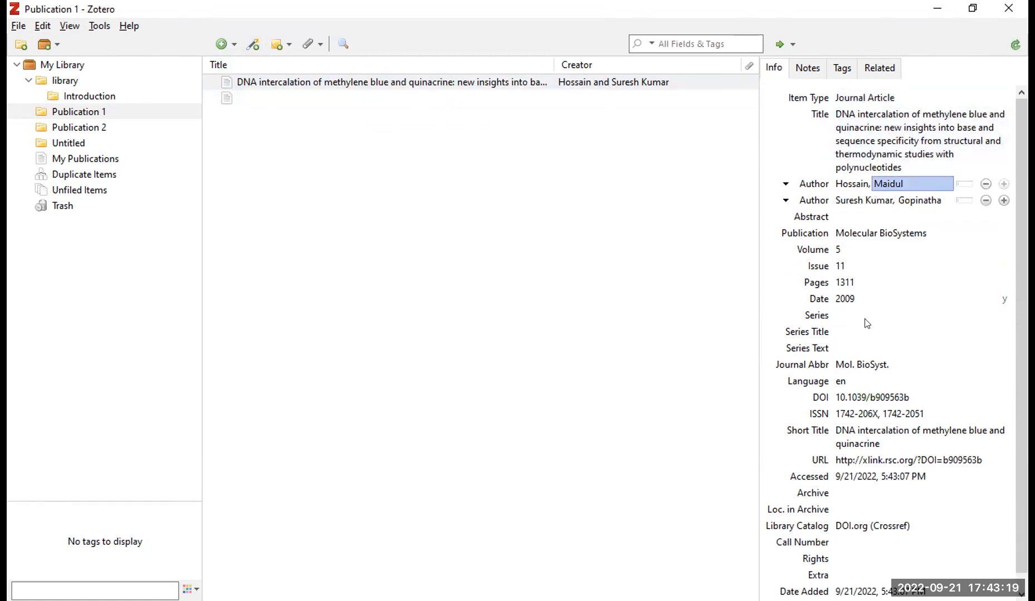
scroll(889, 535, "down", 1)
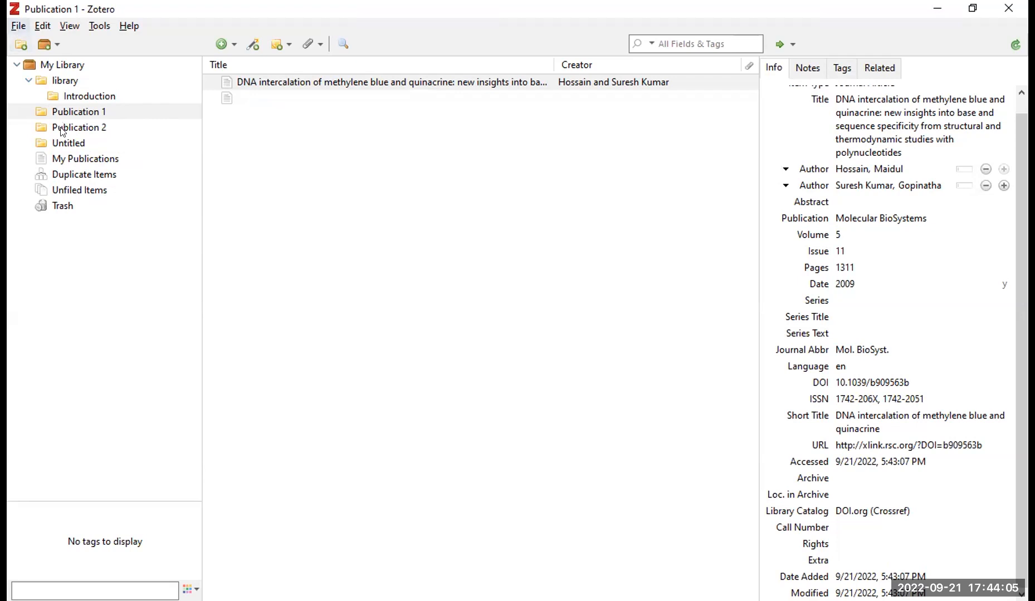
Examine the sources offered for importing references, close the import wizard and select the library collection.
key("alt+f")
key("i")
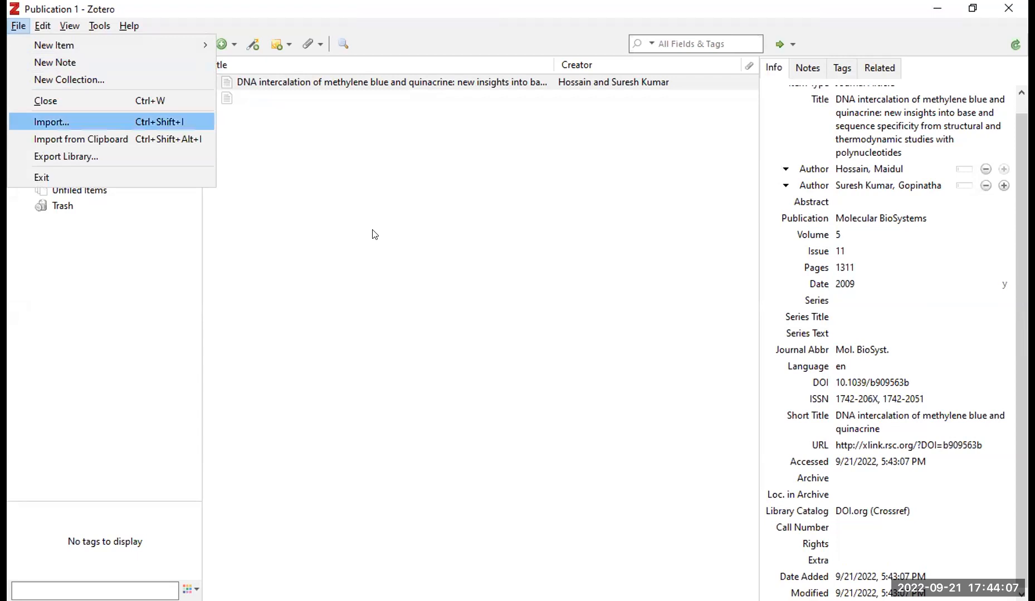
key("Return")
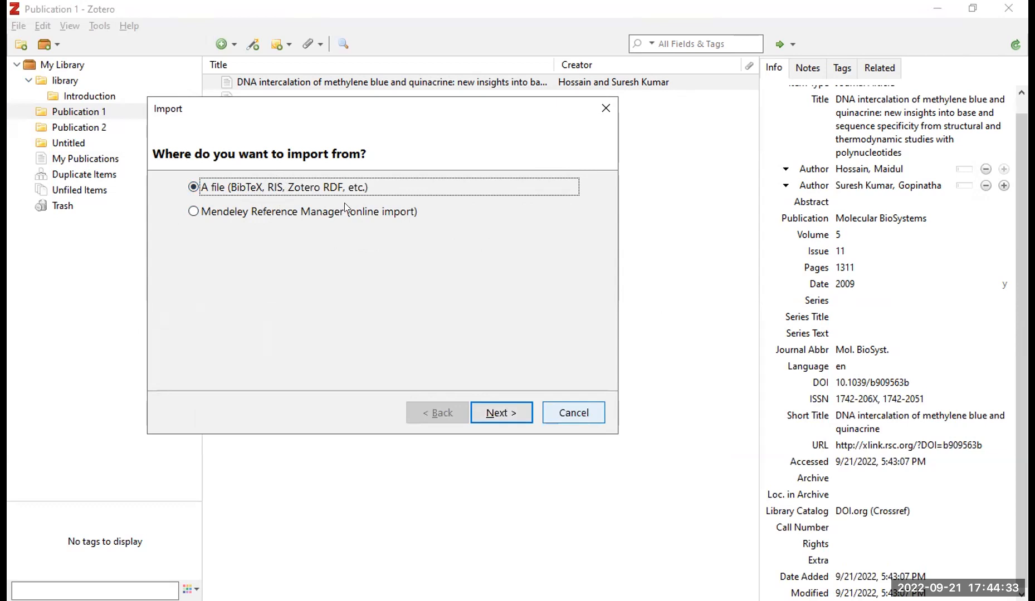
key("Escape")
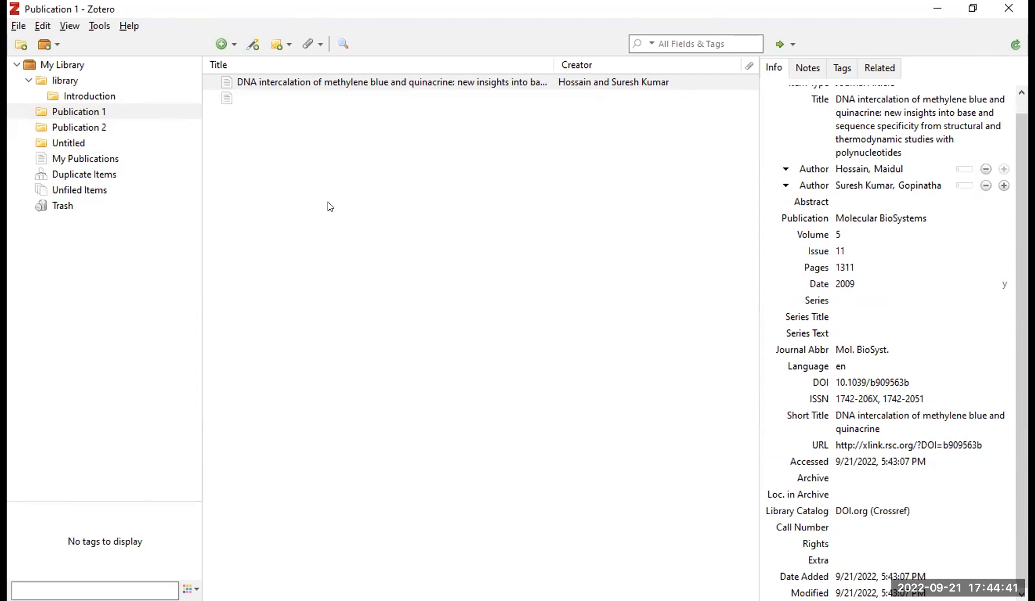
left_click(65, 81)
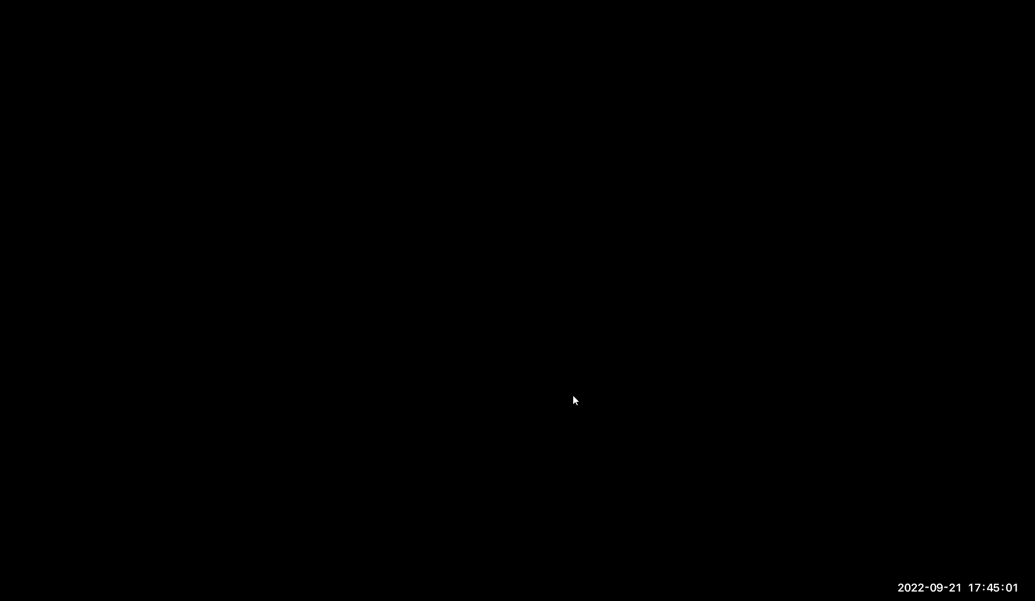
Save the methylene blue and quinacrine article from its web page to the library collection using Zotero Connector.
scroll(486, 345, "down", 1)
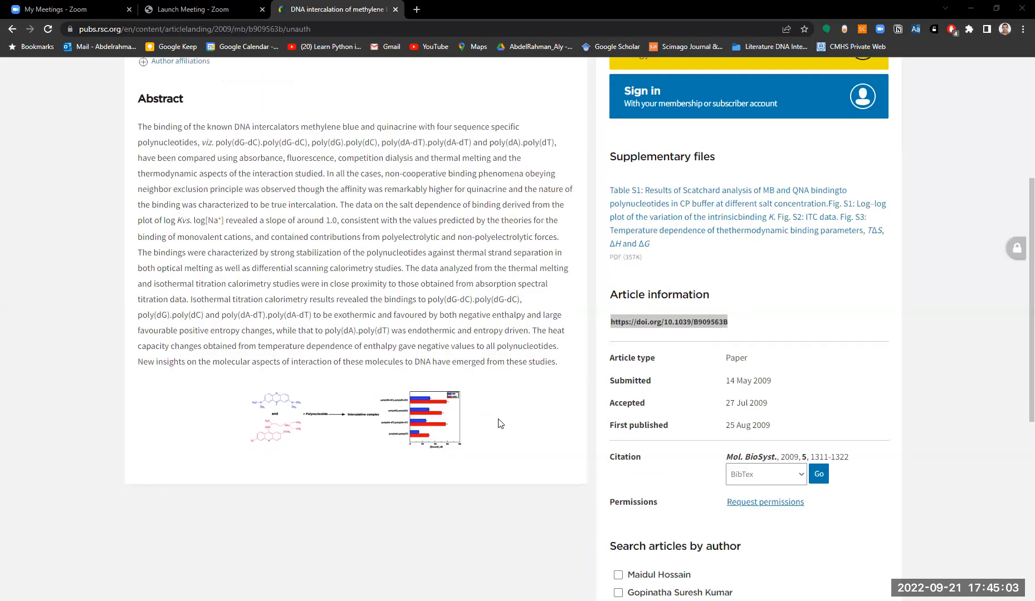
scroll(446, 328, "up", 4)
left_click(915, 177)
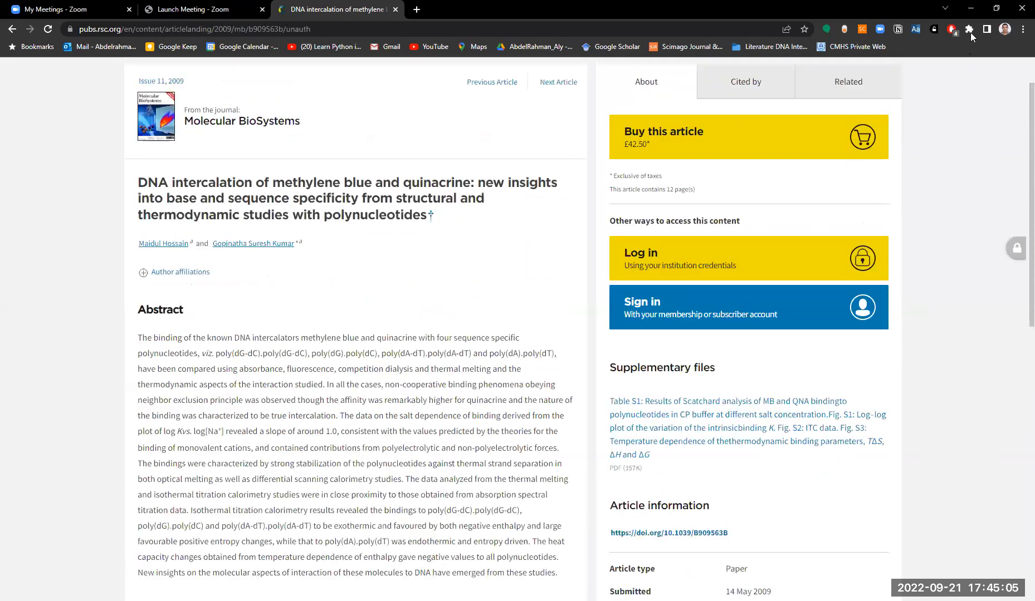
left_click(969, 30)
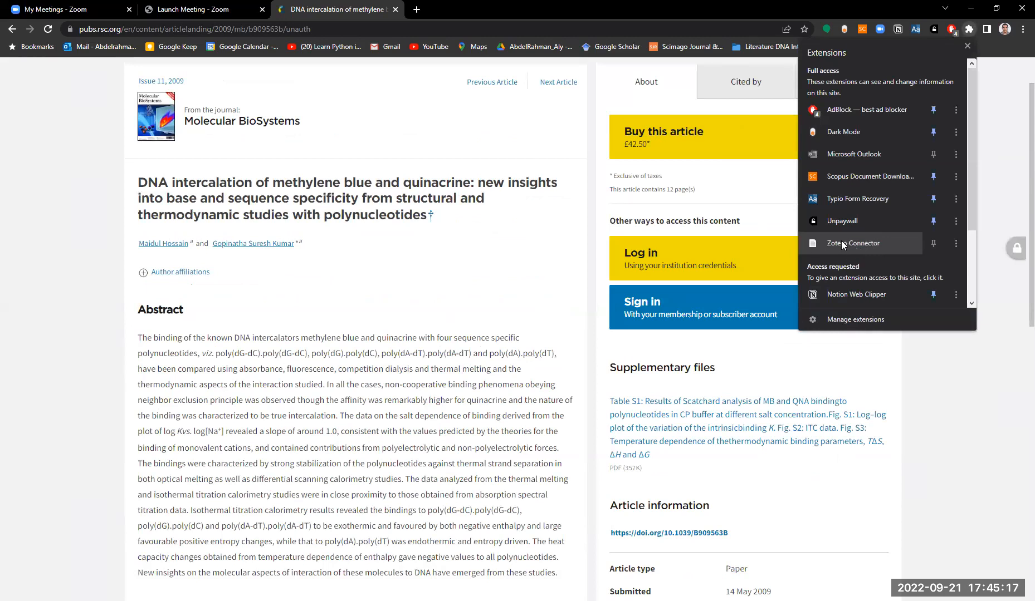
left_click(852, 243)
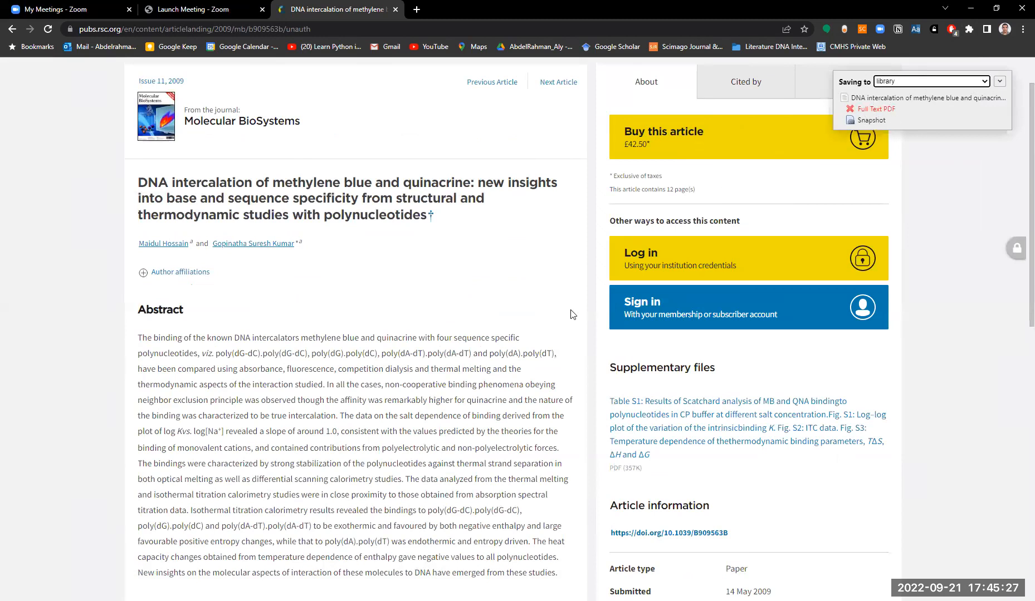
scroll(453, 356, "up", 1)
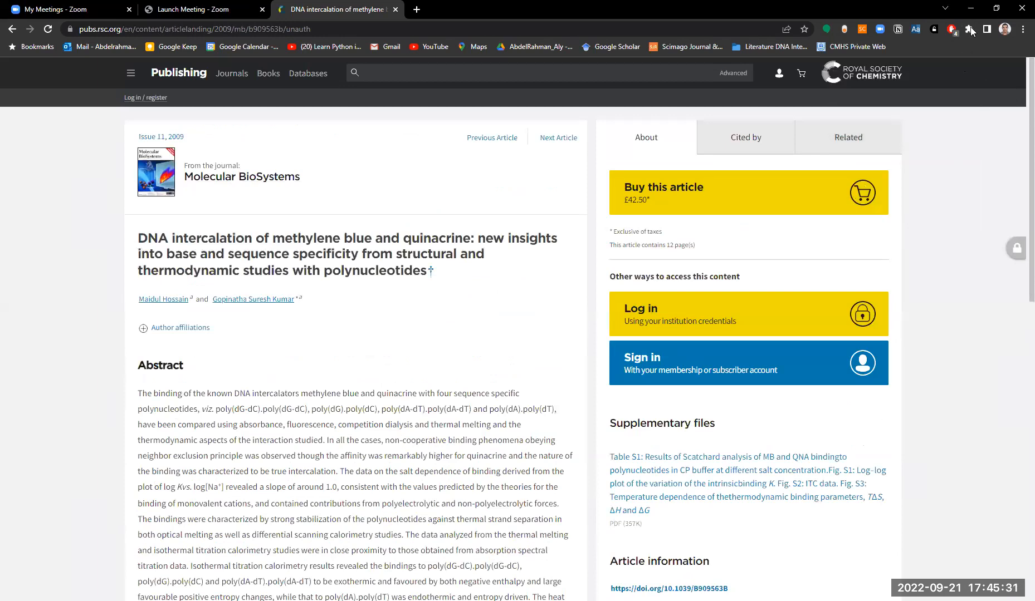
left_click(970, 31)
left_click(854, 244)
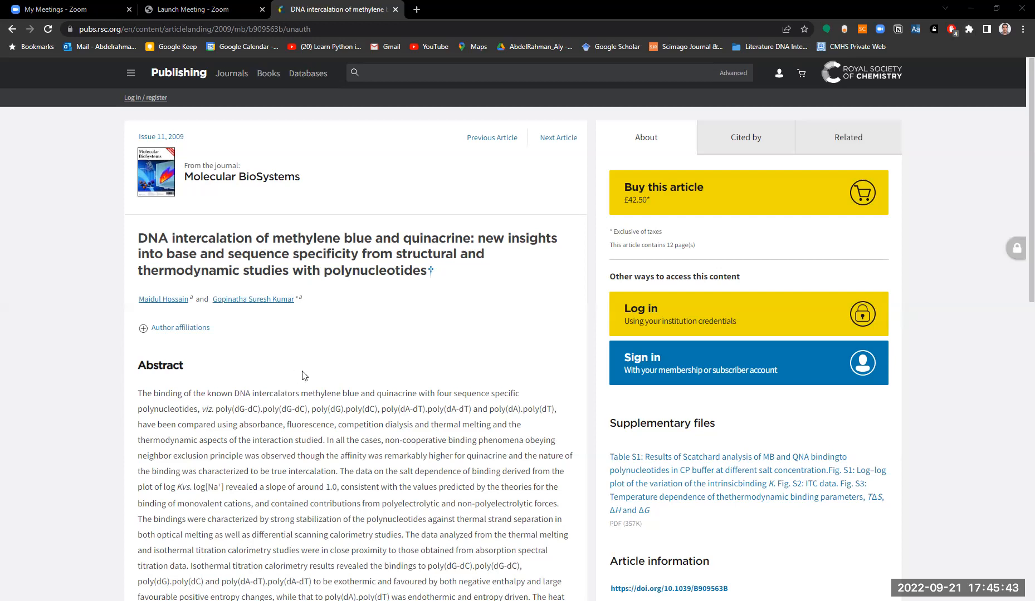
left_click_drag(304, 384, 139, 394)
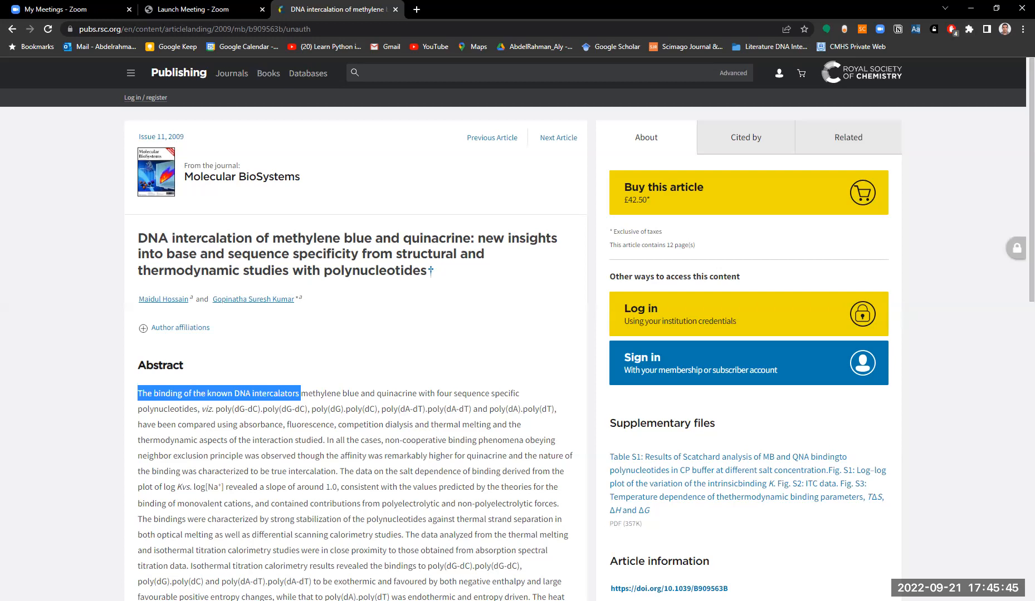
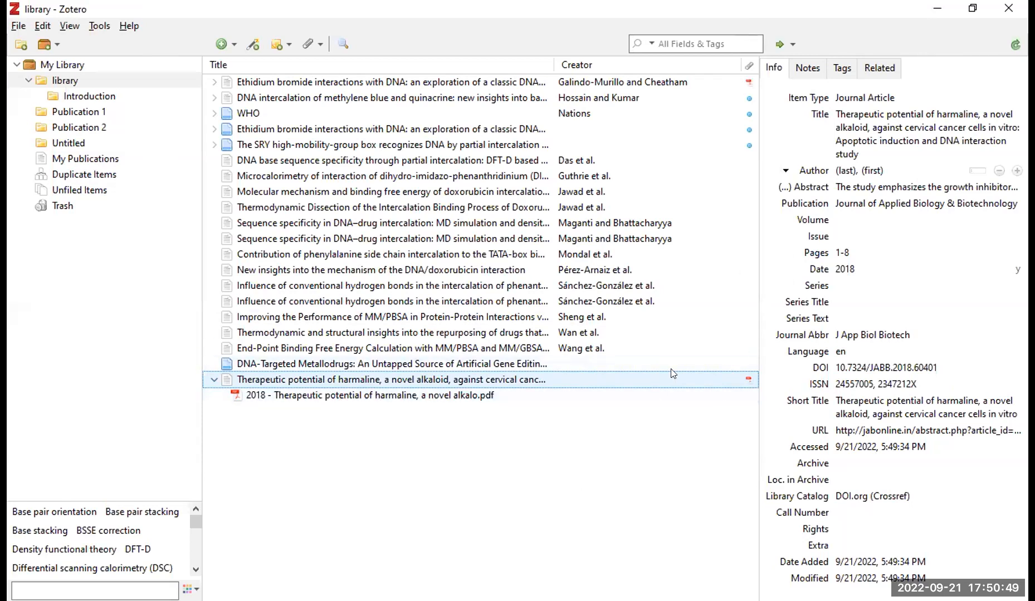
Examine the harmaline article's PDF attachment, related items, tags, notes and bibliographic details.
left_click(349, 397)
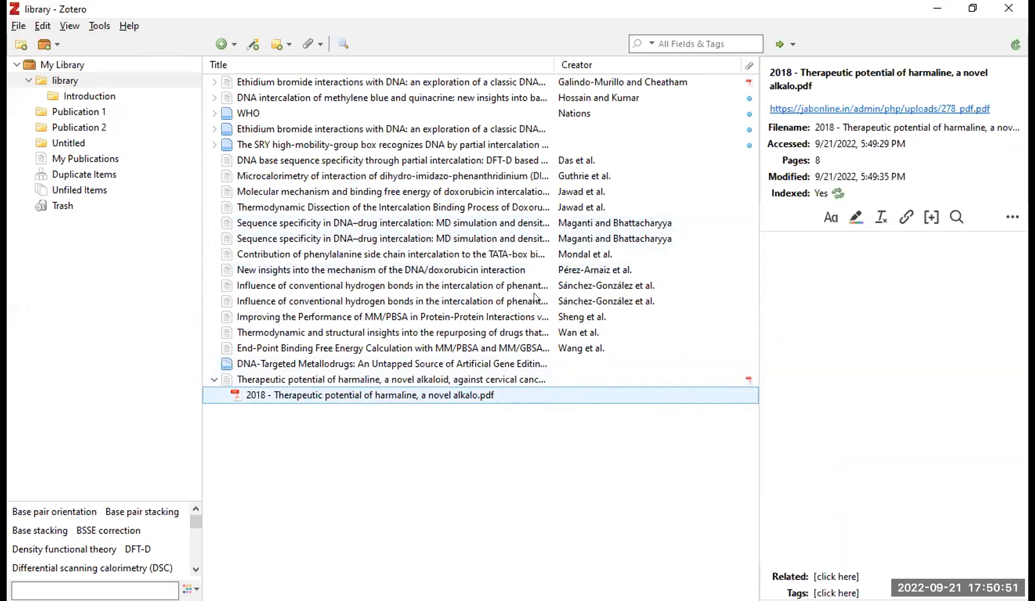
left_click(363, 383)
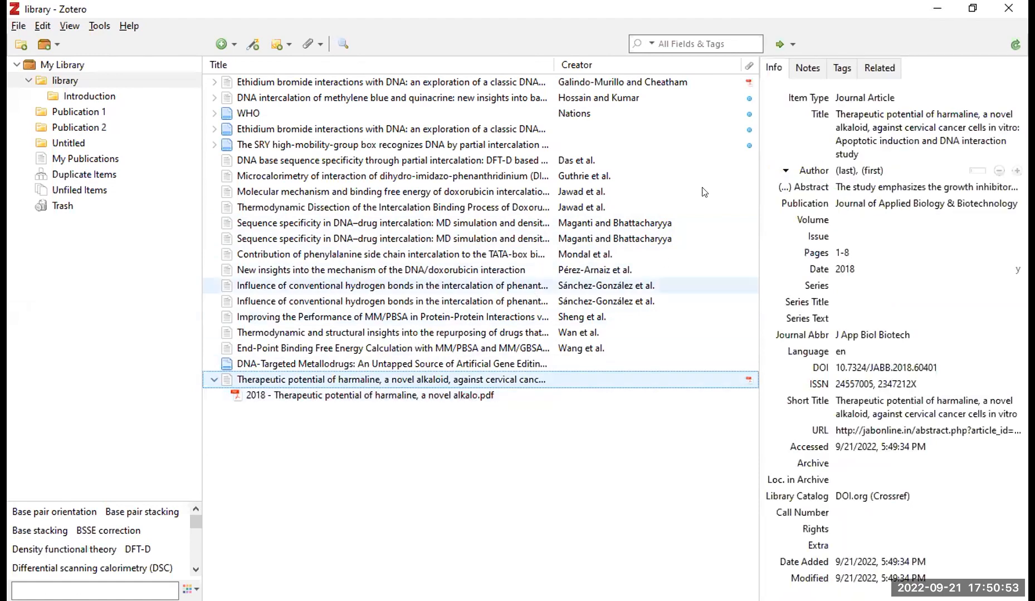
left_click(889, 69)
left_click(851, 70)
left_click(823, 72)
left_click(781, 71)
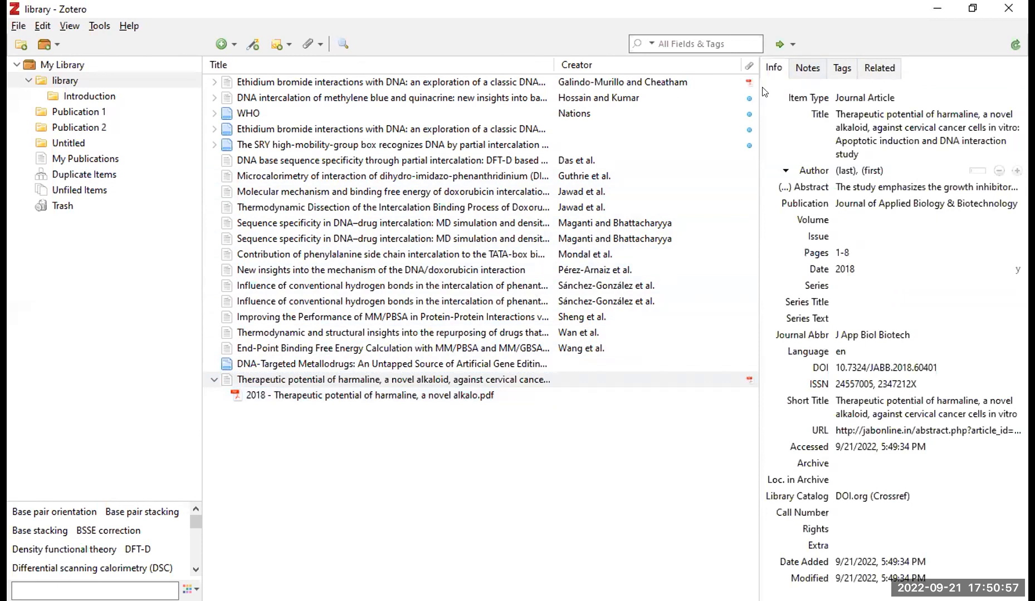
left_click(840, 334)
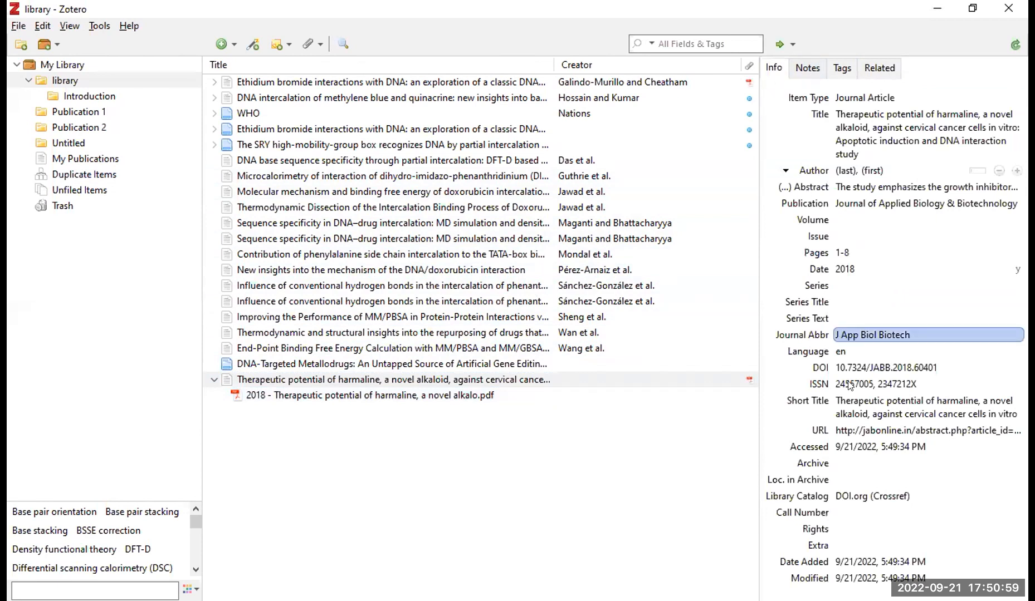
Add the note "I like this paper" to the harmaline article and check it among the article's child items.
left_click(809, 69)
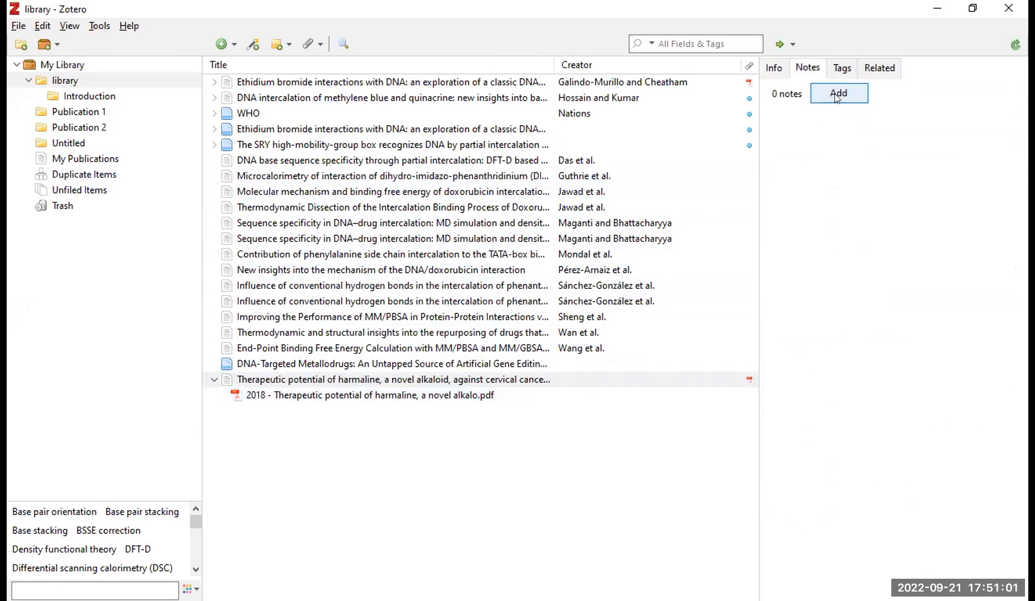
left_click(837, 94)
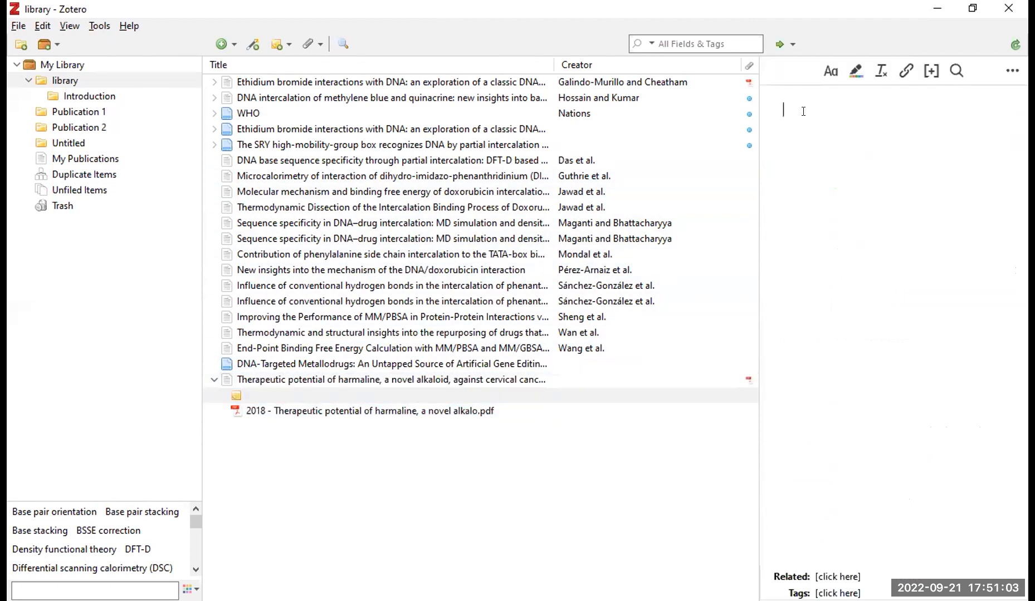
type("I like this paper")
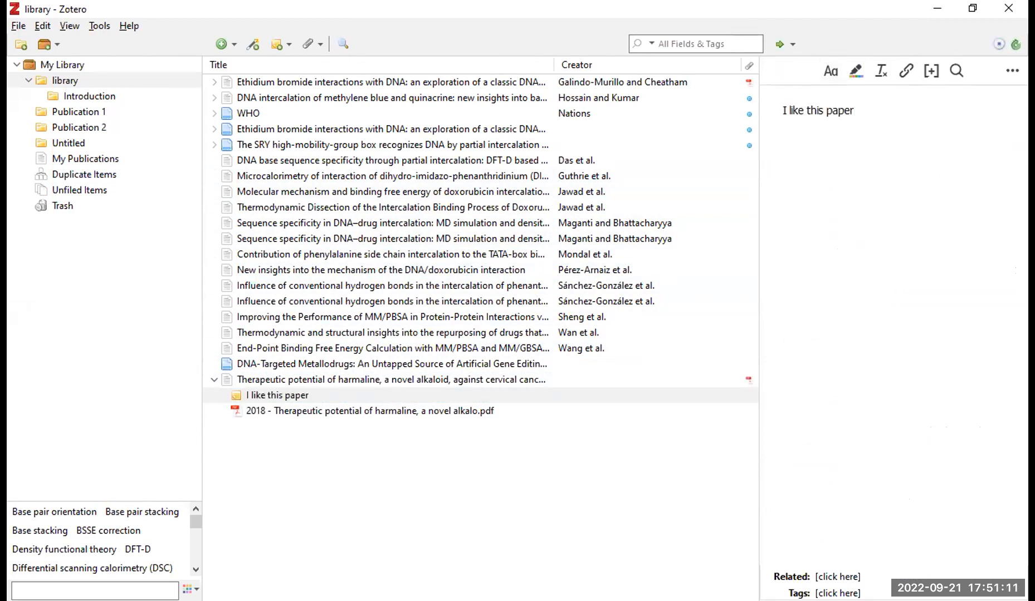
left_click(1012, 71)
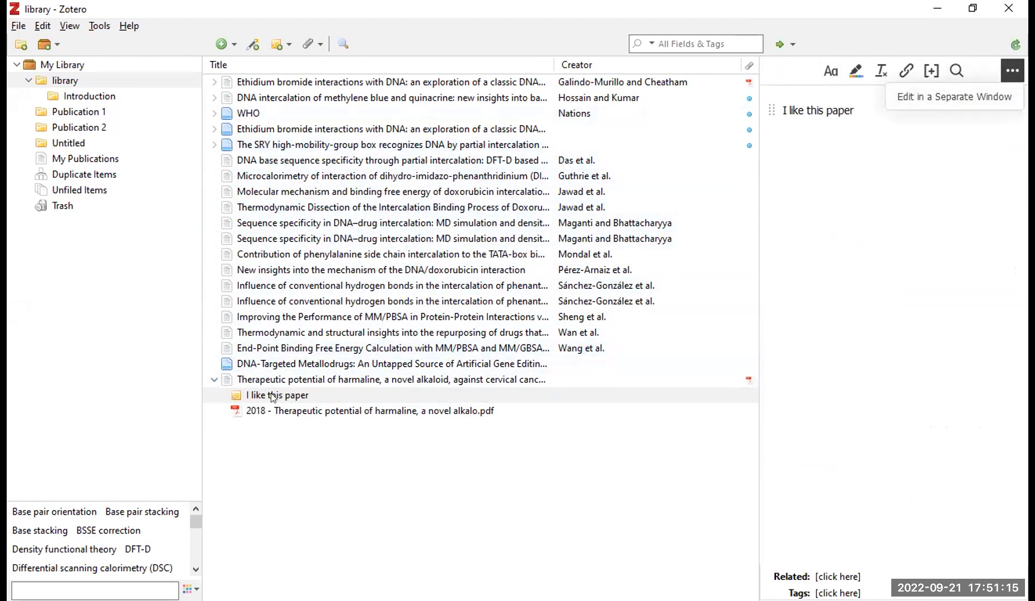
left_click(213, 380)
left_click(214, 381)
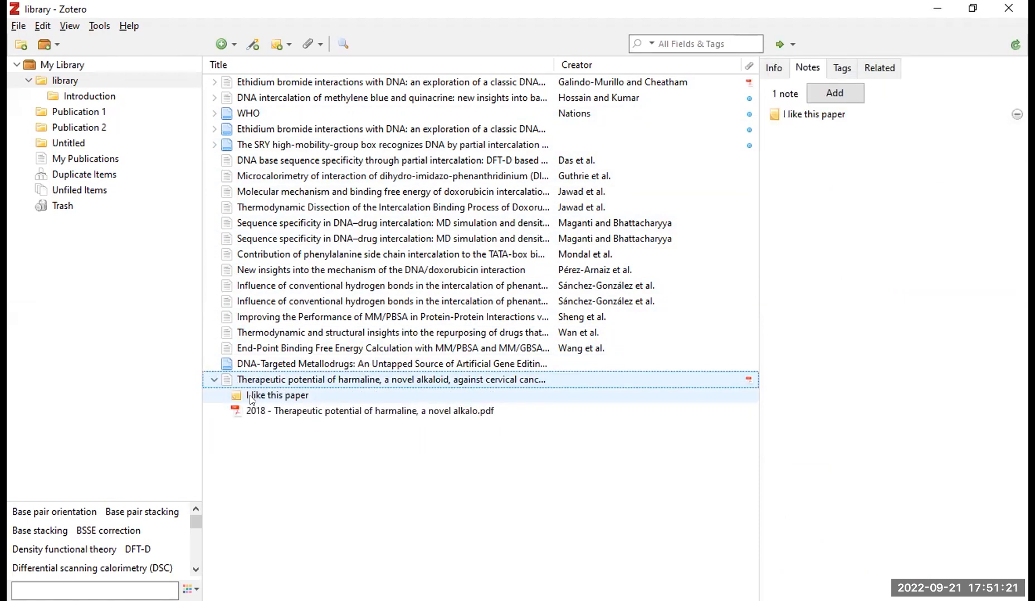
Open the harmaline article's attached PDF in the built-in reader, skim its pages and close it again.
left_click(263, 397)
left_click(263, 406)
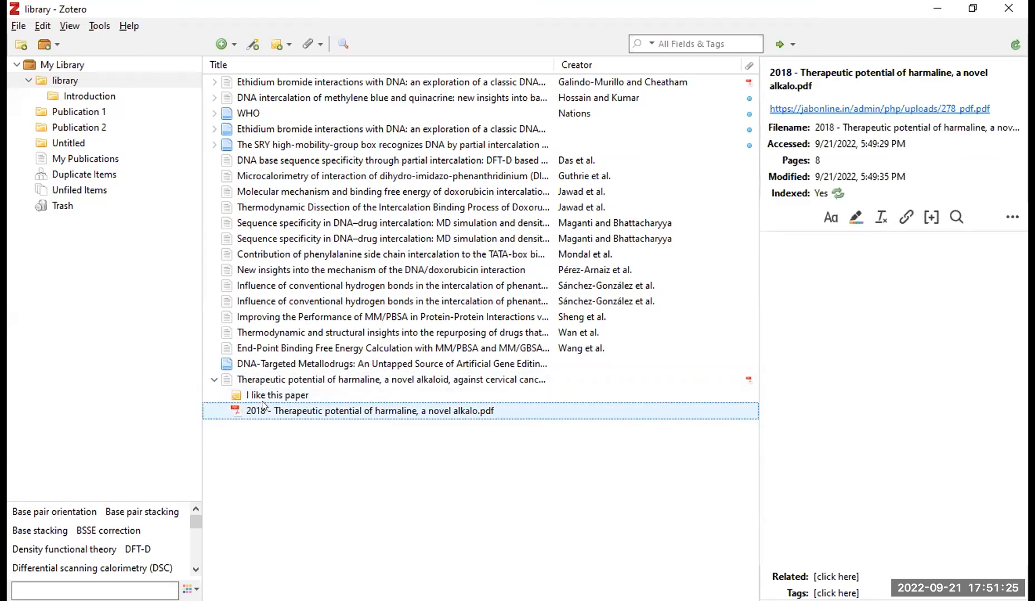
left_click(791, 45)
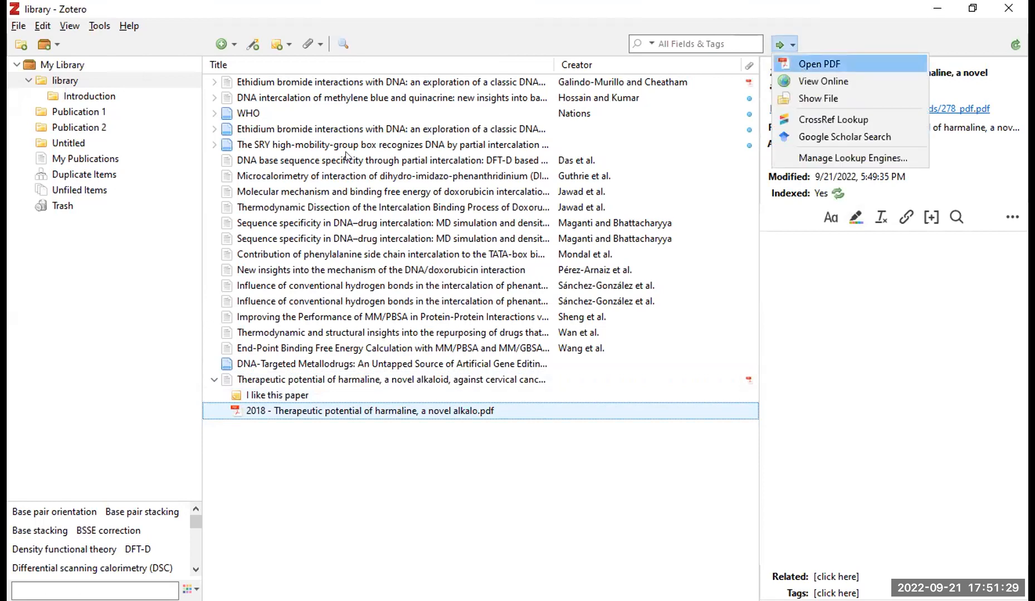
key("Return")
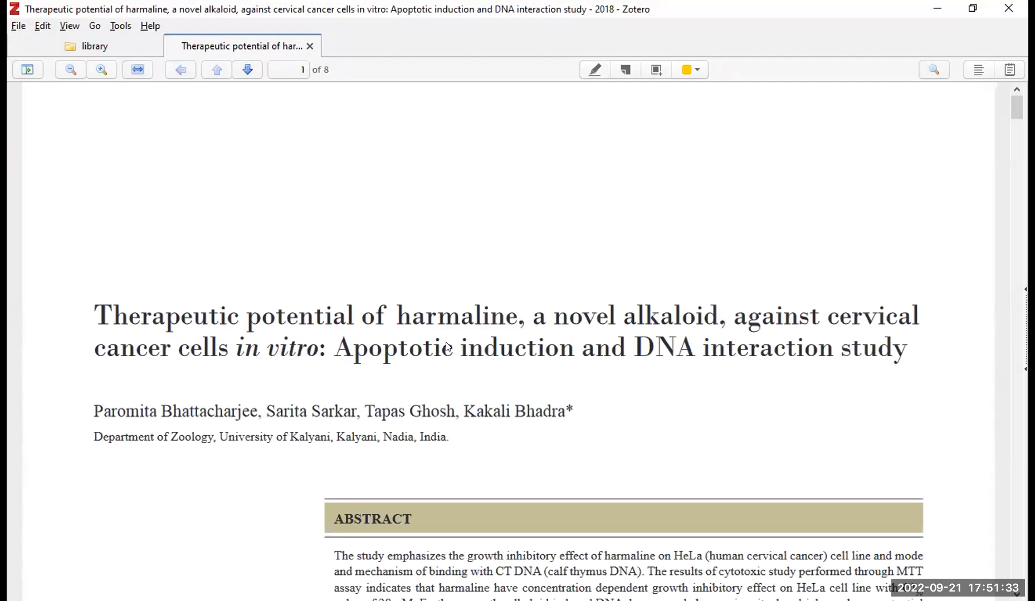
scroll(448, 345, "down", 3)
scroll(447, 345, "down", 15)
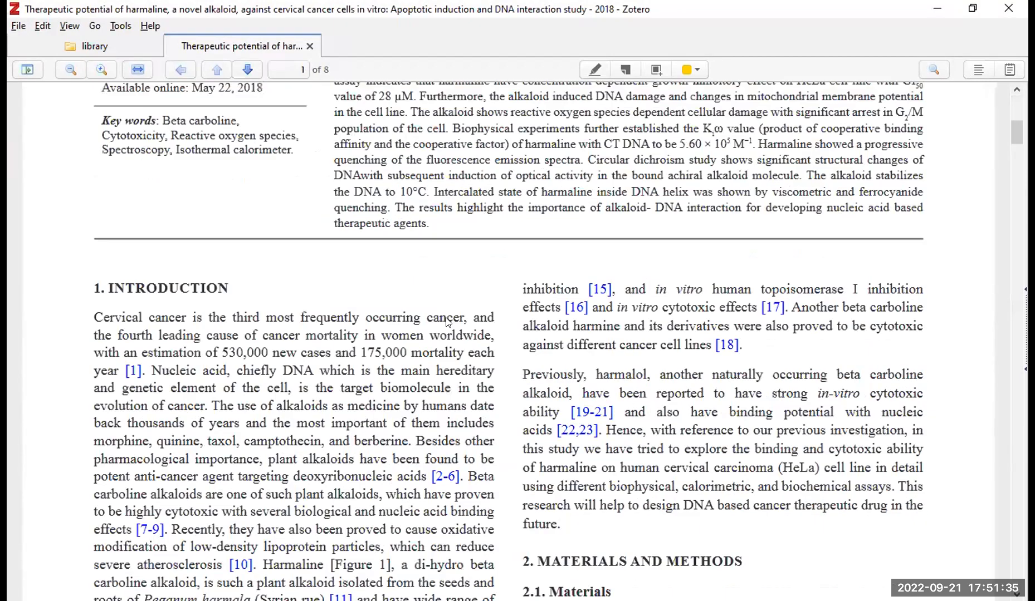
scroll(444, 314, "down", 20)
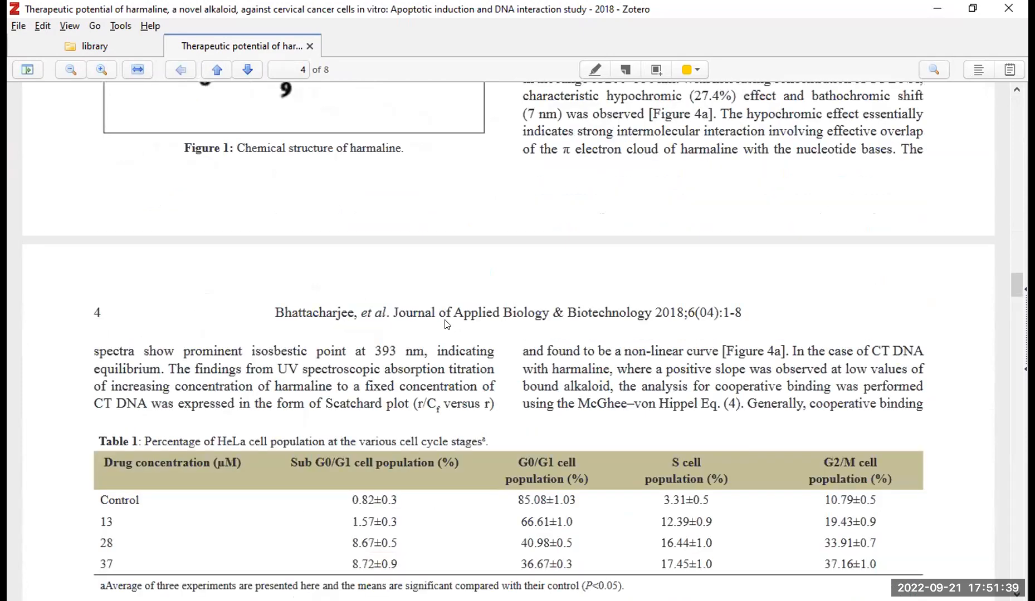
scroll(447, 324, "up", 20)
scroll(428, 273, "up", 10)
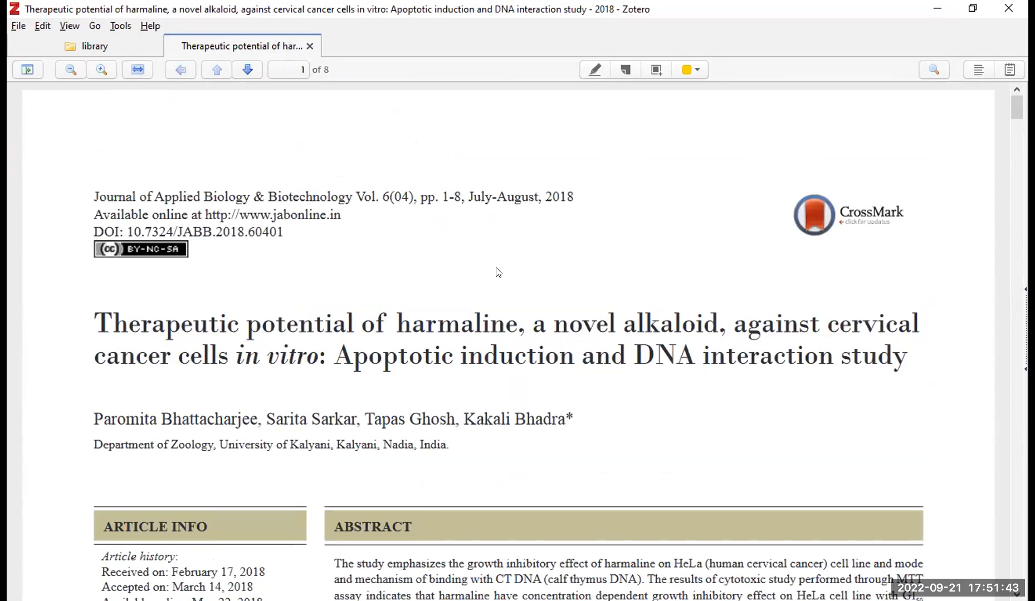
left_click(311, 47)
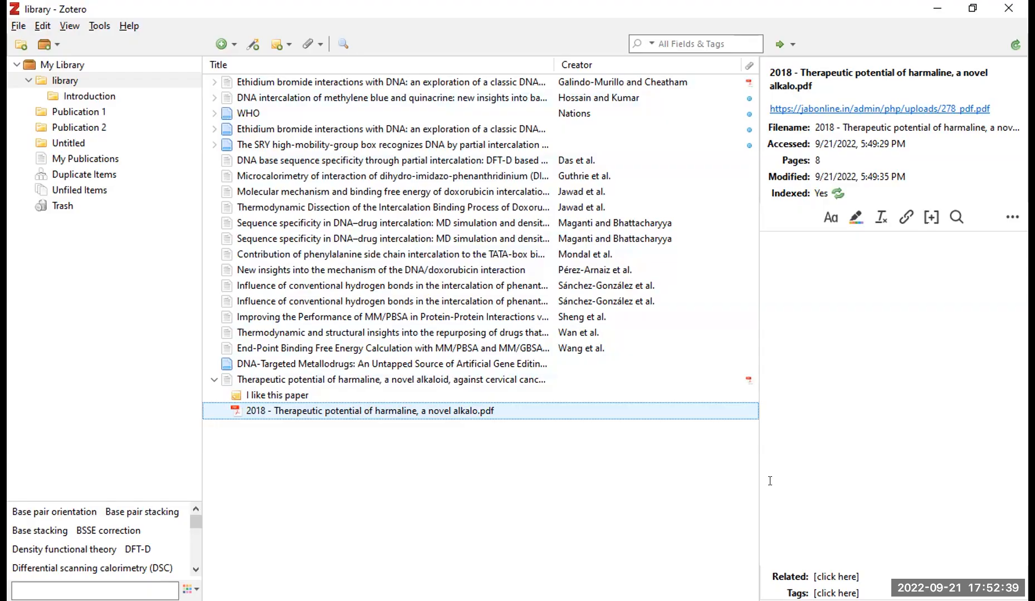
Switch to Mendeley Reference Manager, try exporting all references in RIS format and cancel saving the file.
key("alt+Tab")
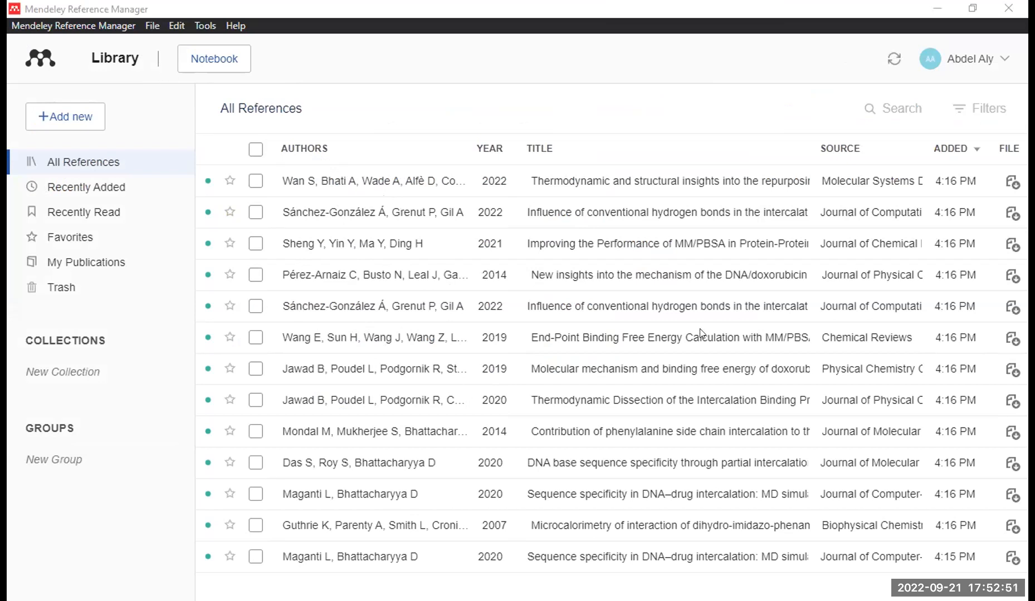
left_click(159, 28)
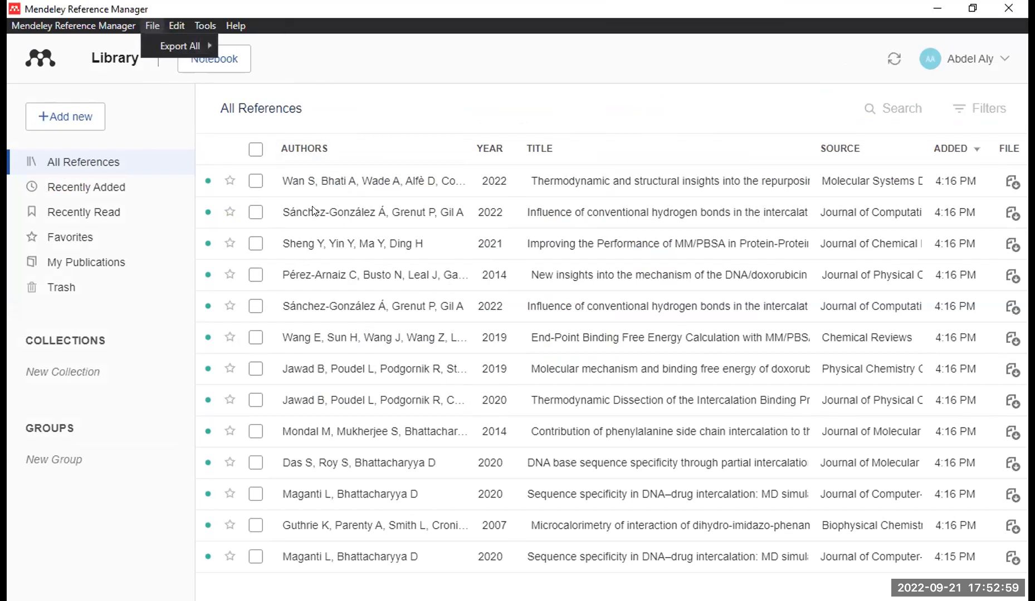
mouse_move(195, 47)
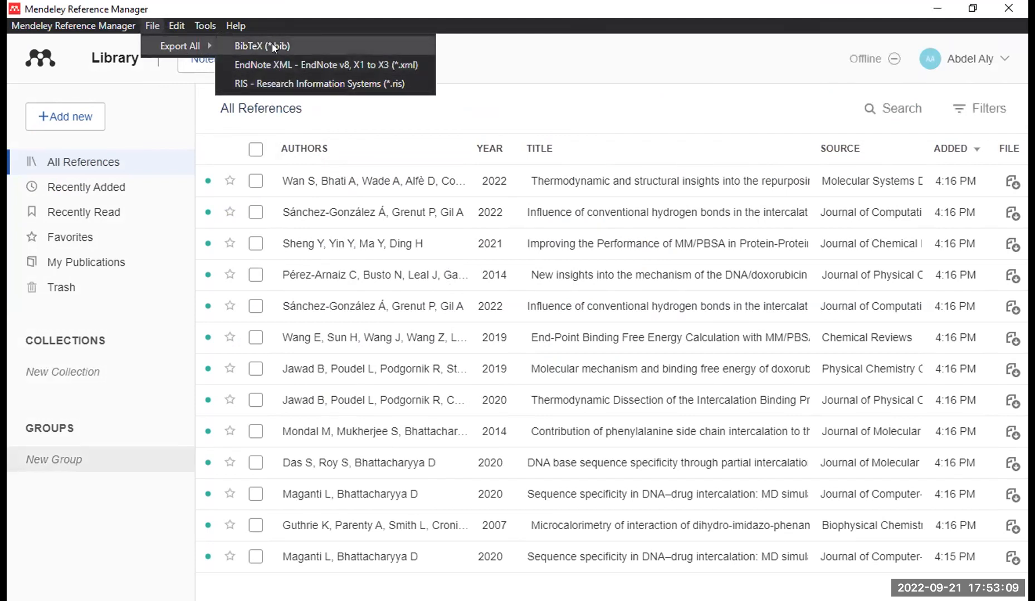
left_click(276, 83)
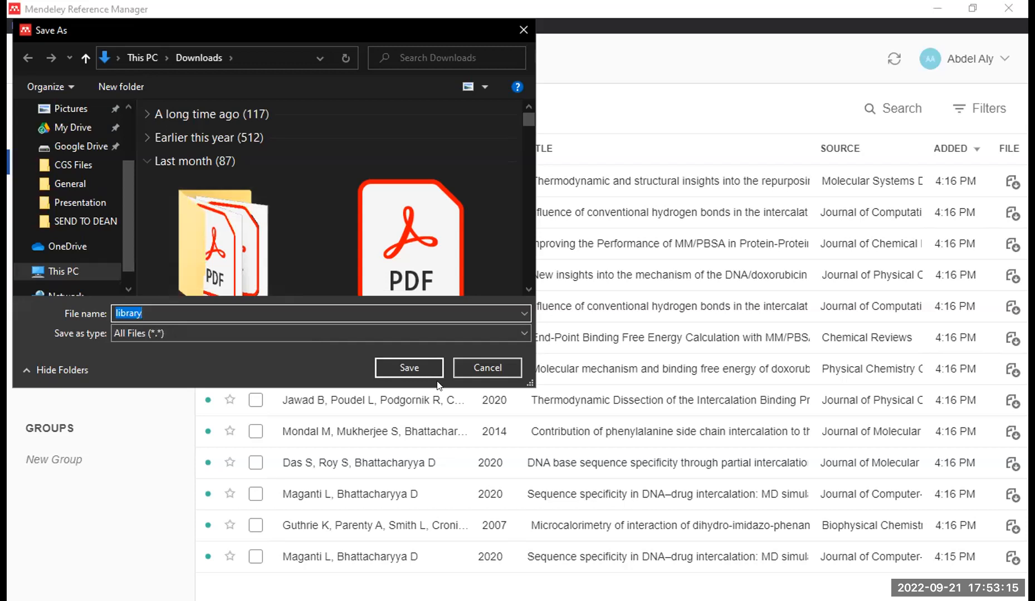
left_click(470, 367)
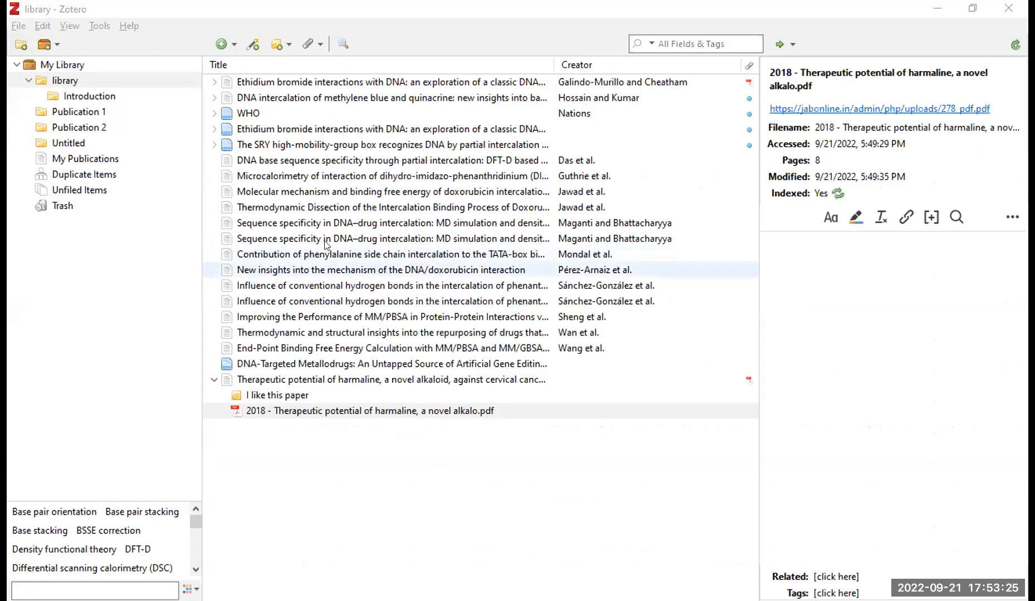
Switch back to Zotero and import the references from the library file in Downloads into a new collection.
left_click(326, 246)
left_click(18, 26)
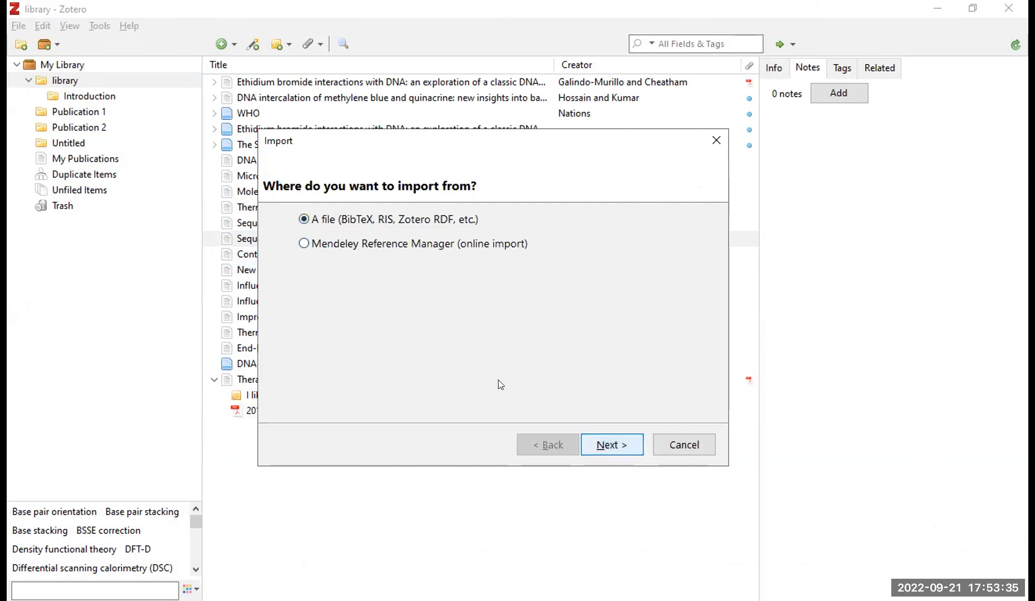
key("Return")
scroll(513, 384, "down", 10)
scroll(512, 384, "down", 5)
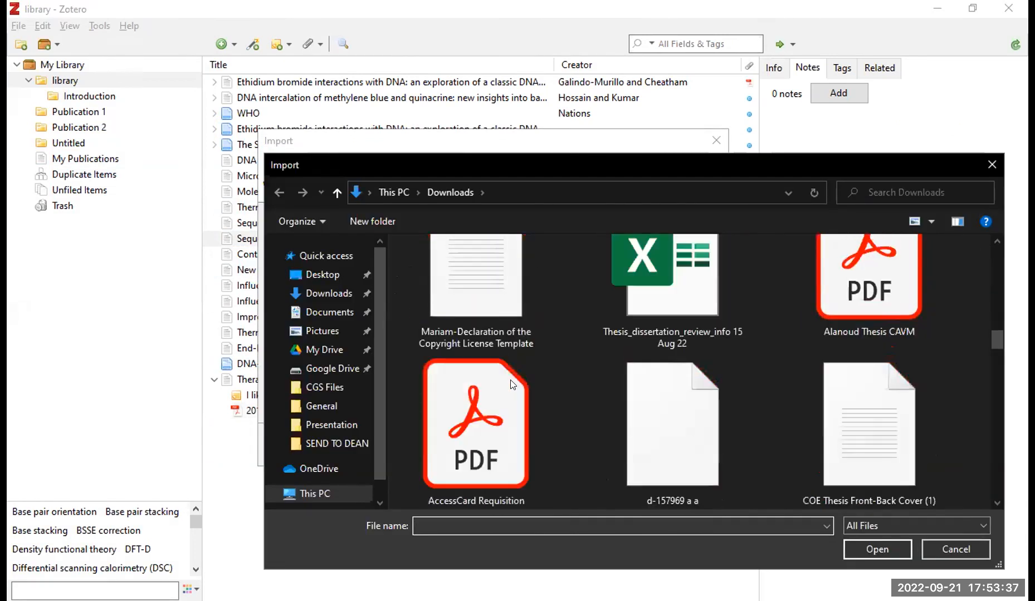
left_click_drag(998, 417, 997, 494)
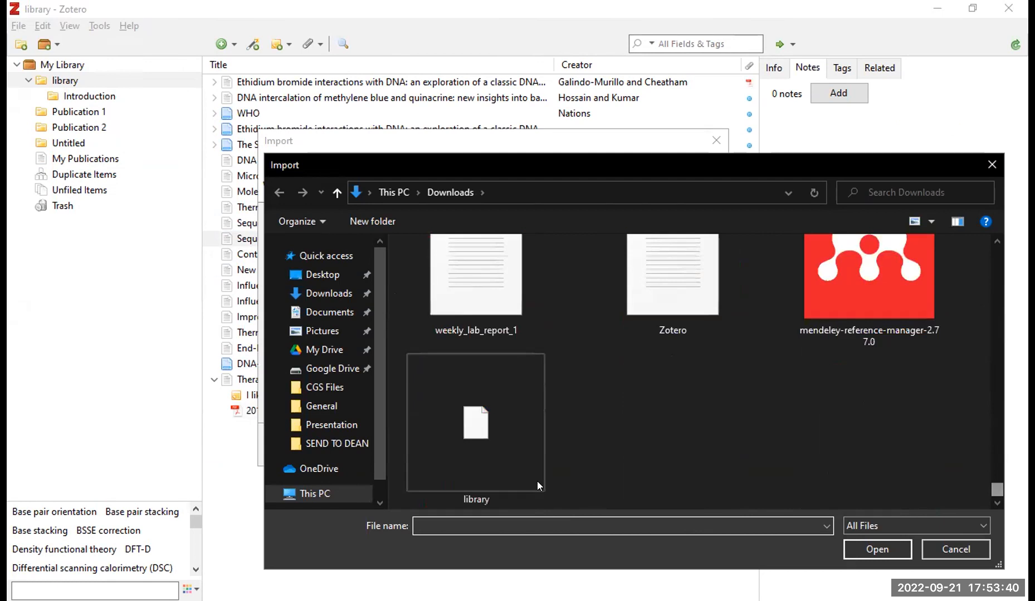
left_click(487, 393)
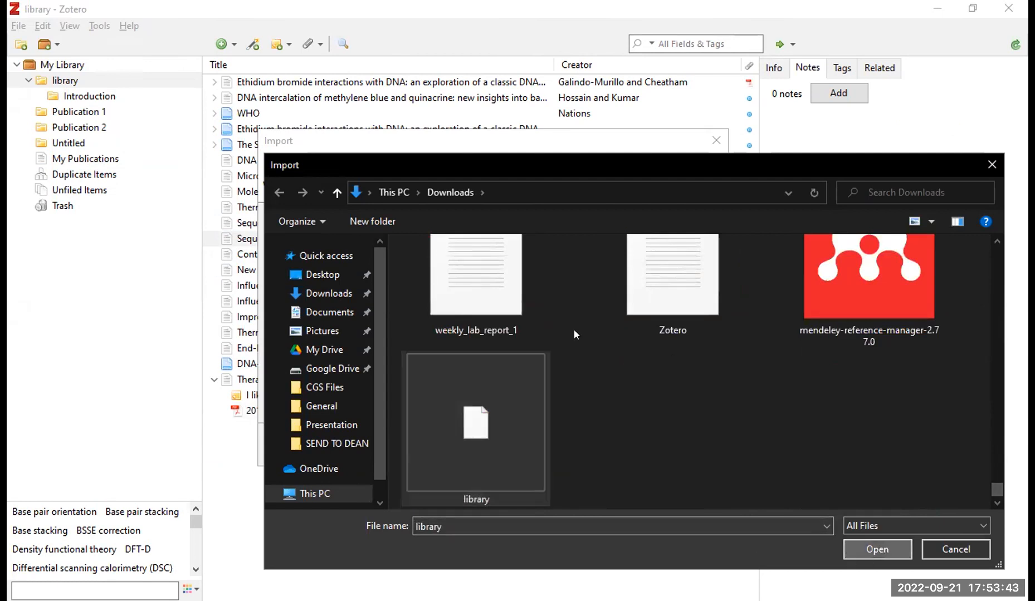
key("Return")
key("Return")
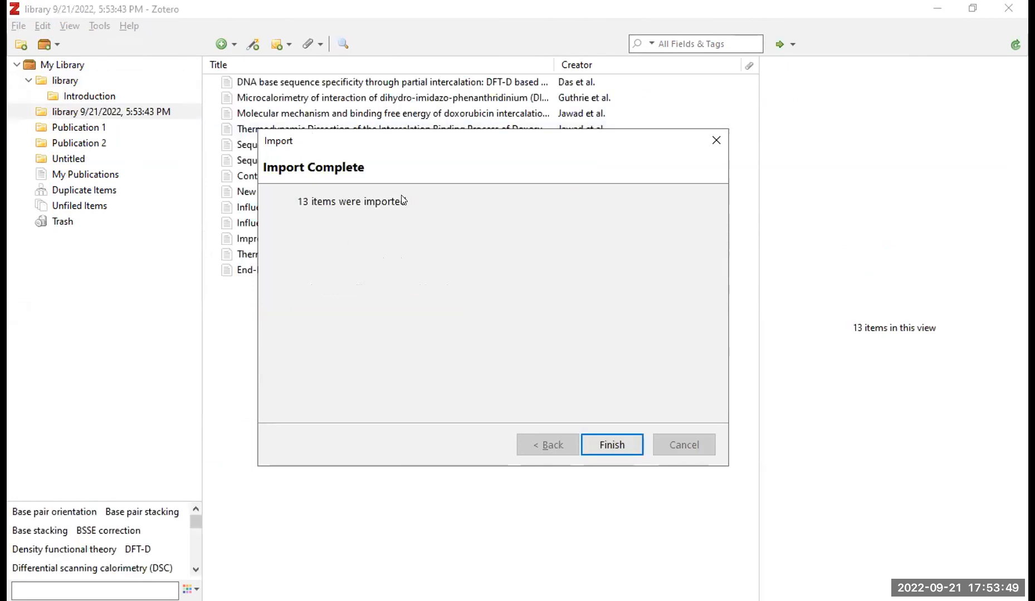
left_click(749, 156)
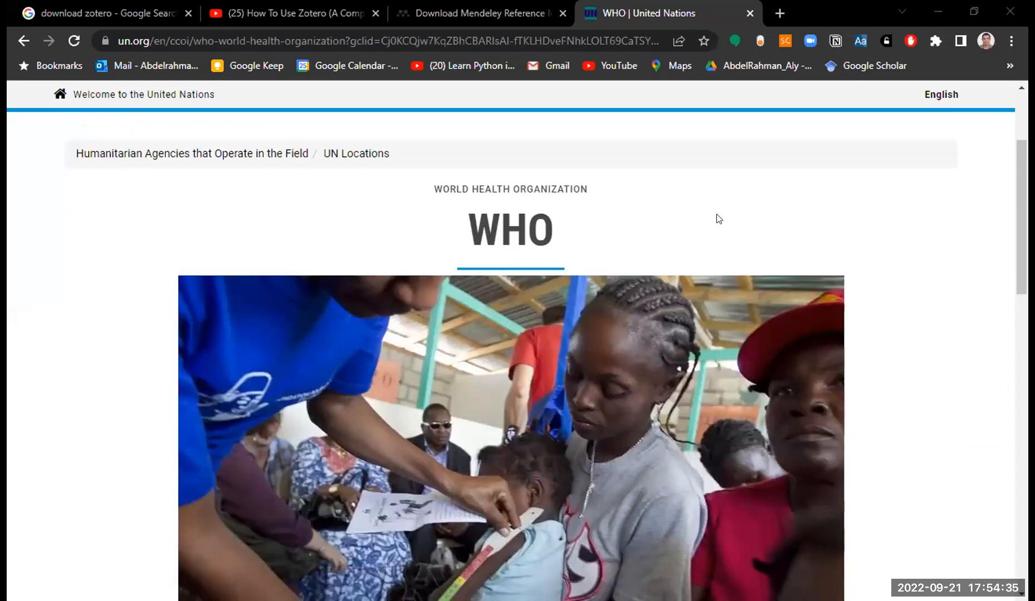
Save the United Nations' WHO web page to the library with Zotero Connector and set the saved item's author last name to WHO.
left_click(936, 40)
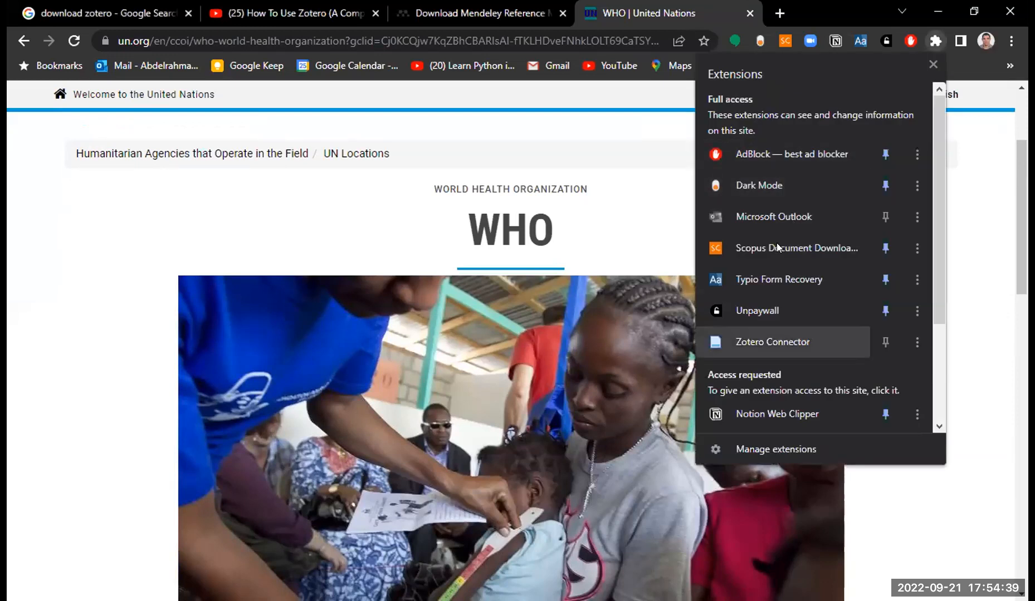
left_click(774, 342)
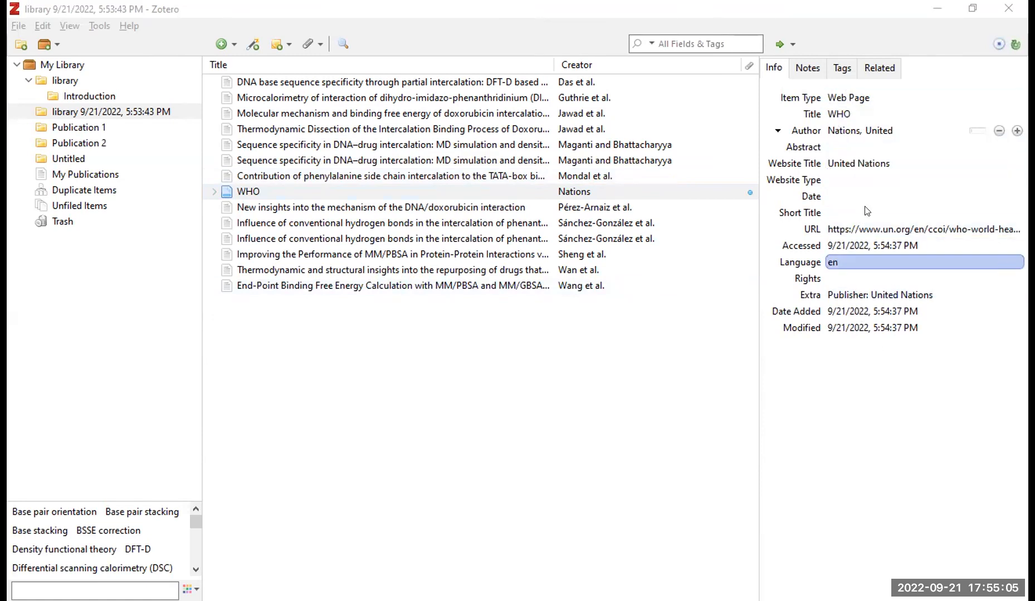
left_click(847, 117)
left_click(854, 119)
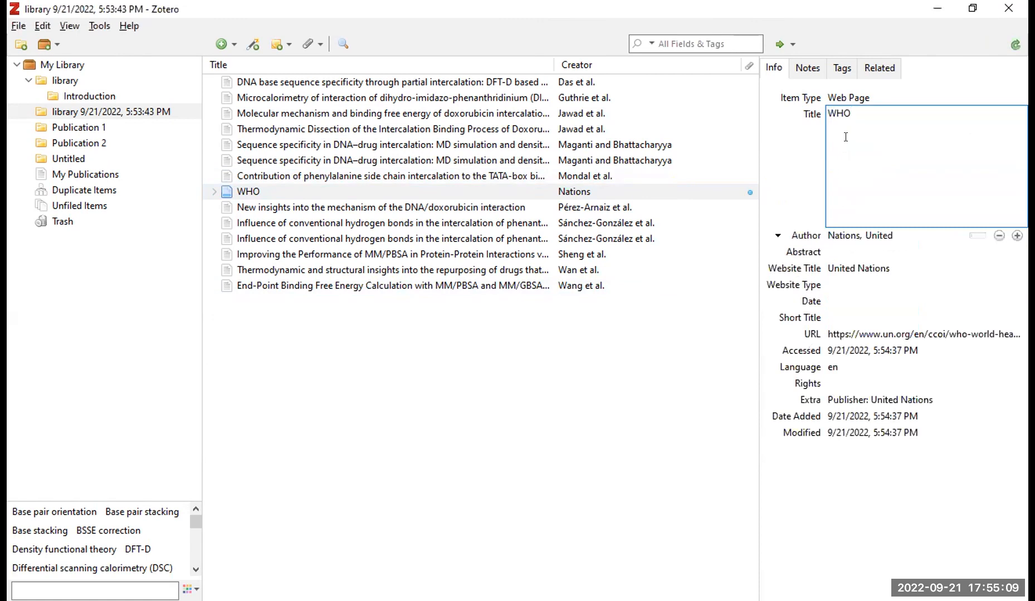
left_click(857, 236)
left_click(849, 233)
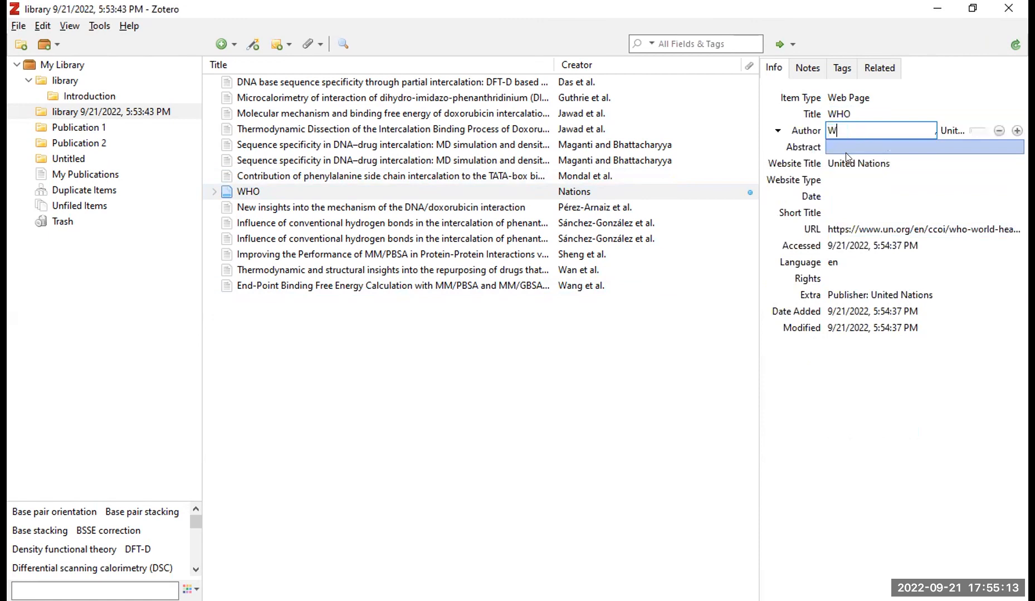
type("WHO")
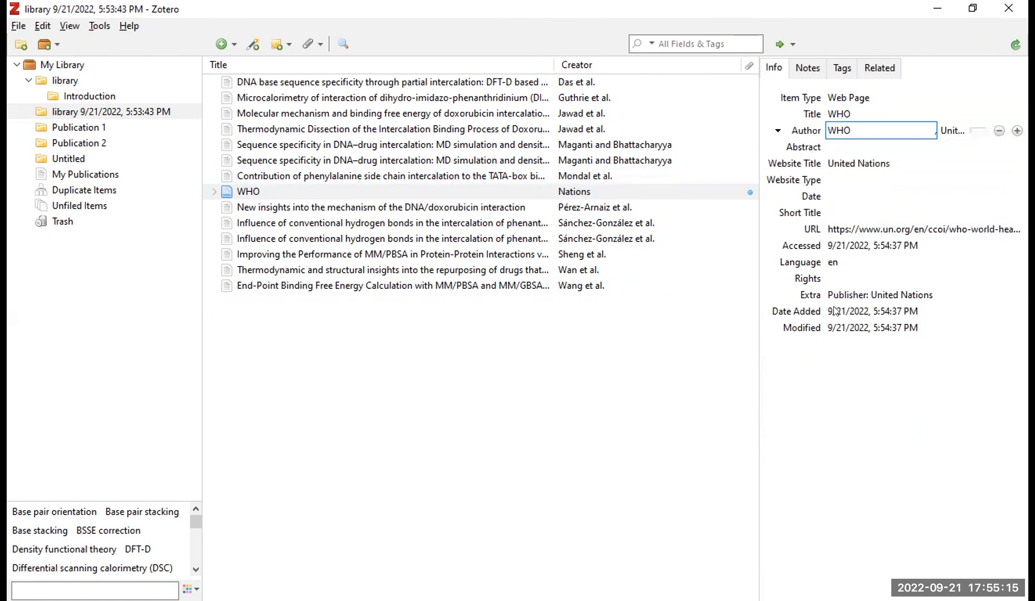
left_click(939, 132)
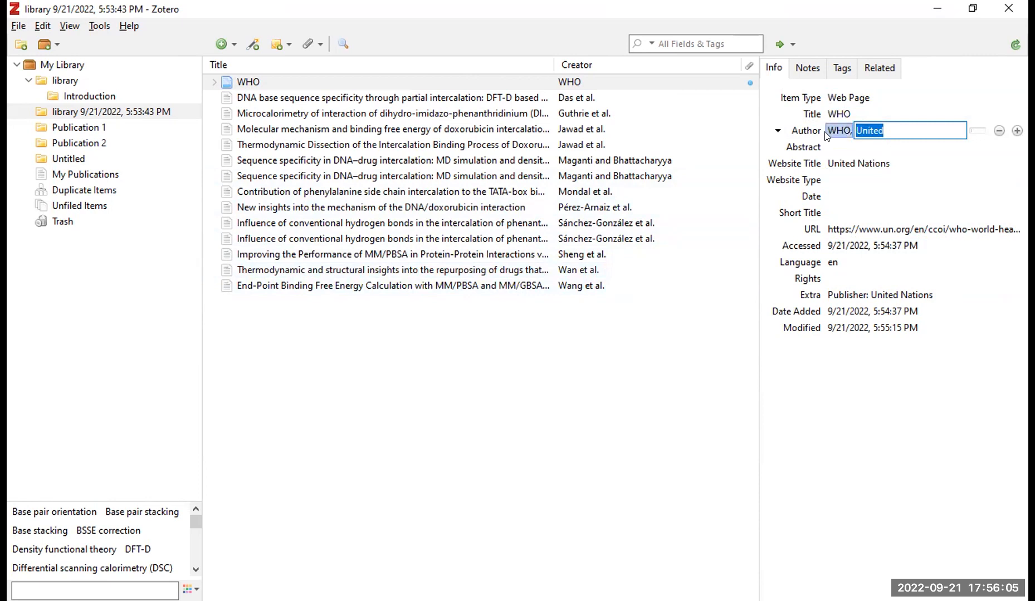
Change the title of the saved WHO web page item to "World Health Organiztion".
left_click(842, 112)
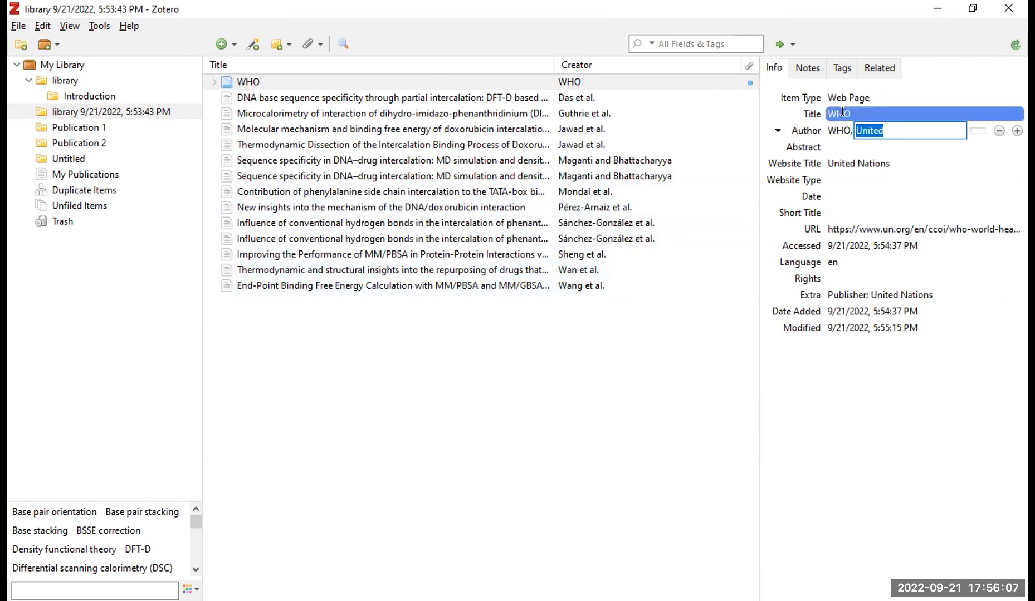
left_click(858, 145)
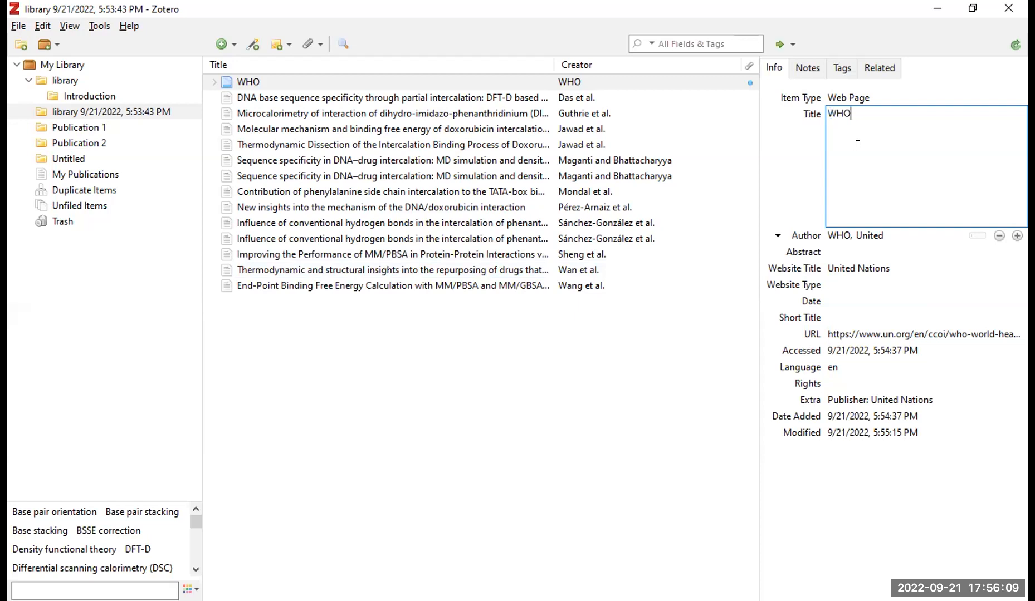
key("BackSpace")
key("BackSpace")
type("orld Health Organiztion")
left_click(875, 233)
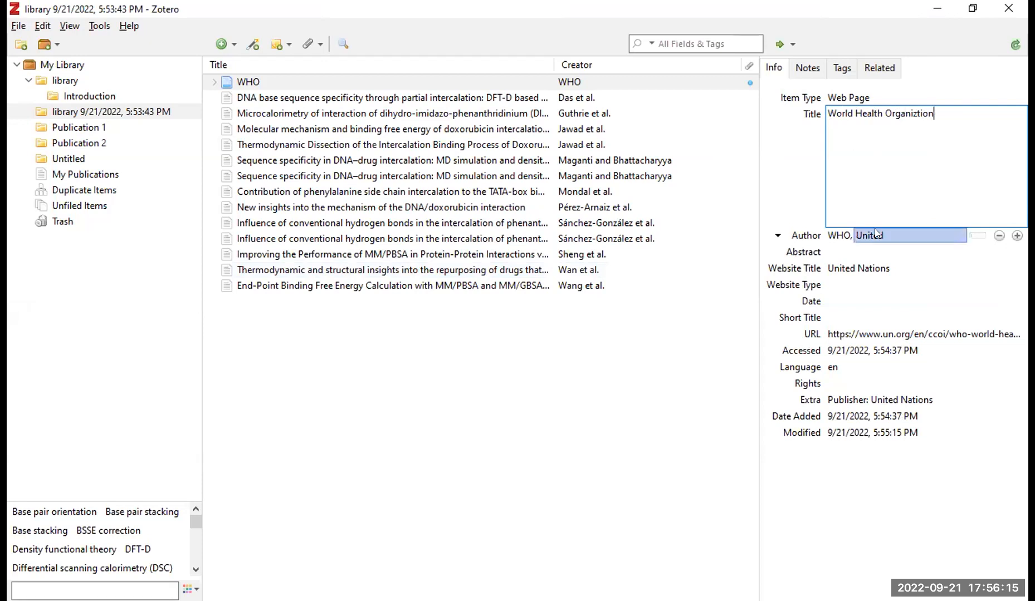
Clear the first name of the web page item's author and set the item's date to 2022.
left_click(889, 233)
left_click(891, 132)
key("BackSpace")
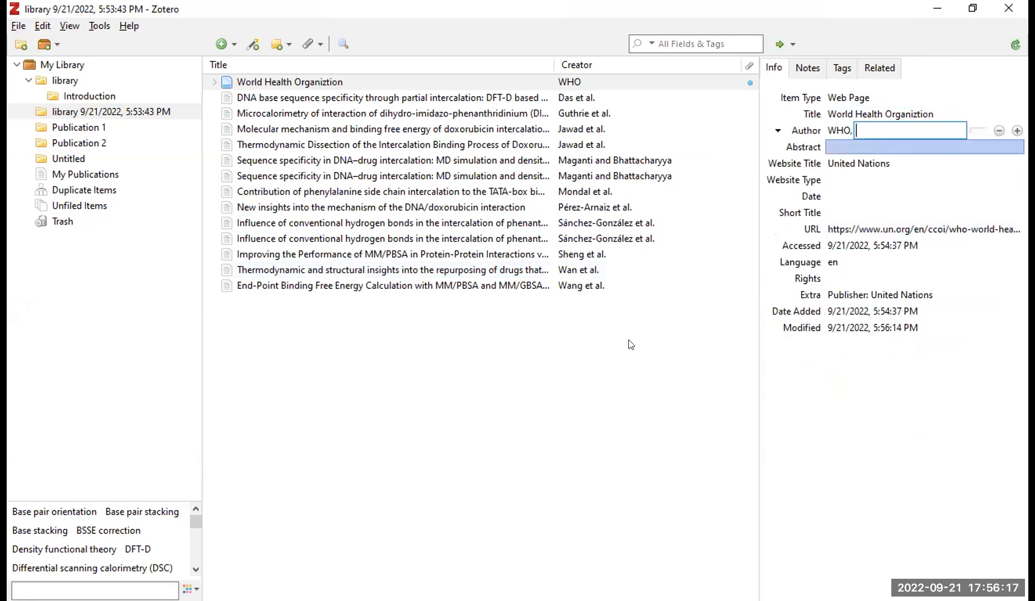
key("Return")
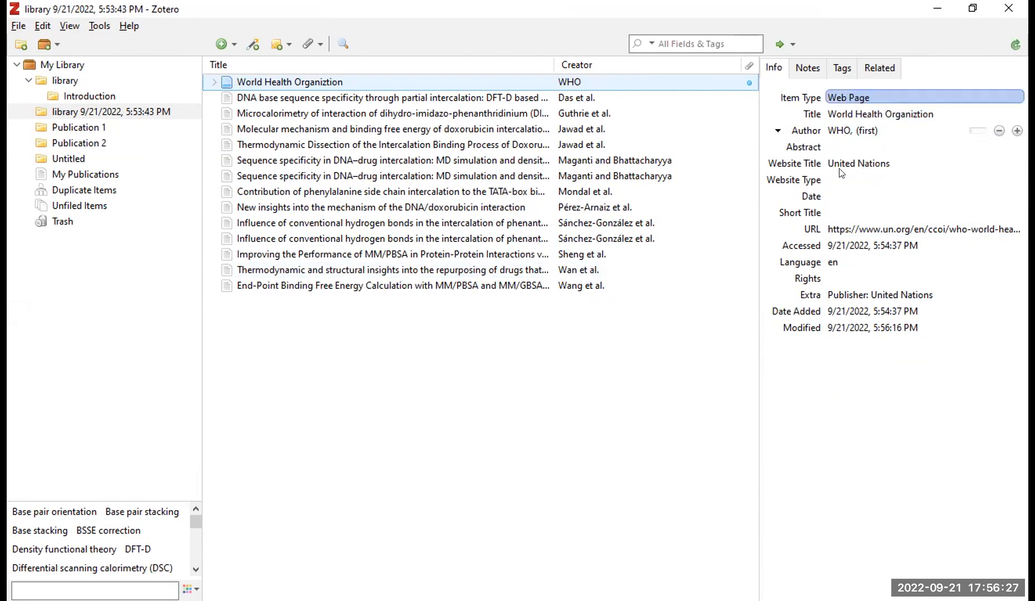
left_click(864, 194)
type("2022")
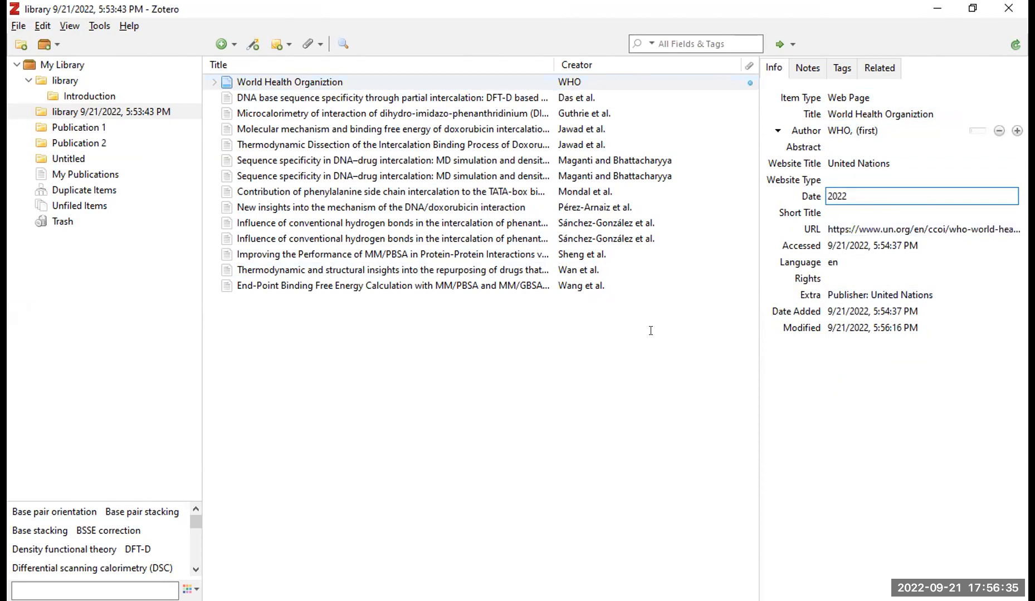
key("Return")
left_click(830, 197)
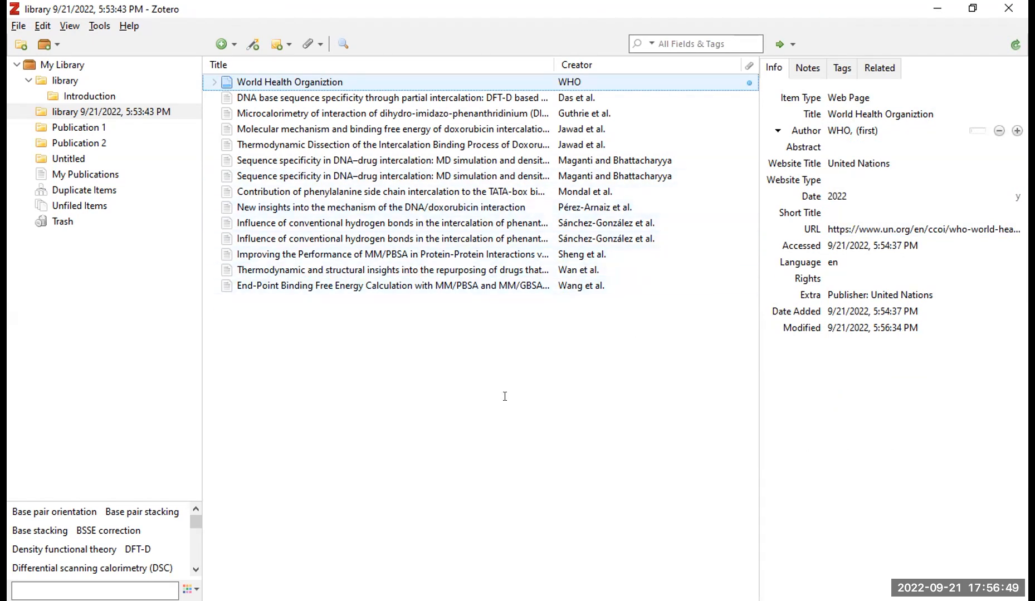
Look through the tags, info and notes of the World Health Organiztion item.
key("alt+Tab")
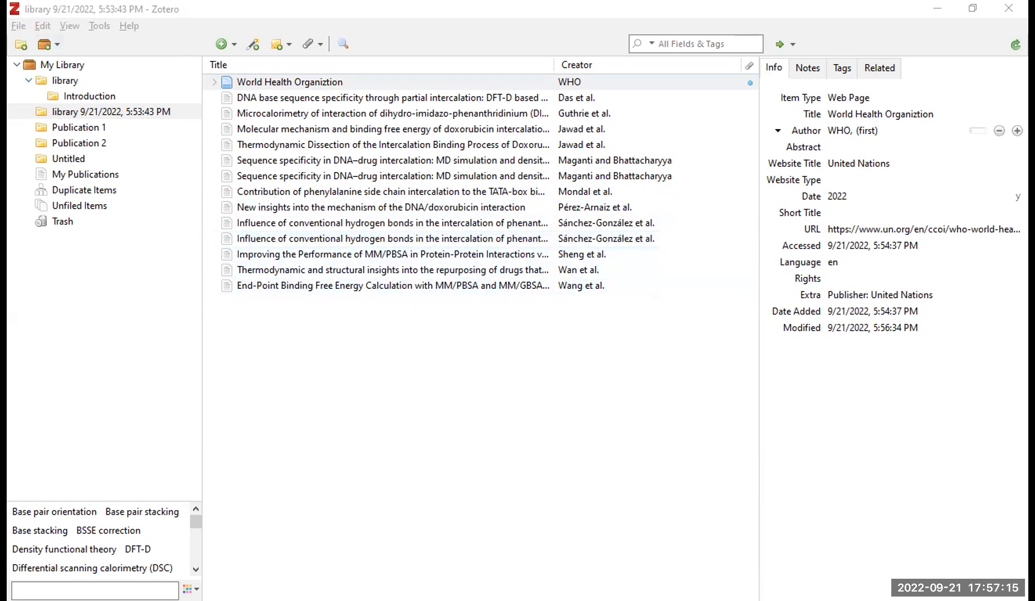
left_click(831, 63)
left_click(773, 68)
left_click(801, 65)
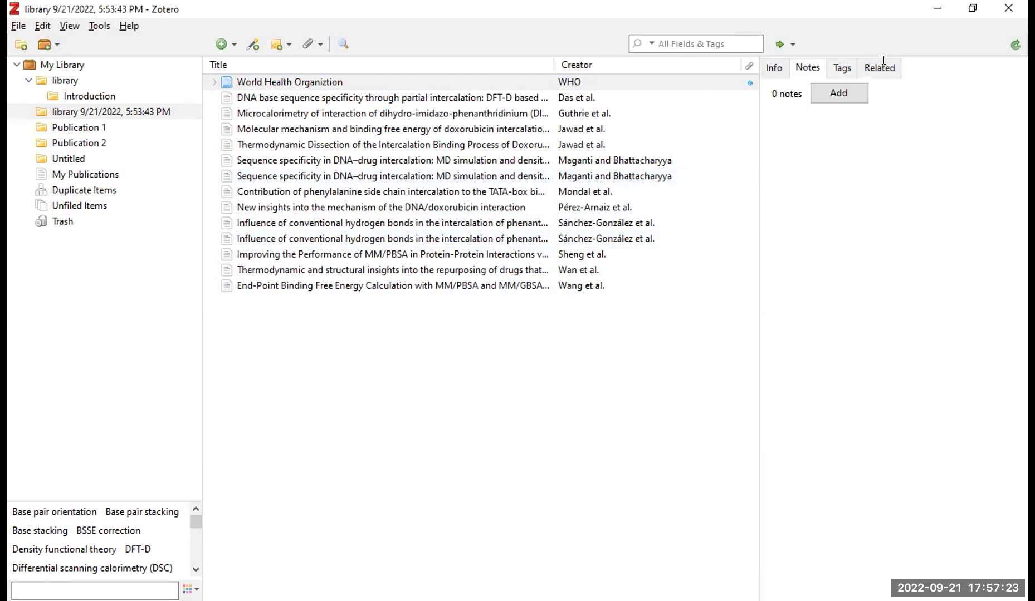
left_click(839, 93)
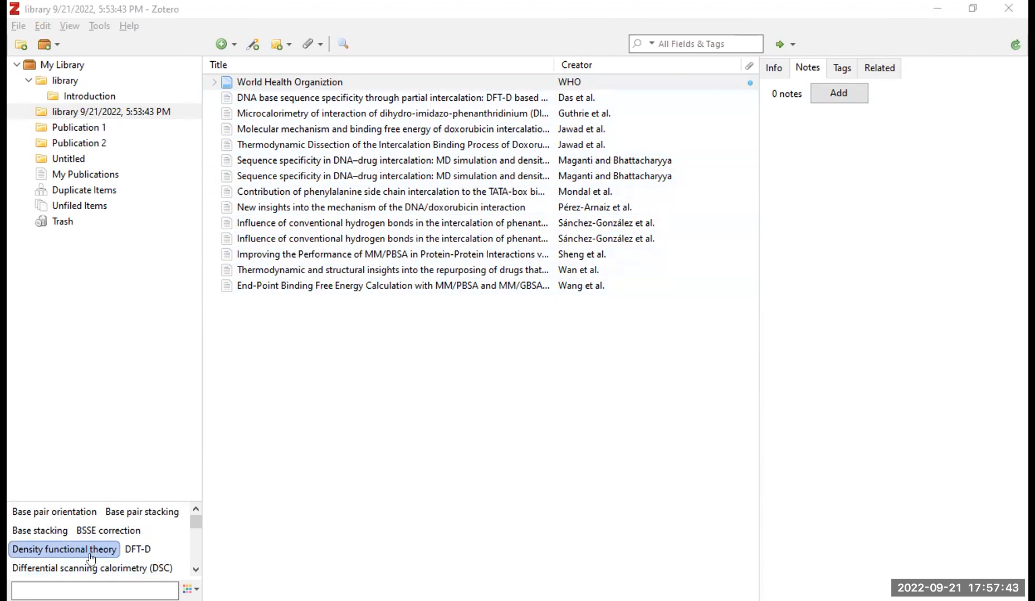
Filter the imported collection by the tags Density functional theory and Base stacking, and clear the filters again.
left_click(63, 550)
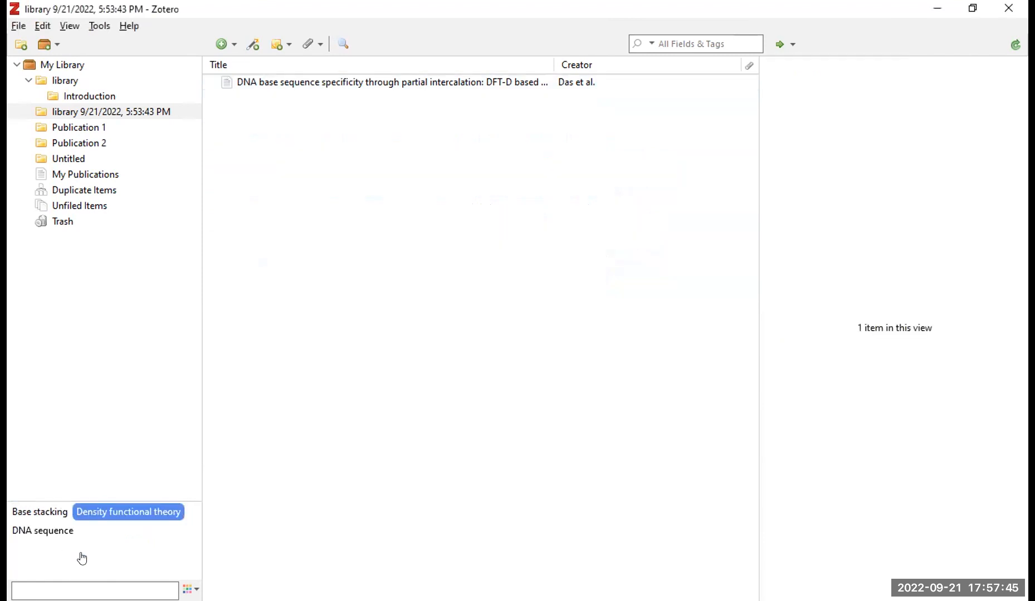
left_click(39, 521)
left_click(46, 511)
left_click(111, 517)
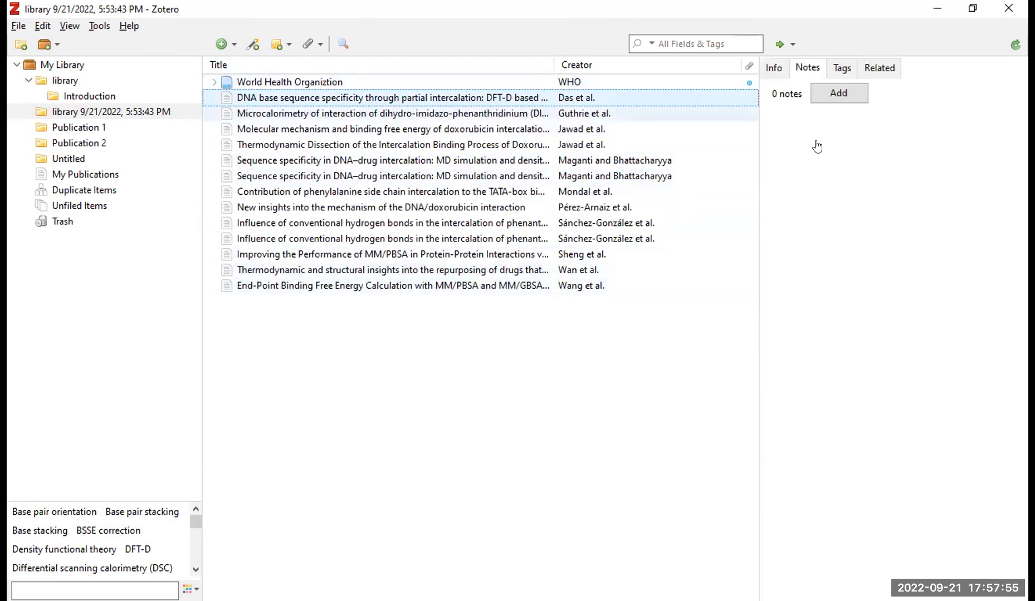
Add an empty note to the DNA base sequence specificity article and the tag "dddddddd" to the second "Sequence specificity in DNA–drug intercalation" article.
left_click(838, 94)
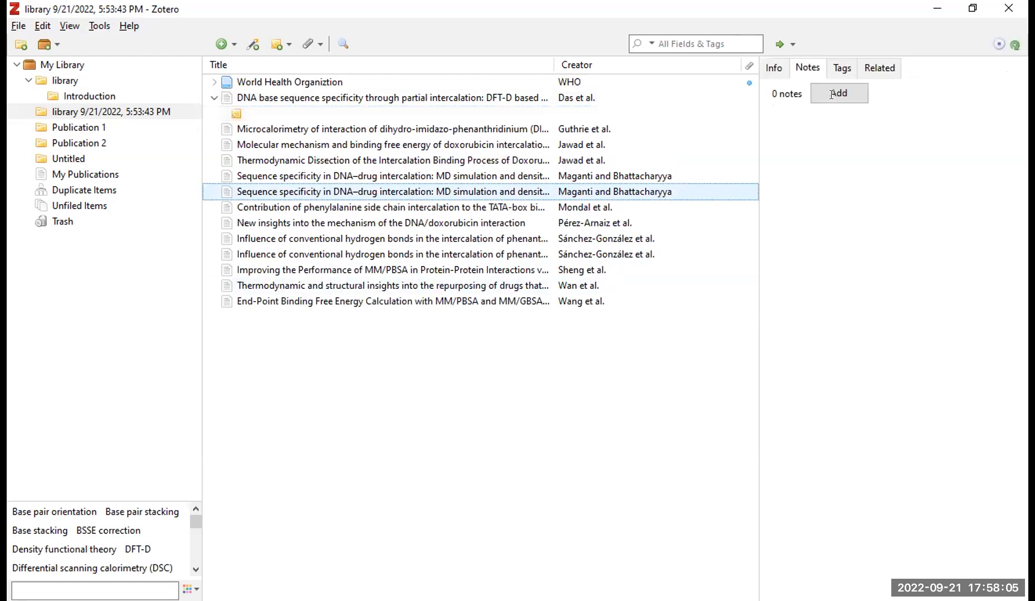
left_click(841, 68)
left_click(834, 95)
type("dddddddd")
key("Return")
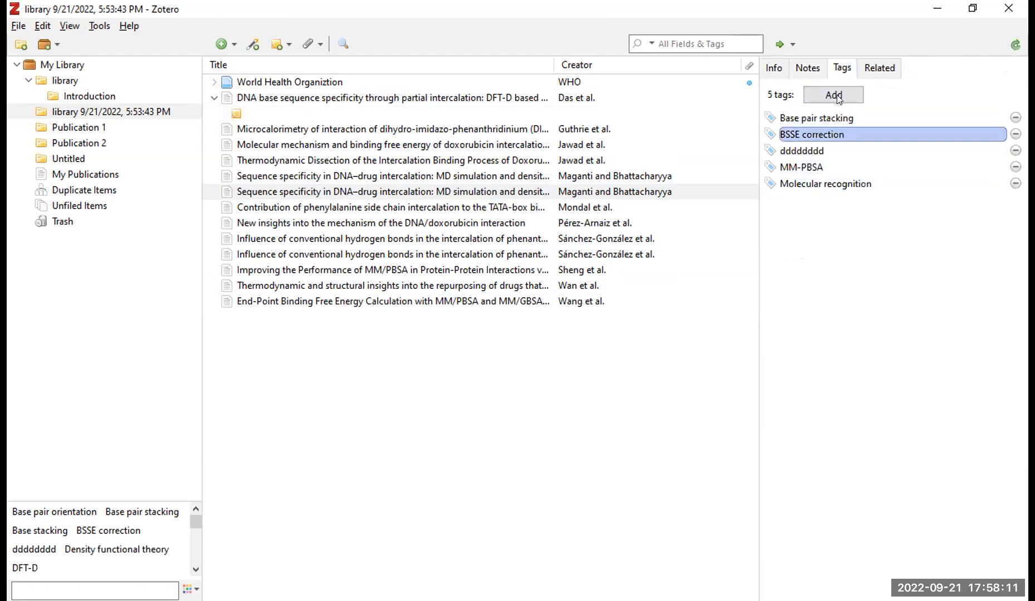
Add "Improving the Performance of MM/PBSA in Protein-Protein Interactions" as a related item of the selected DNA–drug intercalation article.
left_click(879, 67)
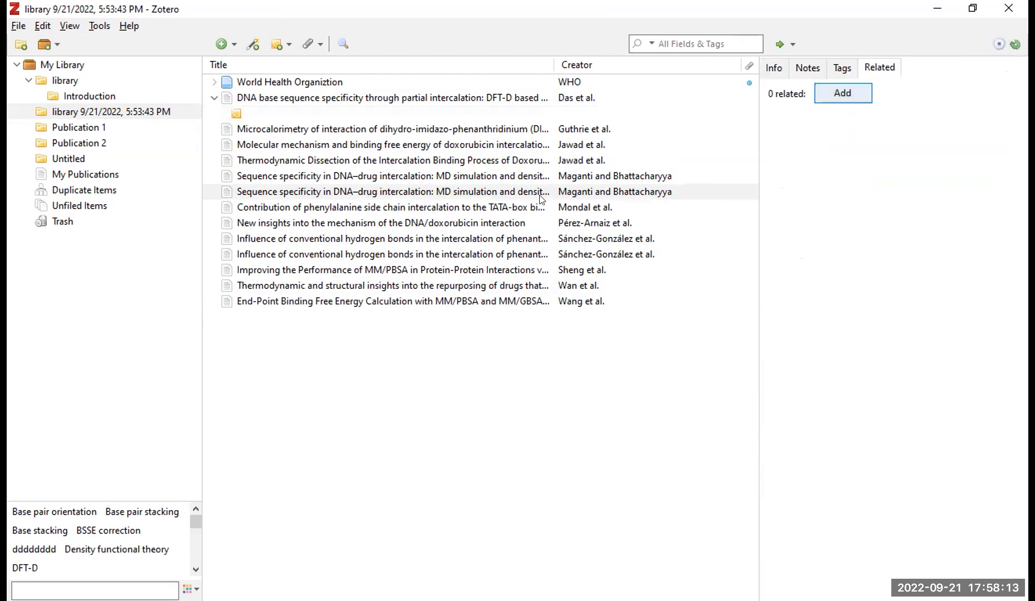
left_click(851, 96)
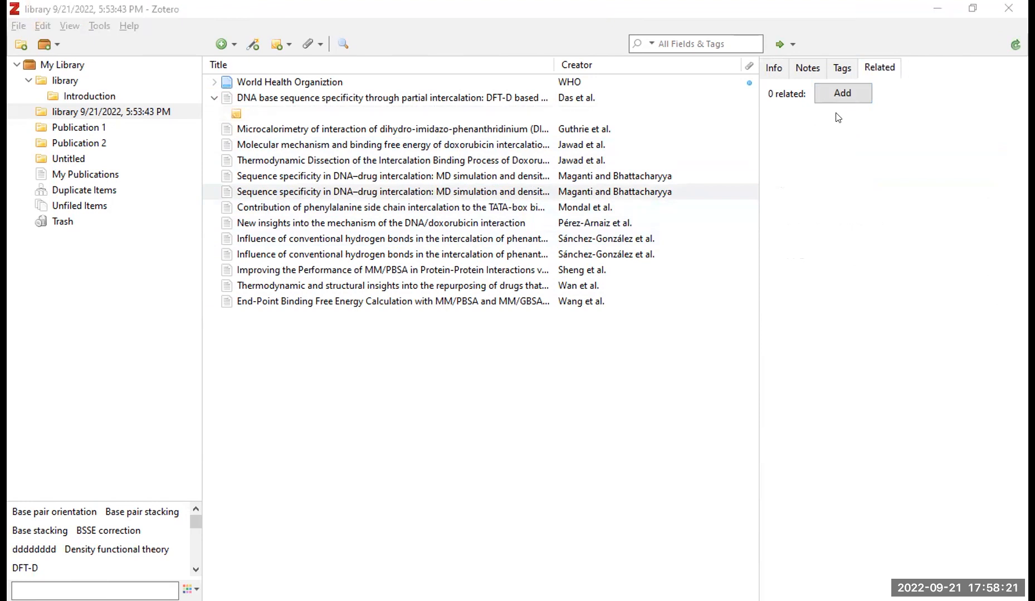
left_click(710, 181)
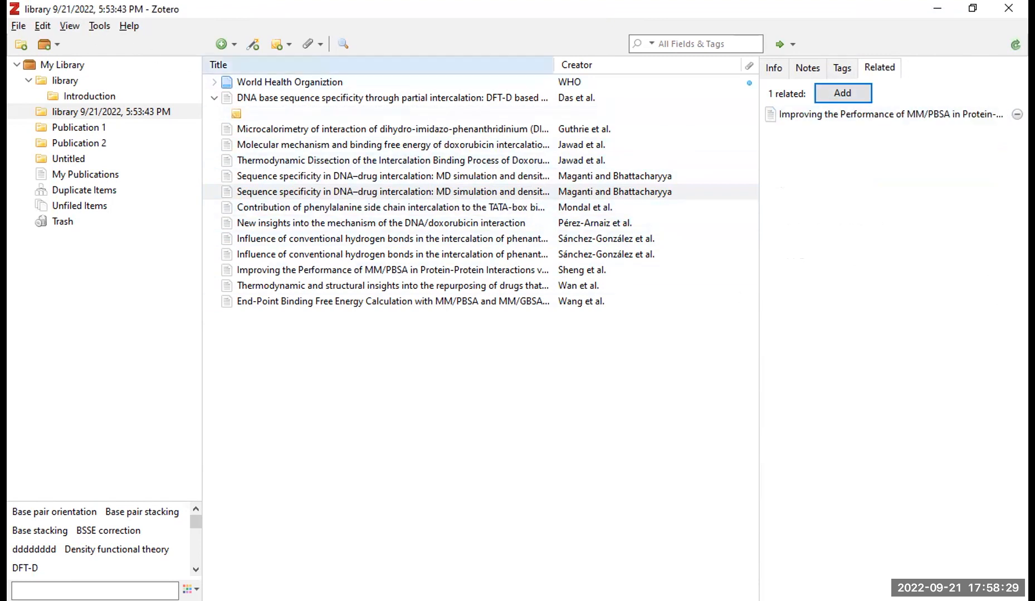
Open the citation settings in the preferences and review the list of installed citation styles.
left_click(40, 28)
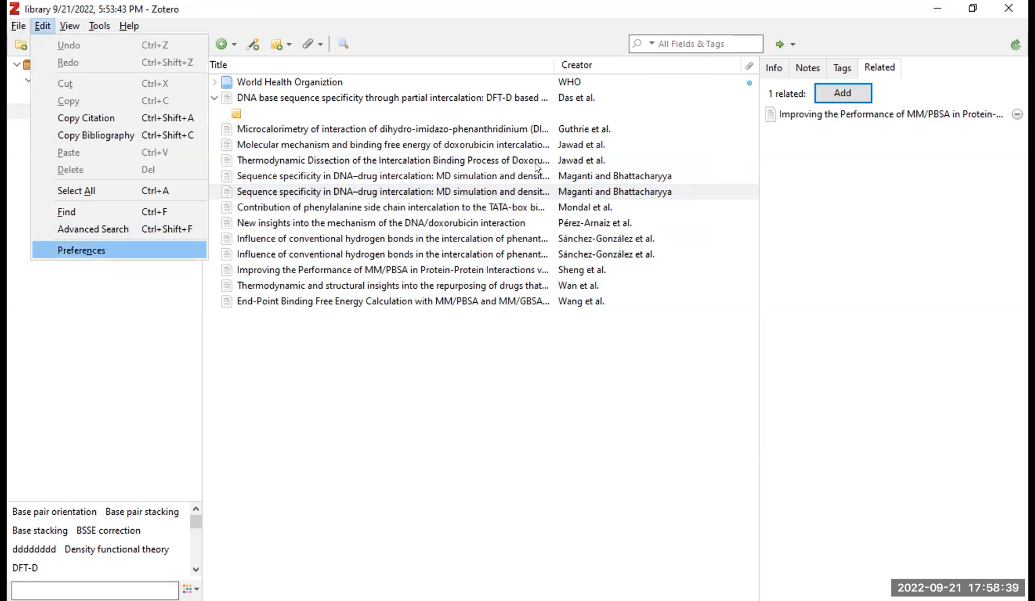
key("Return")
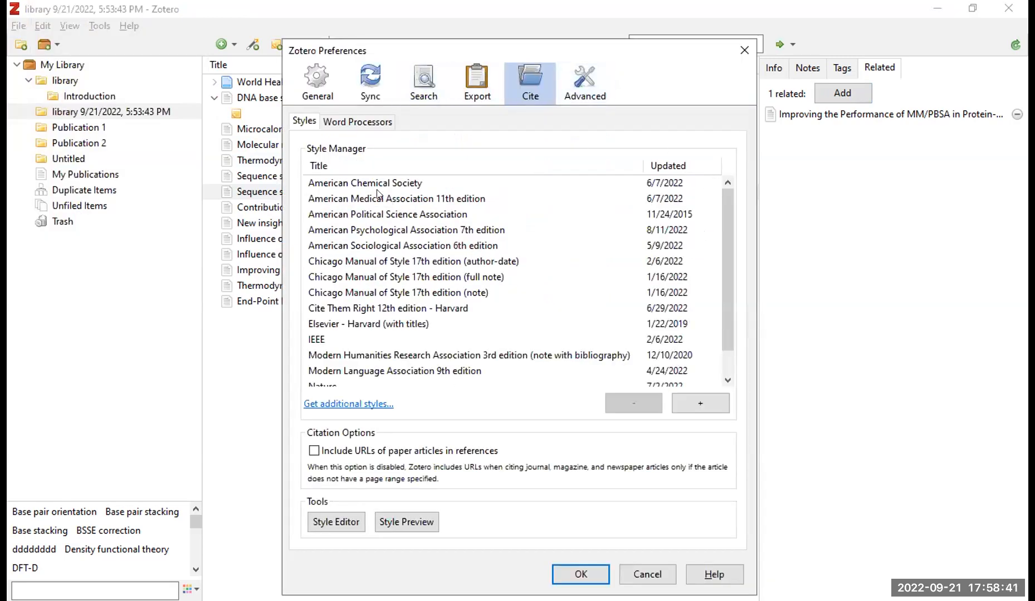
scroll(397, 306, "down", 1)
scroll(401, 299, "up", 1)
scroll(349, 407, "down", 1)
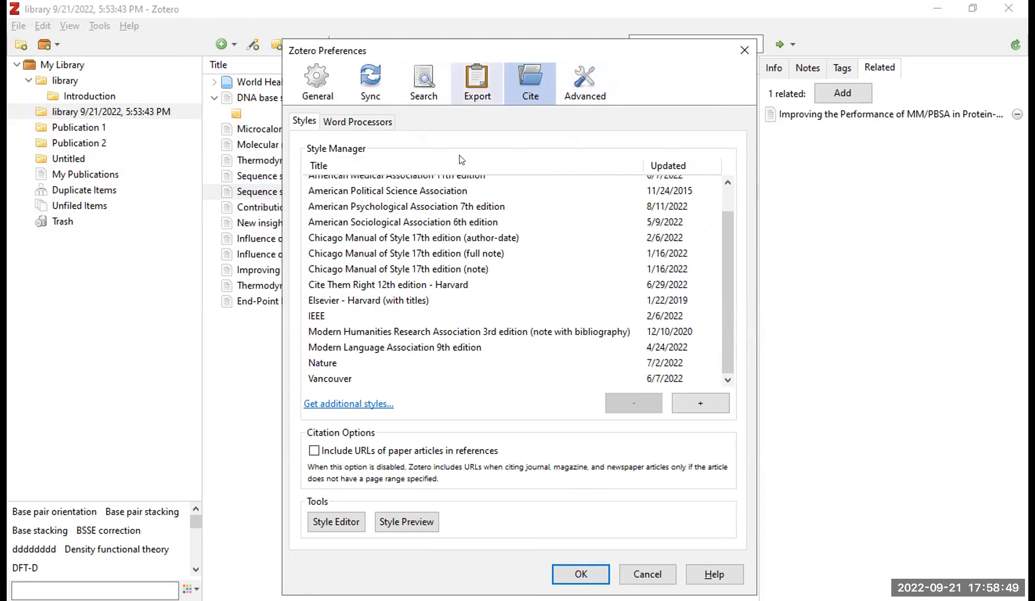
left_click_drag(472, 53, 452, 2)
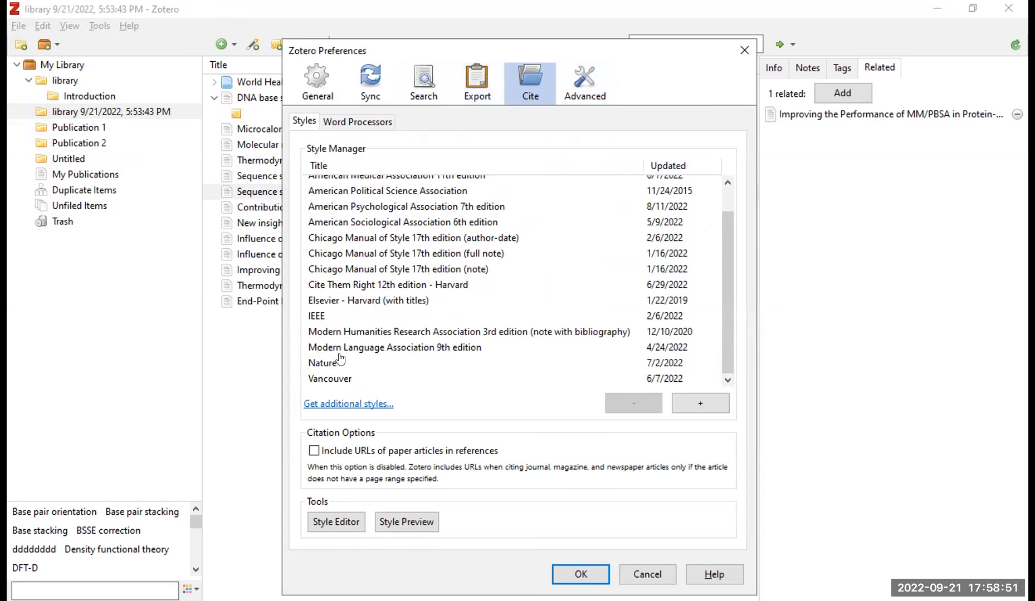
Open the Zotero Style Repository and browse the additional citation styles and their previews.
left_click(328, 352)
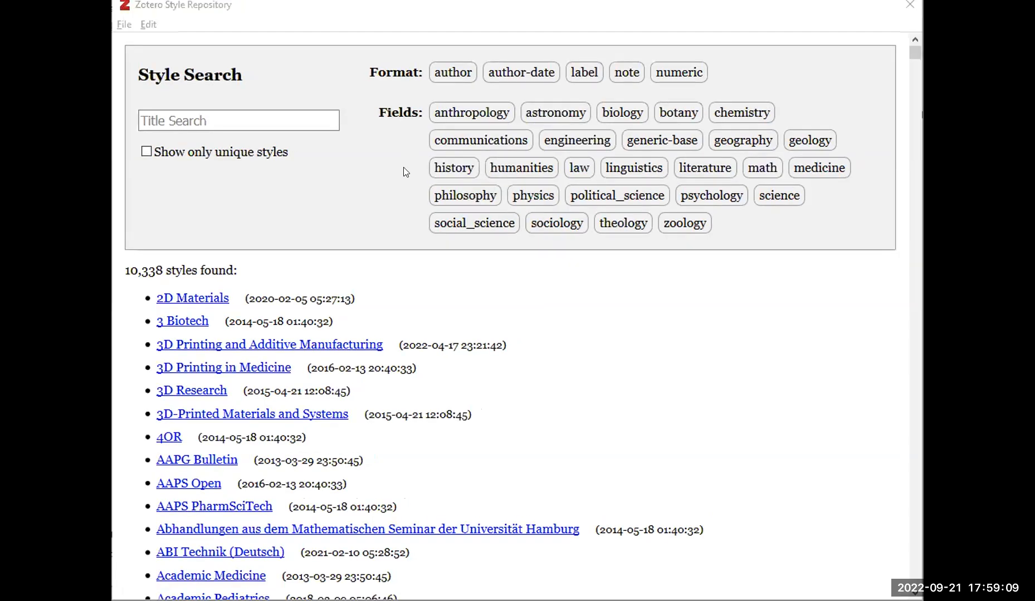
scroll(372, 277, "down", 15)
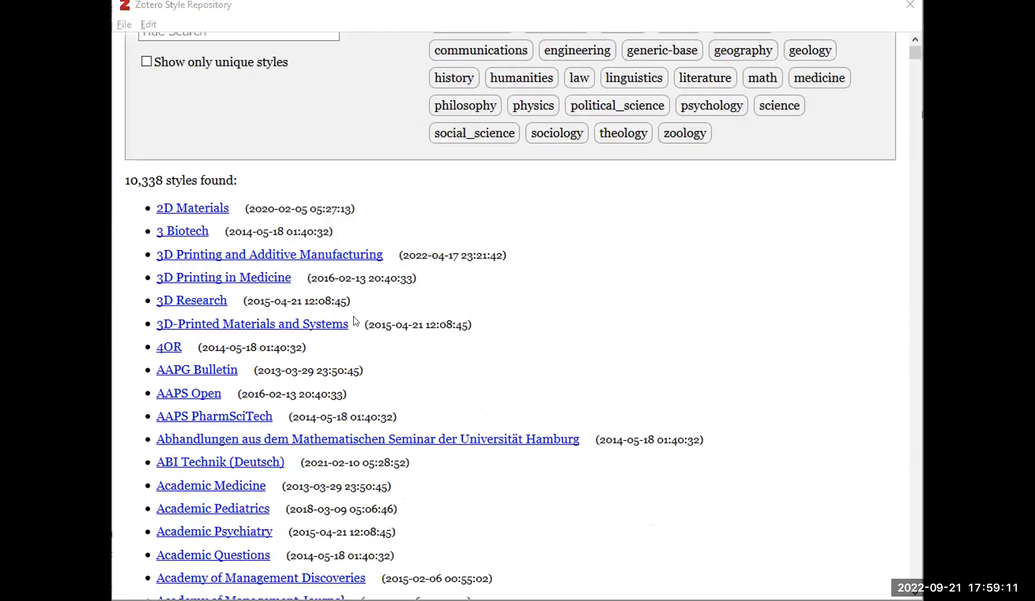
mouse_move(356, 322)
scroll(356, 322, "down", 15)
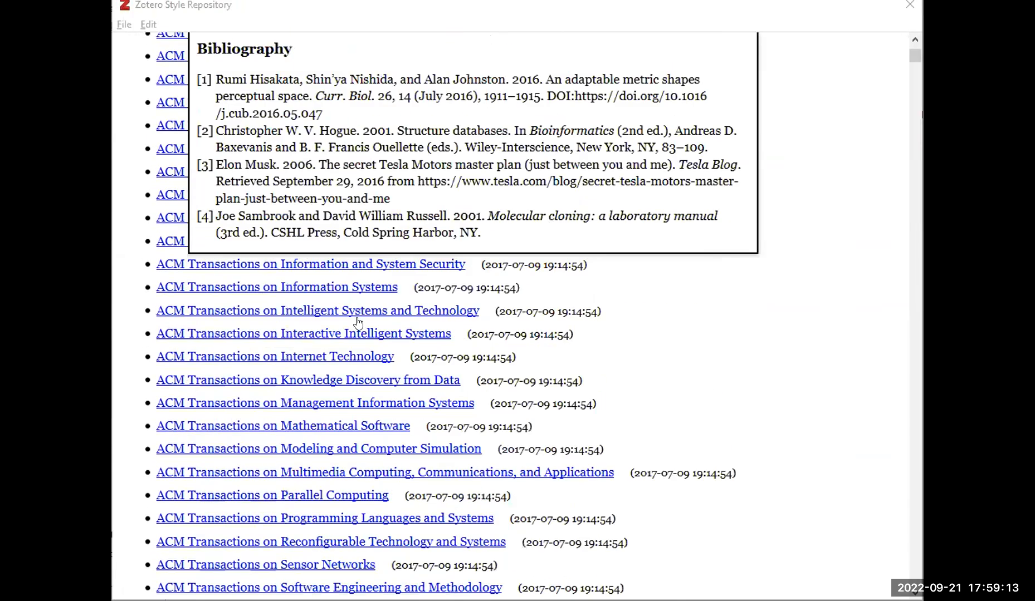
scroll(545, 348, "down", 15)
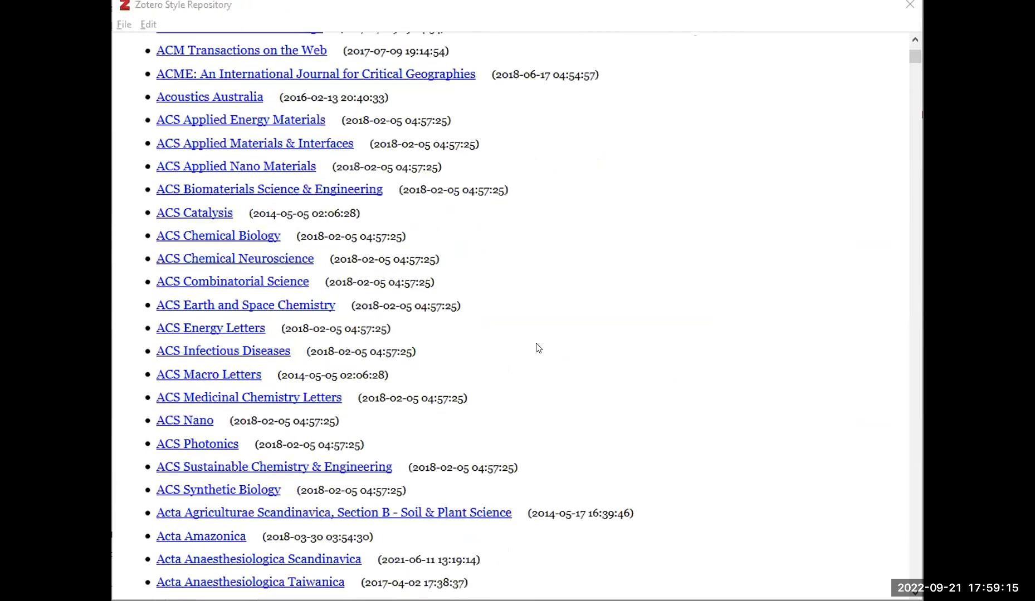
scroll(390, 368, "down", 8)
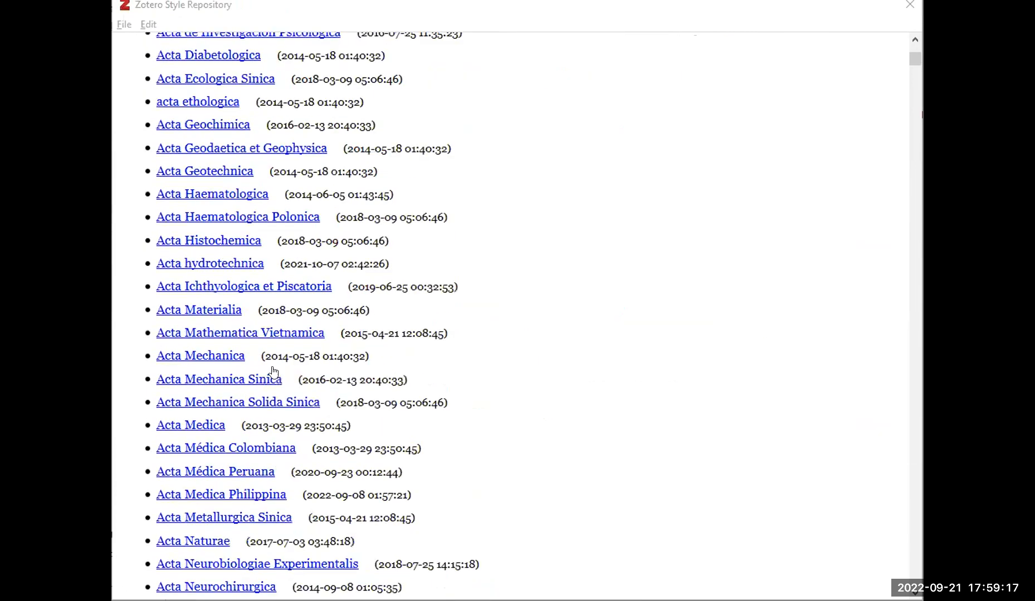
mouse_move(262, 390)
scroll(263, 392, "down", 4)
scroll(263, 392, "down", 20)
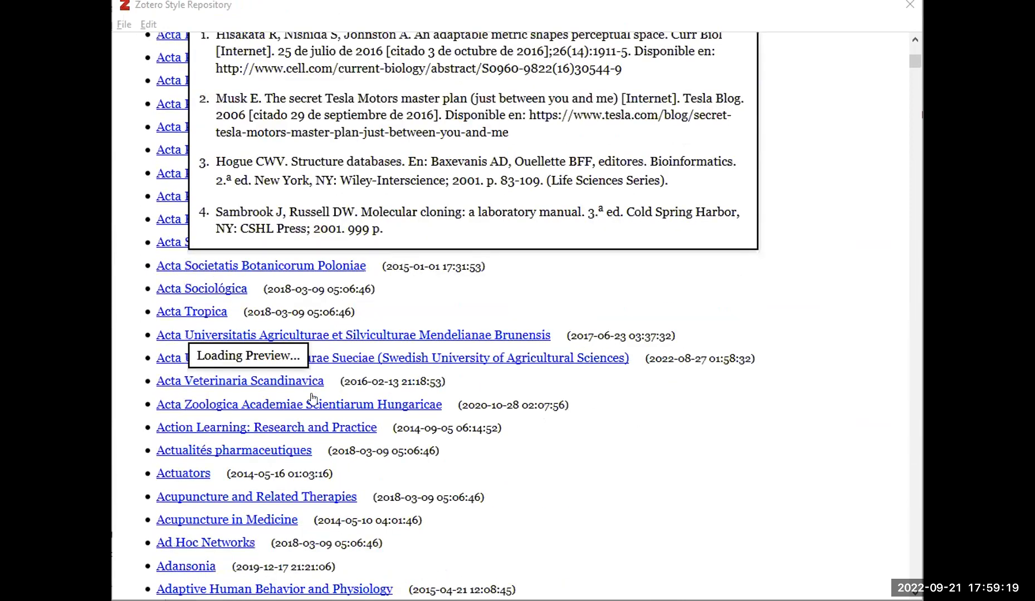
scroll(393, 374, "up", 20)
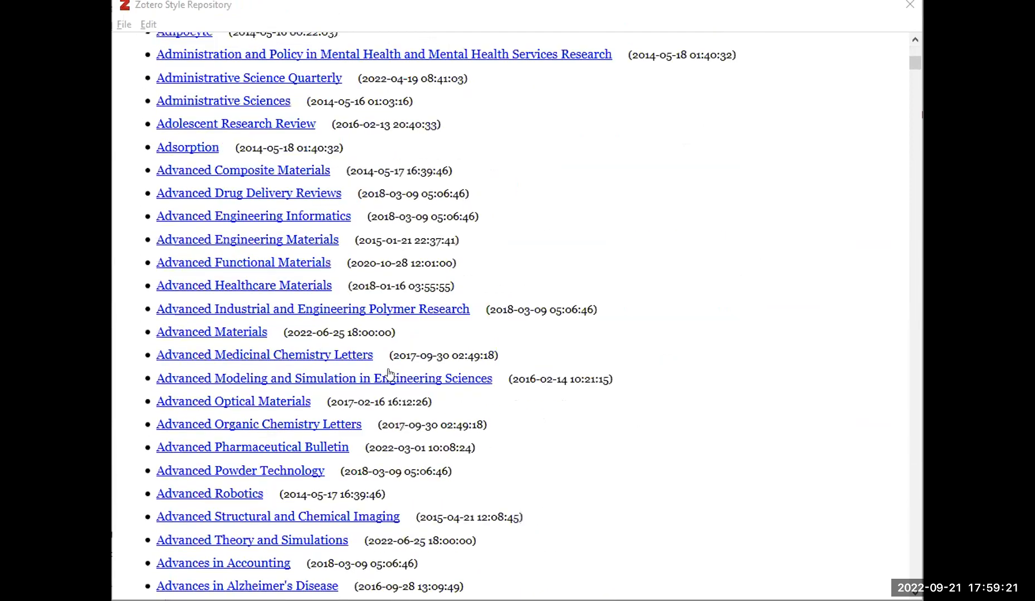
scroll(369, 365, "up", 15)
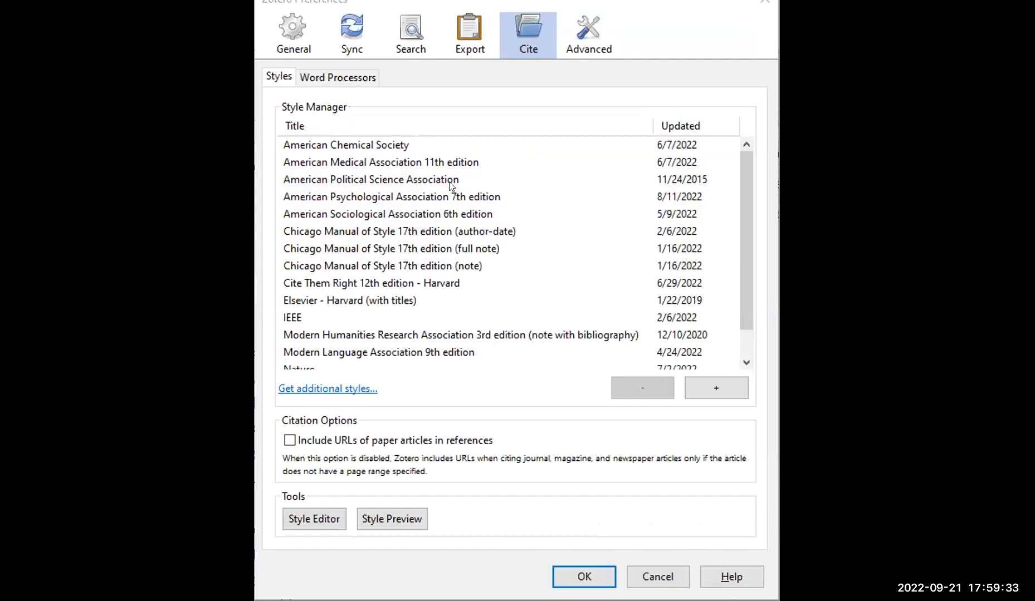
Examine the full list of installed citation styles in the style manager.
scroll(452, 186, "down", 1)
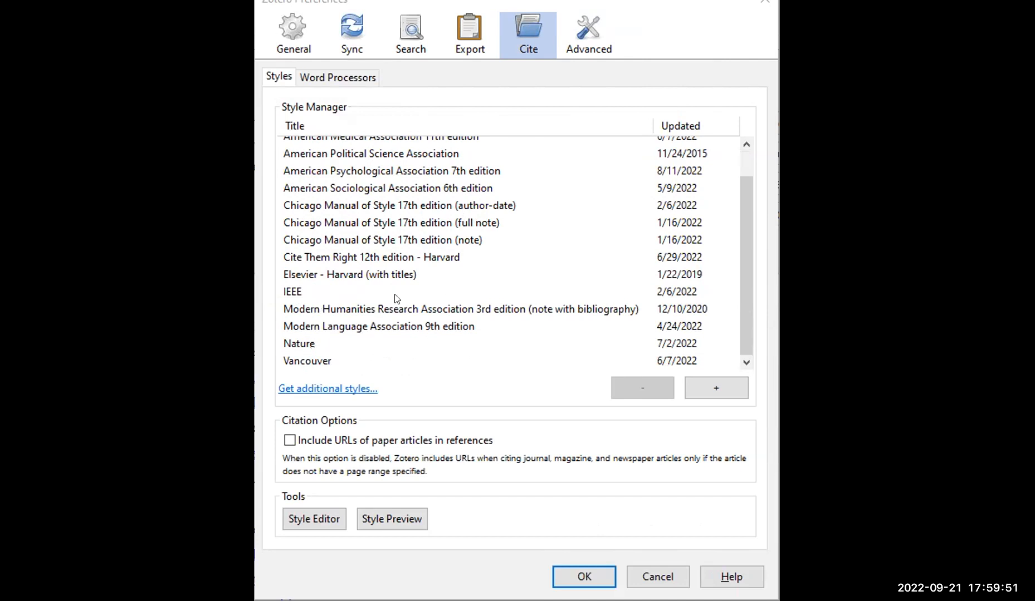
scroll(365, 210, "up", 1)
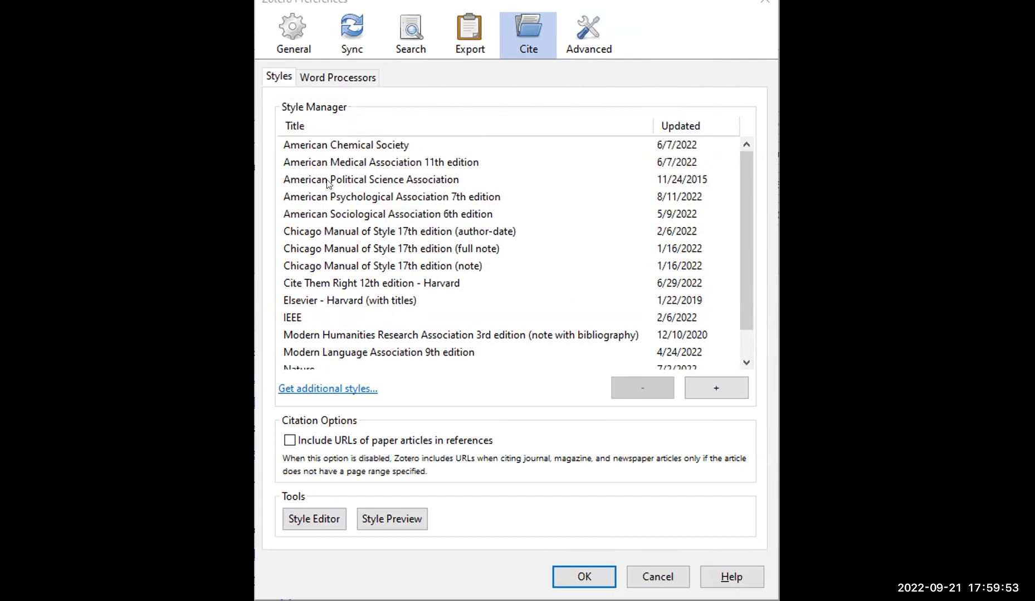
scroll(379, 253, "down", 1)
scroll(367, 334, "up", 1)
scroll(309, 365, "down", 1)
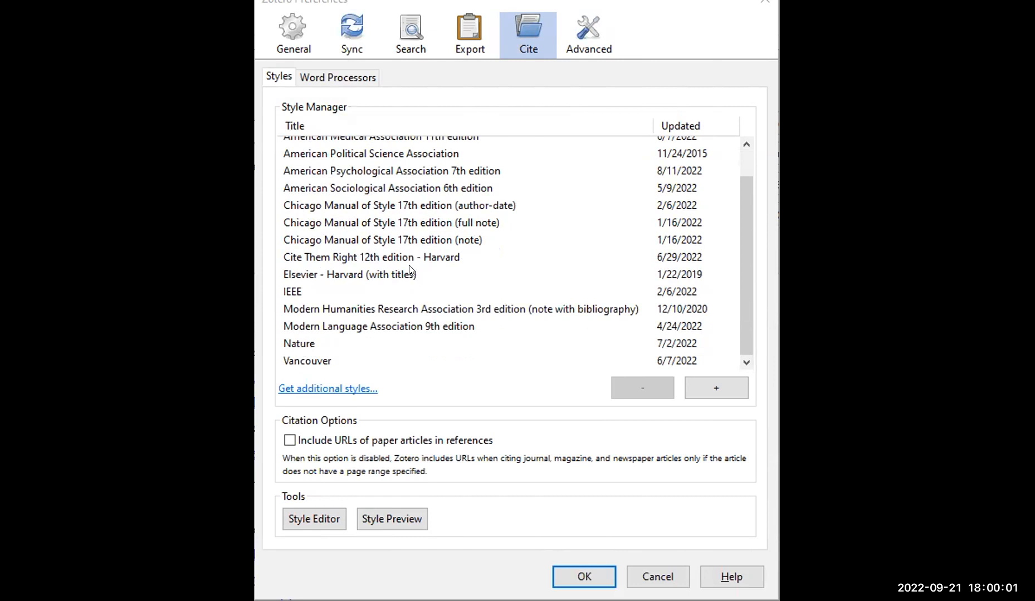
scroll(410, 270, "up", 1)
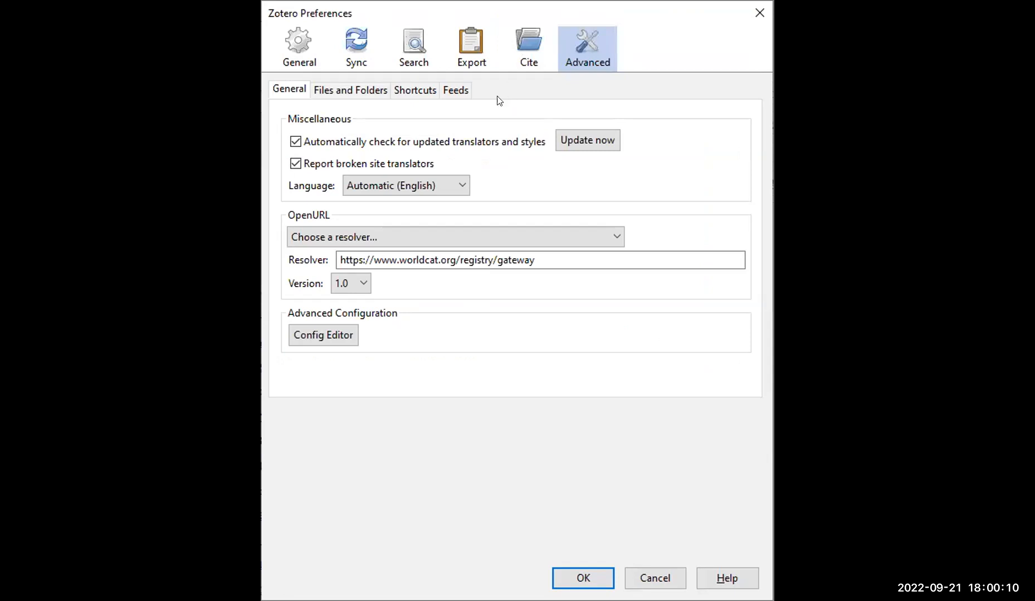
Review the export, sync and search preferences, and return to the citation settings.
left_click(526, 50)
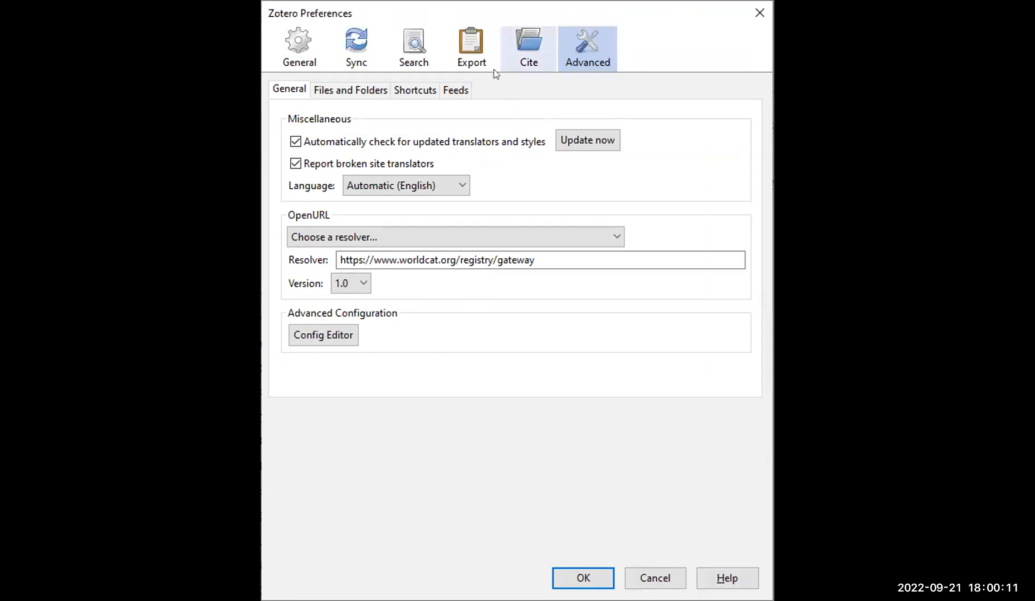
left_click(470, 53)
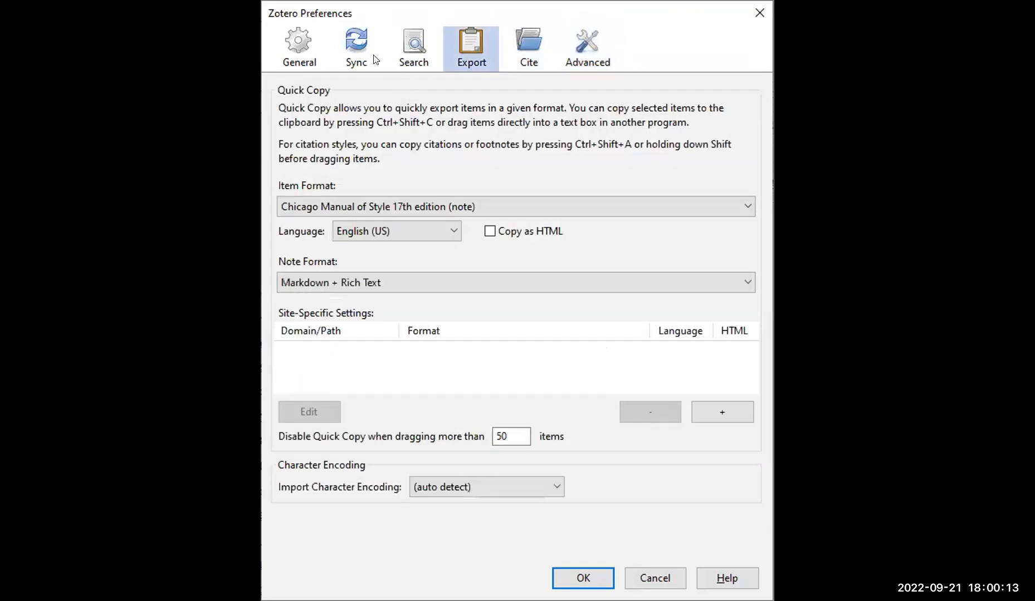
left_click(355, 52)
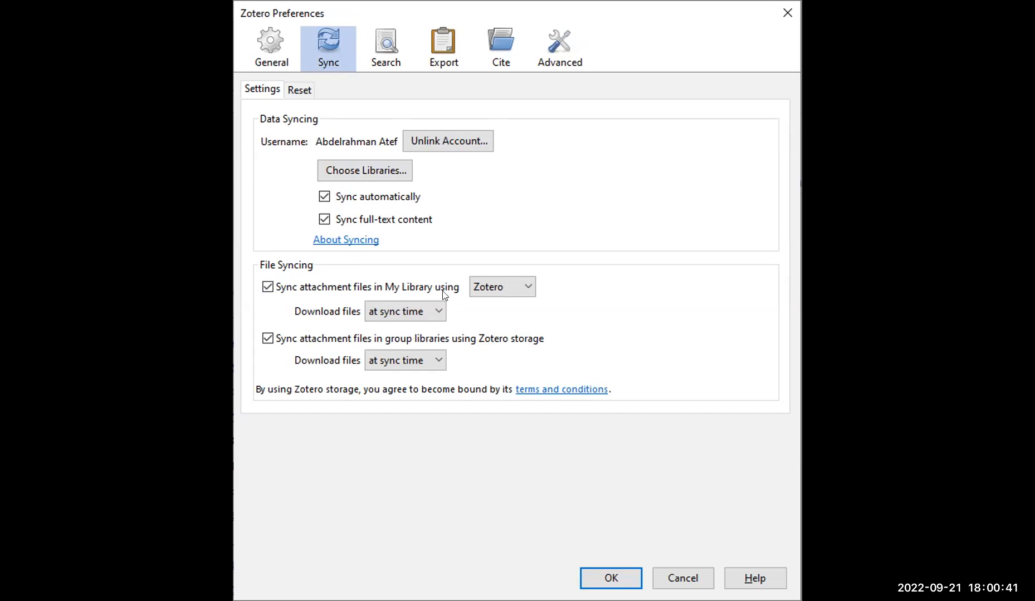
left_click(388, 62)
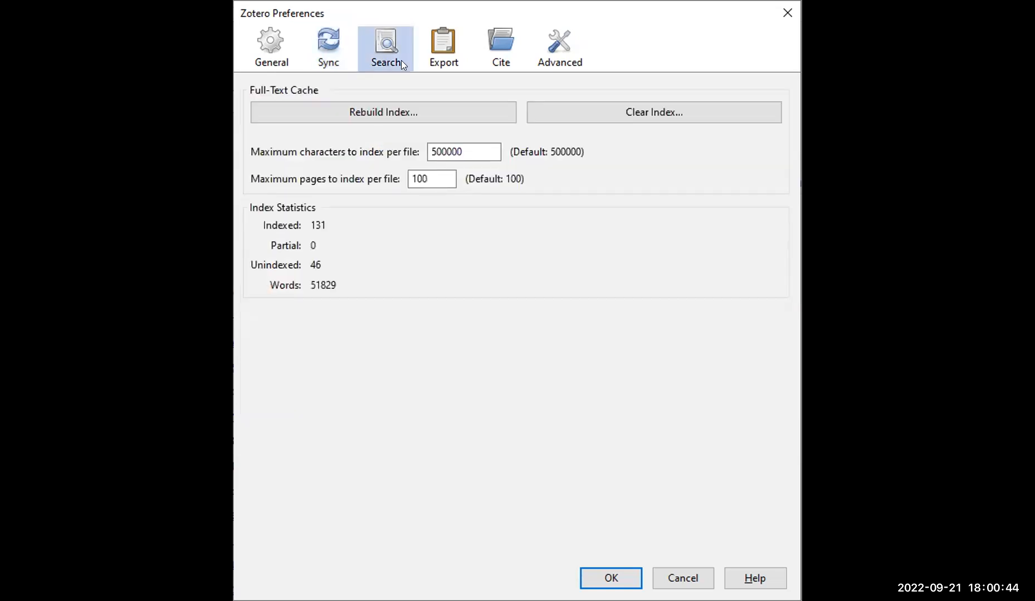
left_click(448, 56)
left_click(493, 44)
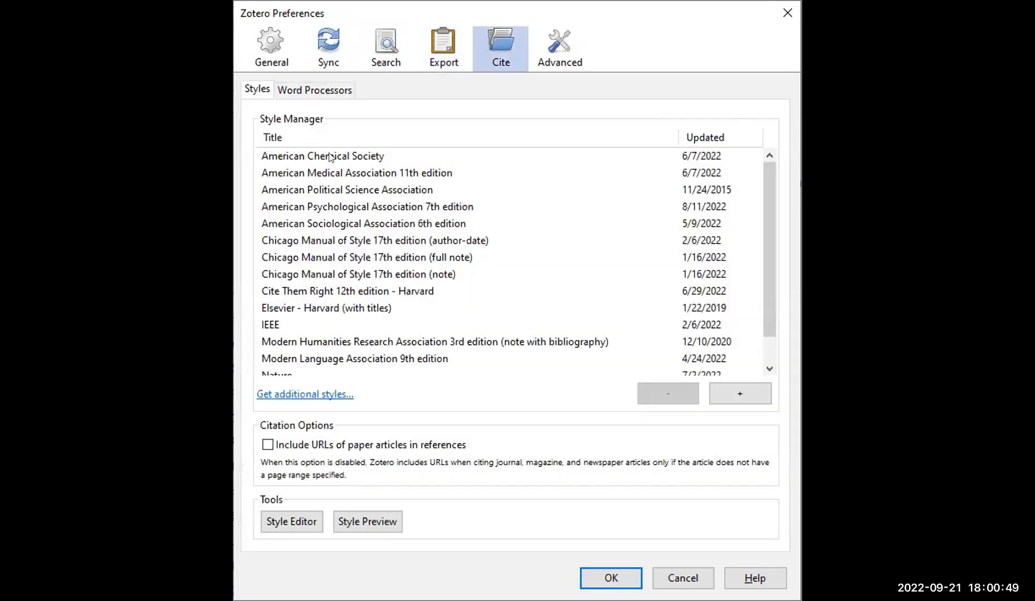
Start installing the Microsoft Word add-in from the word processor settings, and close the preferences.
left_click(317, 96)
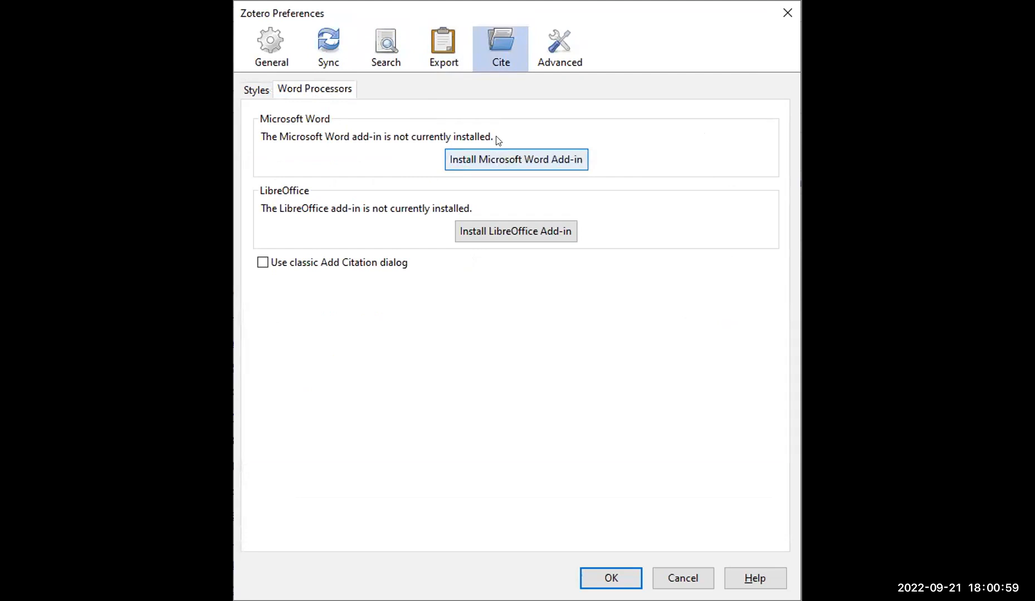
left_click(508, 166)
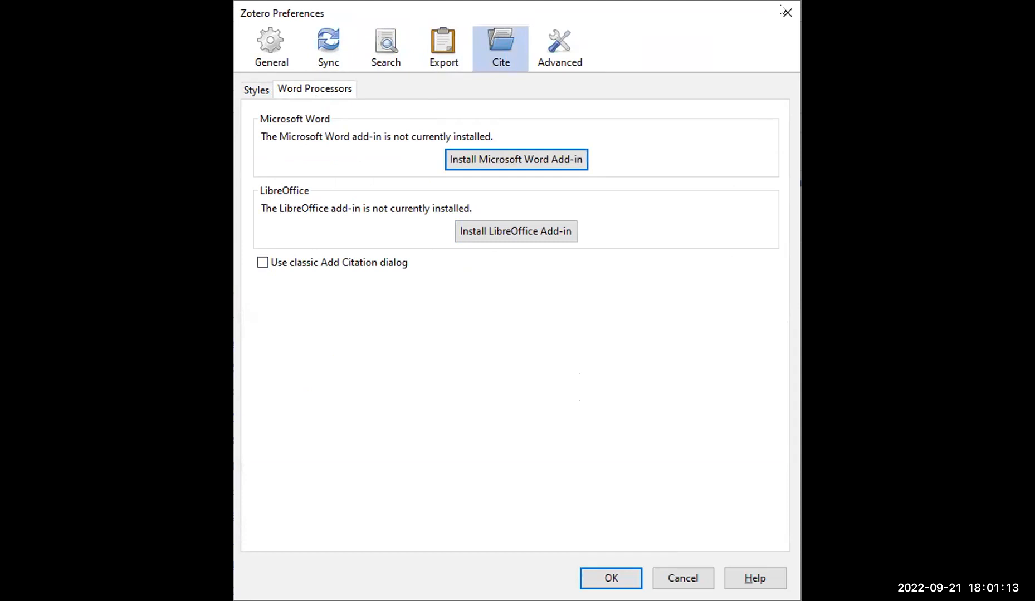
left_click(560, 47)
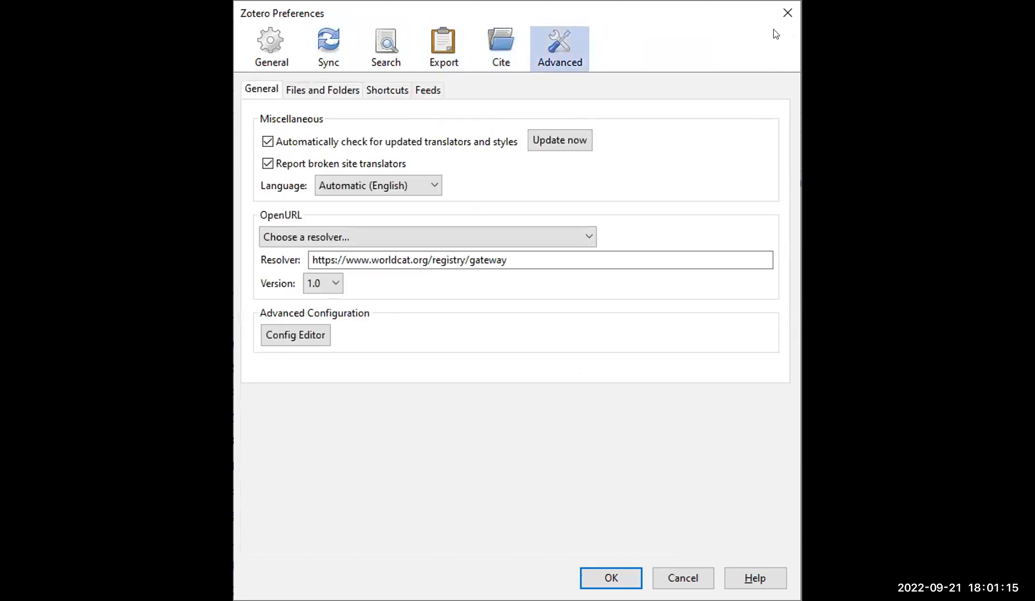
left_click(787, 13)
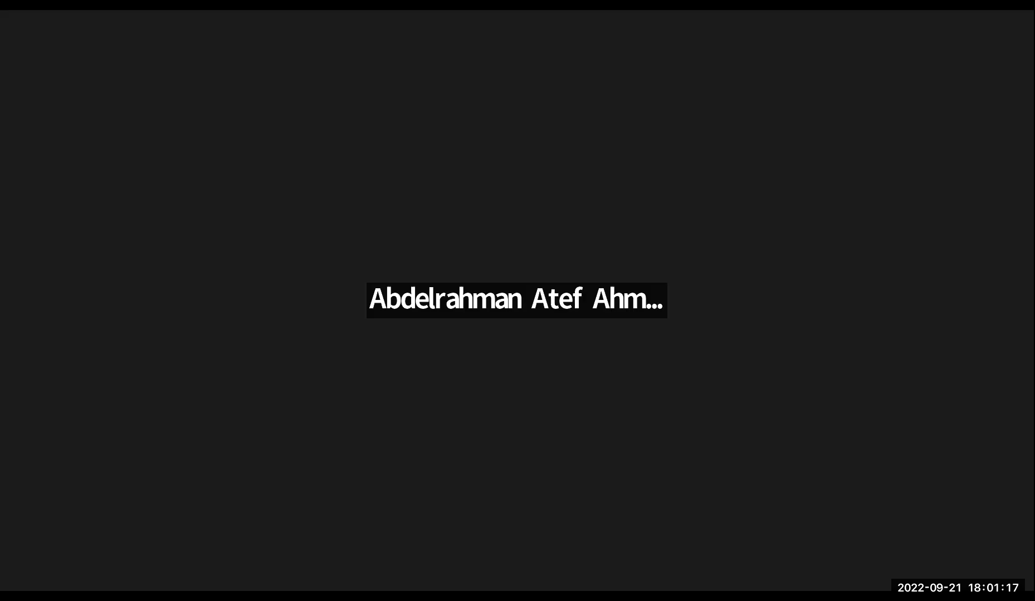
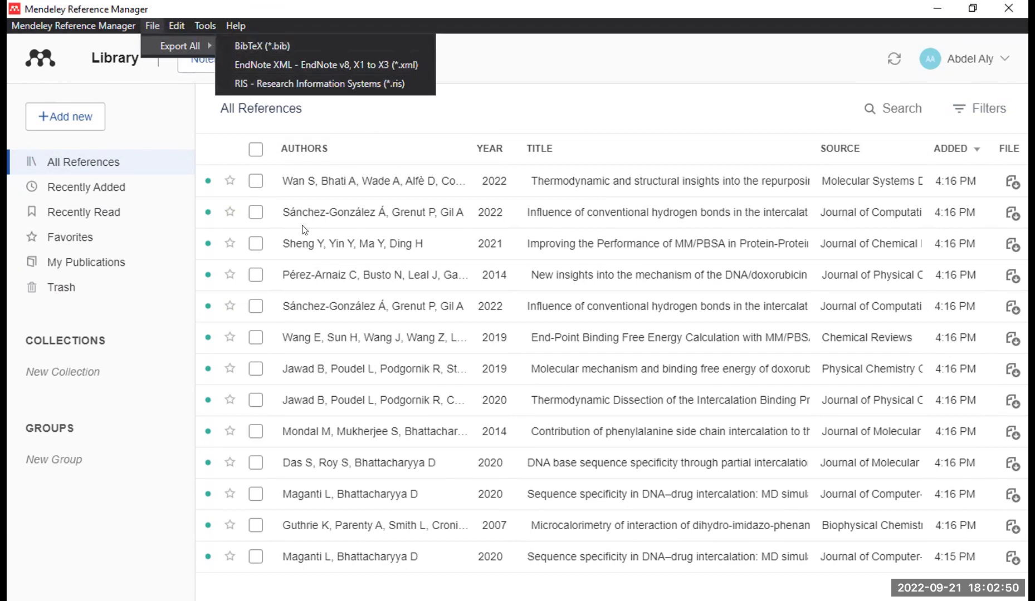
Switch to Mendeley Reference Manager and view the details of the article "New insights into the mechanism of the DNA/doxorubicin interaction".
left_click(529, 87)
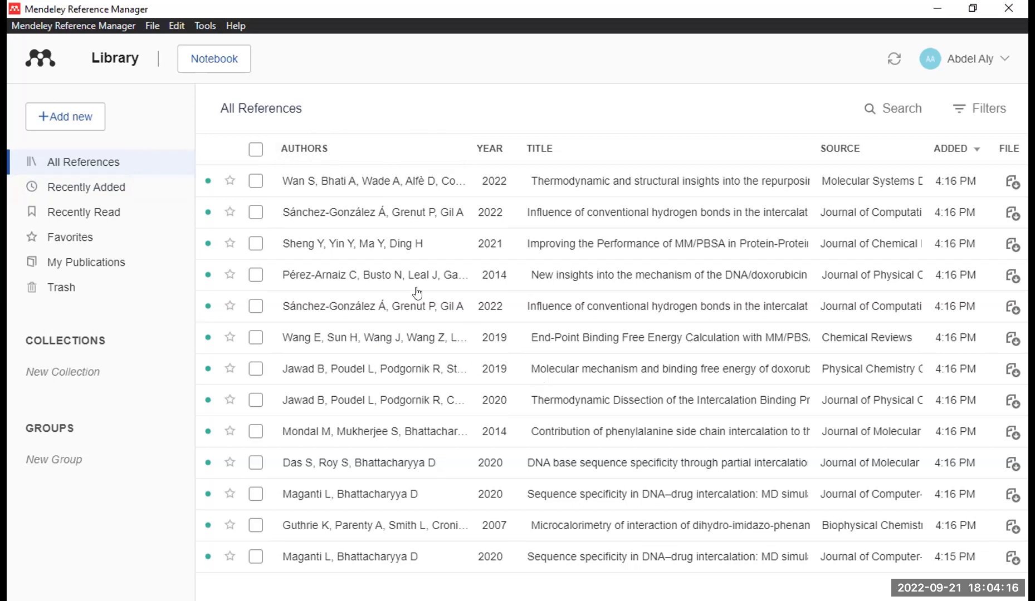
left_click(150, 27)
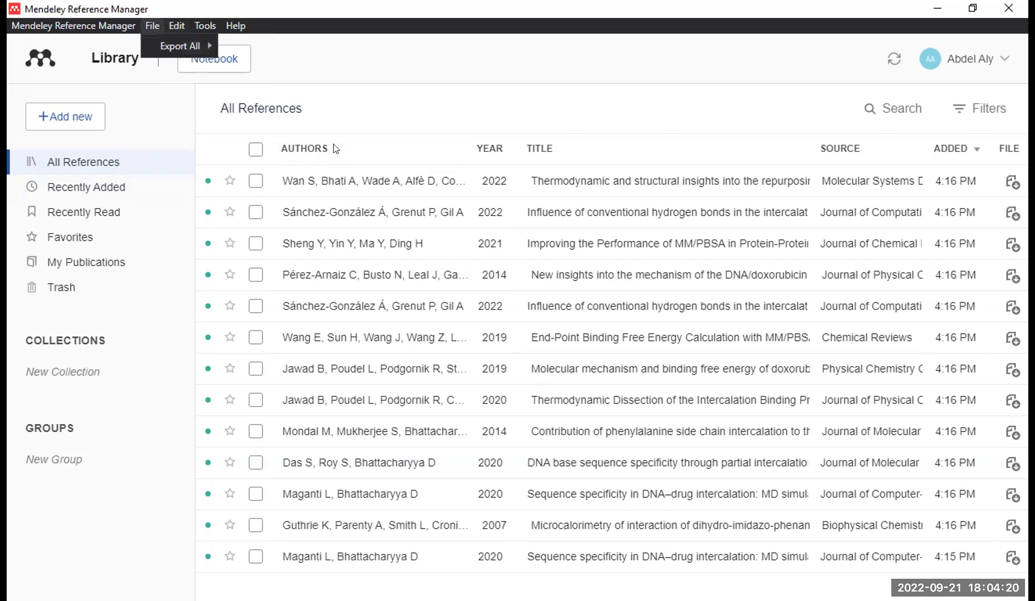
left_click(365, 91)
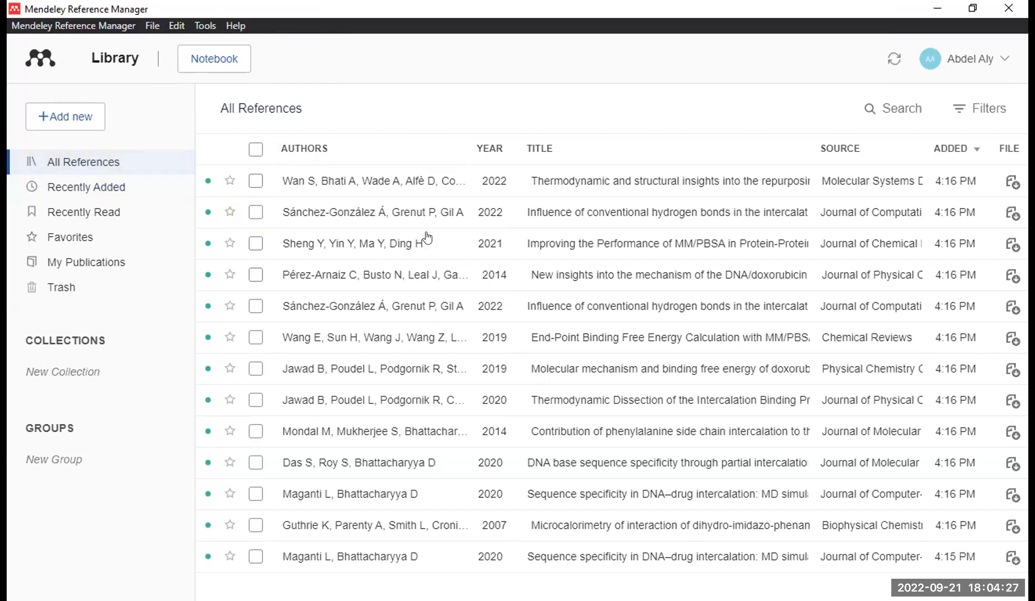
left_click(113, 160)
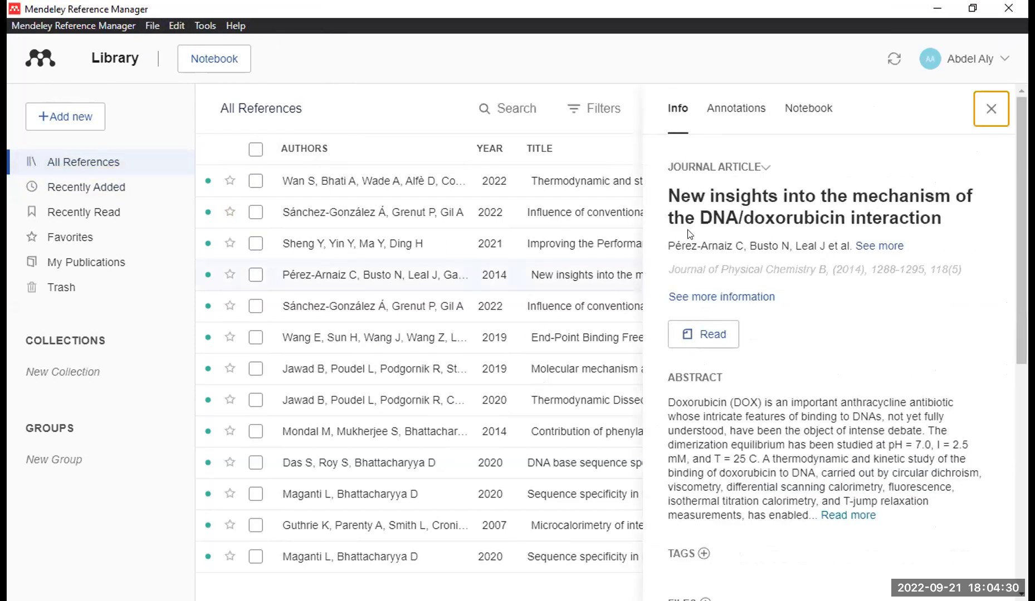
left_click(991, 108)
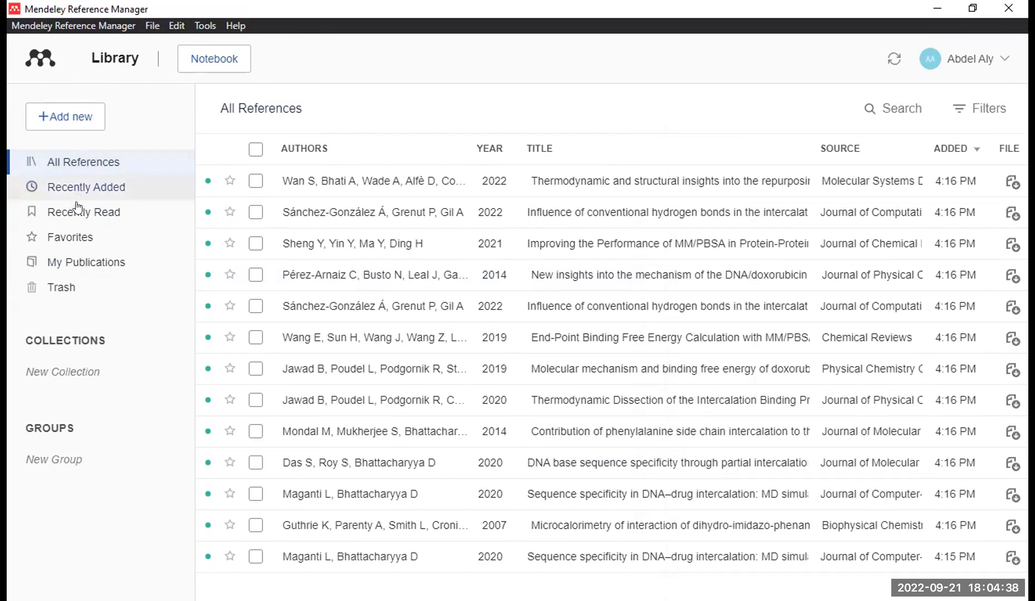
Review the editing and export-all commands available for the Mendeley library.
left_click(230, 400)
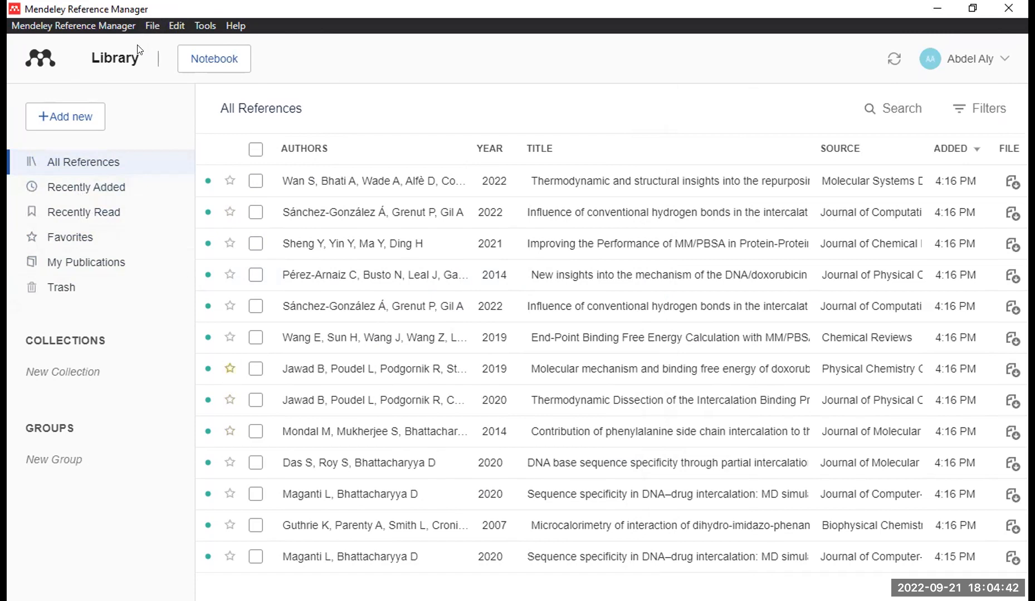
left_click(176, 26)
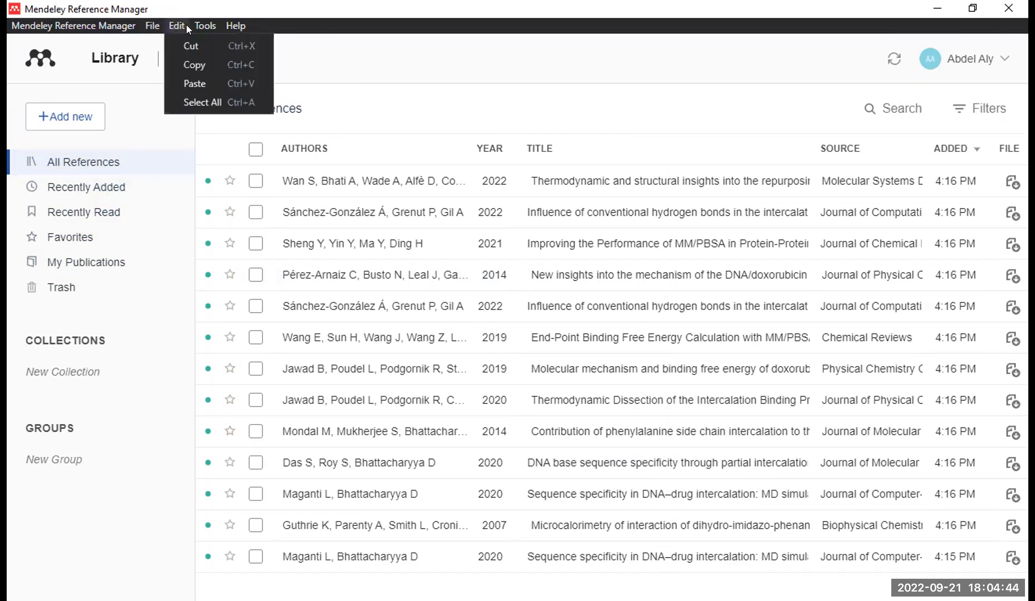
left_click(152, 25)
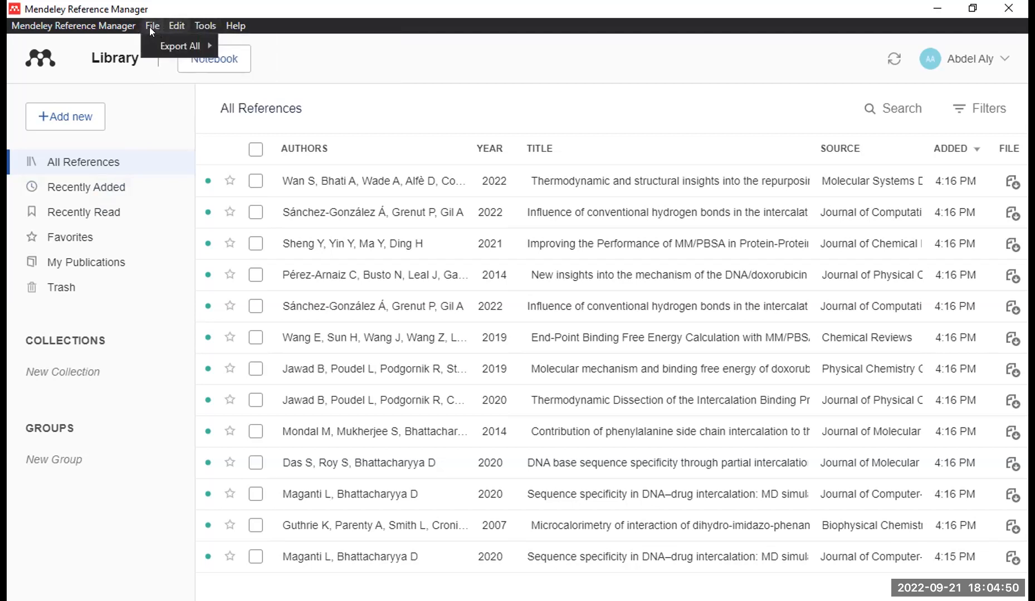
mouse_move(176, 26)
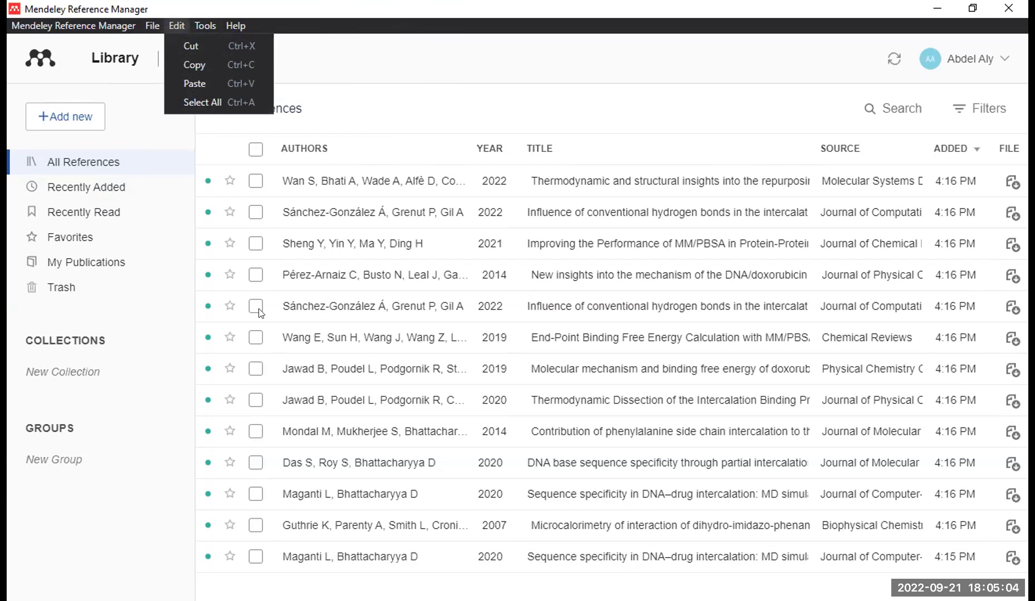
left_click(241, 170)
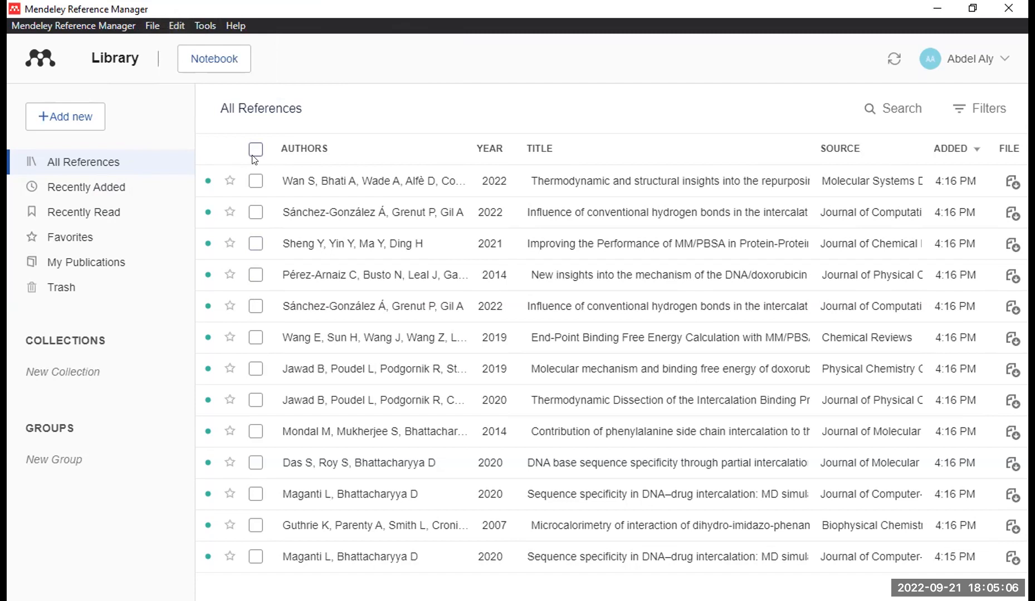
Select all references in the Mendeley library and review the file formats offered for exporting them.
left_click(255, 149)
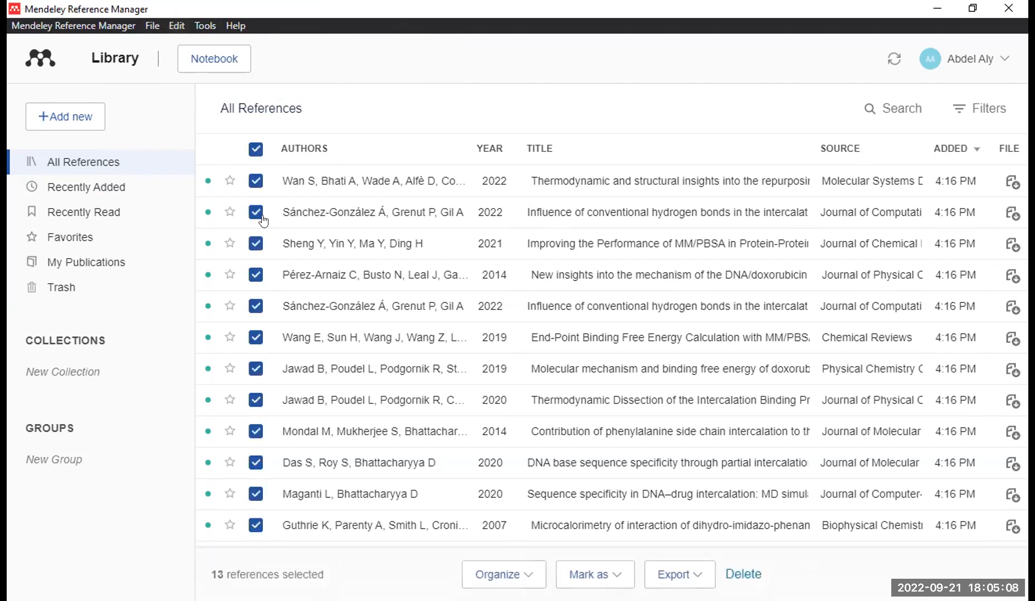
left_click(152, 26)
mouse_move(162, 45)
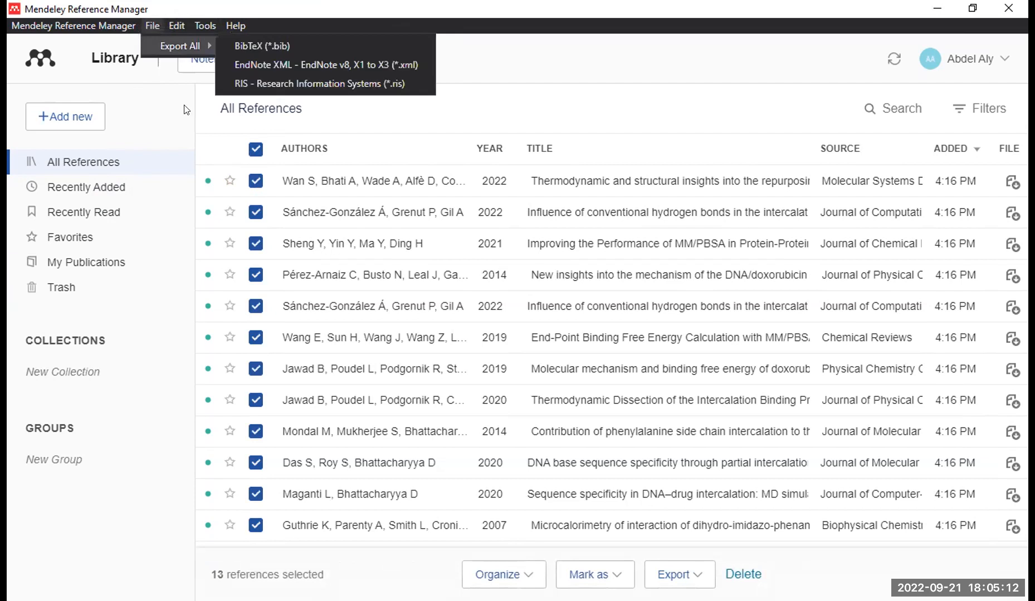
left_click(255, 398)
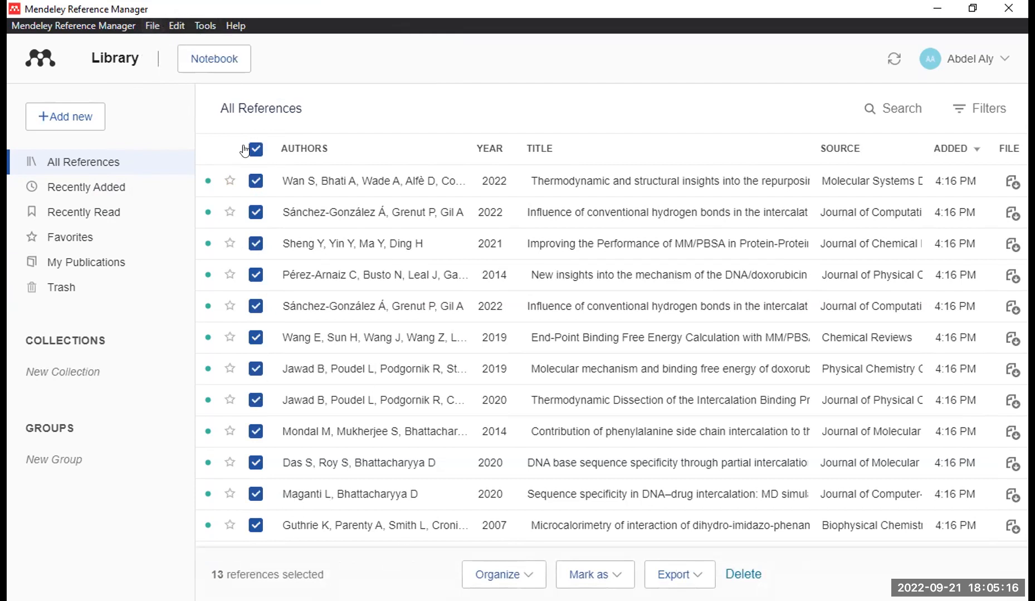
left_click(693, 575)
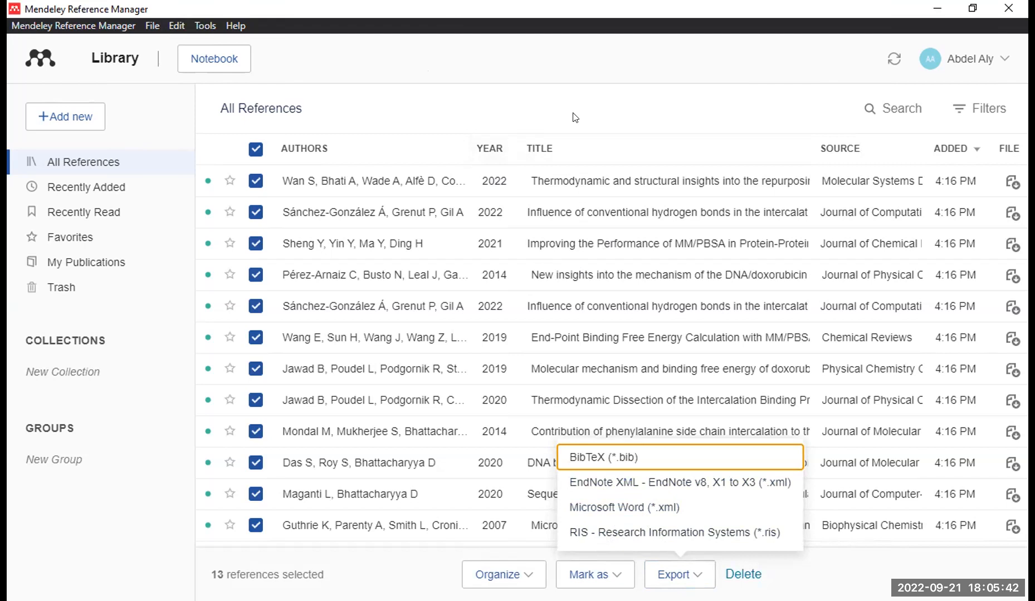
left_click(651, 393)
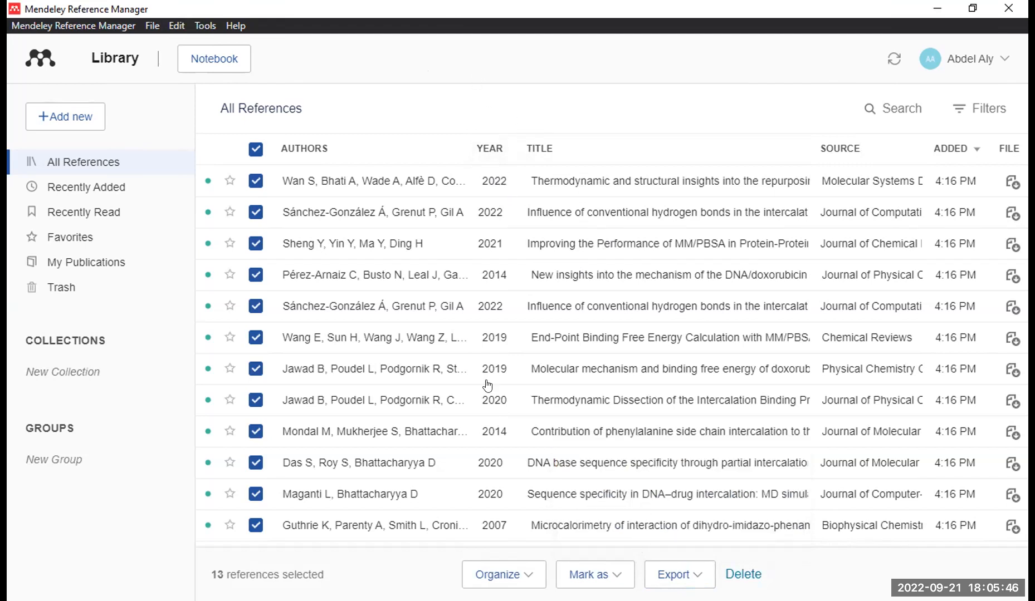
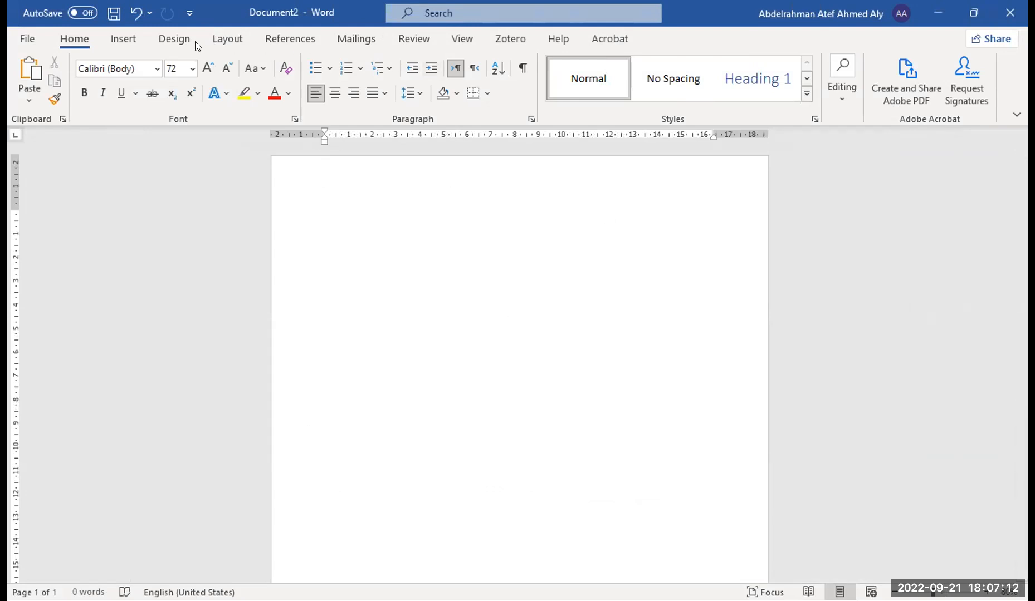
Switch to the blank Word document and fill its first lines with placeholder text of repeated "d" characters.
left_click(513, 42)
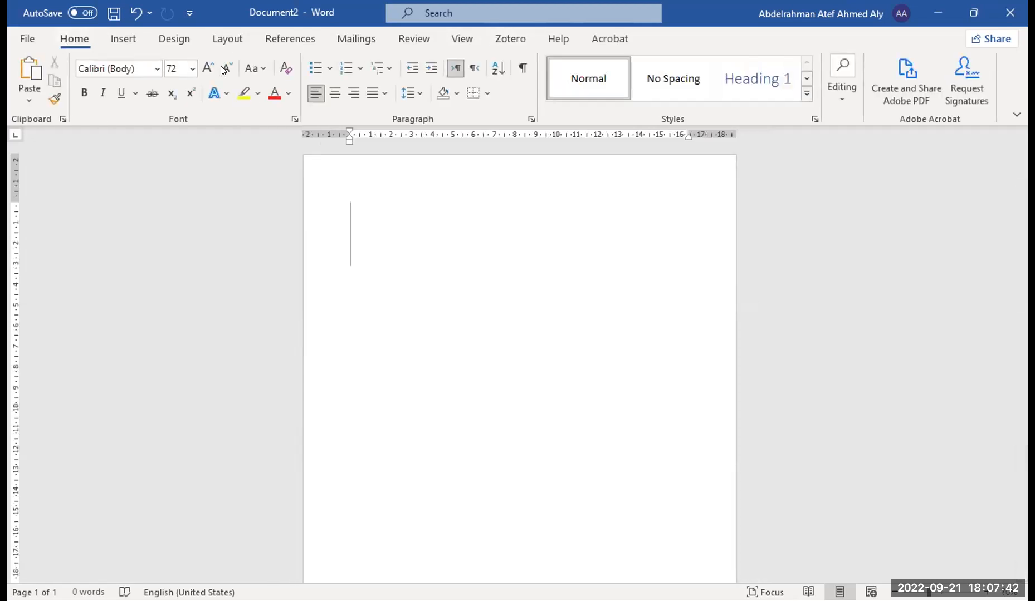
key("ctrl+z")
left_click(133, 38)
type("ddddddddddddddddddddddddddddddddddddddddddddddddddd")
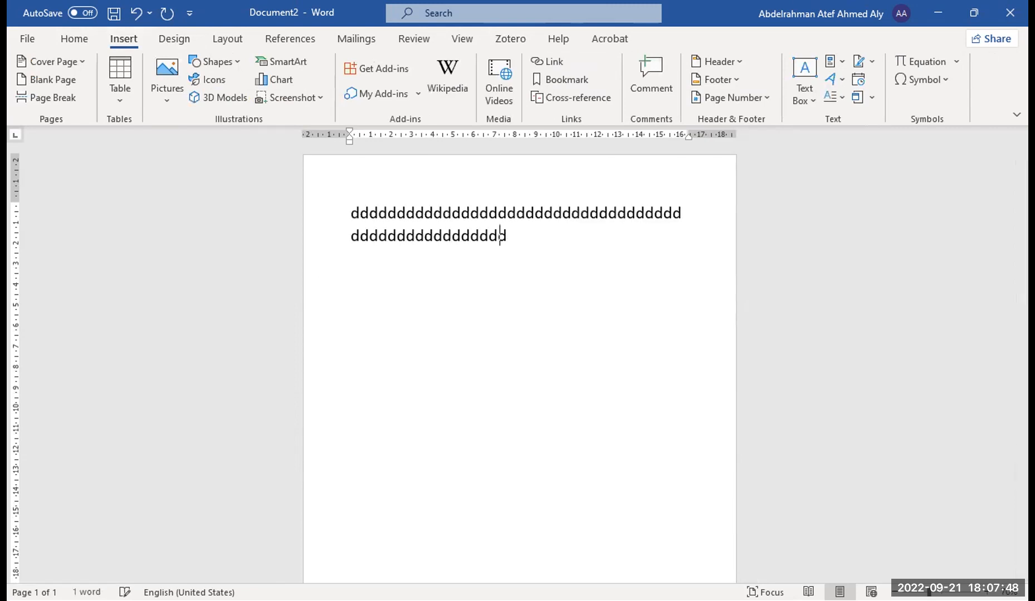
type("ddddddddddddddddddddddddddddddddddddddddddddddddddddddddddddddddddddddddddddddddddddddd")
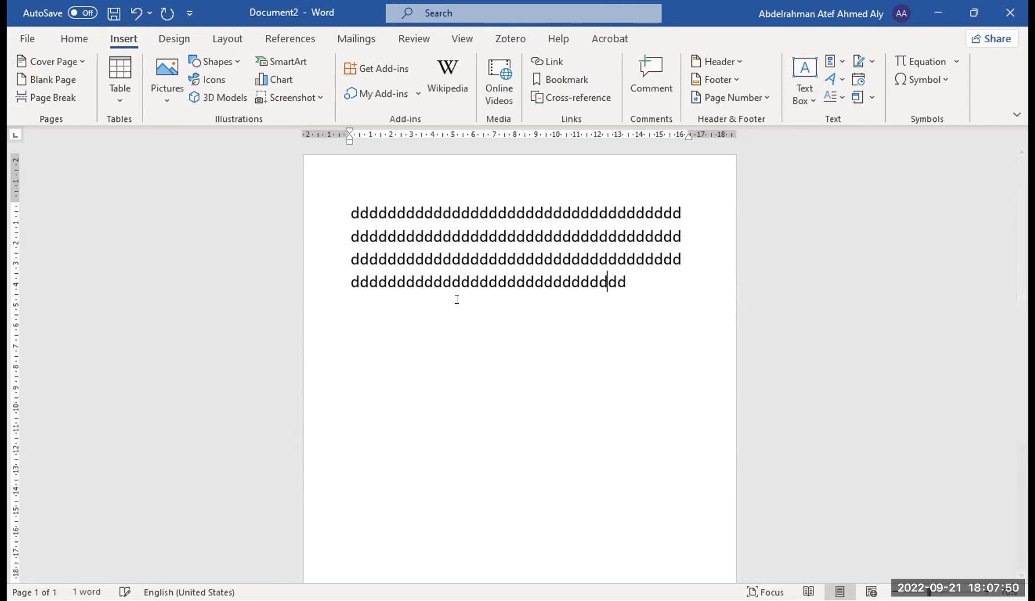
type("ddddddd")
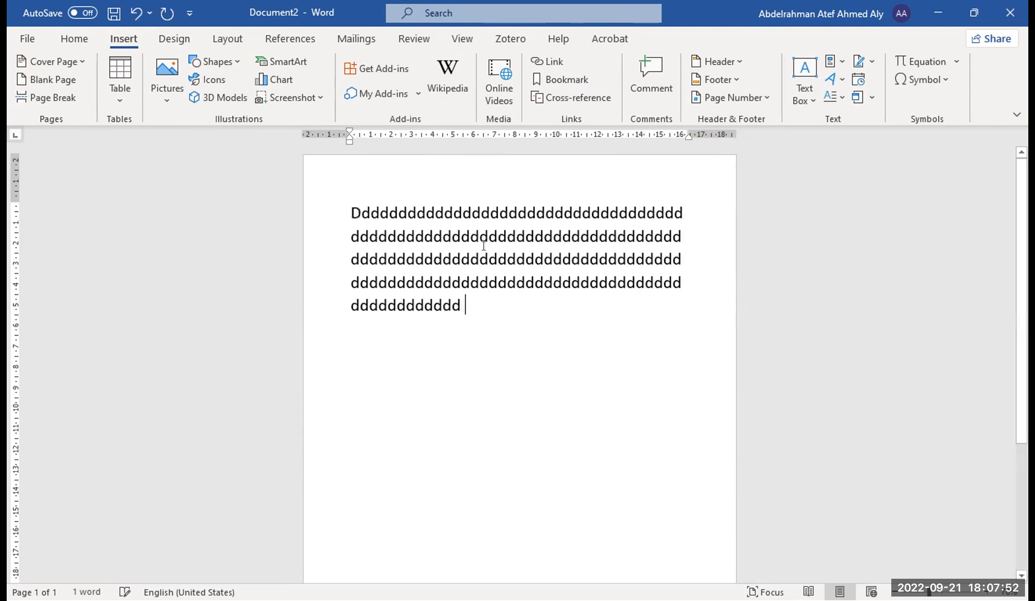
Start a Zotero citation in the Word document with American Psychological Association (APA) 7th edition as its citation style.
left_click(510, 39)
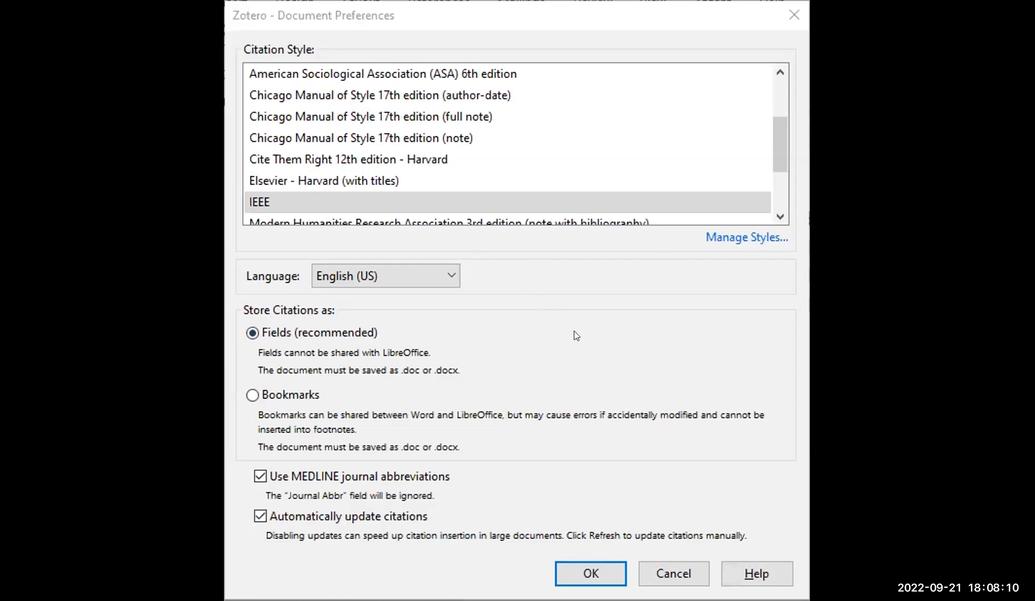
left_click_drag(777, 146, 773, 95)
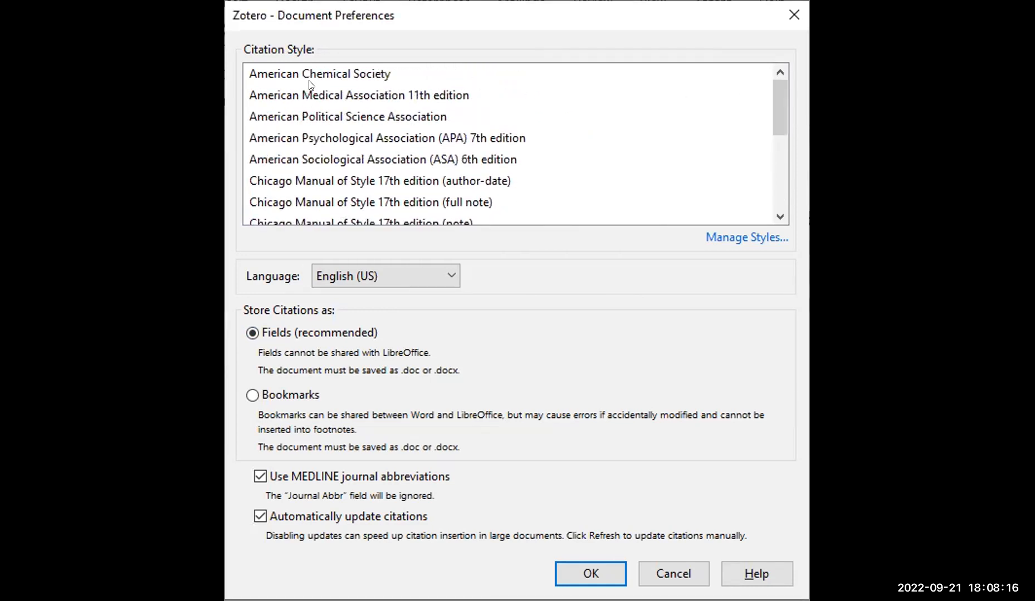
scroll(329, 161, "down", 2)
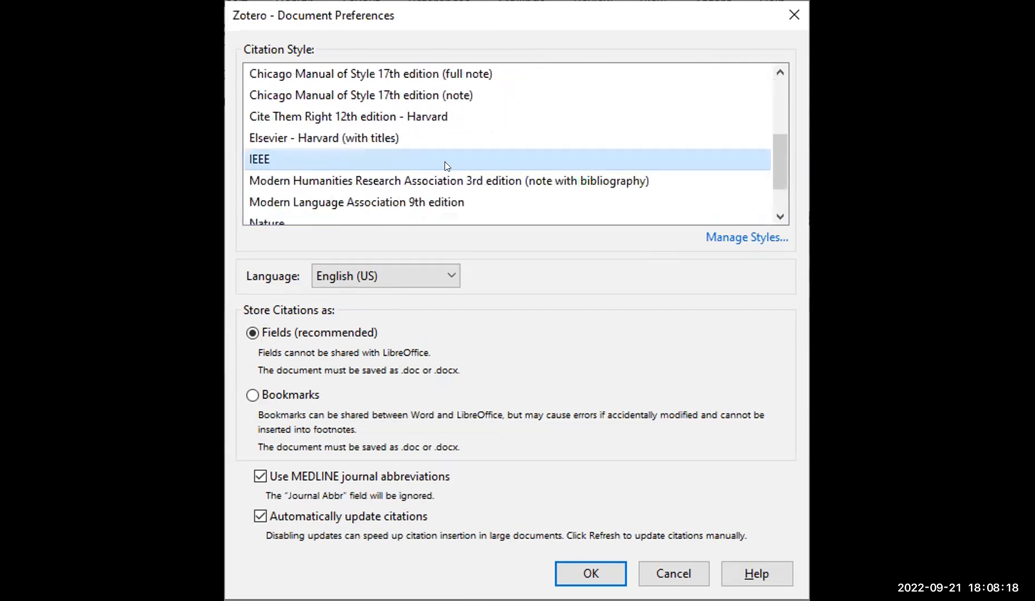
scroll(444, 162, "up", 2)
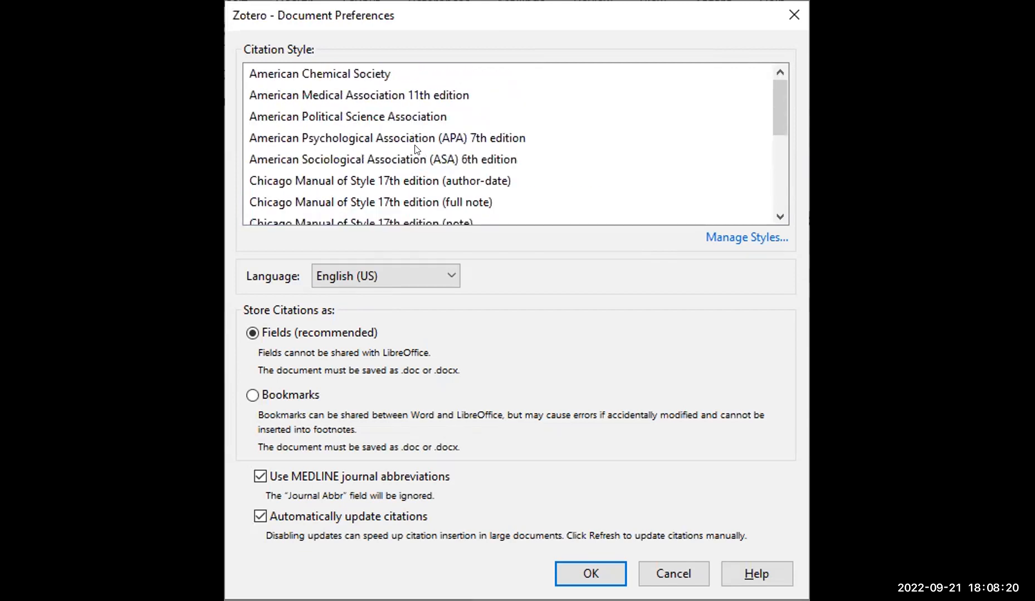
scroll(415, 148, "down", 1)
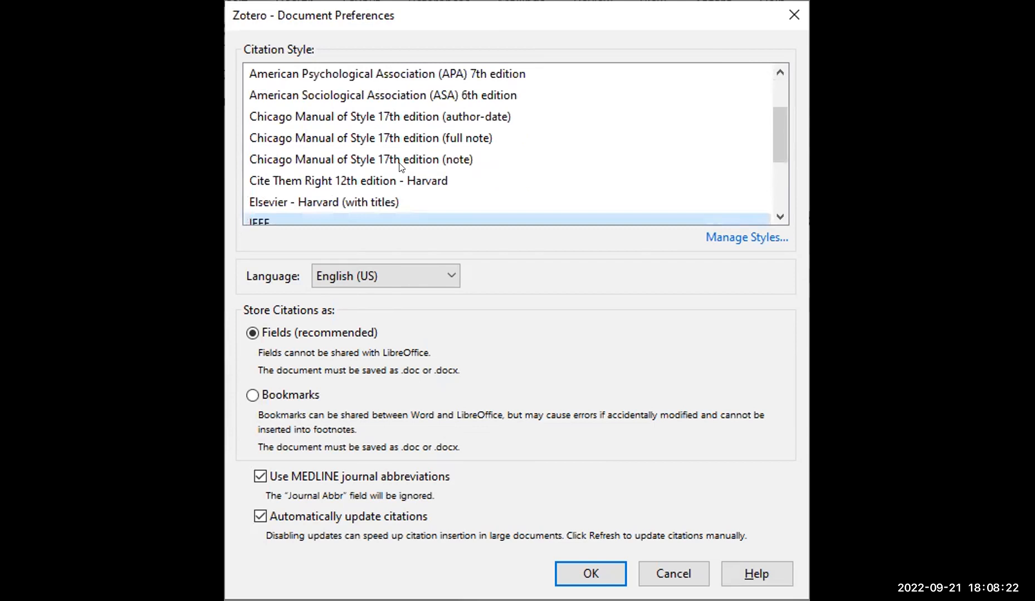
scroll(410, 173, "up", 1)
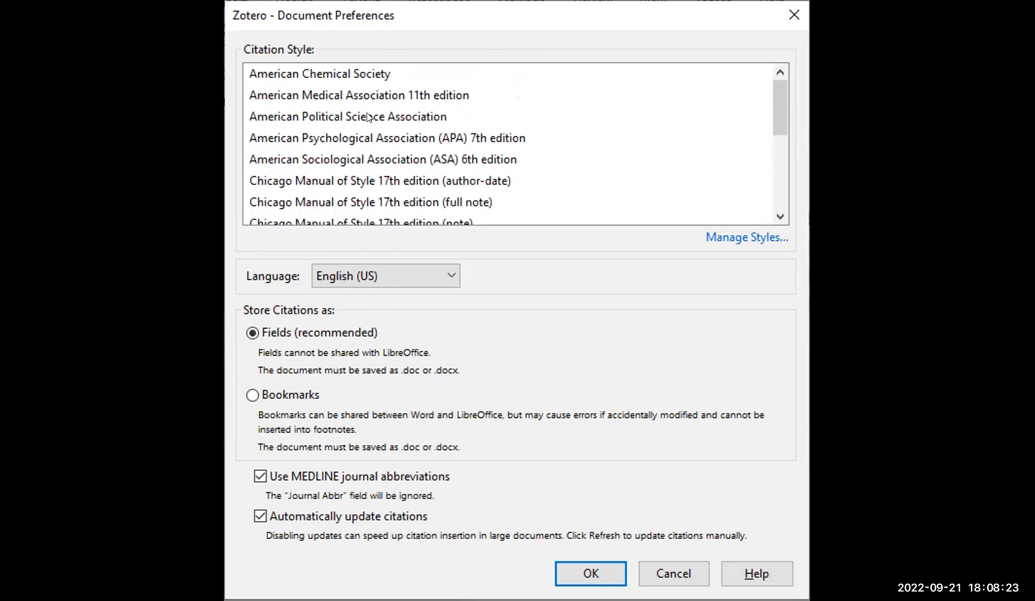
left_click(348, 136)
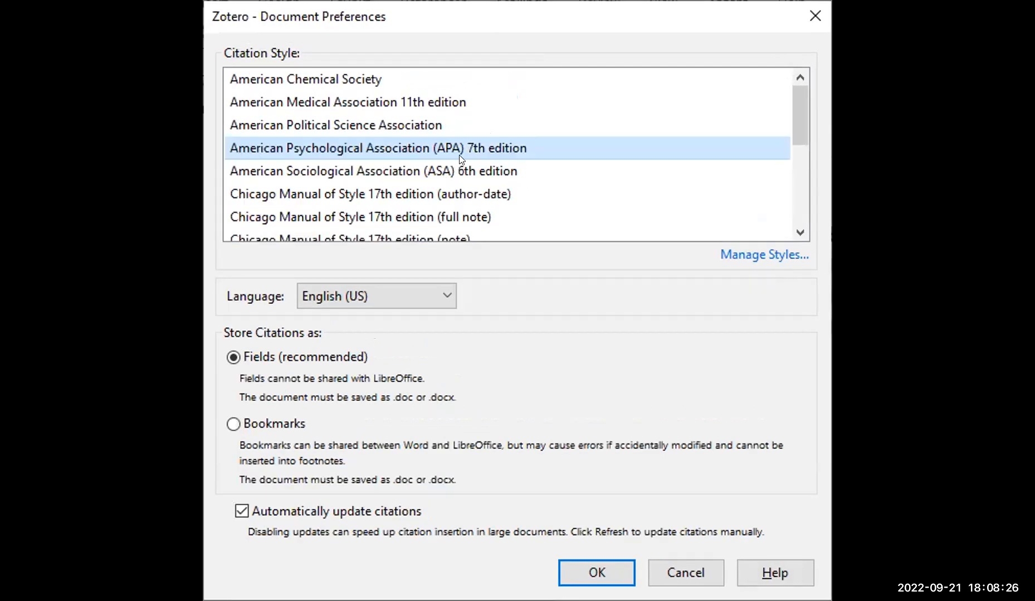
scroll(440, 158, "down", 1)
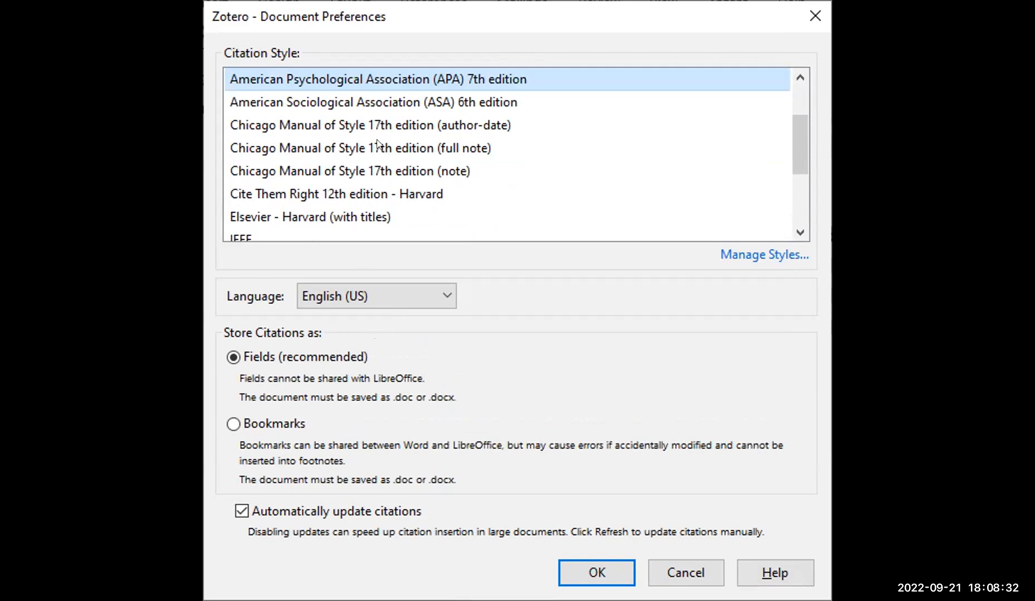
scroll(440, 95, "up", 1)
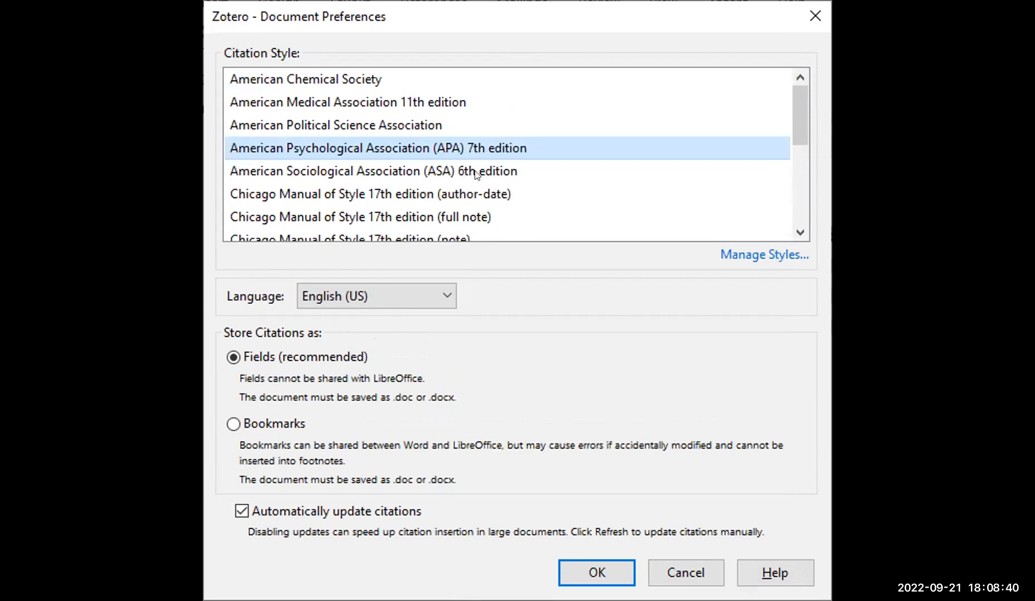
scroll(489, 159, "down", 1)
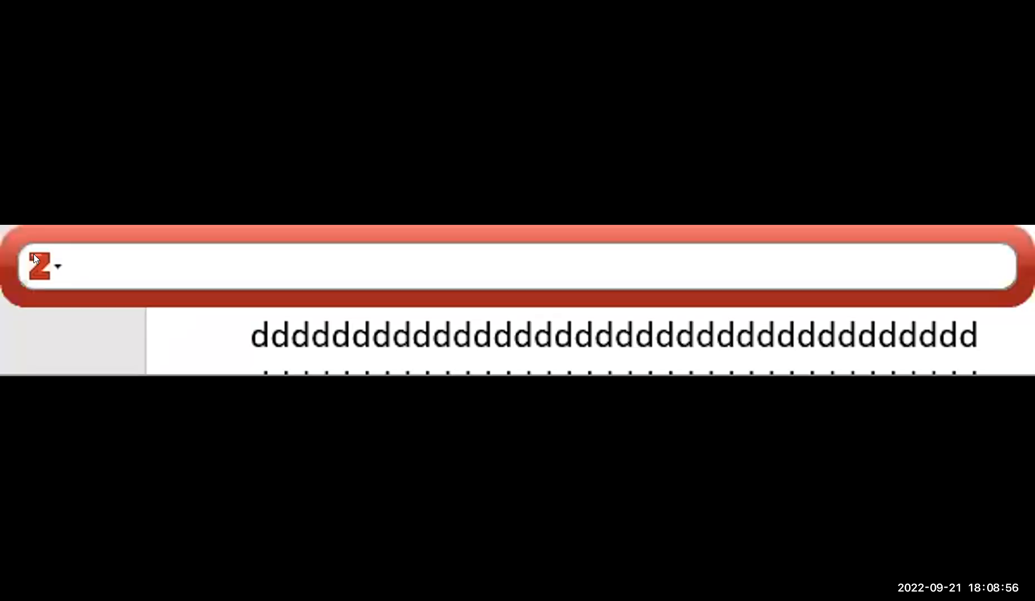
Insert a citation for the 2008 Lancet article "Use of doping agents, particularly anabolic steroids, in sports and society" after the placeholder text.
left_click(34, 257)
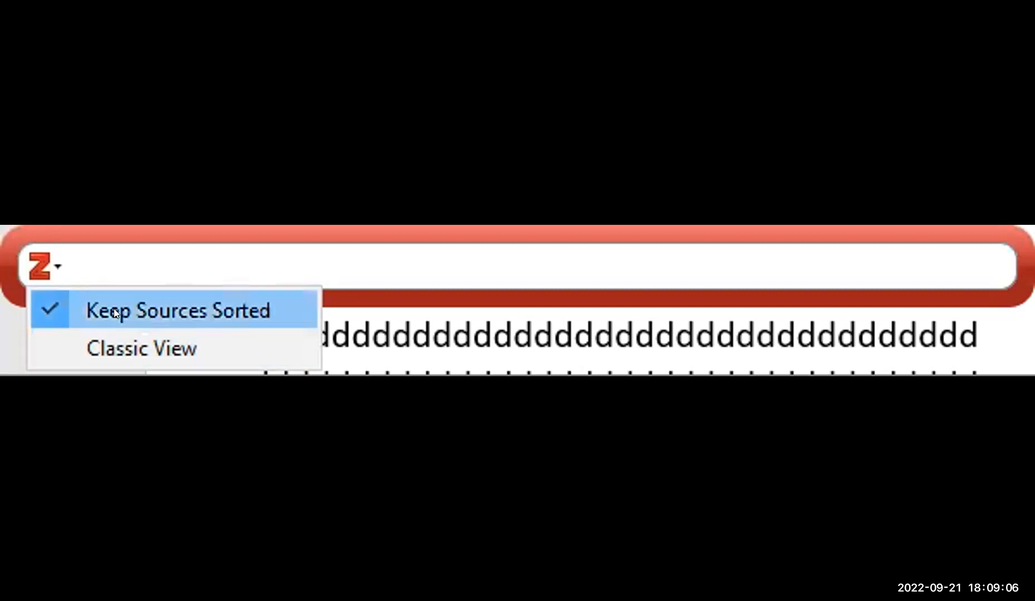
left_click(94, 257)
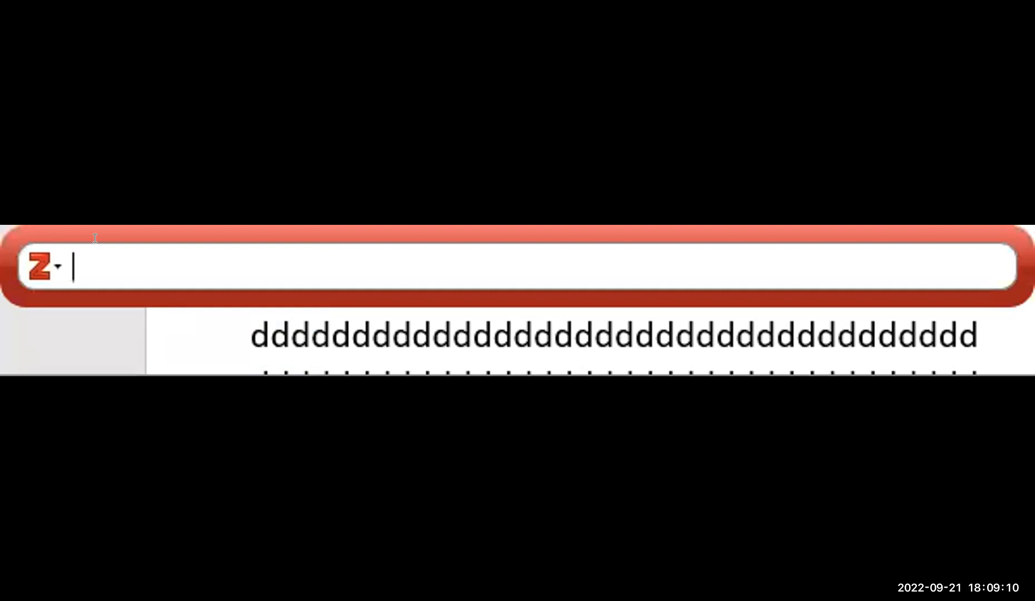
type("sj")
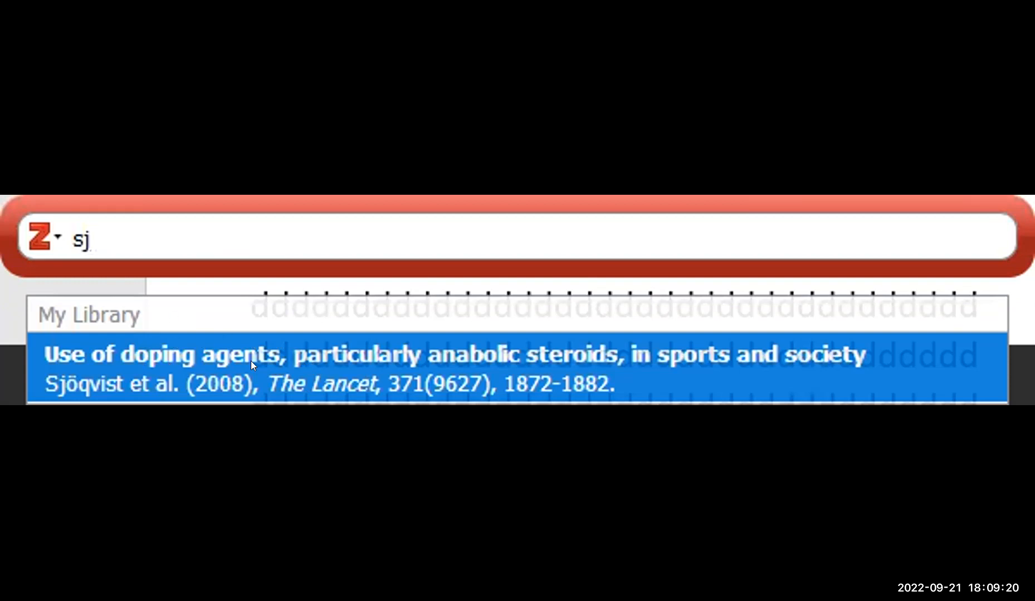
key("Return")
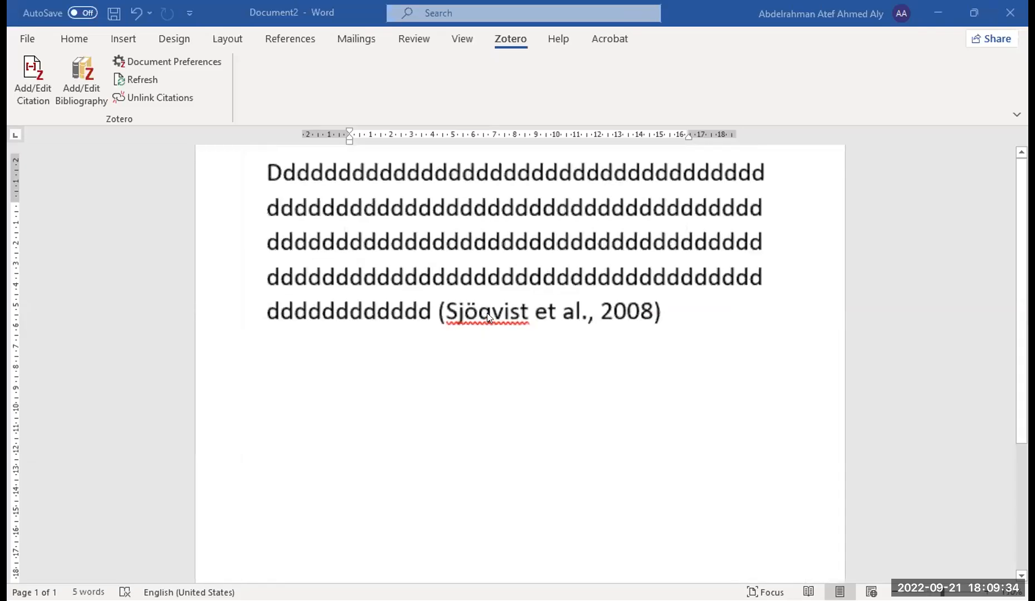
Examine the author and year format of the in-text citation inserted after the placeholder text.
left_click(529, 313)
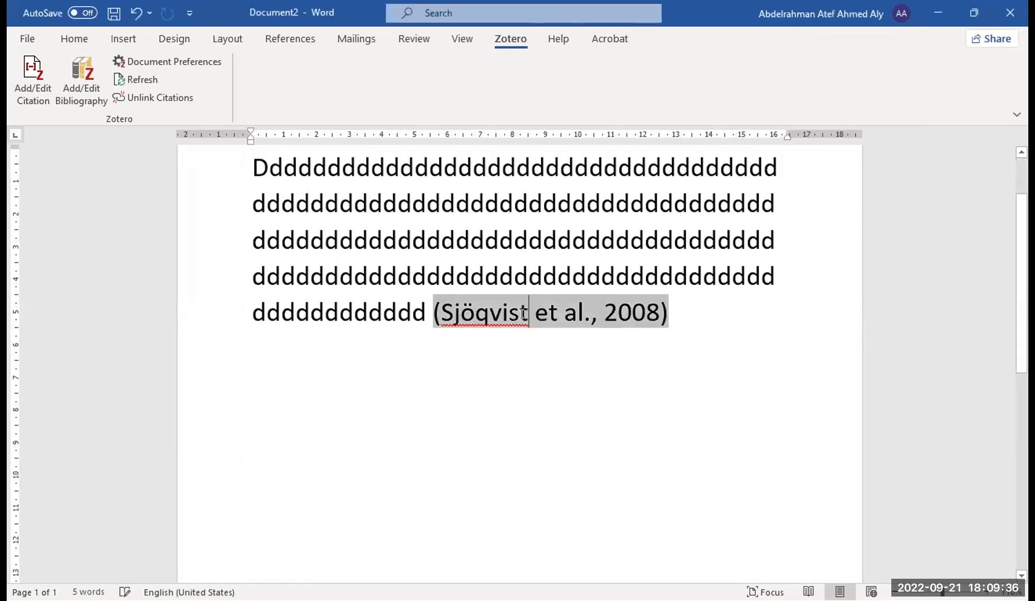
scroll(540, 318, "up", 2)
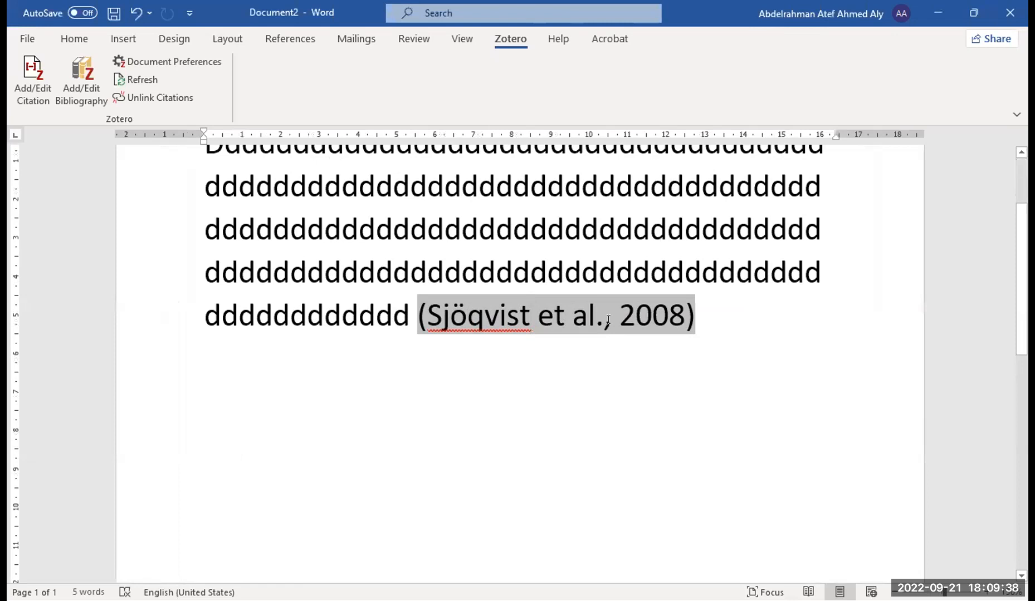
scroll(562, 395, "down", 1)
scroll(562, 395, "down", 1)
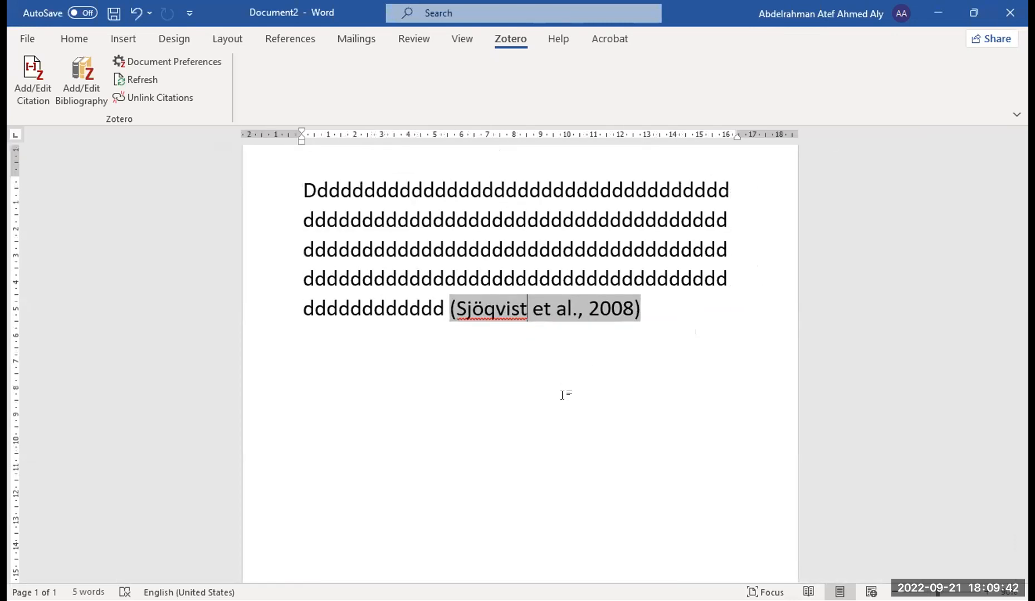
left_click(628, 313)
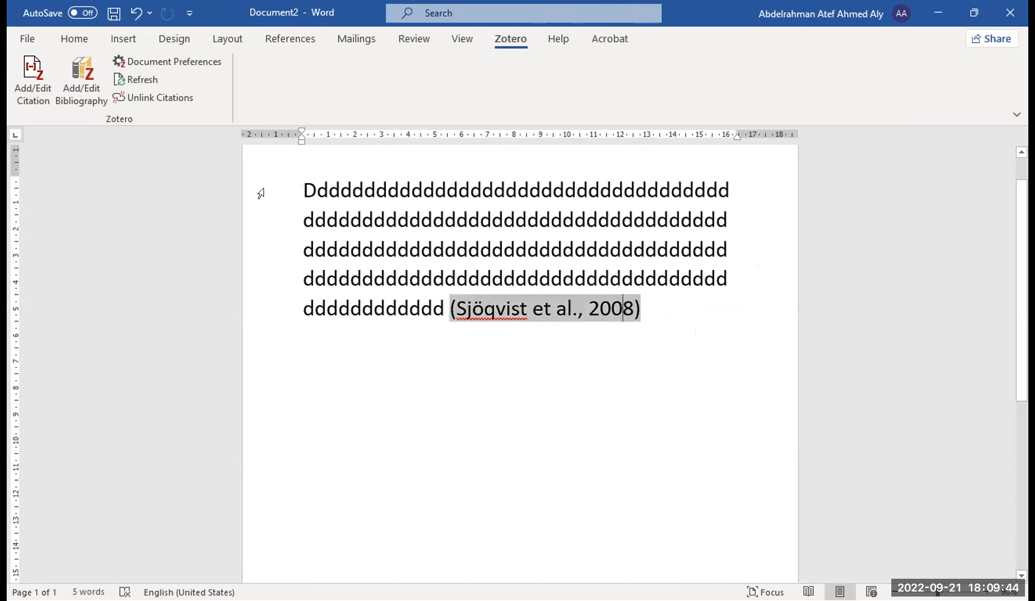
scroll(605, 286, "down", 1)
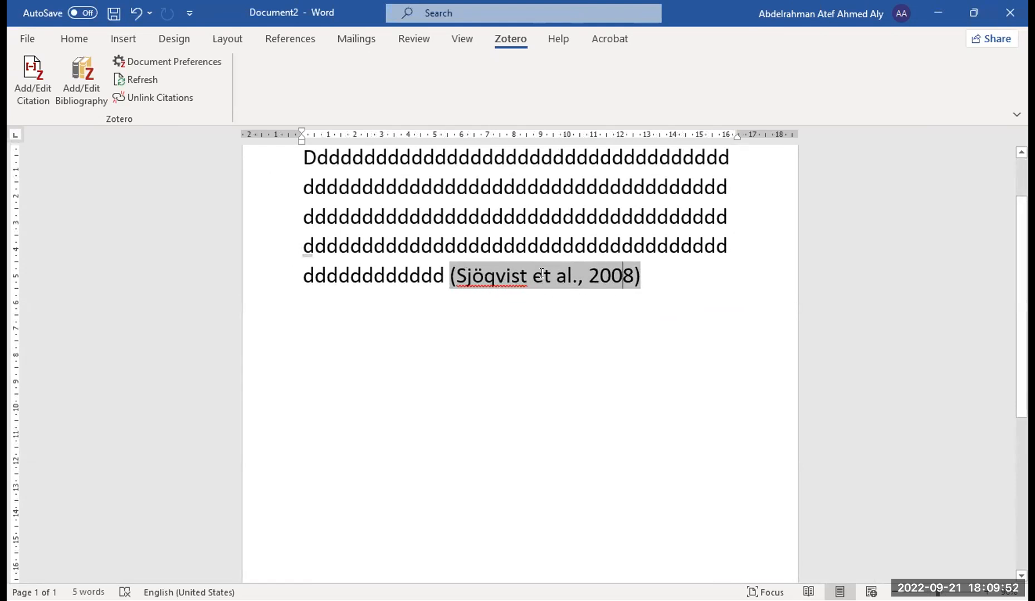
scroll(343, 201, "up", 1)
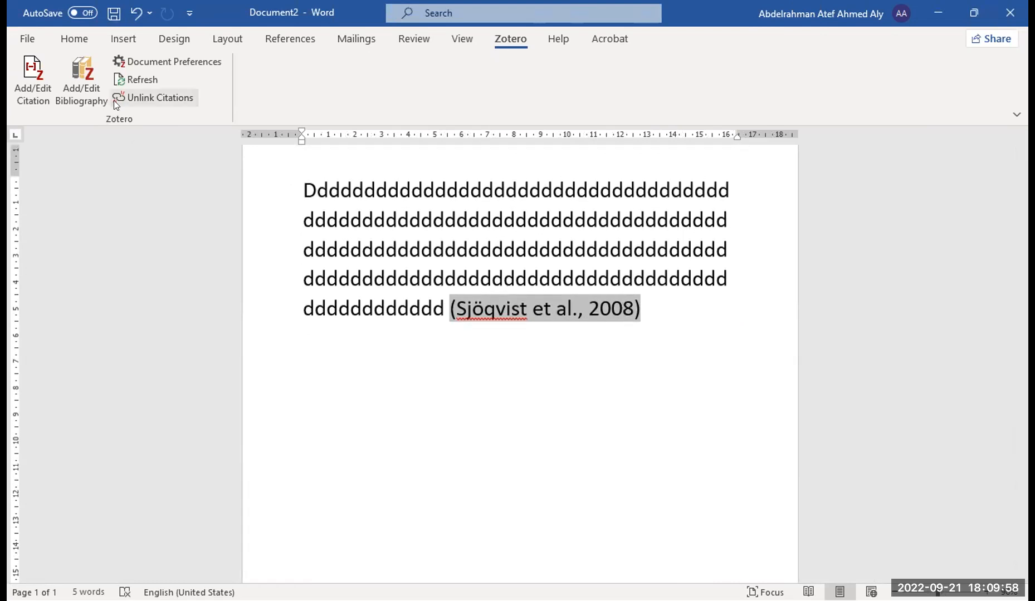
Add the 2007 article "Detection of testosterone propionate administration in horse hair samples" as a second source to the existing citation.
left_click(33, 78)
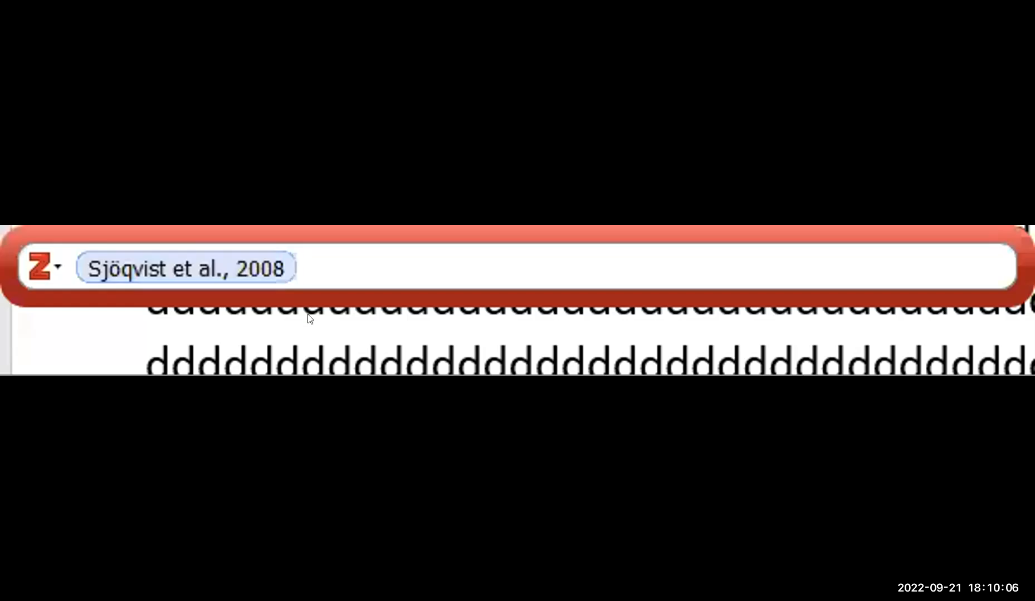
type("ye")
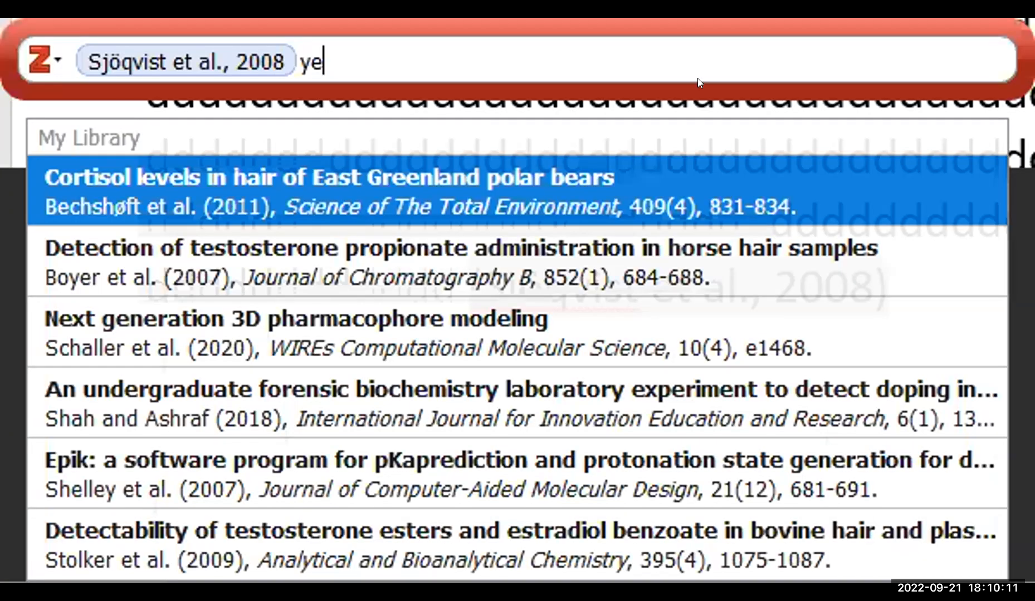
key("Down")
key("Return")
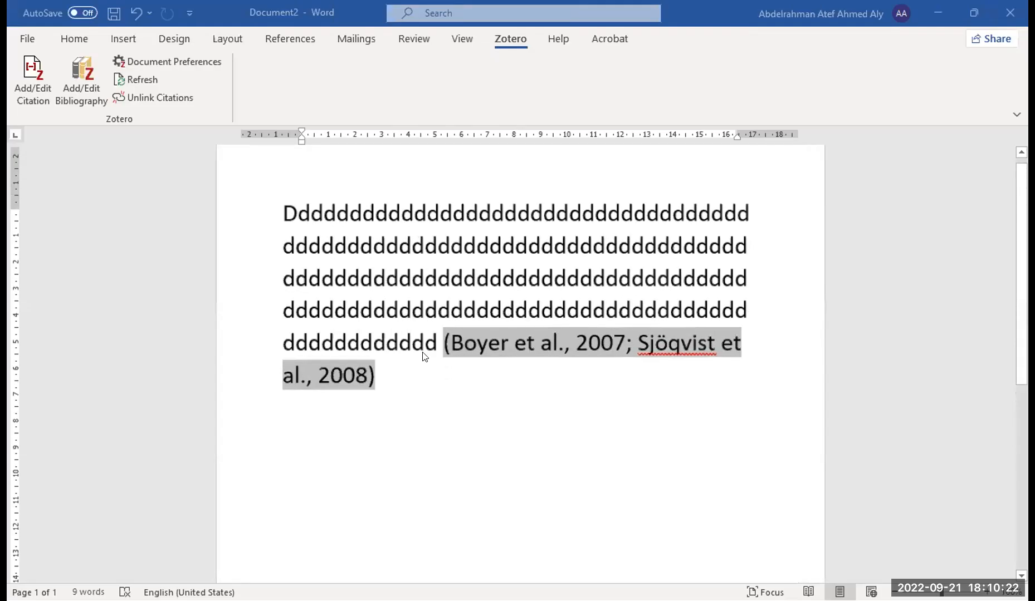
Examine how the two sources are combined in the single in-text citation.
scroll(425, 357, "up", 1)
scroll(407, 325, "down", 1)
scroll(468, 322, "down", 1)
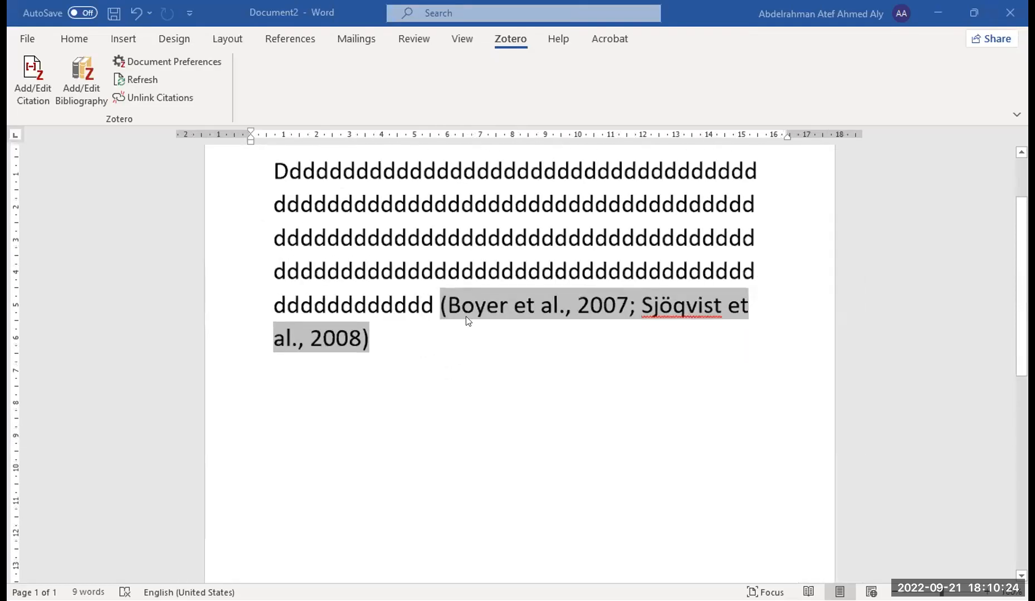
scroll(527, 342, "down", 1)
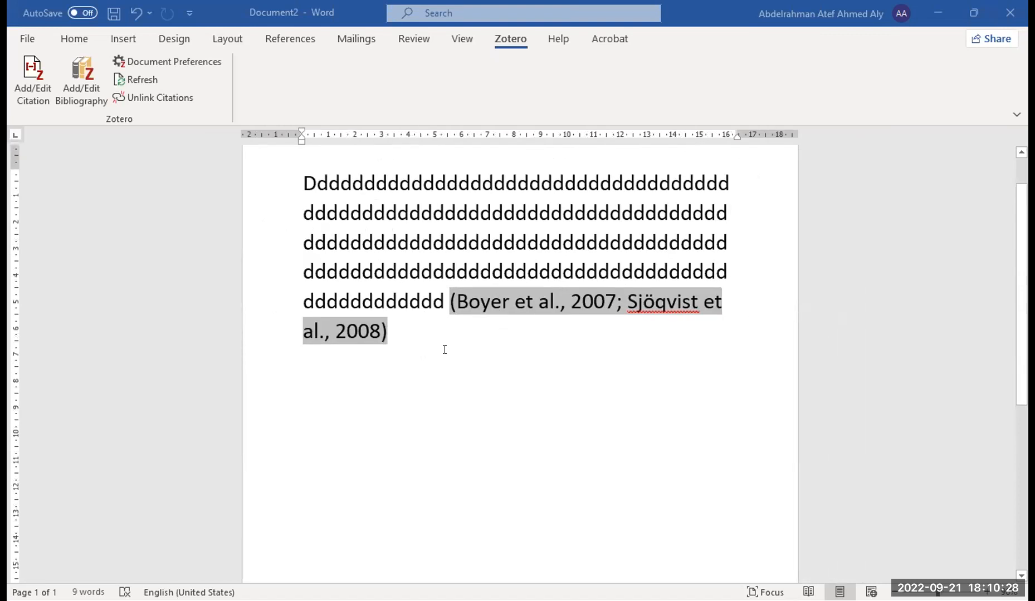
left_click(528, 309)
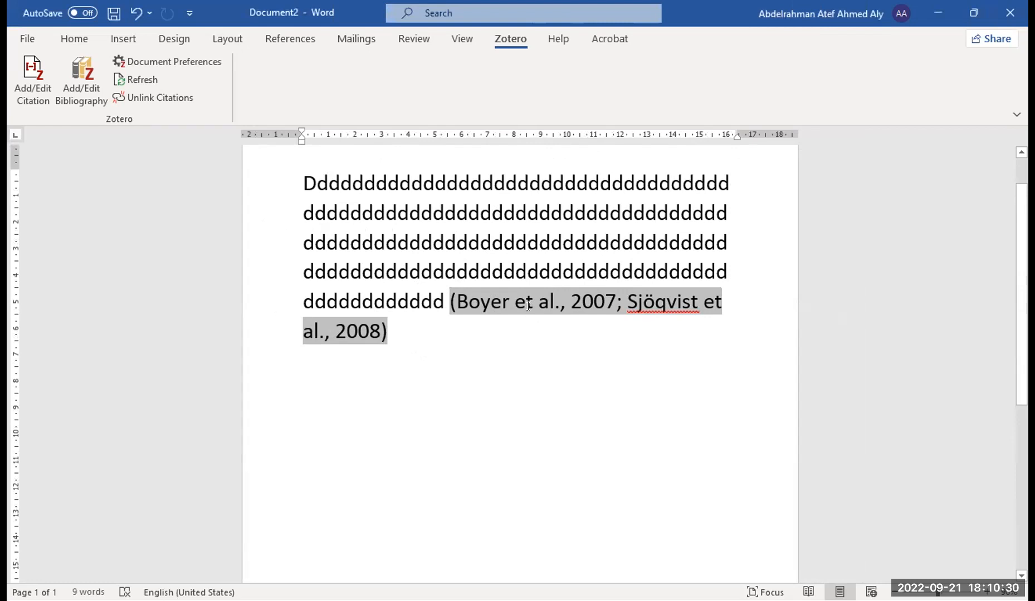
left_click(27, 88)
scroll(631, 357, "up", 5, "ctrl")
scroll(471, 348, "up", 2, "ctrl")
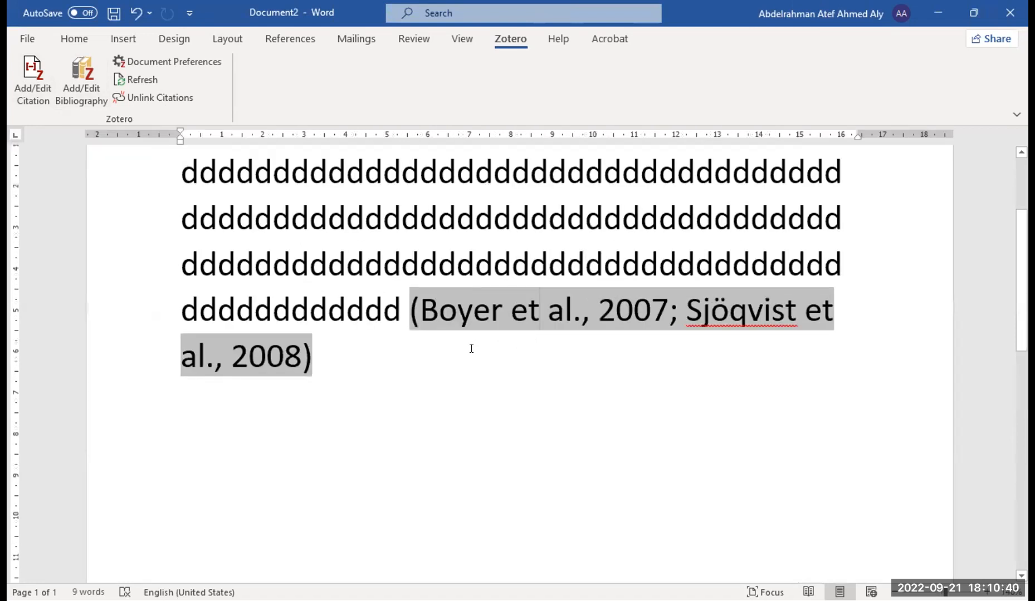
Inspect the individual parts of the combined citation, including its first author, "et al.", year and the separator between sources.
left_click_drag(420, 313, 503, 313)
double_click(523, 312)
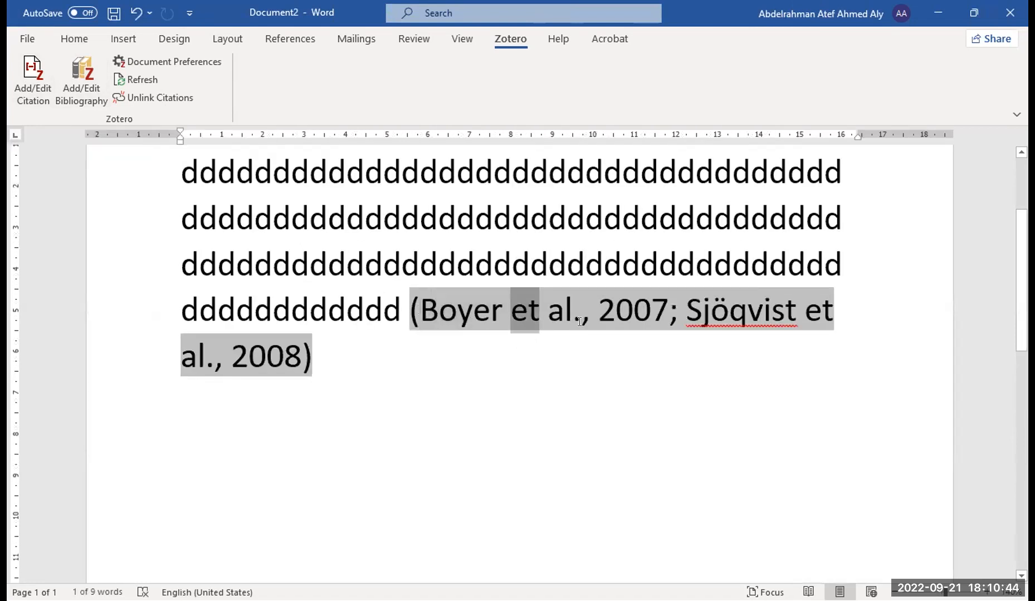
left_click(574, 315)
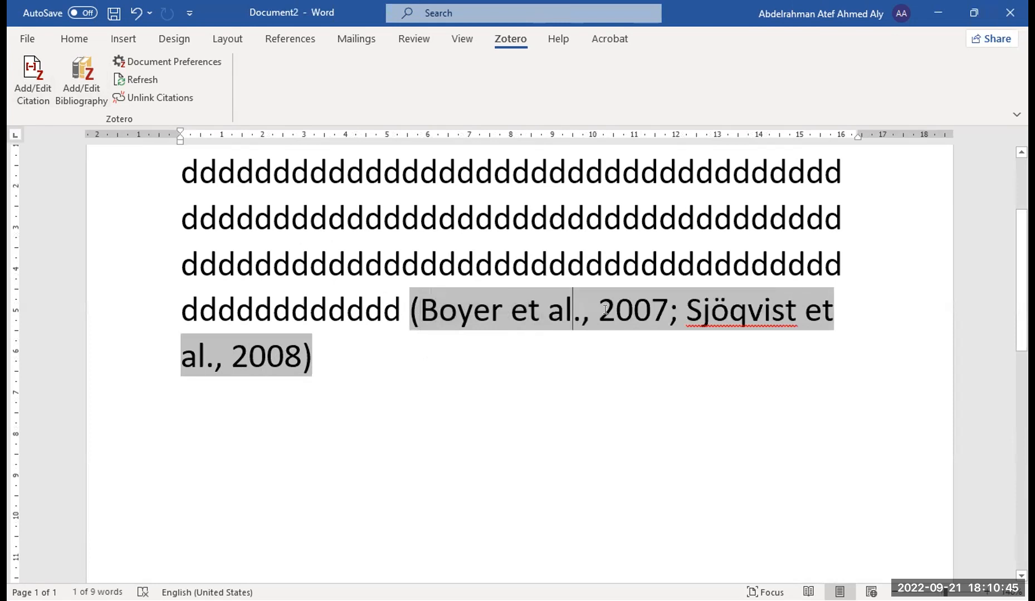
left_click_drag(651, 312, 678, 312)
left_click(669, 312)
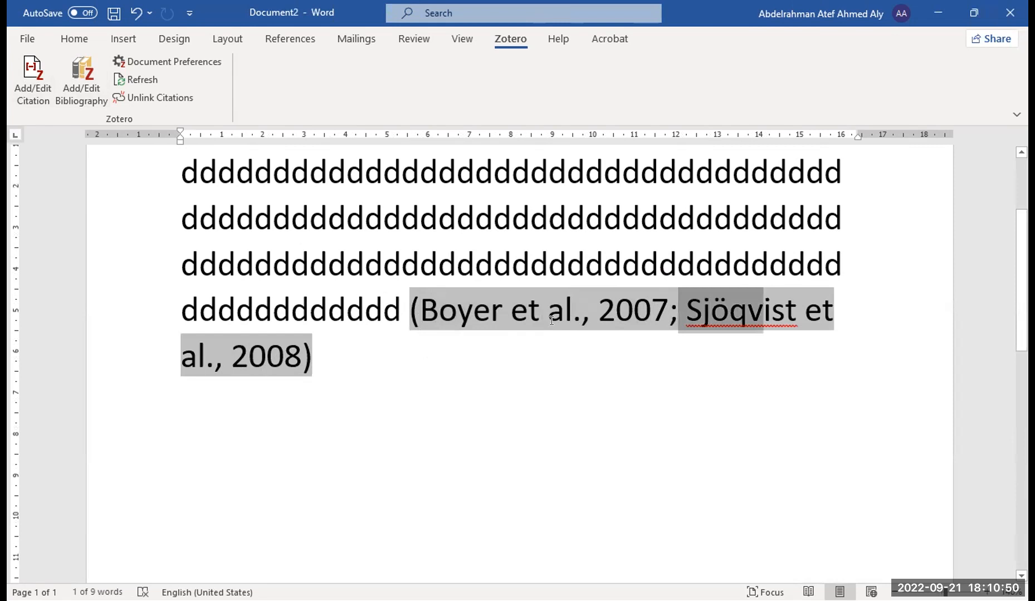
left_click(488, 336)
left_click(492, 312)
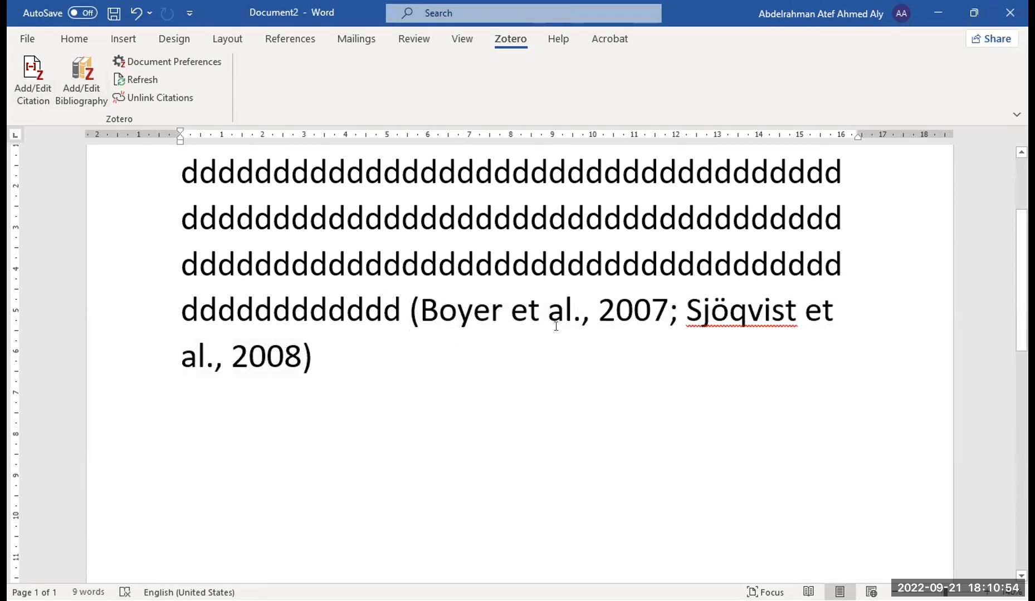
key("Right")
key("Right")
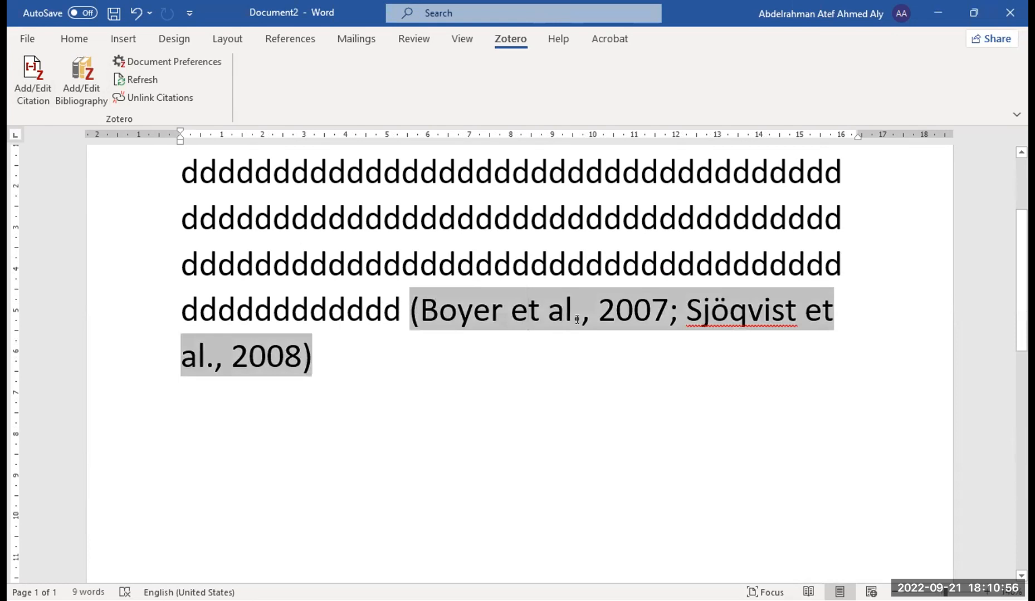
left_click(571, 320)
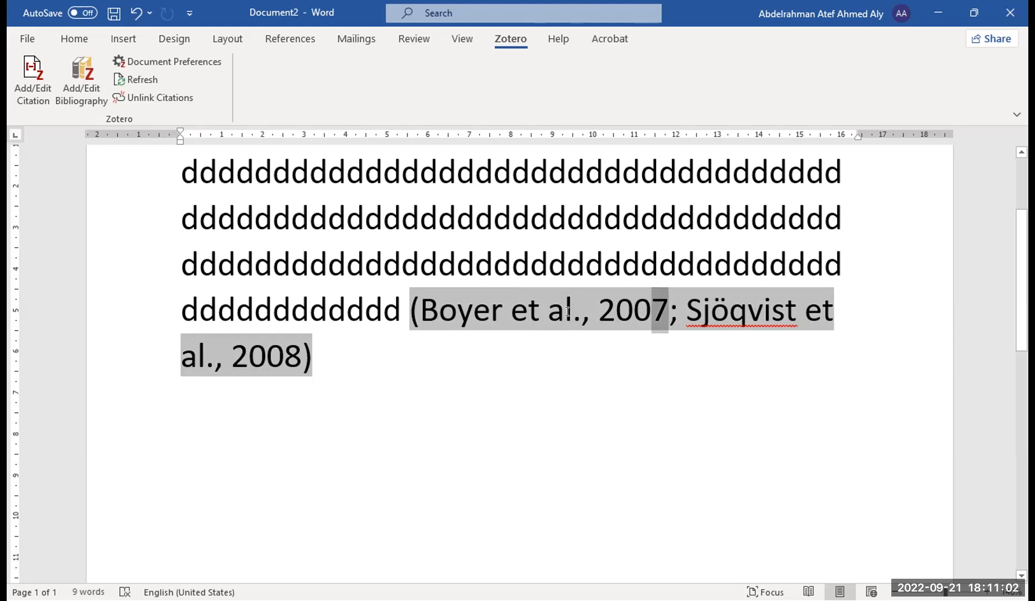
scroll(400, 295, "down", 2, "ctrl")
scroll(401, 294, "down", 1, "ctrl")
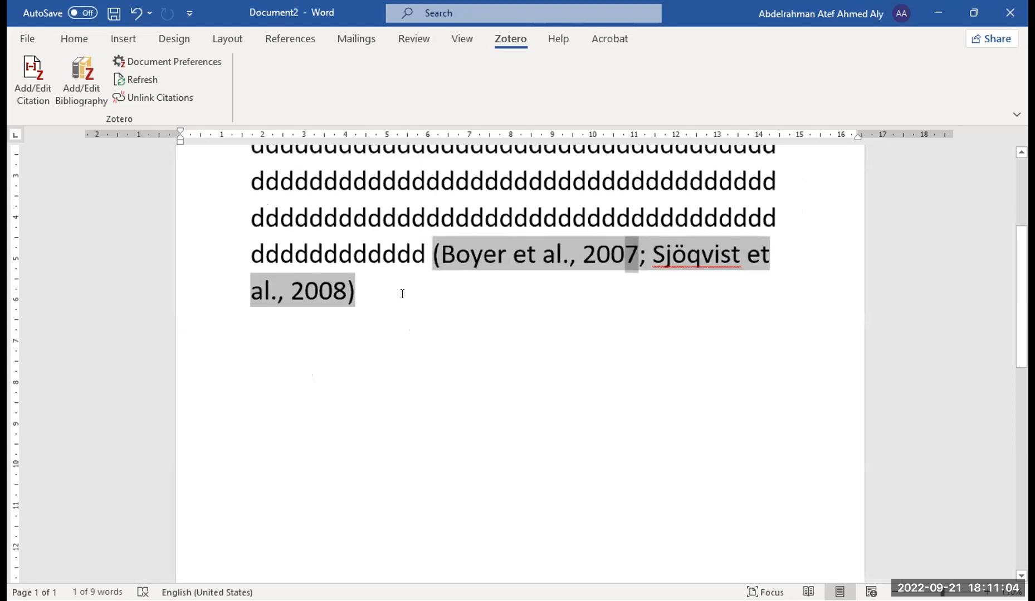
scroll(441, 308, "down", 1)
scroll(475, 337, "up", 2)
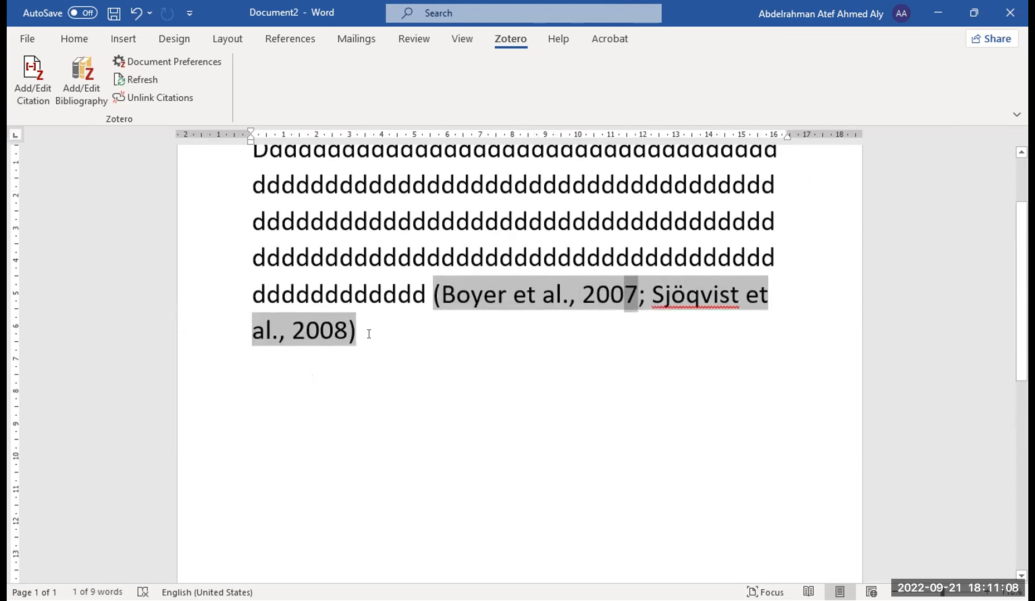
Review the complete two-source citation at the end of the paragraph, including its "et al." abbreviation.
scroll(376, 342, "down", 1, "ctrl")
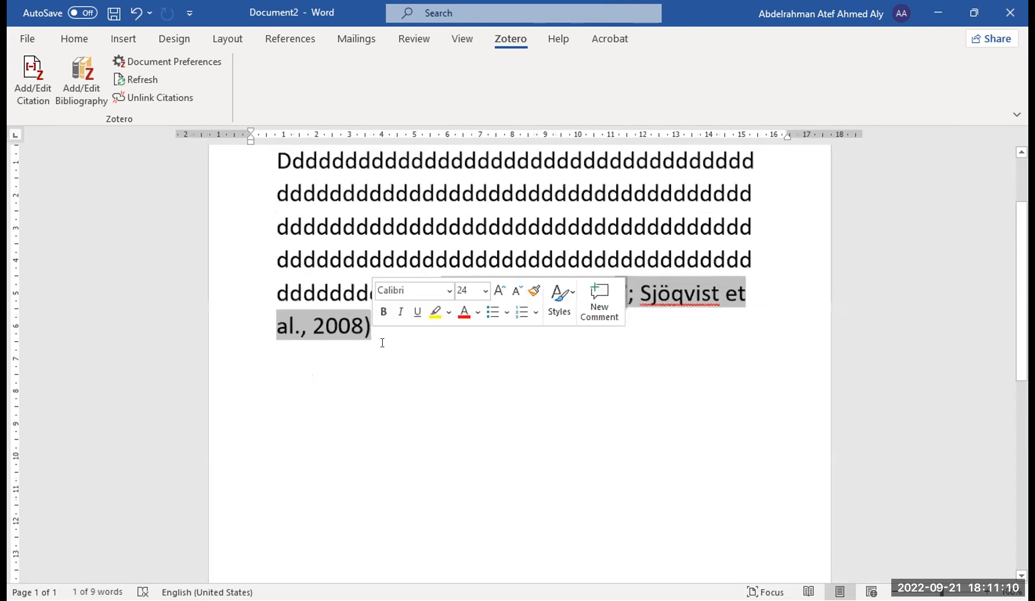
left_click(392, 336)
scroll(357, 201, "up", 1)
scroll(358, 200, "down", 2, "ctrl")
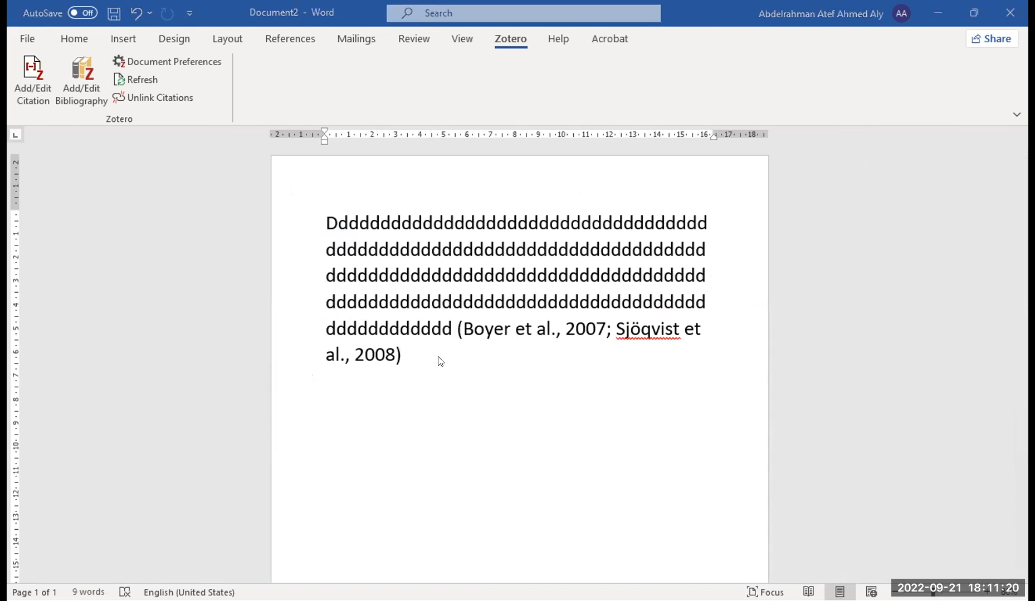
left_click(400, 360)
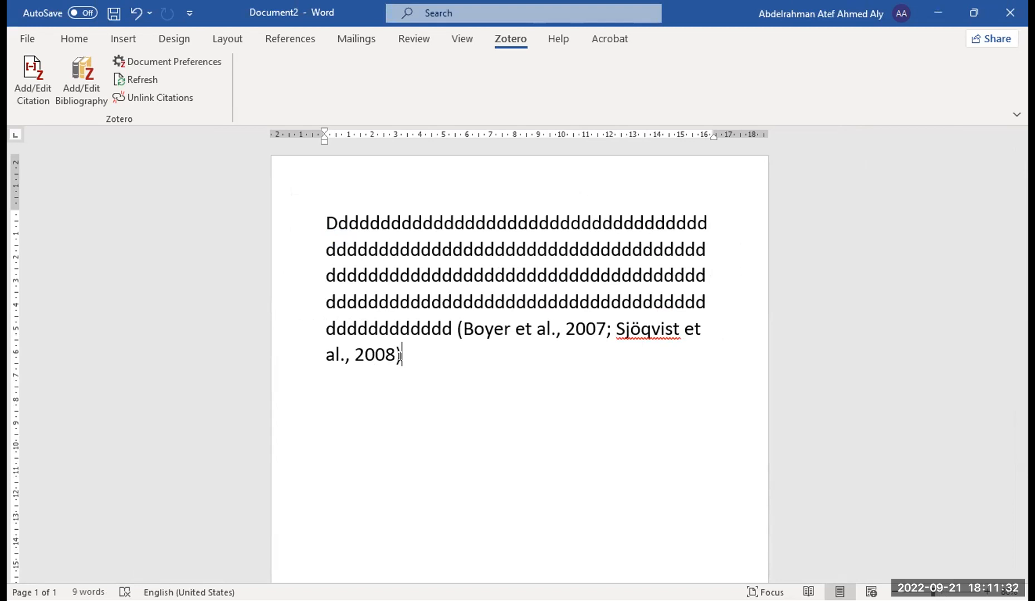
left_click(532, 330)
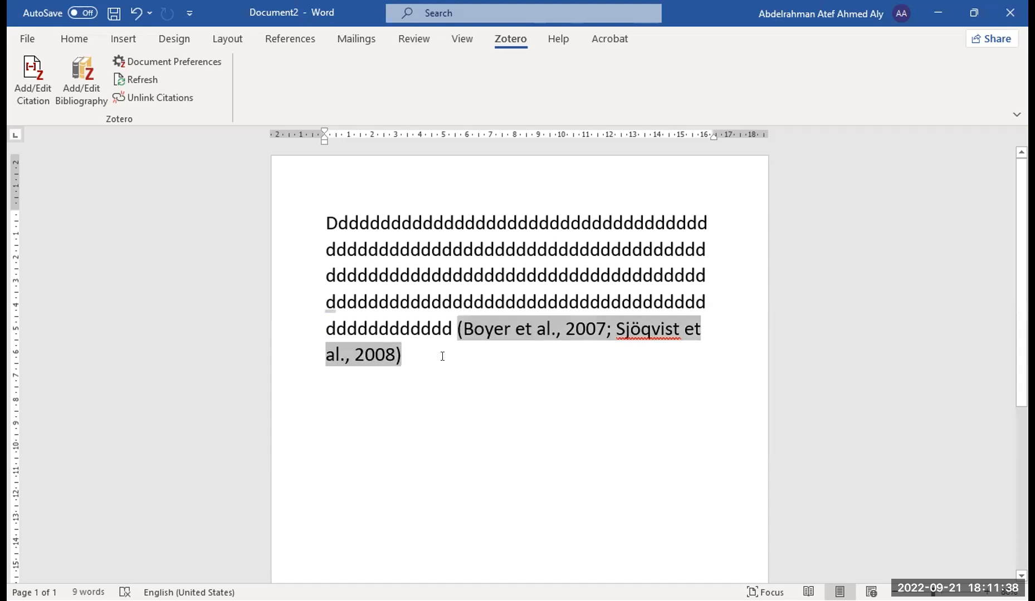
left_click(416, 359)
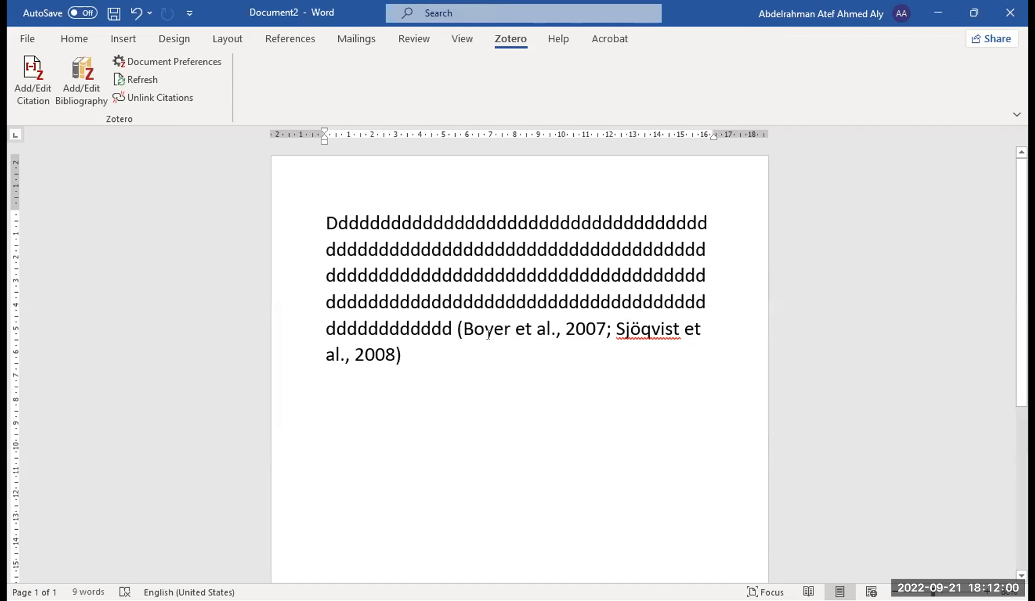
mouse_move(503, 329)
left_mouse_down()
mouse_move(465, 333)
mouse_move(551, 330)
left_mouse_up()
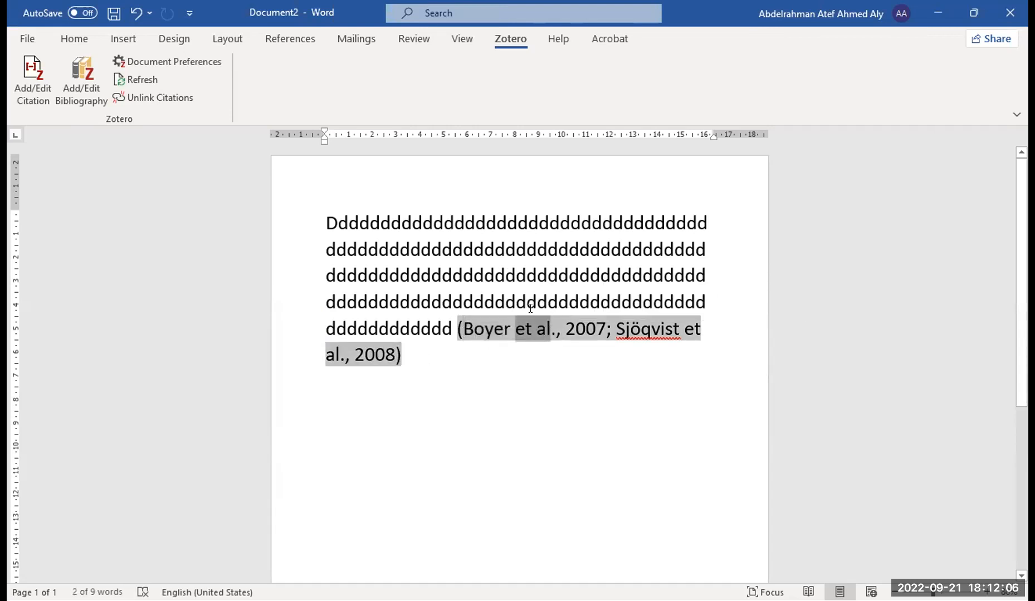
left_click(532, 330)
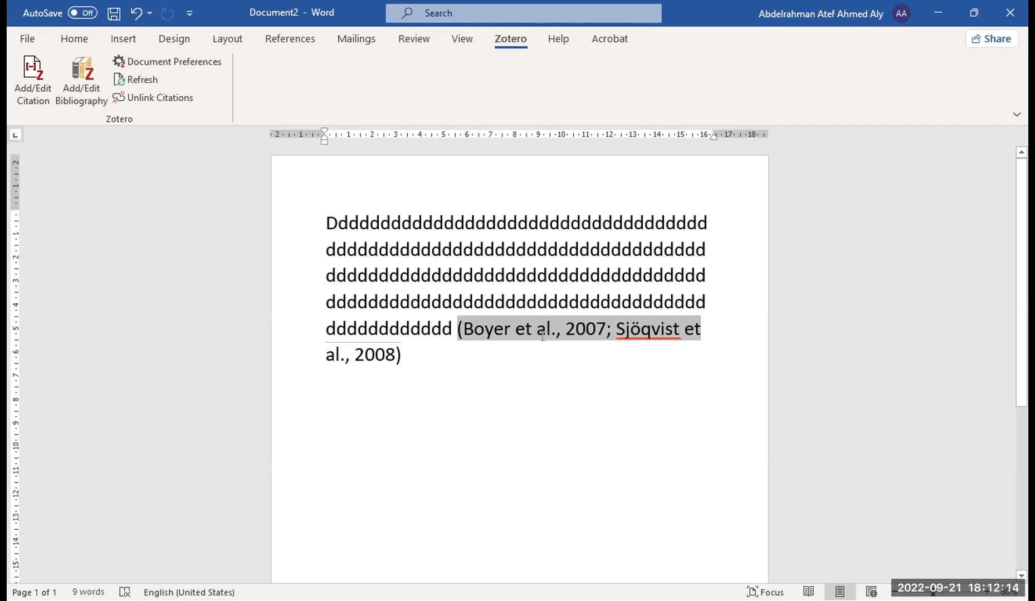
Insert blank lines after the citation until the document continues on a second page.
scroll(465, 333, "down", 1)
left_click(452, 331)
scroll(449, 323, "down", 1)
key("Return")
key("Return")
scroll(452, 276, "down", 1)
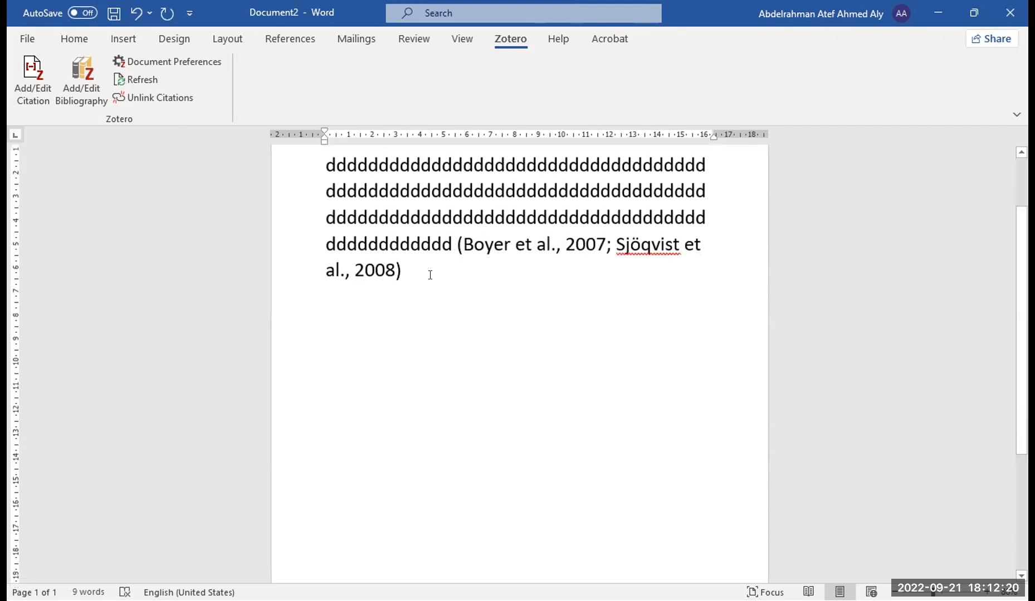
scroll(430, 274, "up", 1)
scroll(422, 260, "down", 2)
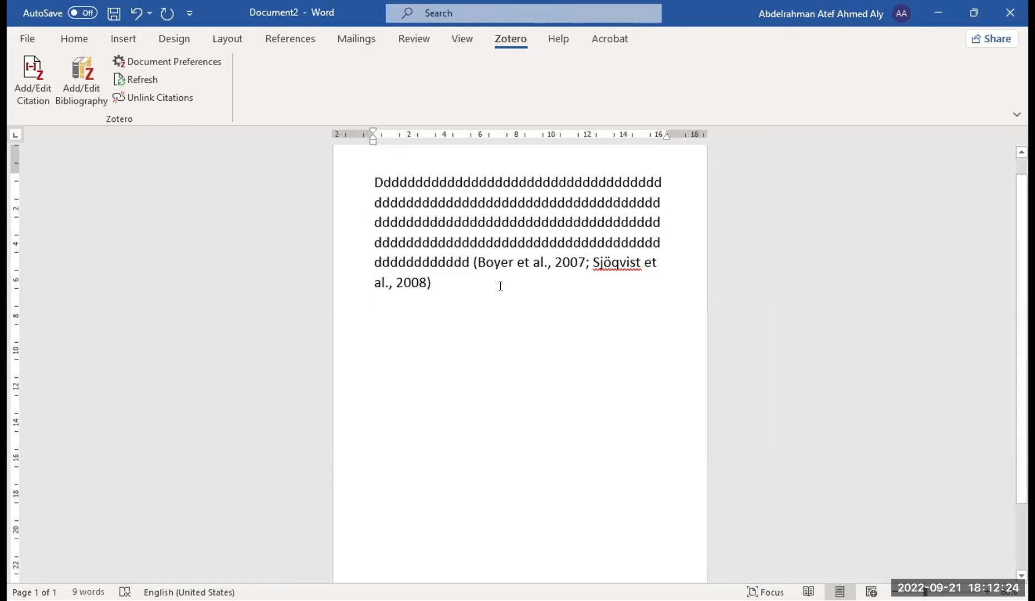
scroll(520, 362, "down", 2)
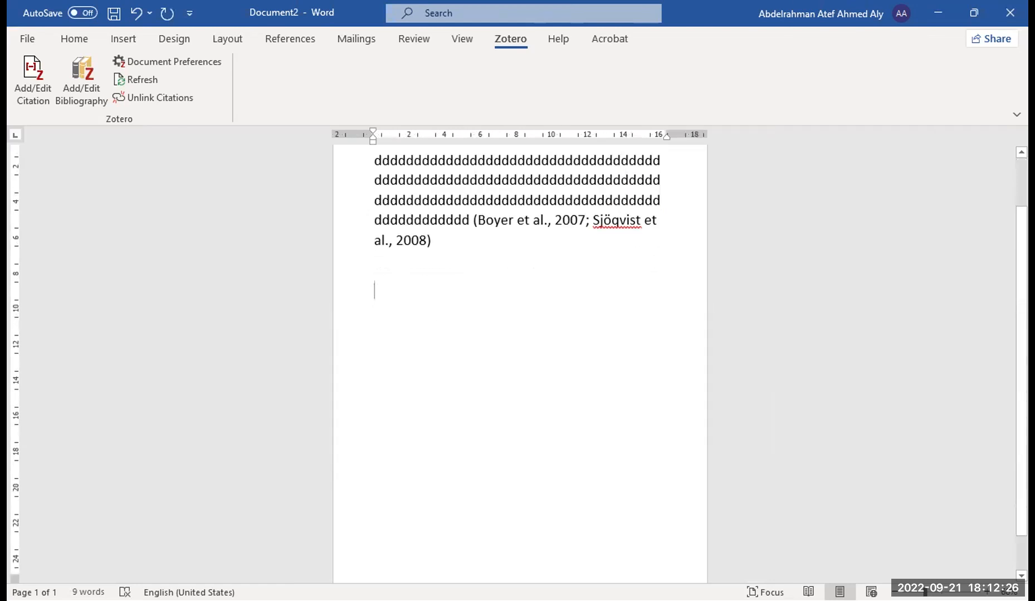
key("Return")
key("Return")
key("Return")
scroll(518, 288, "down", 2)
key("Return")
key("Return")
key("Return")
key("Return")
key("Return")
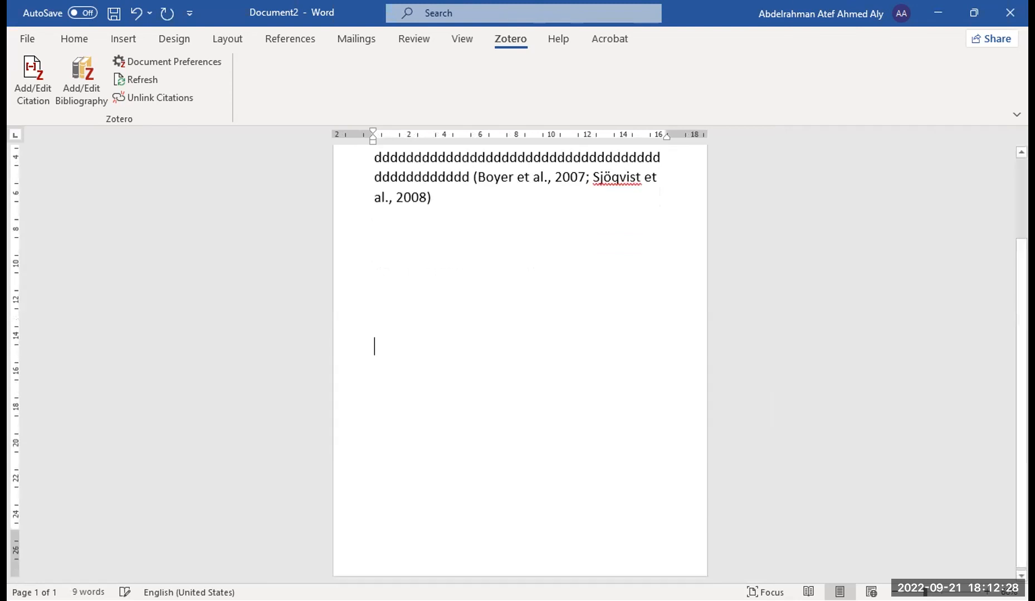
key("Return")
key("Return")
key("Return")
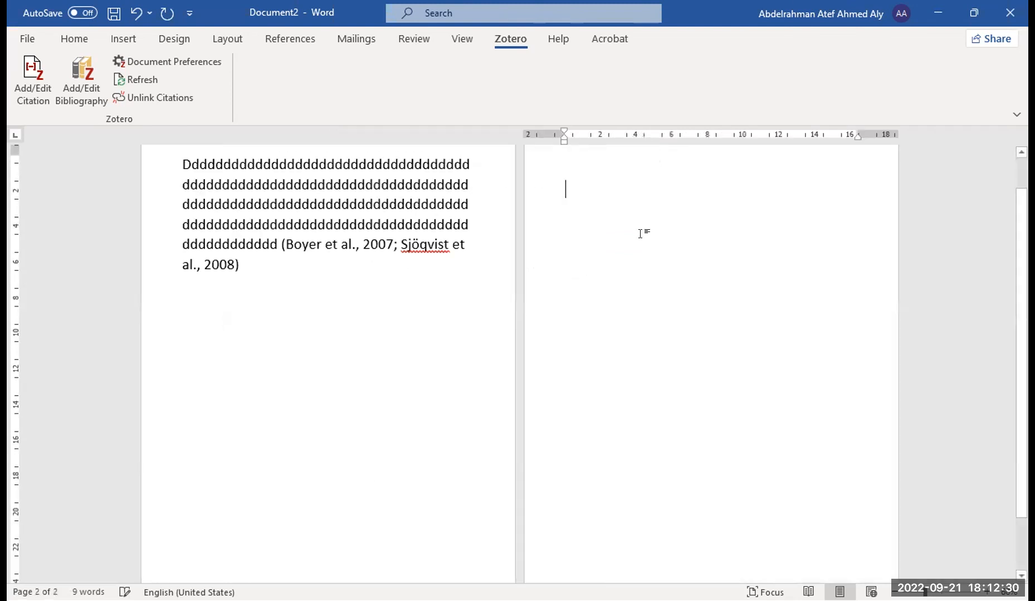
Add the heading "References/Bibliography" at the start of the second page, with its spelling corrected.
key("BackSpace")
type("References")
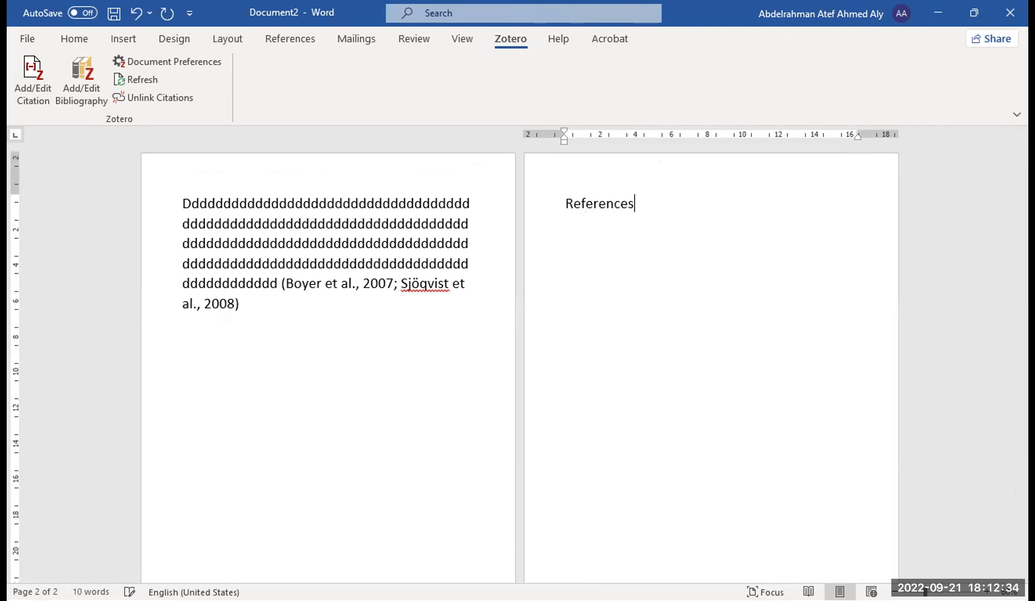
type("/Biblography")
key("Return")
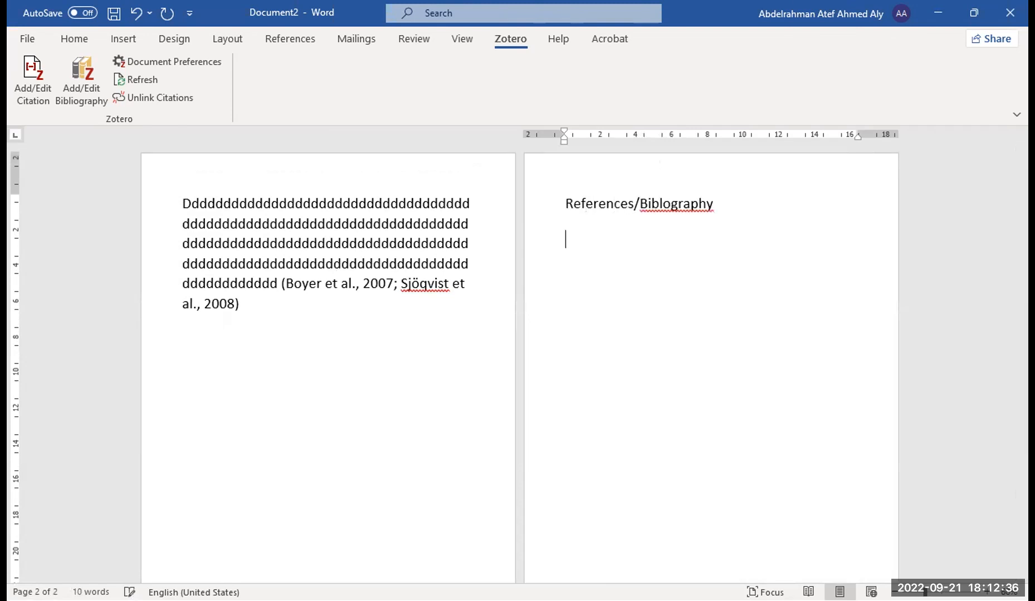
left_click(683, 208)
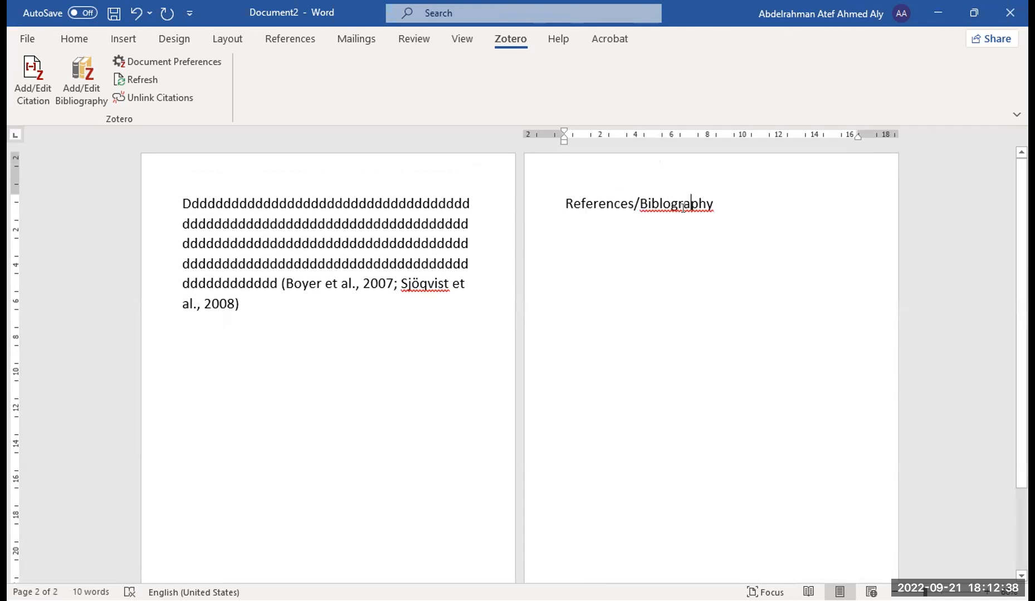
Insert the Zotero bibliography below the References/Bibliography heading and look through its entries.
left_click(107, 94)
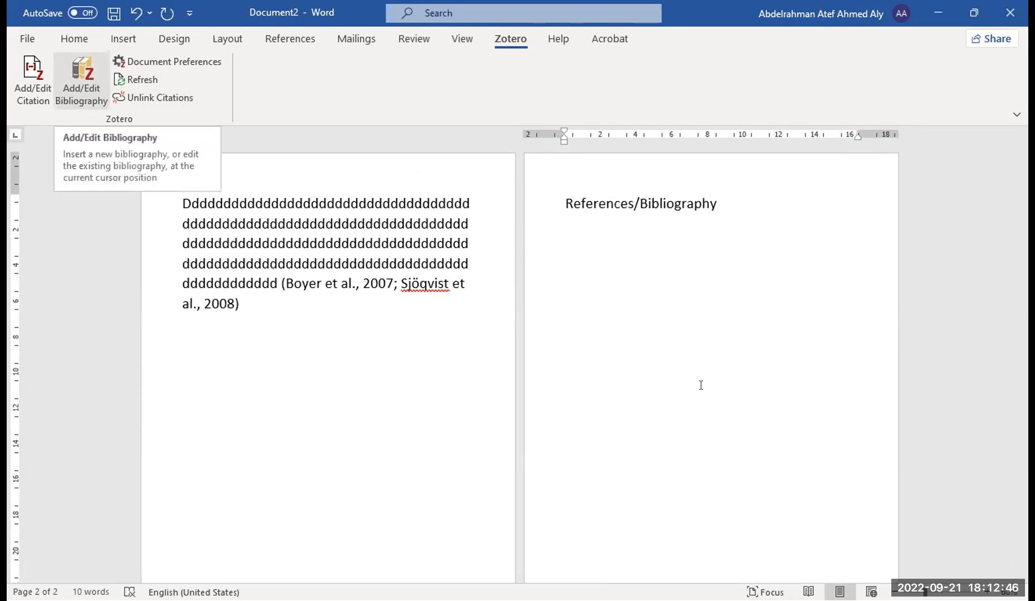
scroll(279, 200, "down", 2)
scroll(616, 423, "up", 1)
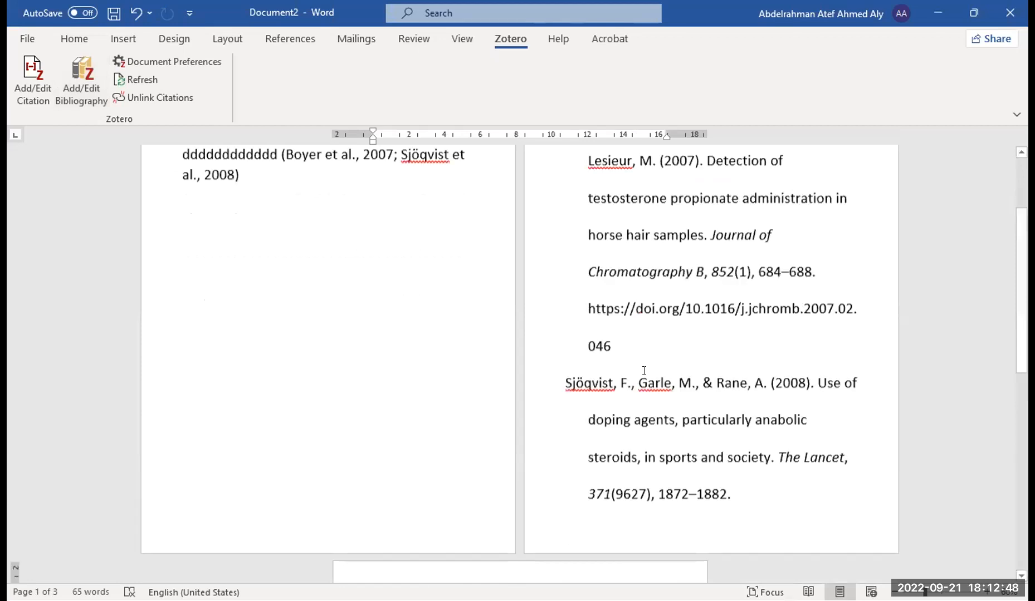
scroll(453, 280, "down", 4)
Set all the bibliography entries to single line spacing.
left_click_drag(453, 280, 563, 229)
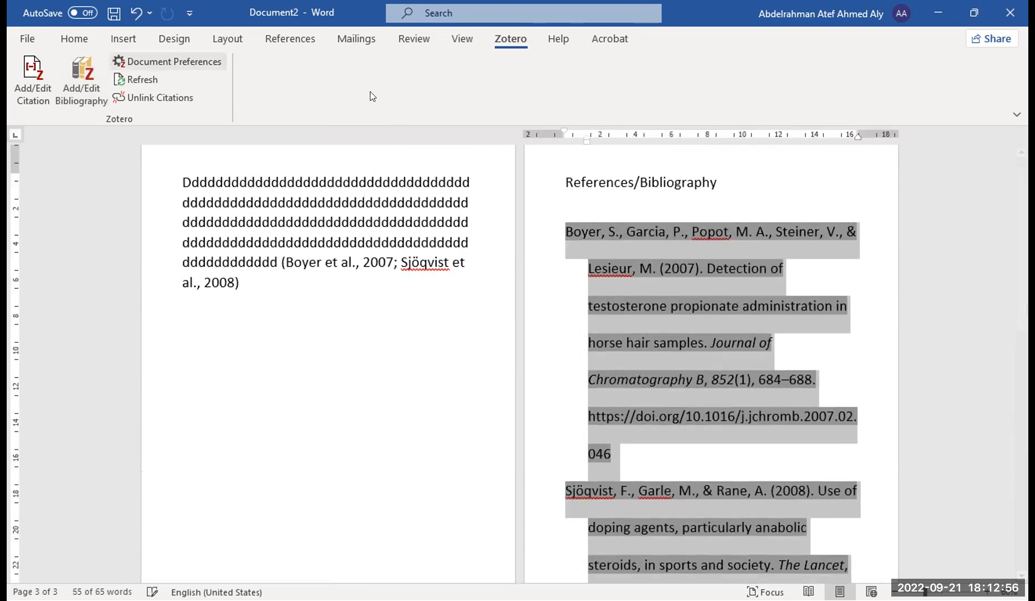
left_click(74, 39)
left_click(227, 39)
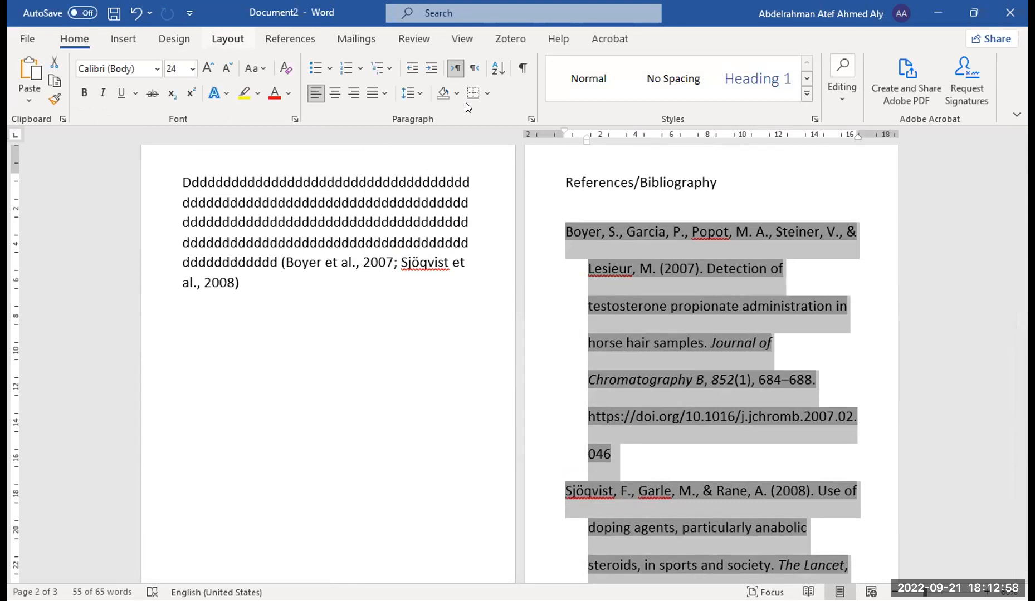
left_click(477, 104)
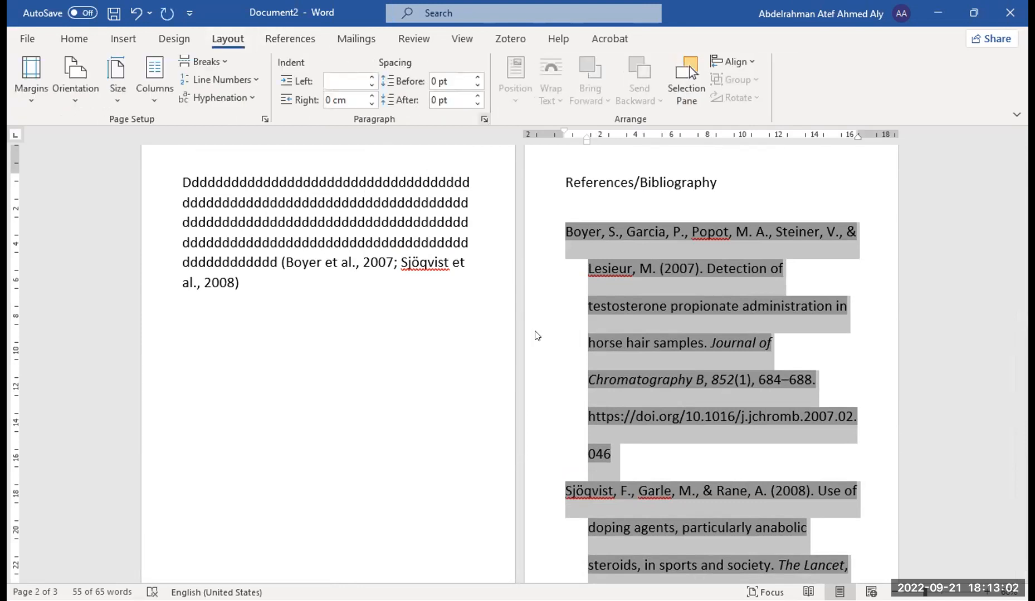
left_click(484, 119)
left_click(606, 337)
left_click(535, 352)
left_click(578, 491)
left_click(74, 39)
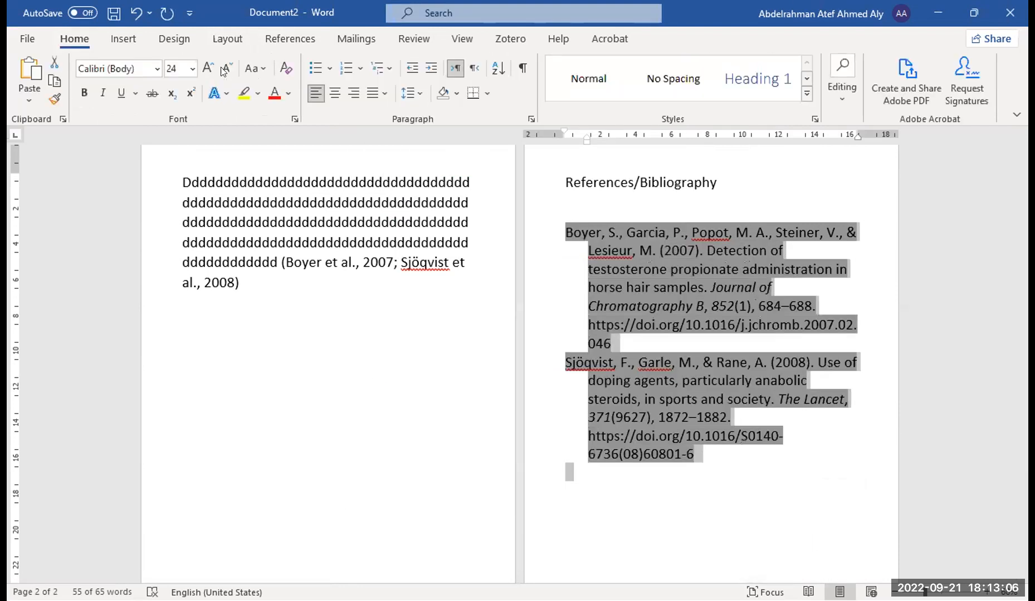
Reduce the font size of all the bibliography entries to 14 pt.
left_click(225, 68)
left_click(225, 68)
left_click(225, 68)
left_click(225, 68)
left_click(225, 68)
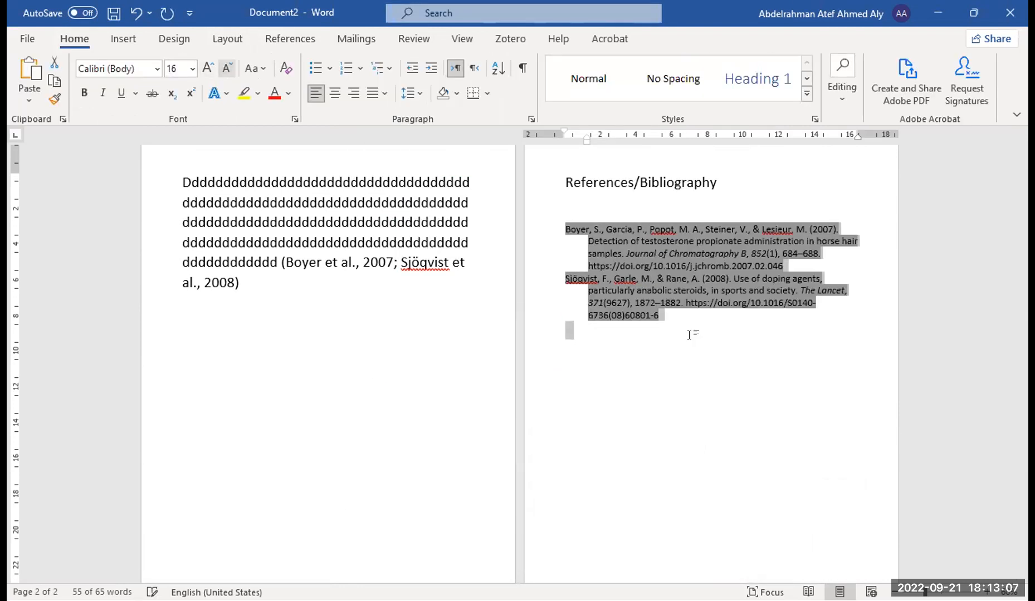
left_click(724, 334)
scroll(289, 213, "up", 4, "ctrl")
scroll(300, 232, "up", 2)
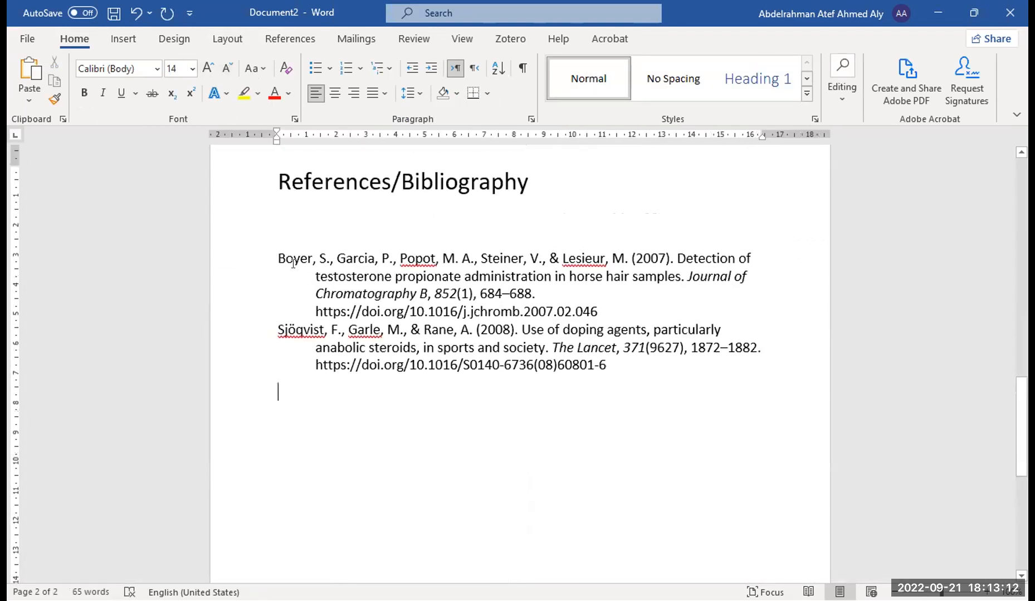
Examine the two bibliography entries, checking the journal title, volume number and DOI link of the 2007 reference.
left_click(300, 263, "shift")
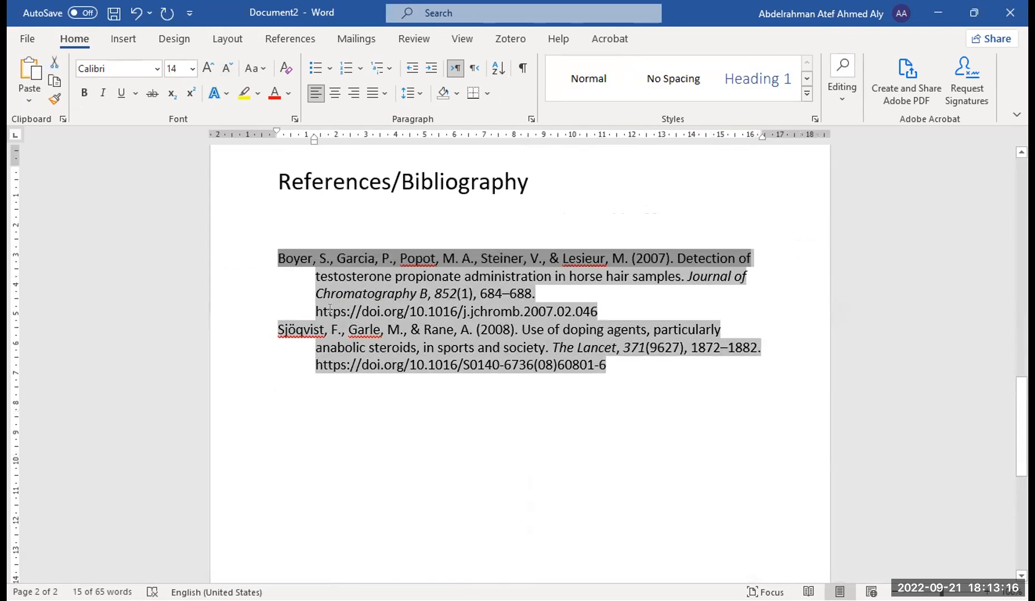
scroll(304, 273, "up", 4)
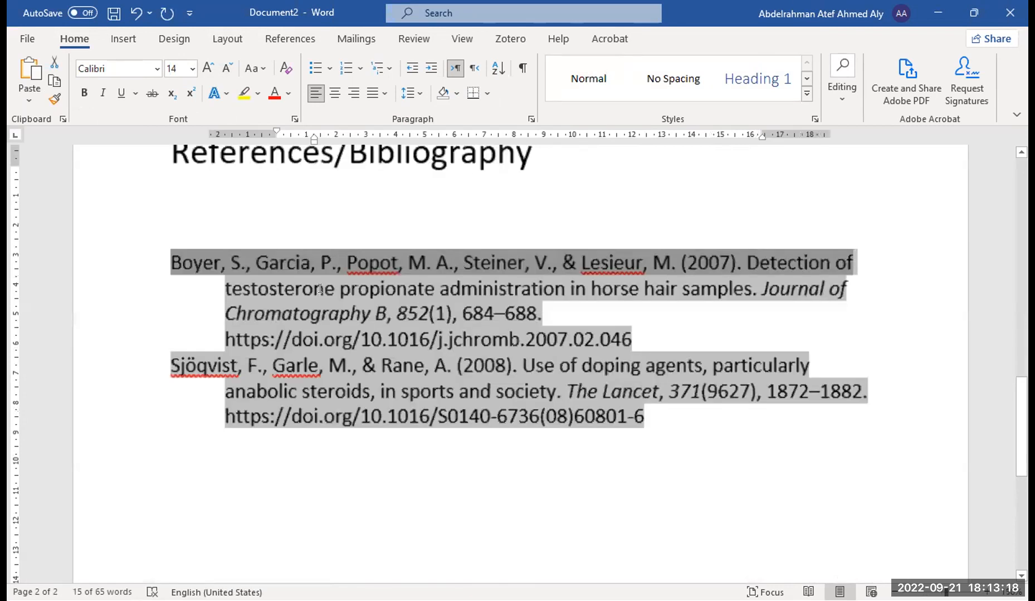
scroll(320, 288, "up", 1)
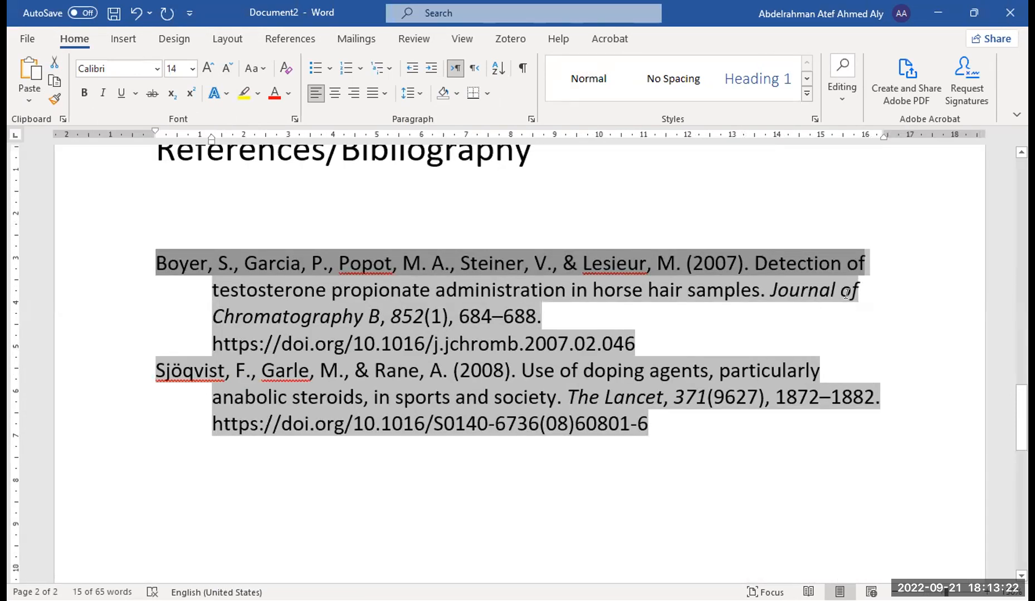
left_click_drag(771, 291, 429, 321)
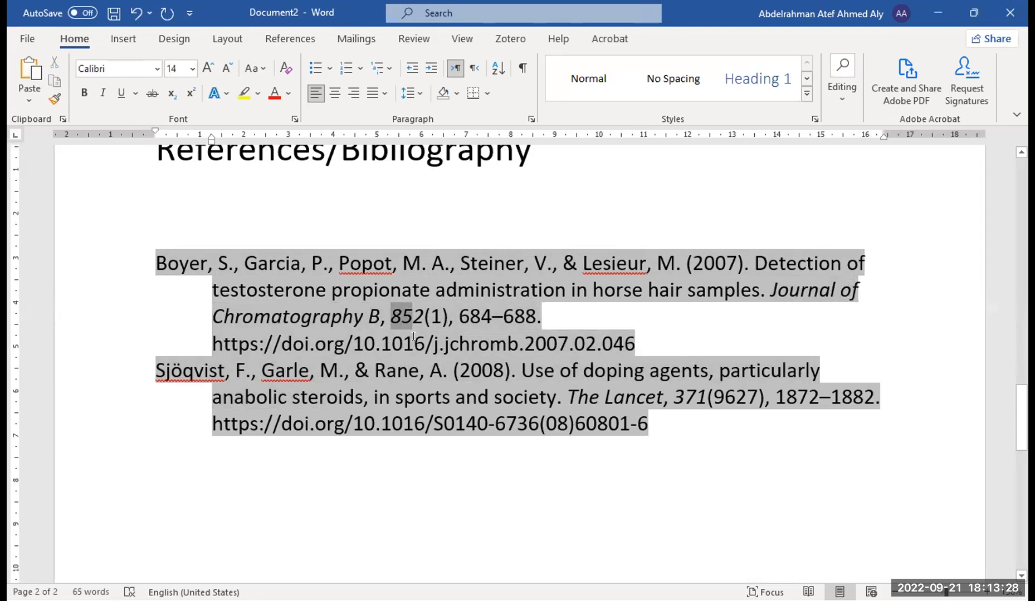
scroll(388, 346, "down", 3)
scroll(345, 230, "up", 1)
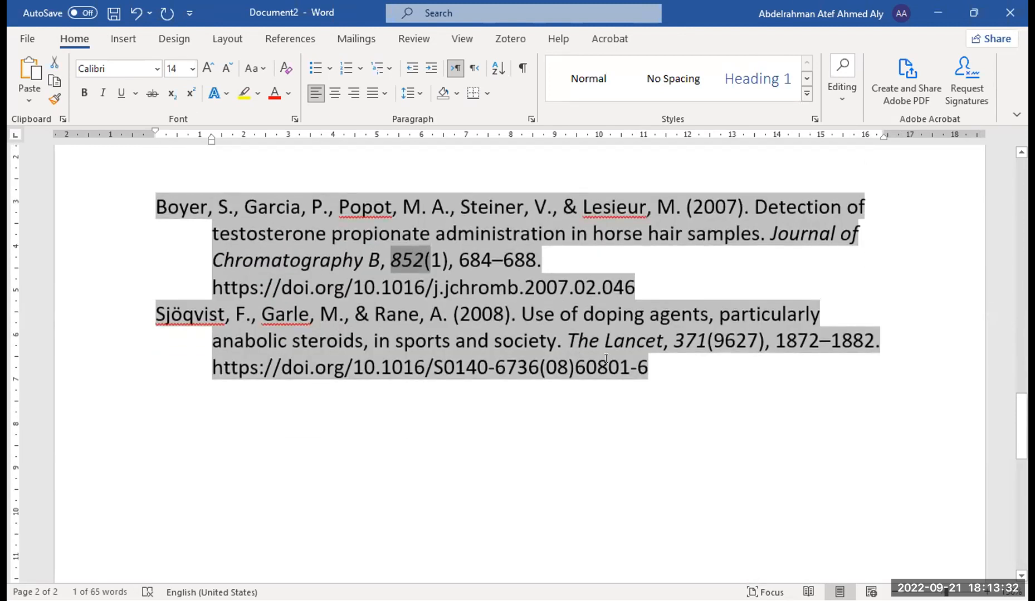
left_click_drag(653, 369, 230, 293)
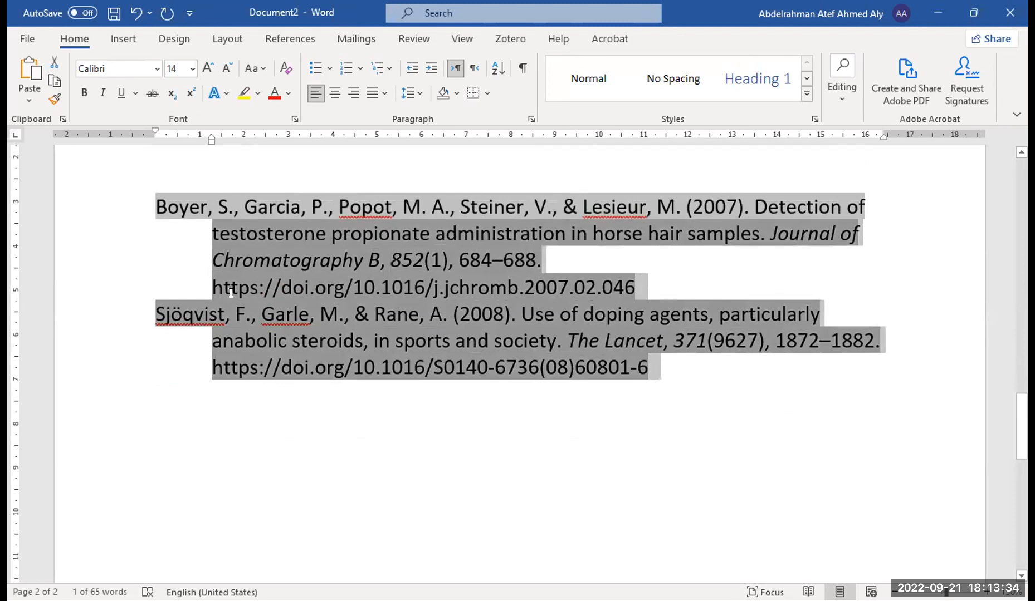
left_click(231, 289)
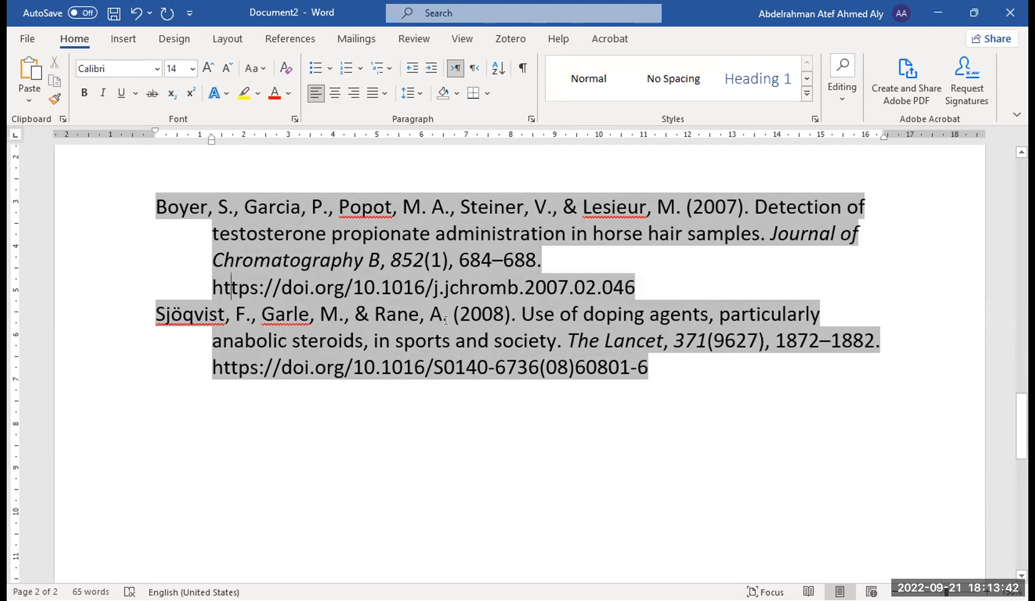
Add the 2021 article on GABA modulators to the in-text citation on page 1 using Zotero.
scroll(445, 321, "down", 1)
scroll(457, 321, "up", 5)
scroll(488, 320, "down", 2)
scroll(502, 325, "up", 3)
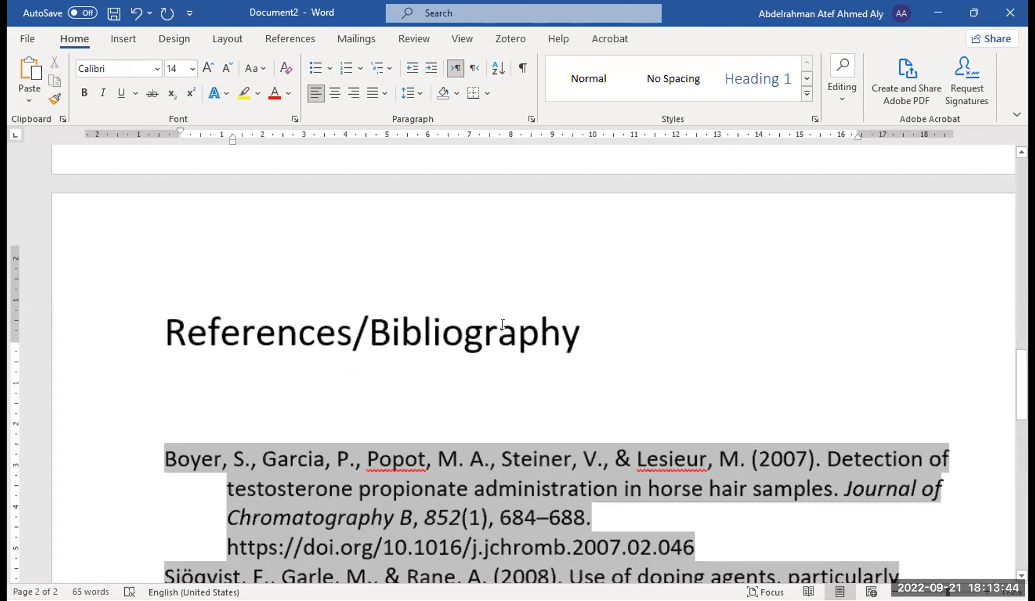
scroll(502, 325, "up", 1)
scroll(498, 323, "up", 8)
scroll(569, 224, "down", 4)
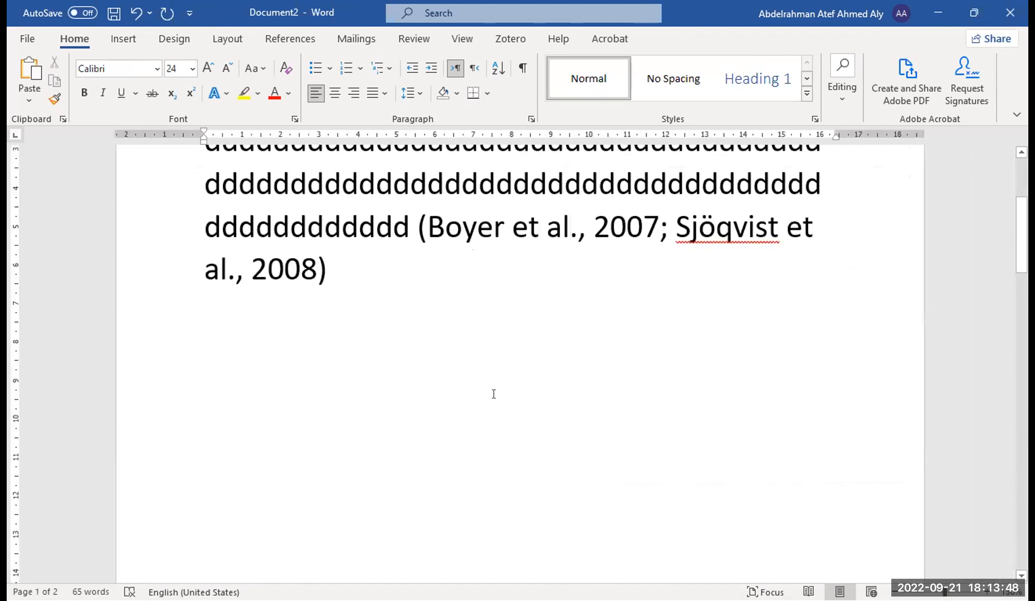
scroll(494, 395, "down", 6)
scroll(480, 331, "down", 3)
scroll(606, 285, "up", 10)
scroll(606, 279, "up", 5)
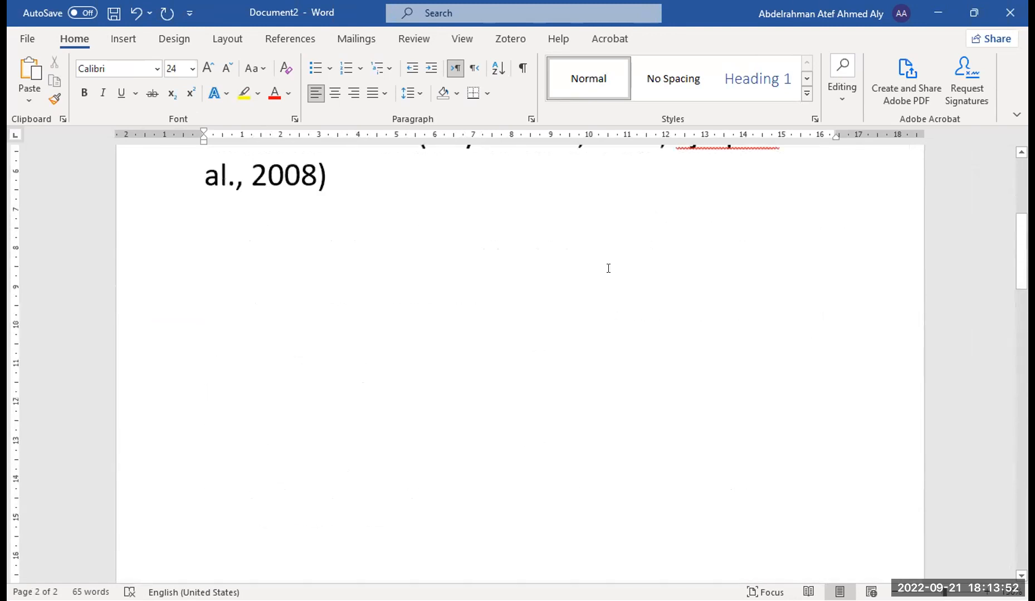
left_click(610, 274)
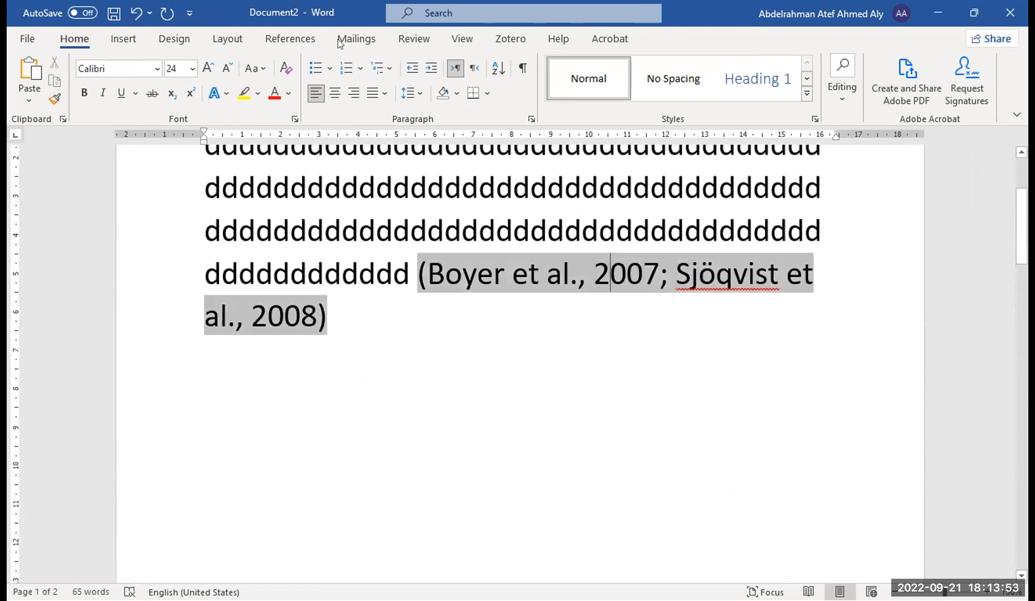
left_click(504, 39)
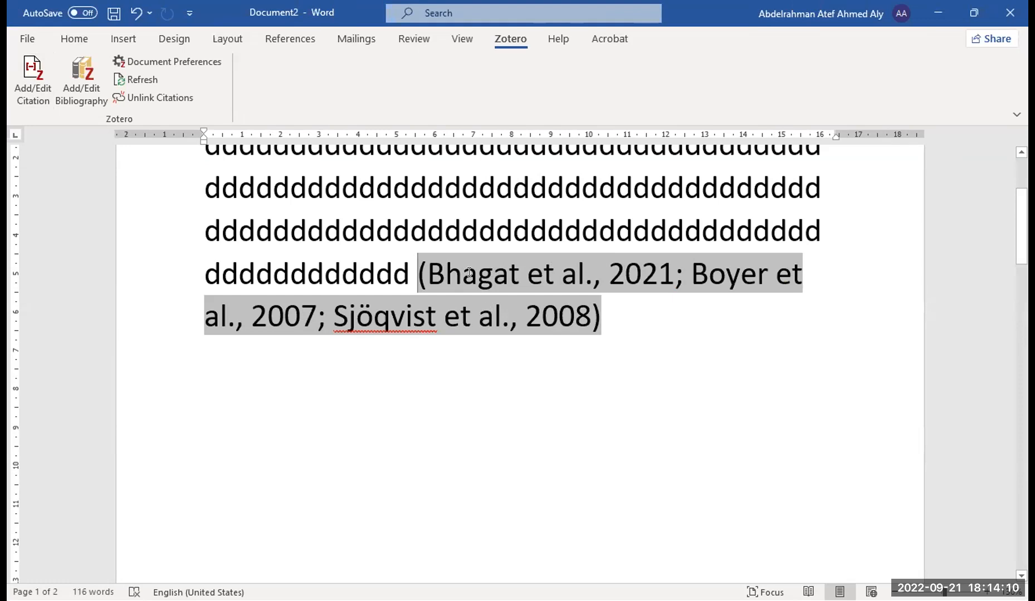
Examine the references page to check the entries in the updated bibliography.
scroll(470, 294, "down", 5)
scroll(470, 295, "down", 15)
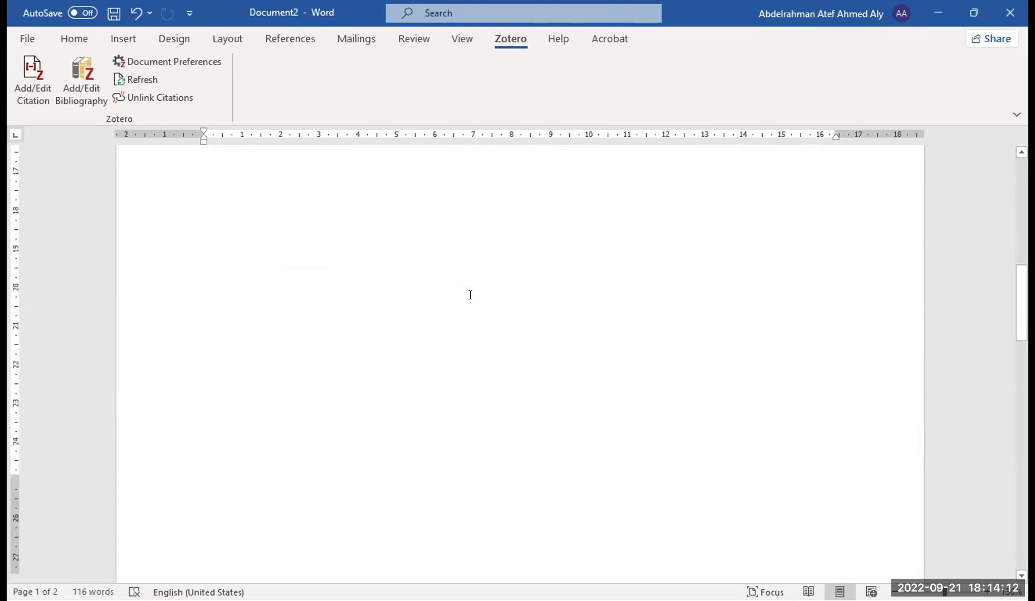
scroll(564, 321, "down", 6)
scroll(564, 320, "up", 3)
scroll(483, 294, "down", 5, "ctrl")
scroll(482, 307, "up", 3)
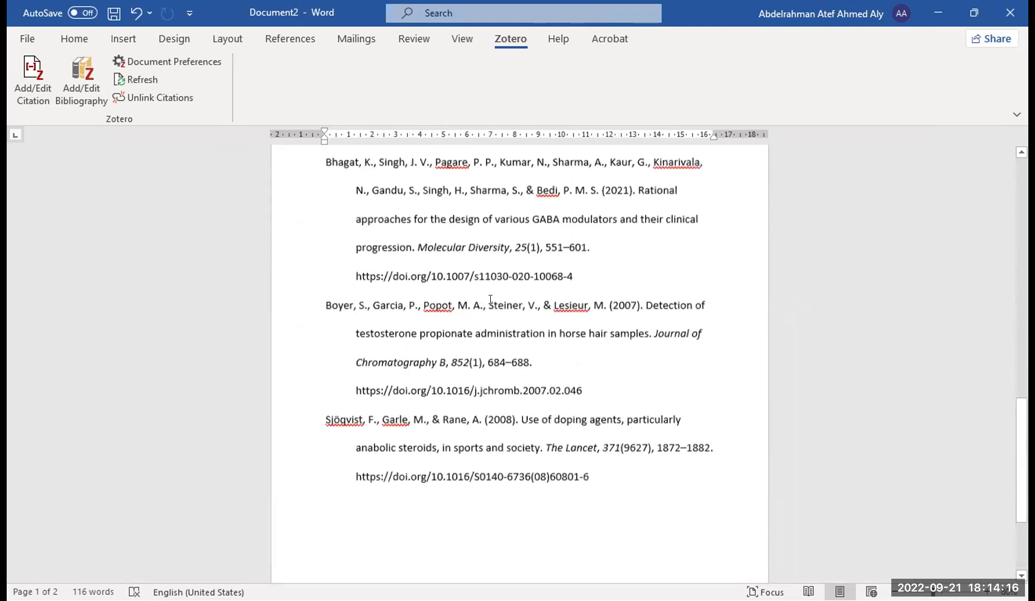
scroll(488, 332, "down", 2)
scroll(344, 291, "down", 2)
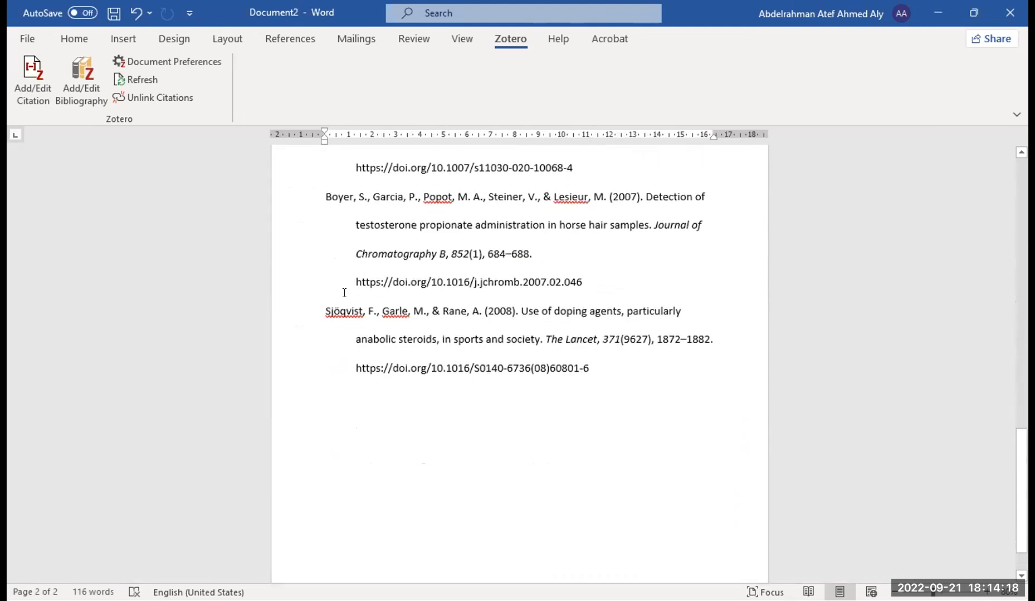
Set the line spacing of the whole bibliography list under References/Bibliography to Single.
triple_click(342, 288)
scroll(334, 281, "up", 2)
left_click(326, 274, "shift")
left_click_drag(325, 275, 186, 92)
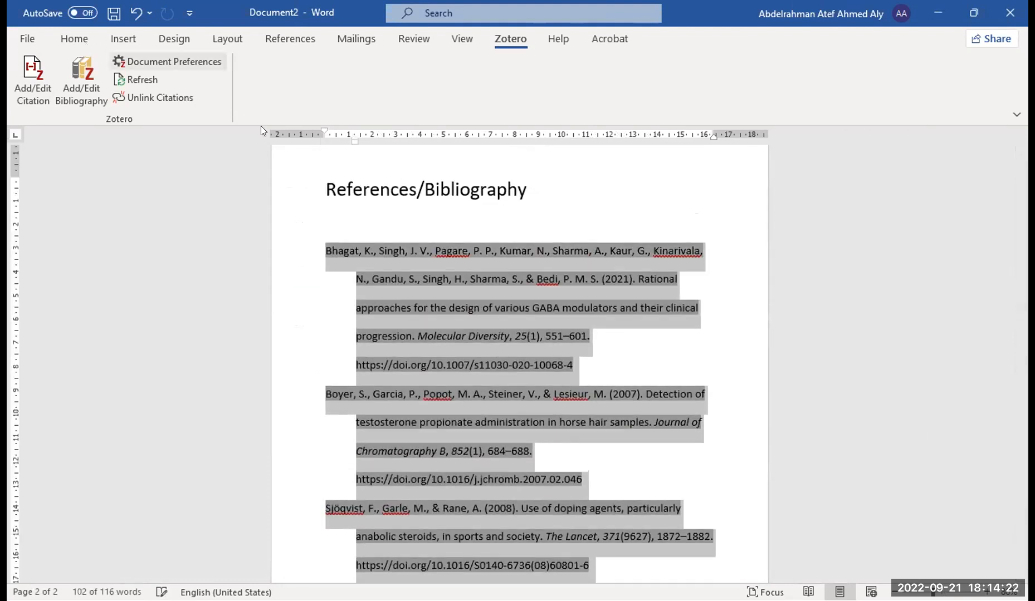
left_click(74, 39)
scroll(515, 361, "up", 5)
scroll(514, 361, "up", 6)
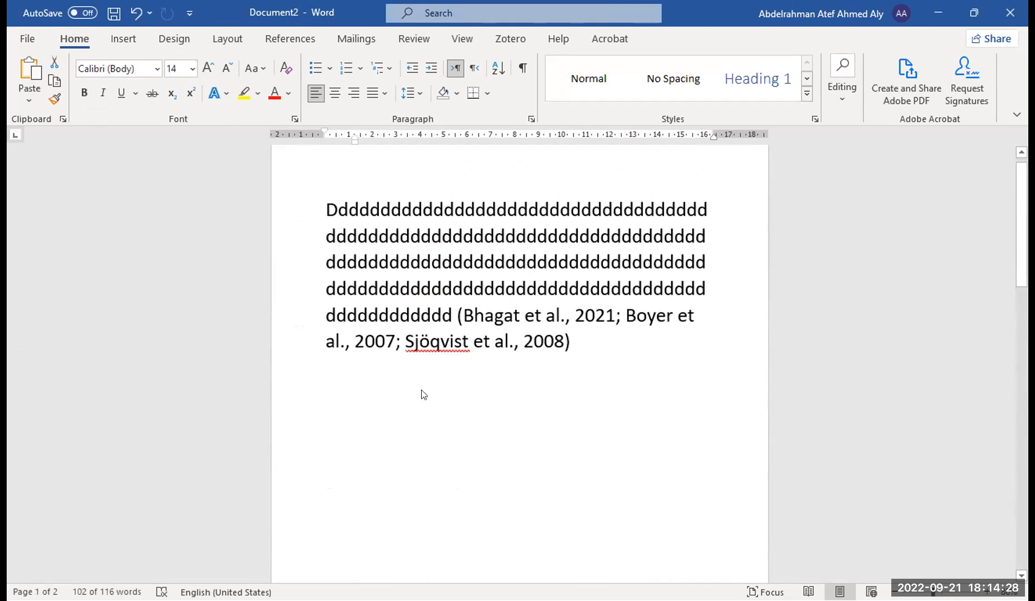
scroll(402, 296, "down", 10)
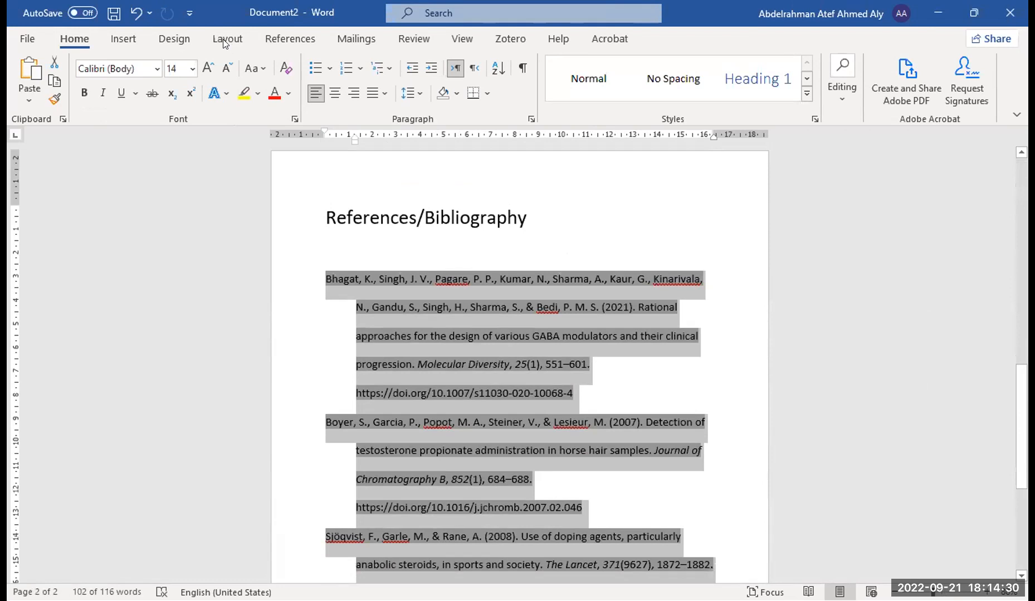
left_click(223, 39)
key("alt+p")
key("p")
key("g")
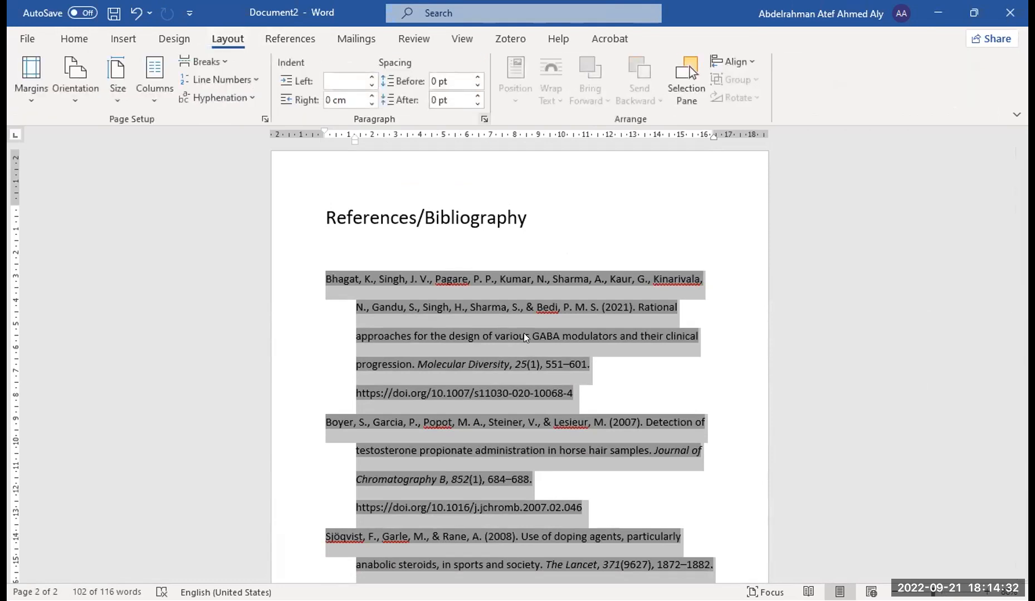
left_click(606, 338)
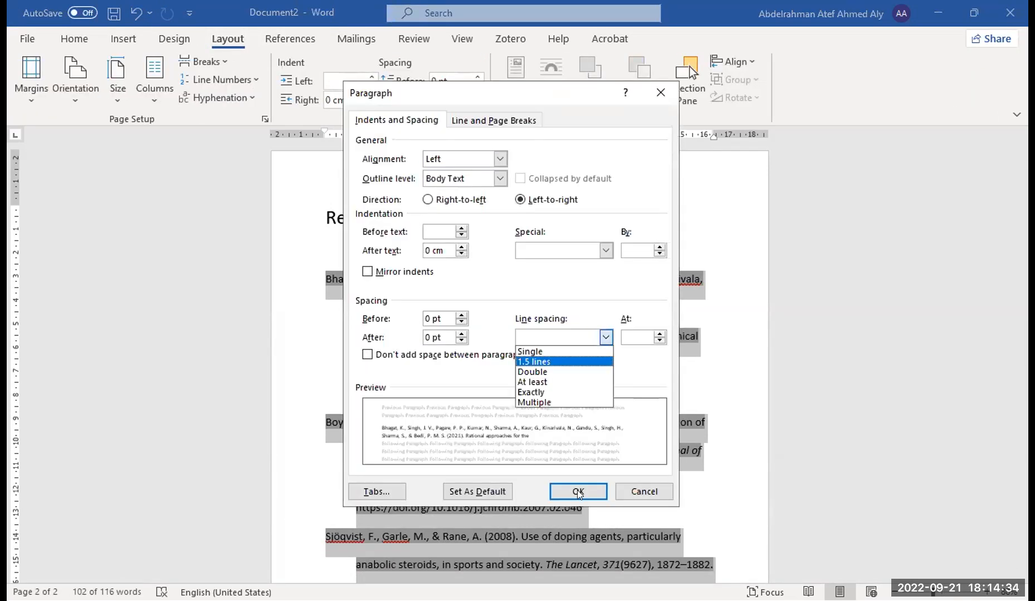
left_click(537, 352)
left_click(578, 492)
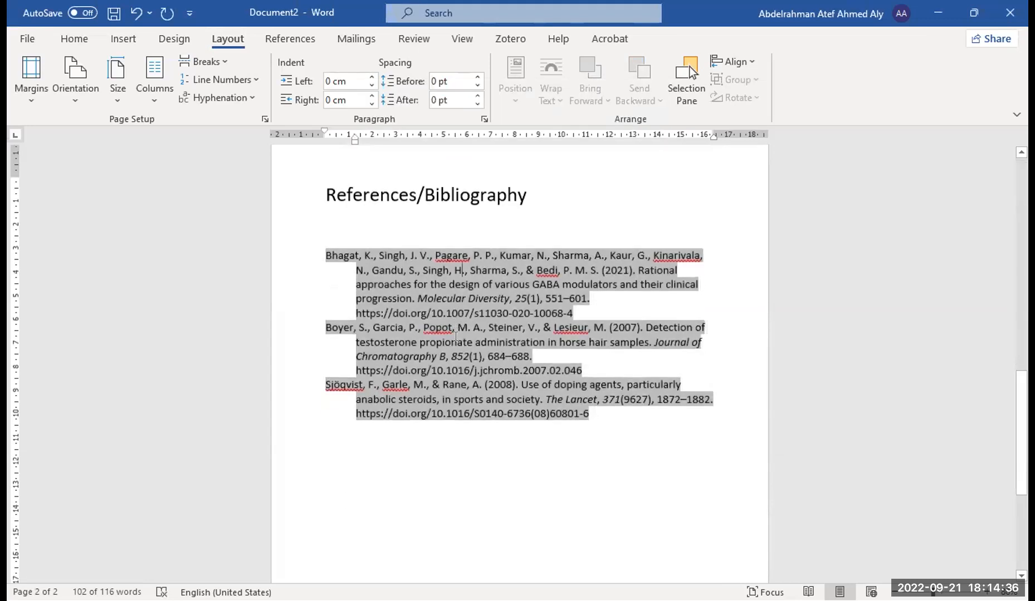
Change the citation style to IEEE in the Zotero document preferences.
scroll(457, 334, "up", 5)
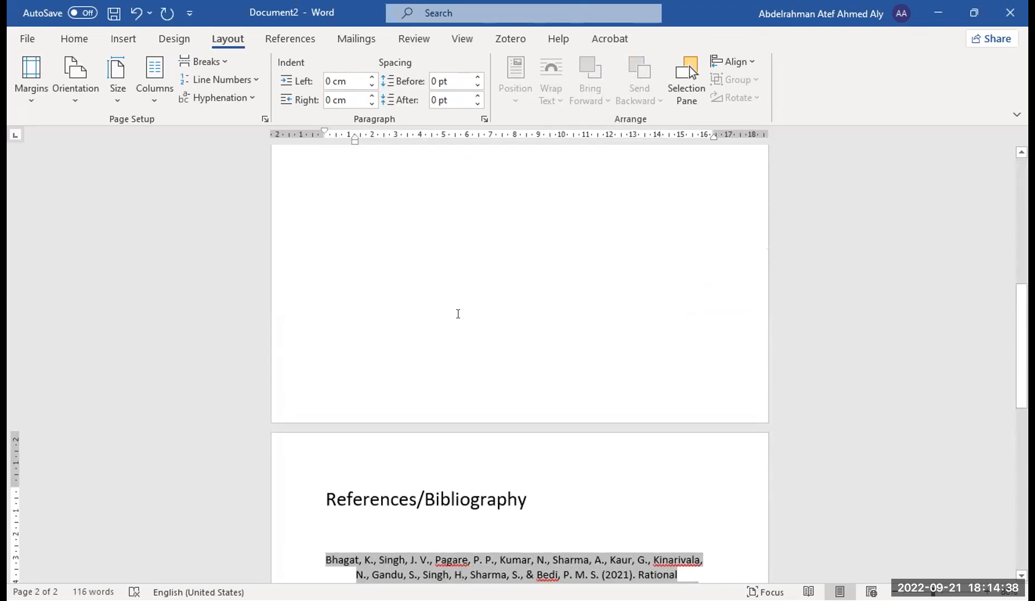
scroll(468, 295, "up", 10)
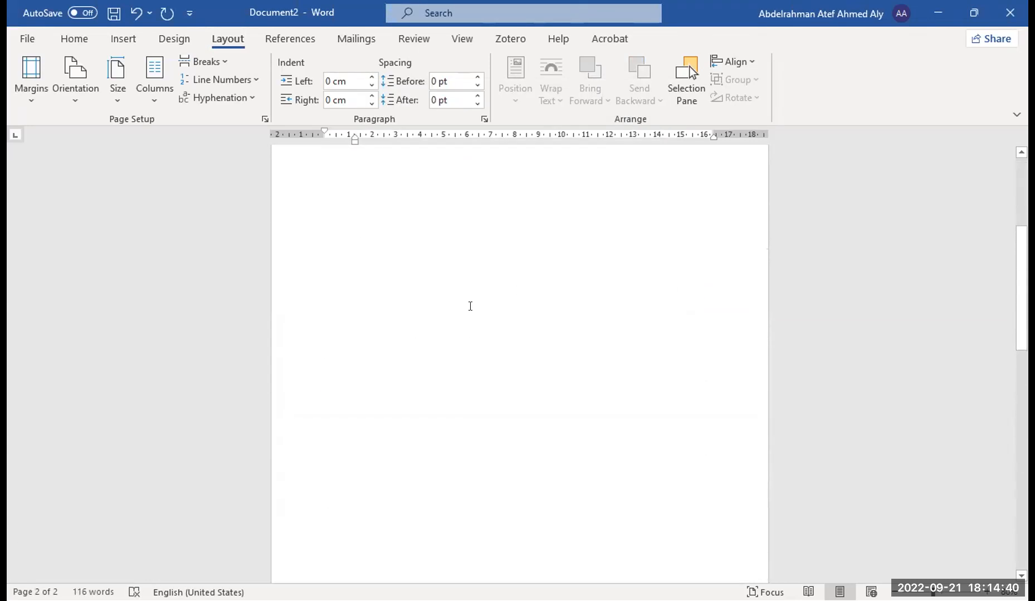
scroll(467, 294, "up", 3)
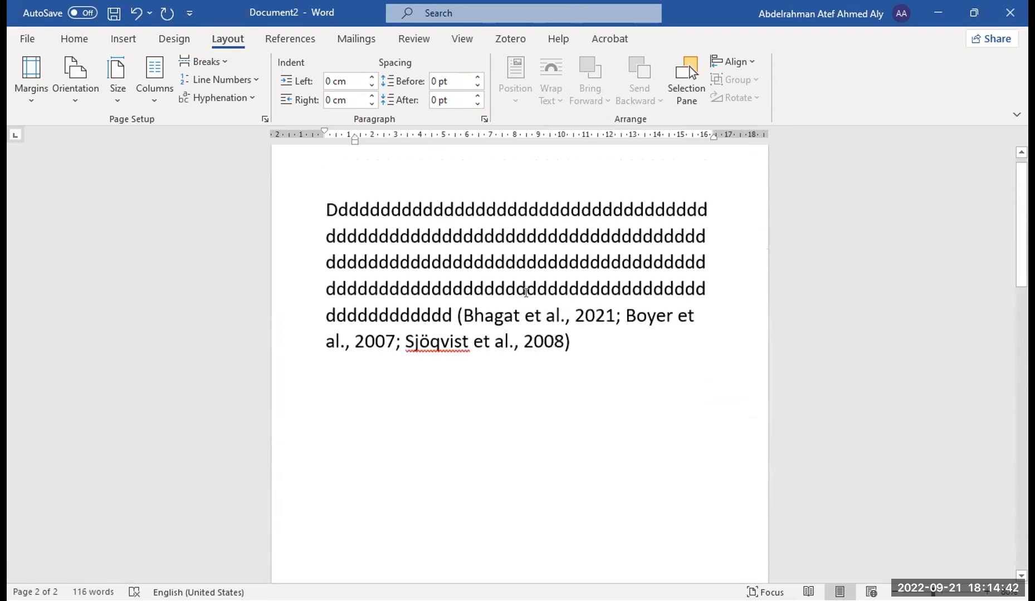
left_click(522, 316)
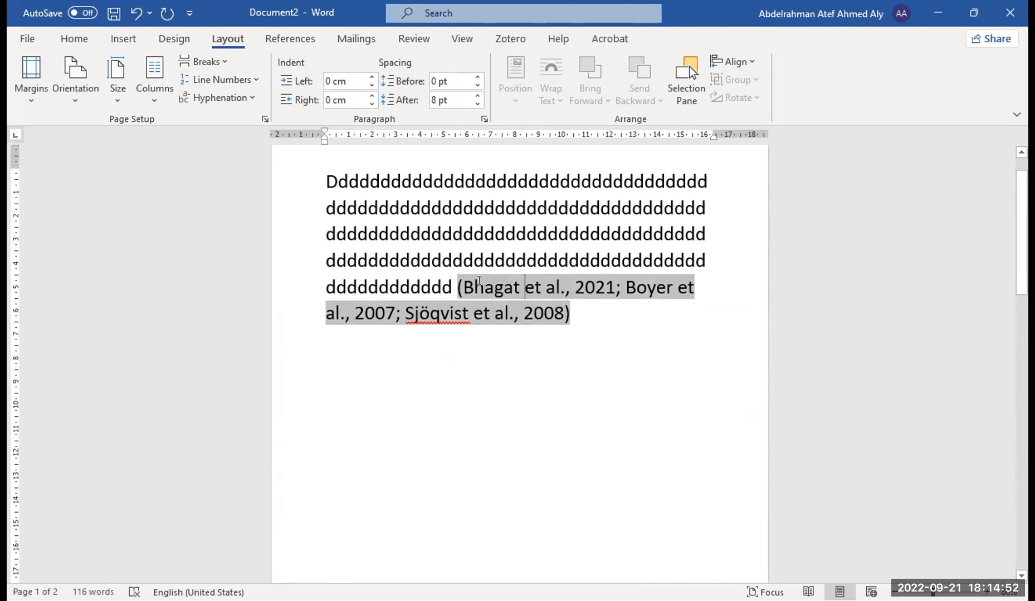
left_click(504, 40)
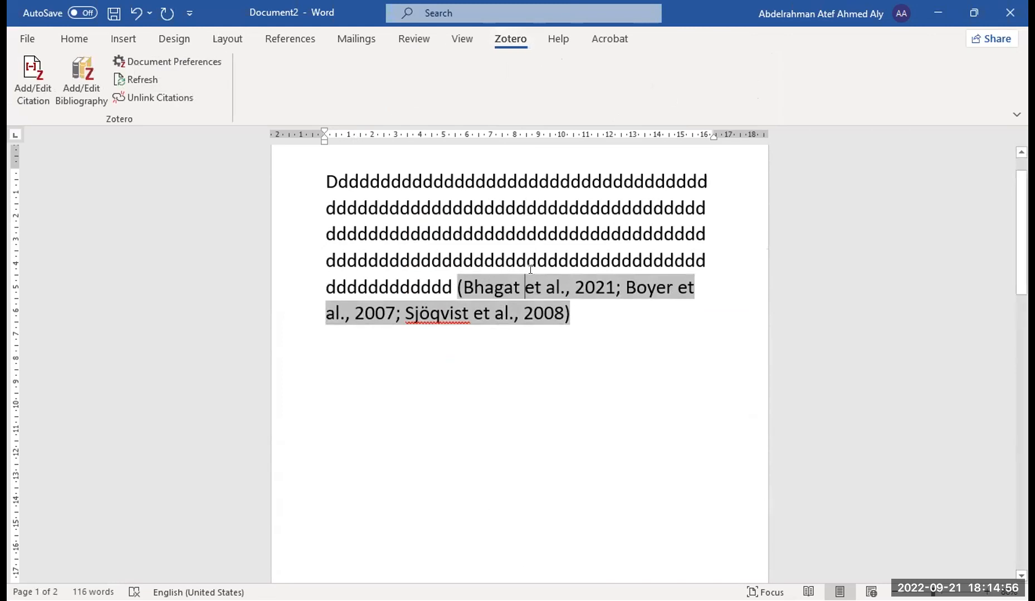
scroll(139, 146, "down", 1)
scroll(161, 71, "up", 1)
left_click(173, 62)
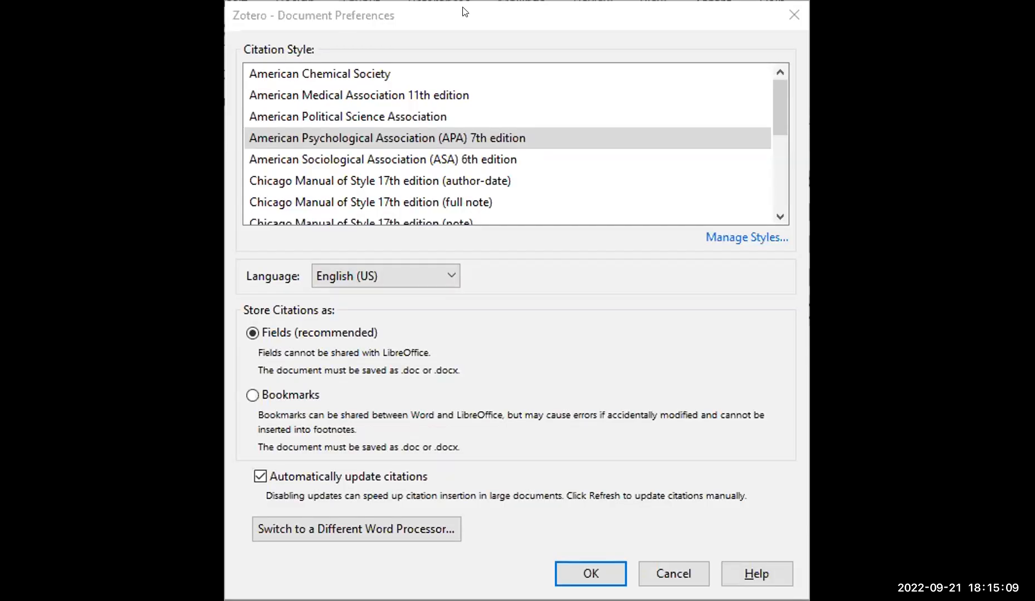
left_click(788, 451)
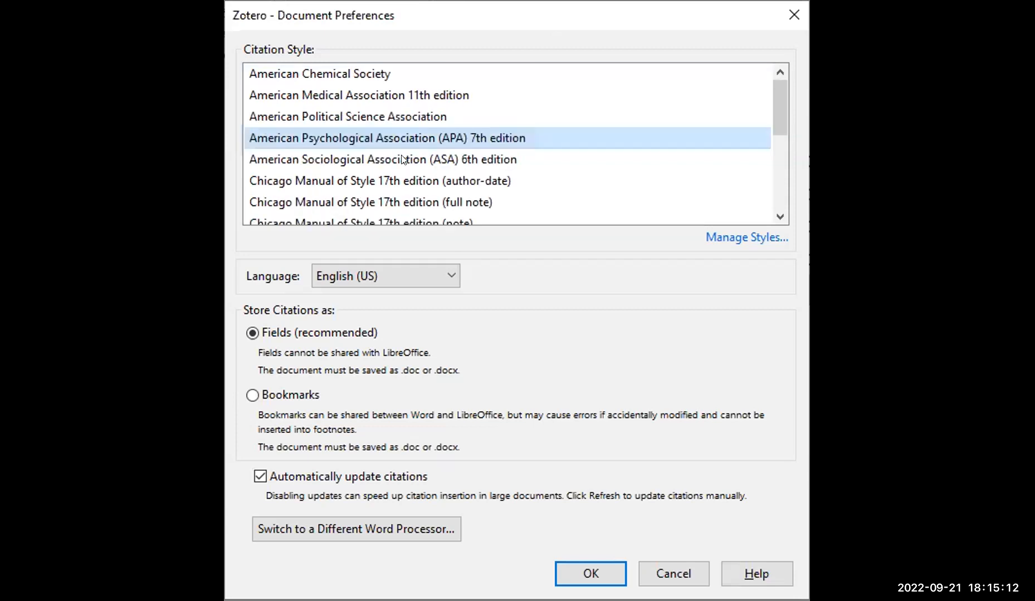
scroll(480, 82, "down", 1)
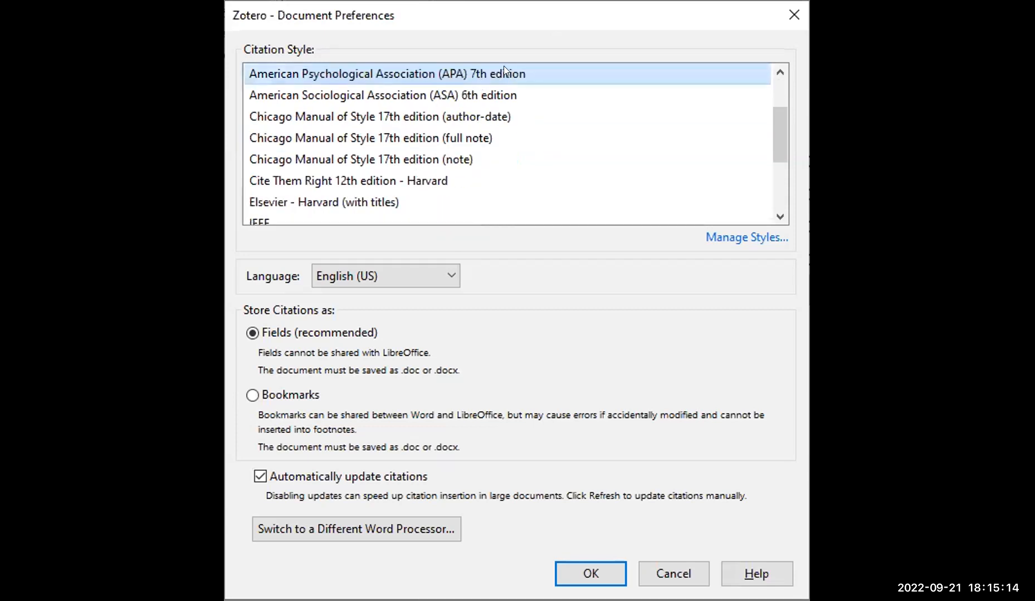
scroll(358, 192, "down", 1)
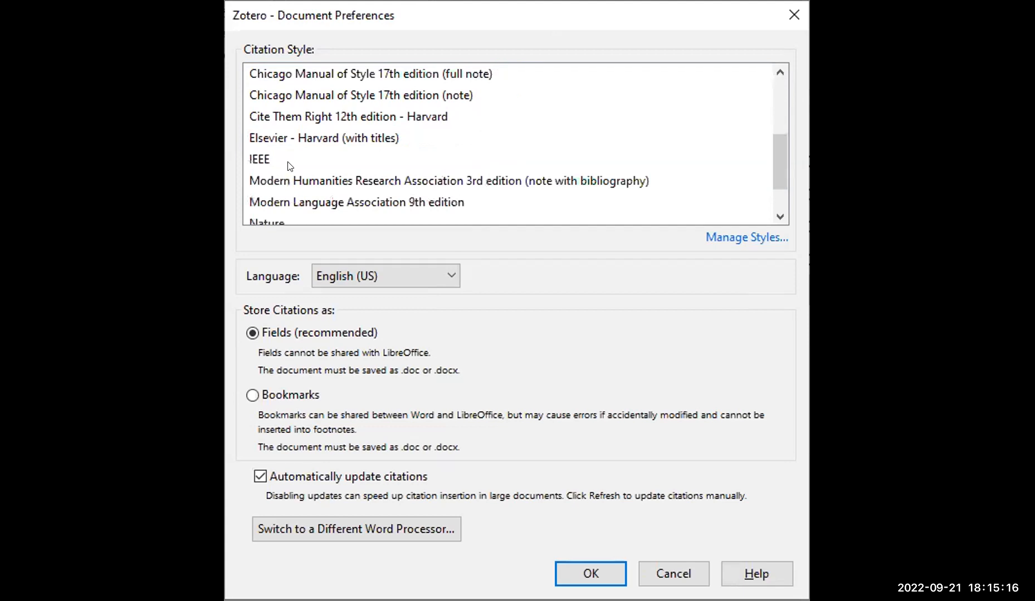
left_click(276, 161)
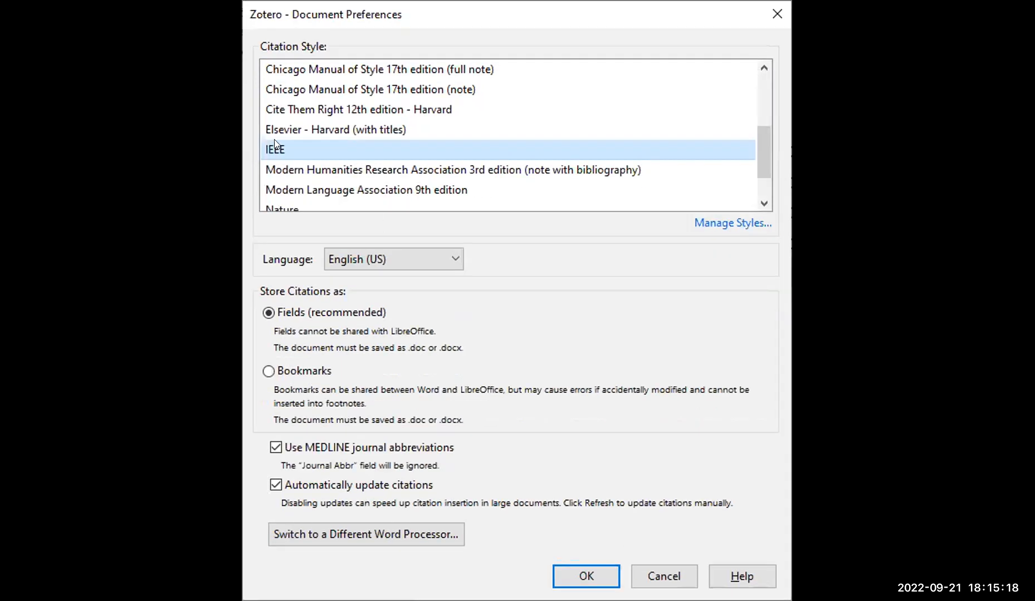
left_click(582, 570)
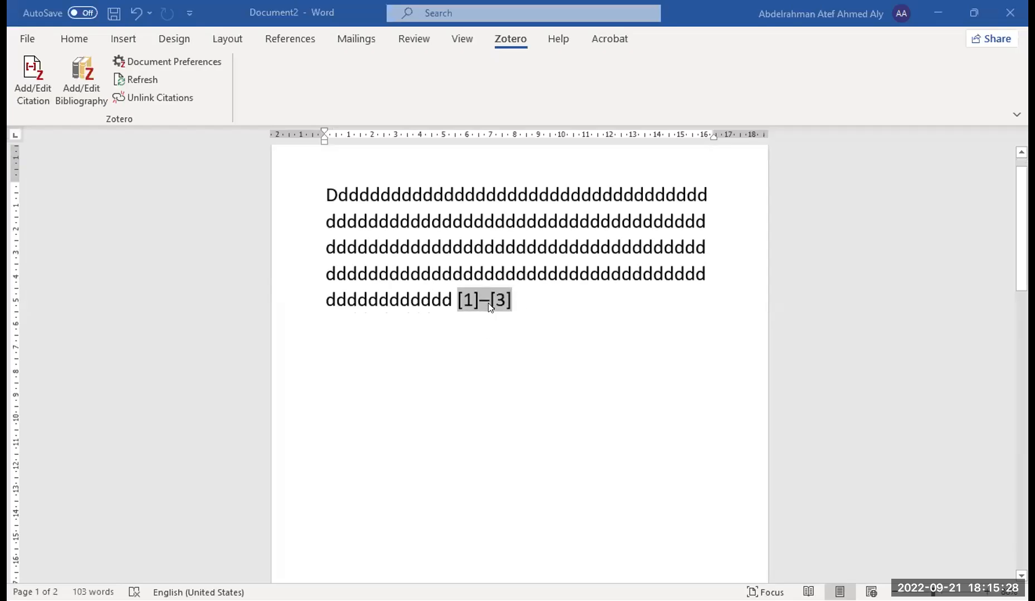
scroll(440, 239, "down", 2)
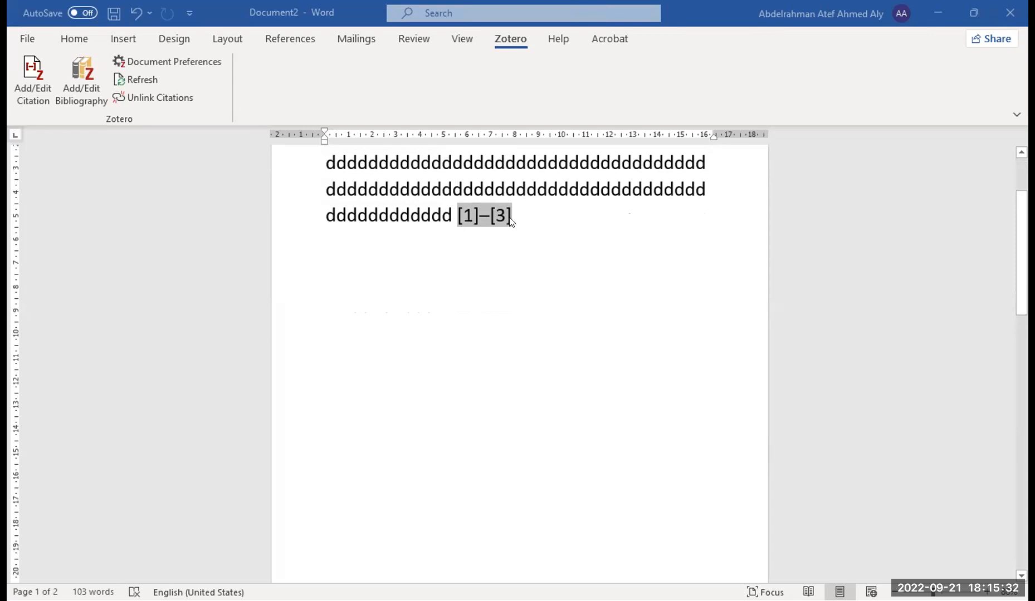
Examine the IEEE-formatted entries under References/Bibliography, focusing on the authors, page range, date and DOI of the first reference.
scroll(489, 217, "down", 6)
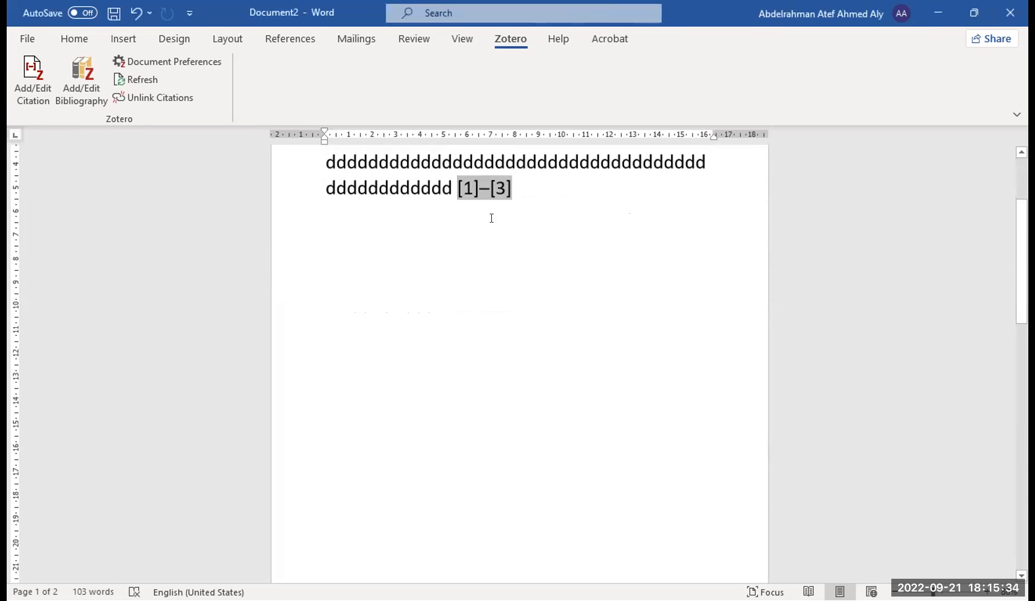
scroll(493, 244, "down", 6)
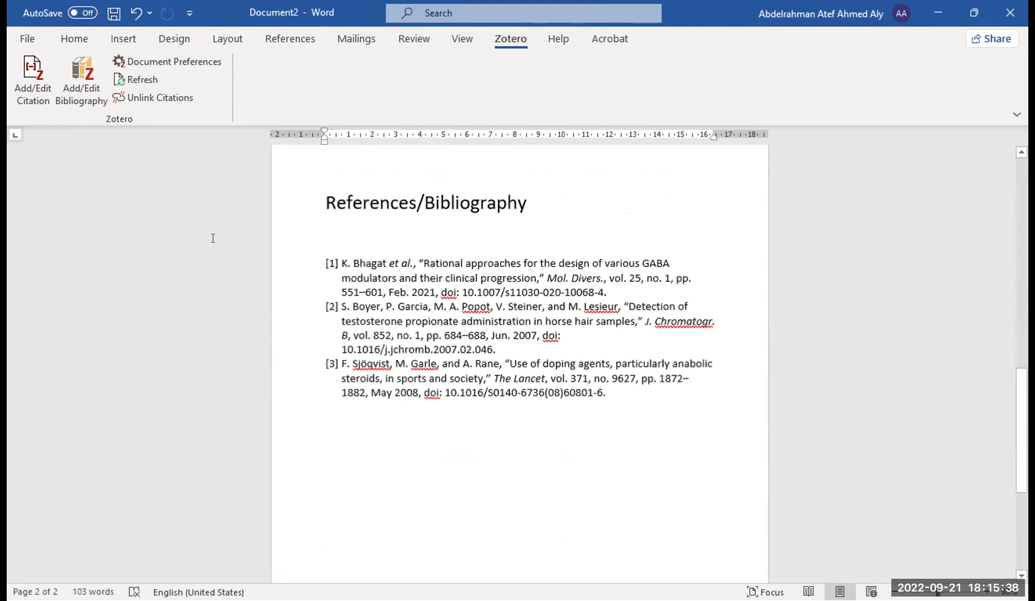
scroll(211, 235, "up", 5)
scroll(189, 218, "down", 2)
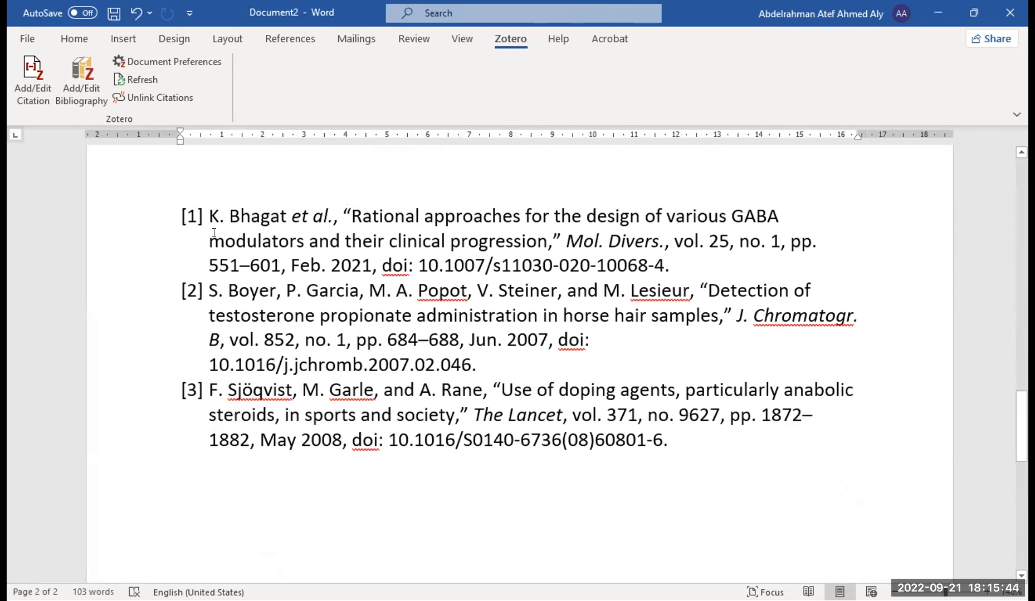
left_click(214, 218)
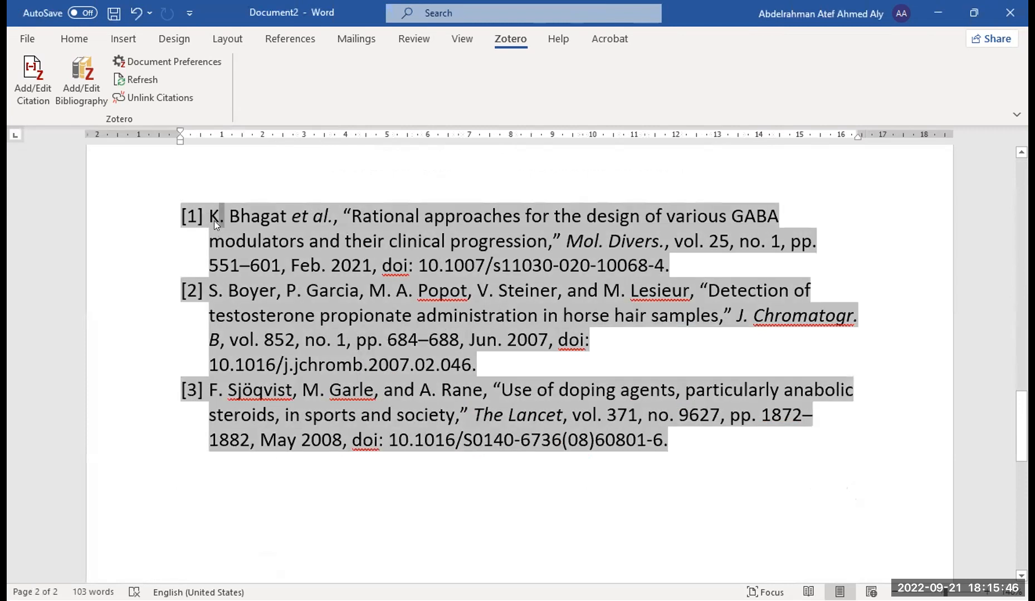
double_click(212, 219)
left_click(219, 219)
left_click_drag(292, 220, 327, 217)
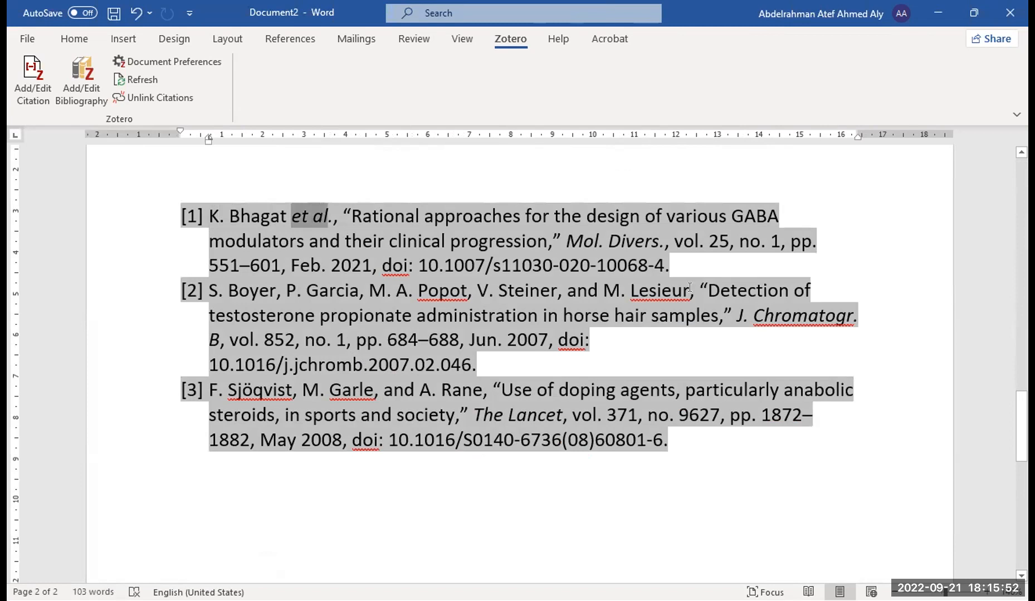
left_click_drag(695, 240, 802, 259)
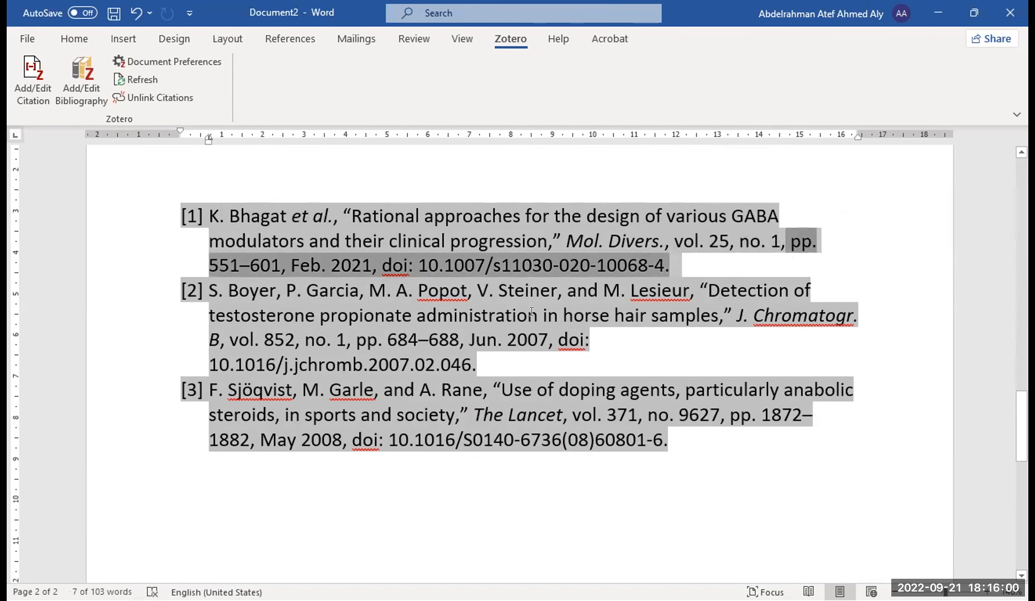
scroll(509, 342, "down", 4)
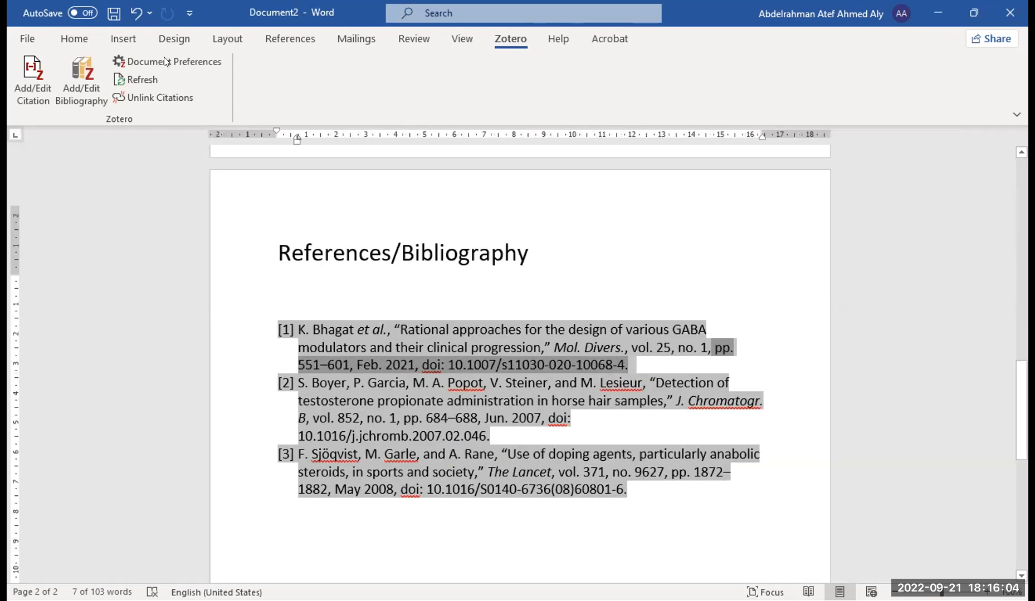
Compare the numbered in-text citation on page 1 with the numbered entries in the References/Bibliography list.
scroll(489, 368, "up", 5)
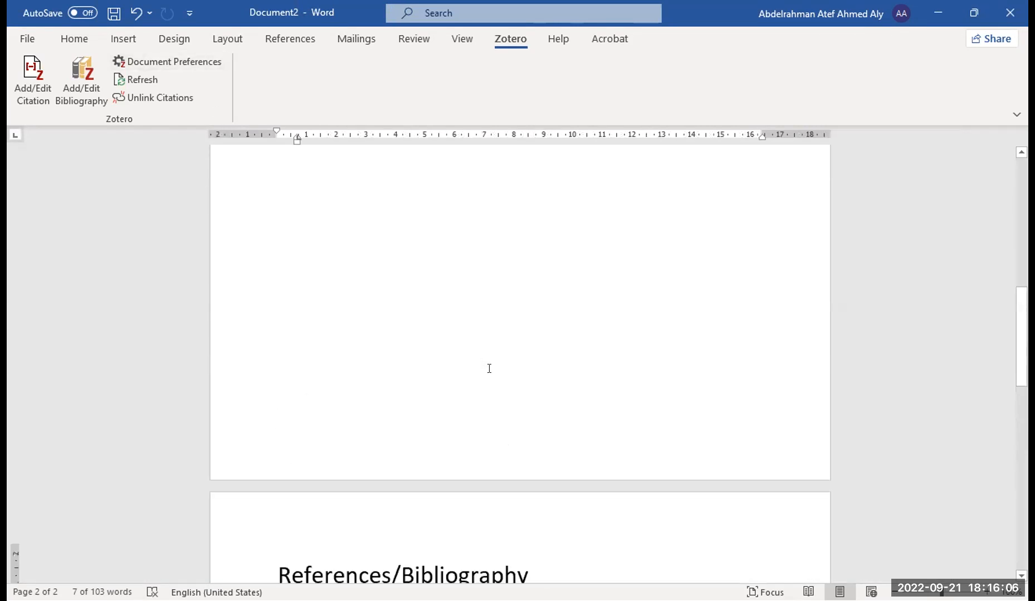
scroll(489, 368, "up", 8)
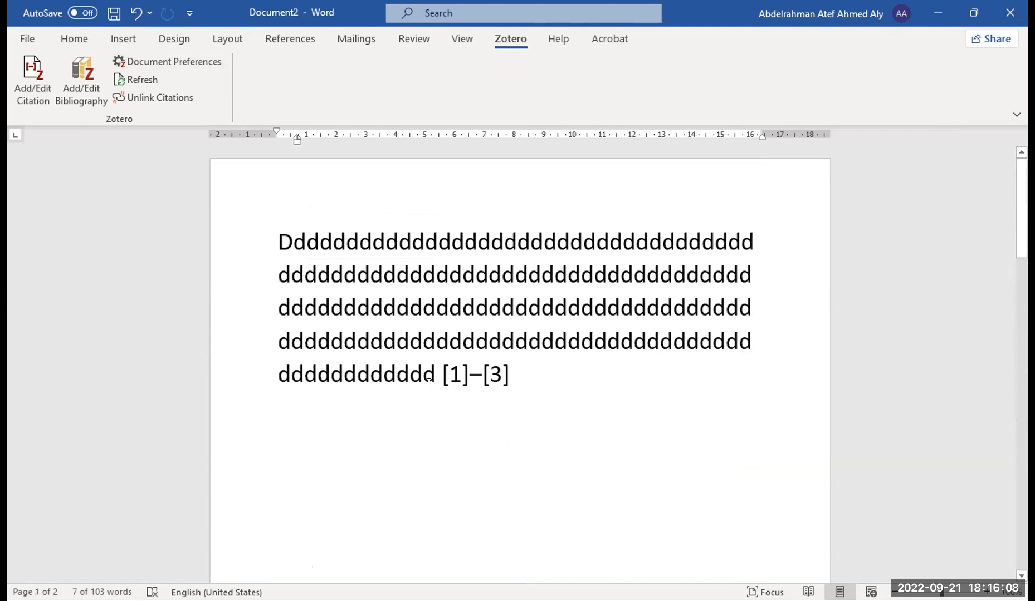
scroll(428, 383, "down", 1)
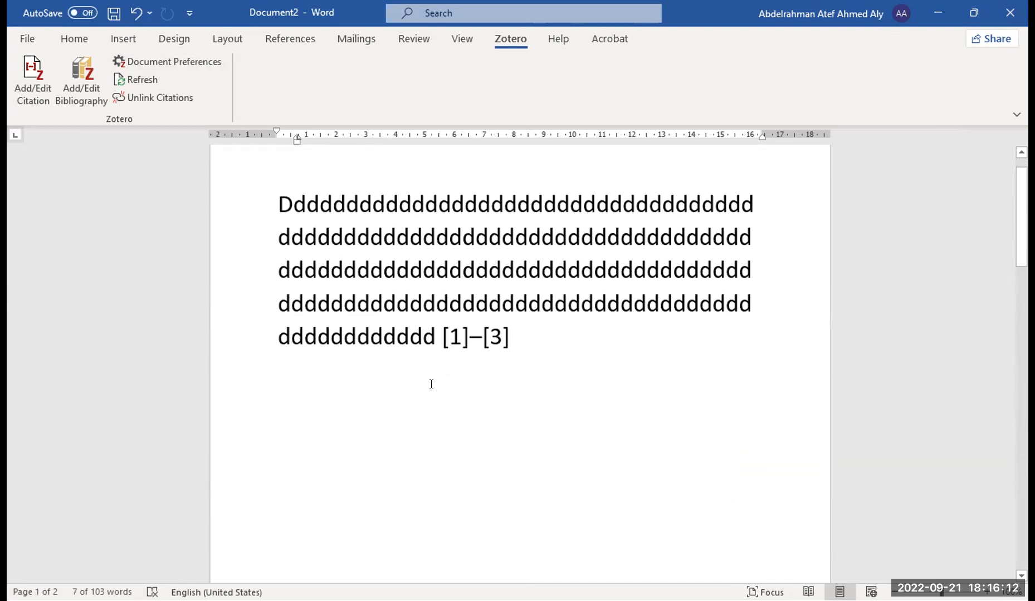
scroll(504, 371, "down", 1)
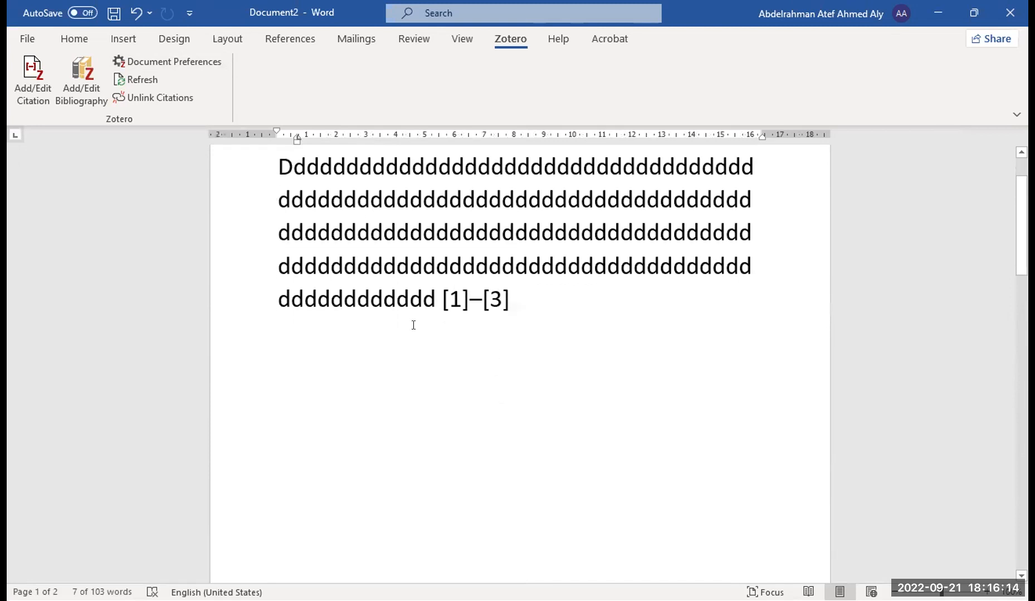
scroll(441, 367, "up", 1)
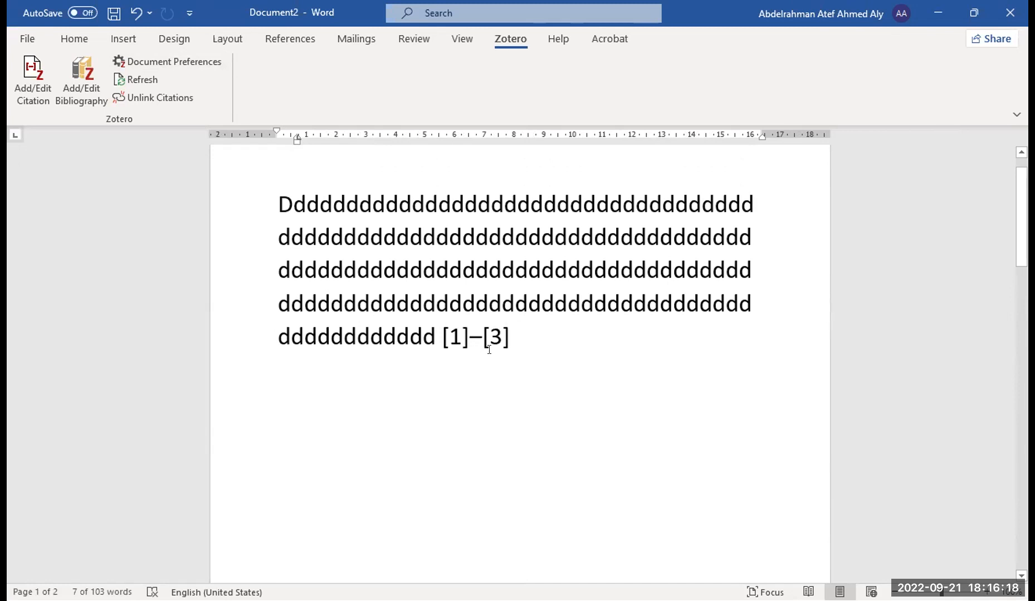
left_click(478, 341)
scroll(471, 392, "down", 5)
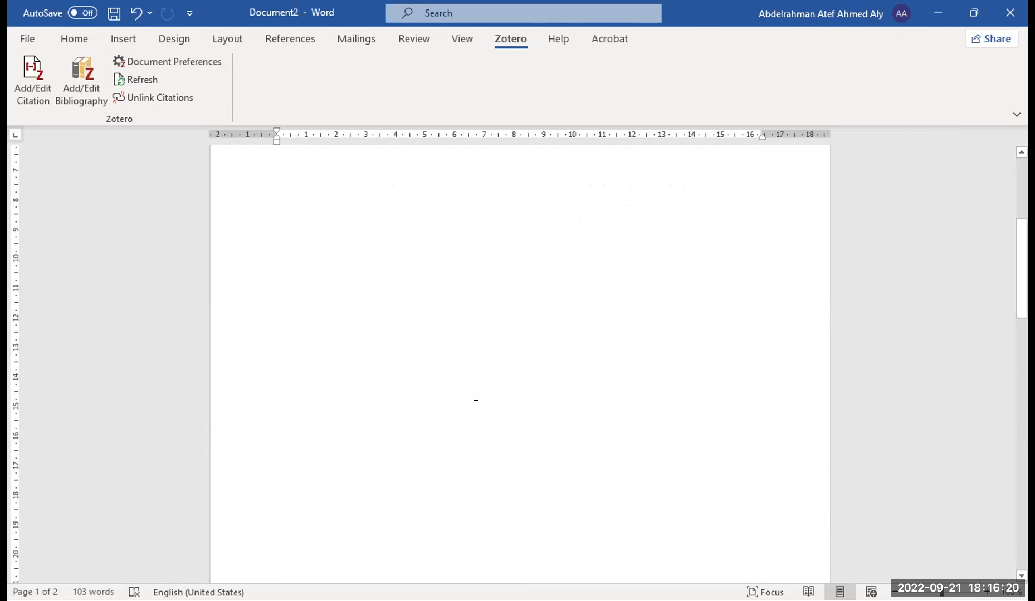
scroll(476, 396, "down", 8)
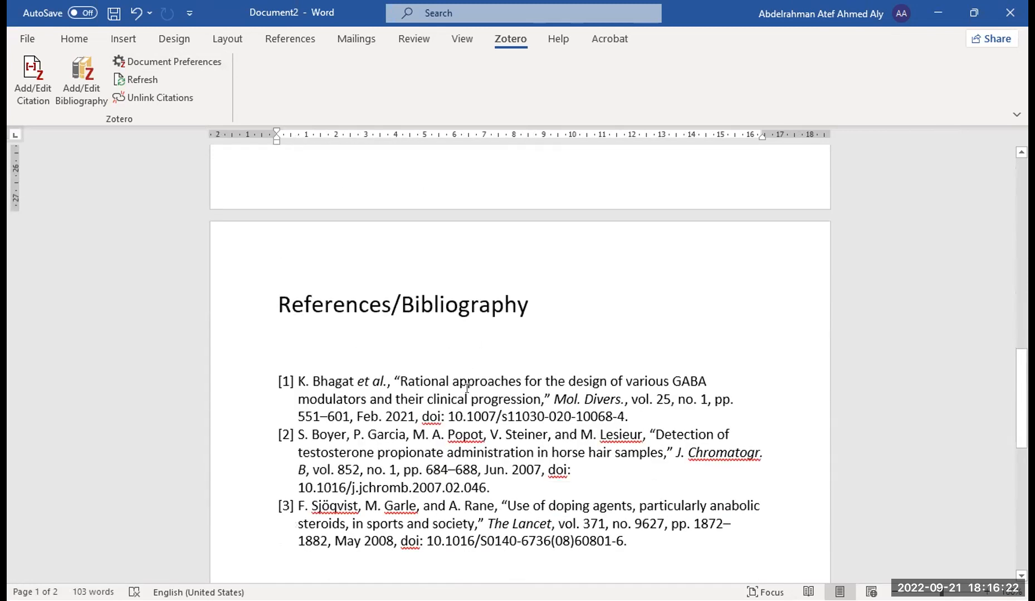
scroll(467, 388, "up", 10)
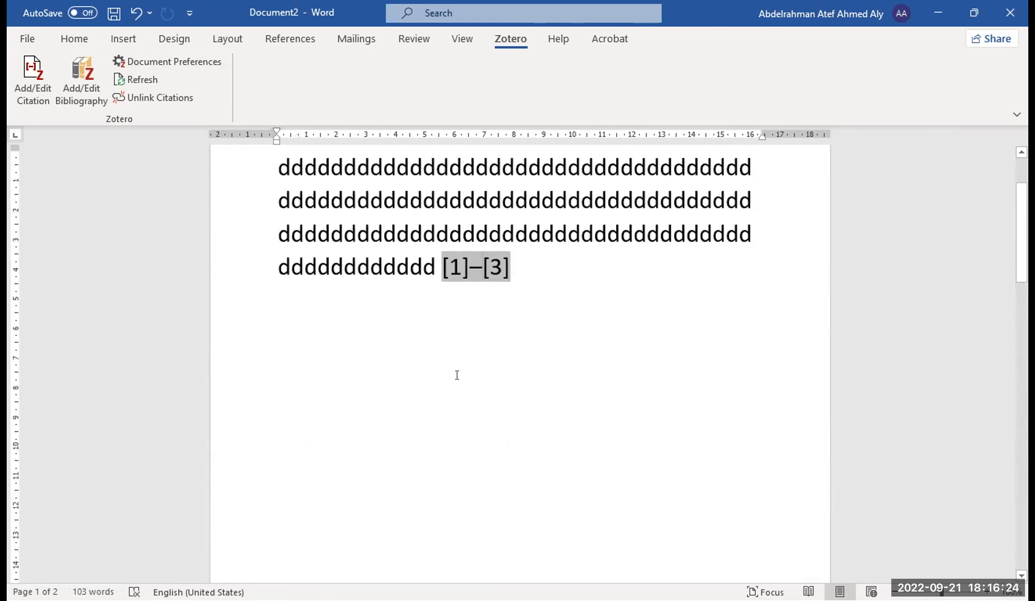
scroll(453, 372, "up", 1)
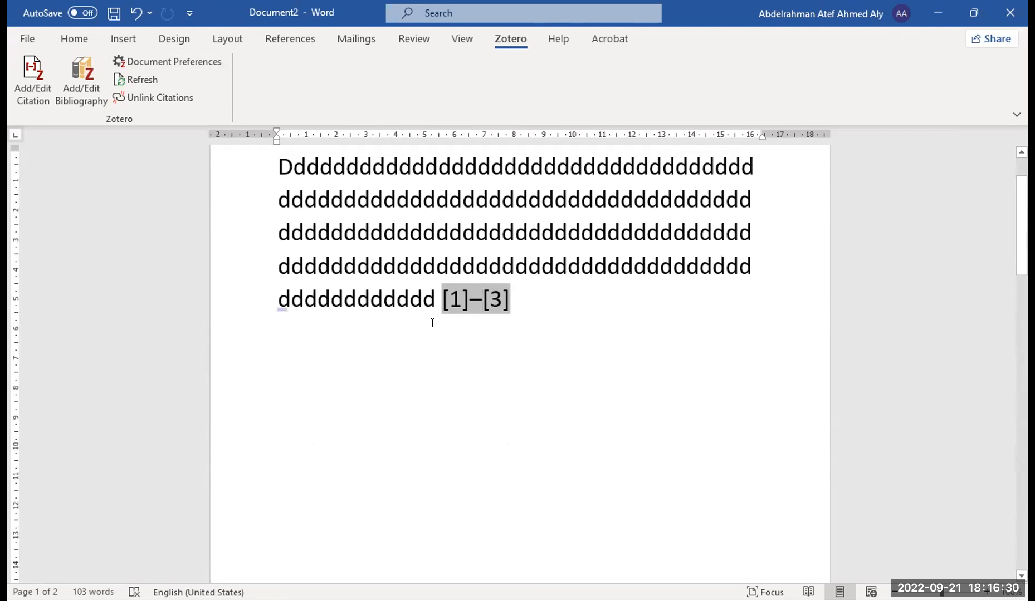
scroll(431, 330, "down", 1)
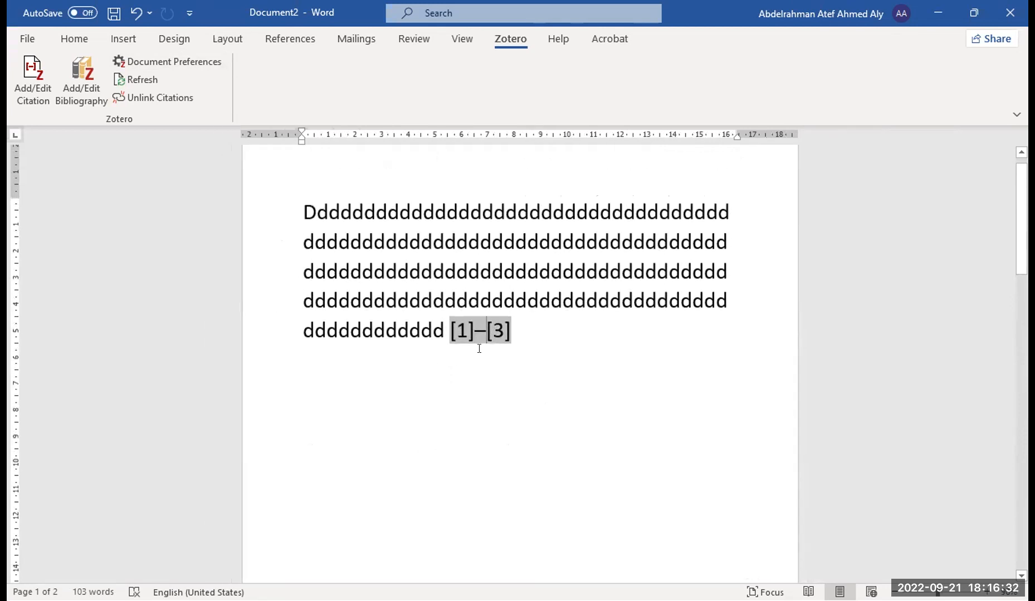
scroll(479, 342, "down", 5)
scroll(462, 345, "down", 3)
scroll(466, 331, "up", 8)
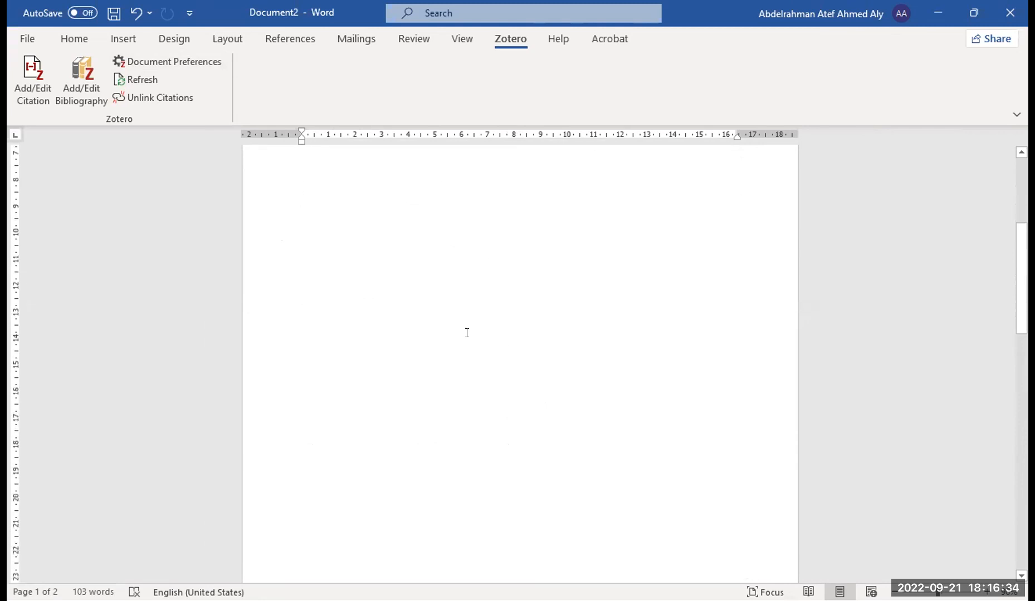
Add a period directly after the in-text citation [1]–[3] at the end of the first paragraph.
left_click(507, 334)
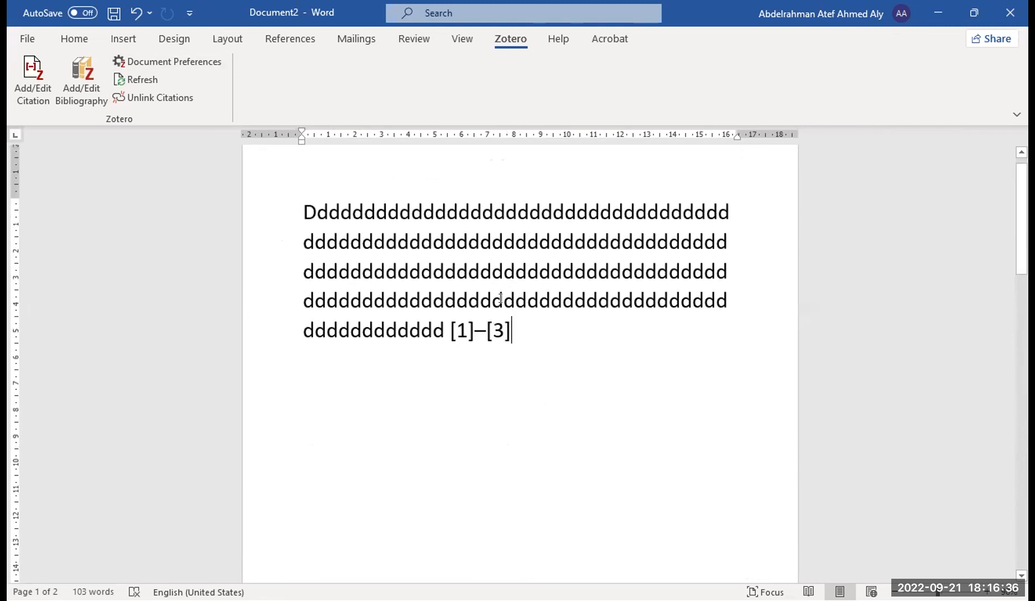
scroll(503, 289, "down", 2)
type(".")
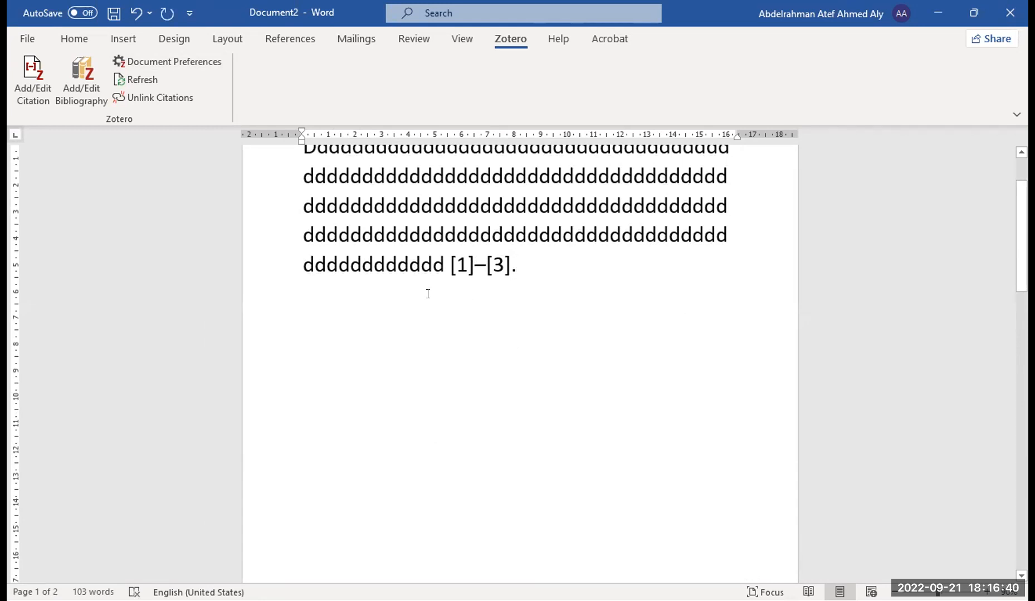
scroll(427, 293, "up", 2)
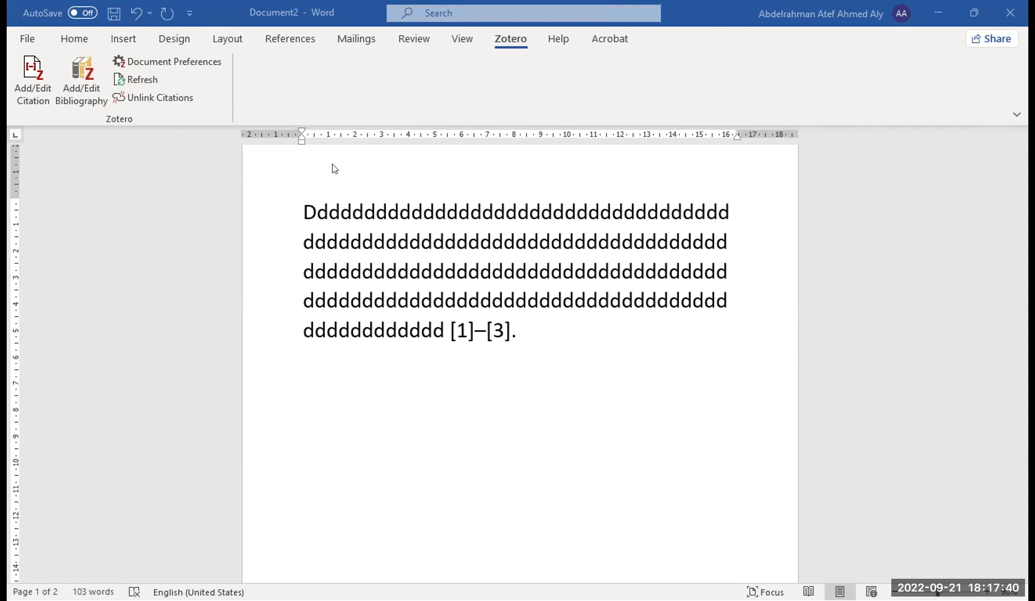
left_click(452, 333)
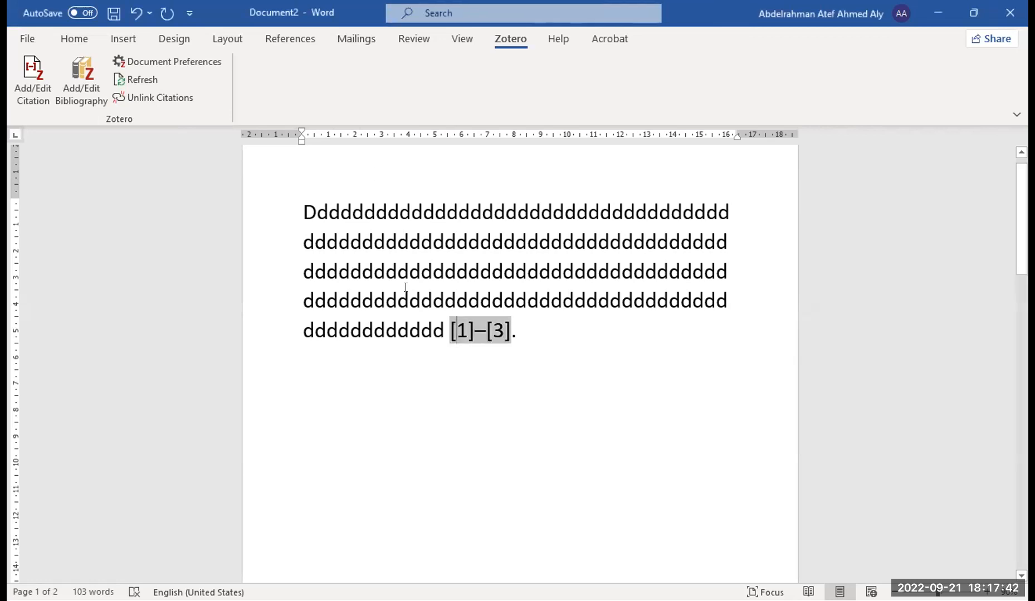
left_click(455, 358)
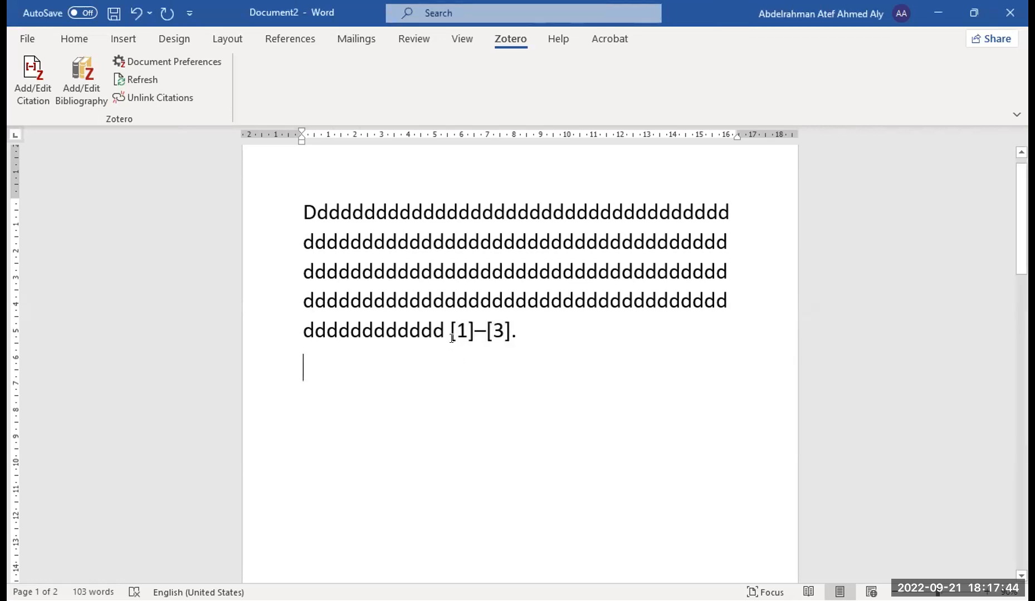
key("Up")
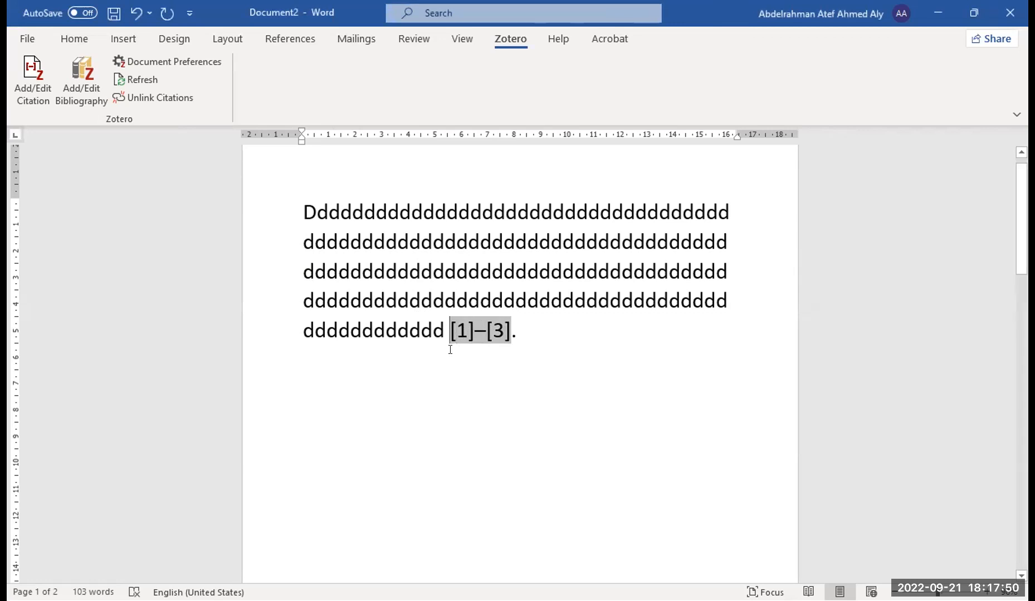
Add a filler paragraph below the cited text, starting with "djsjdksjdkjskdjkj" and continuing with about three lines of the letter d.
scroll(543, 307, "down", 1)
left_click(543, 308)
key("Return")
type("djsjdksjdkjskdjkj")
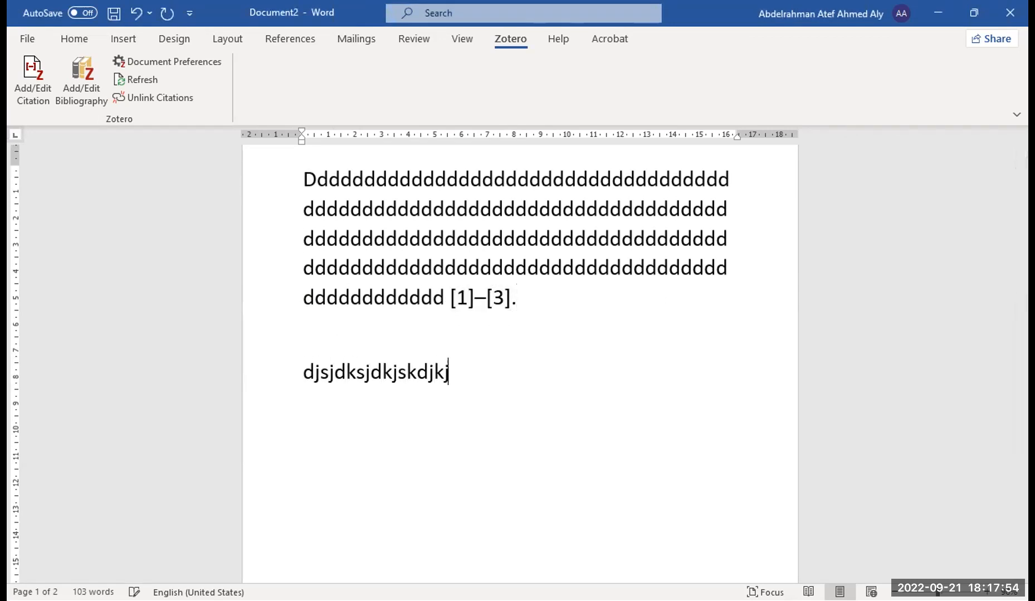
type("ddddddd")
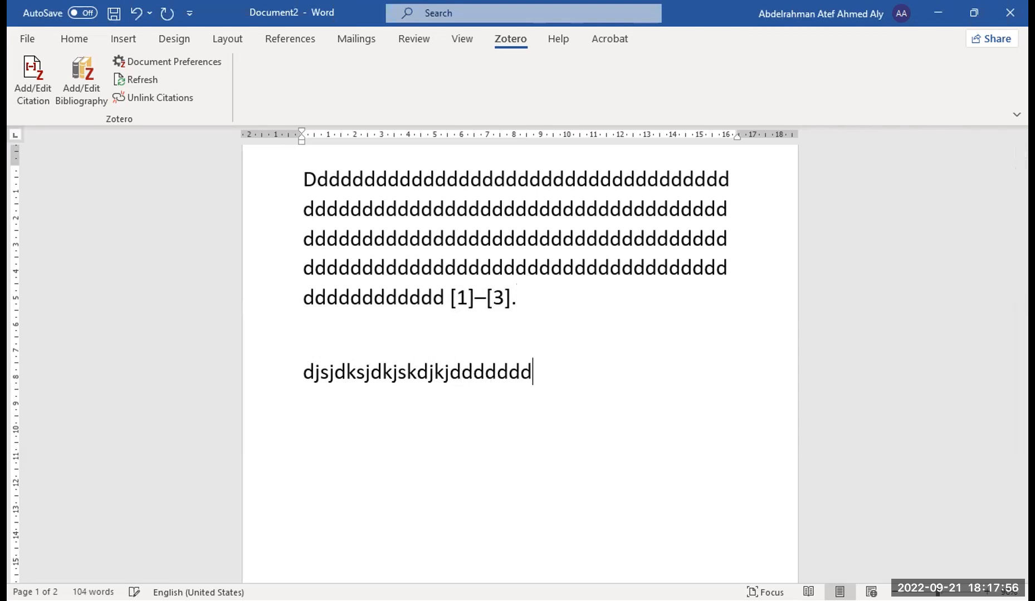
type("ddddddddddddddddddddddddddddddddddddd")
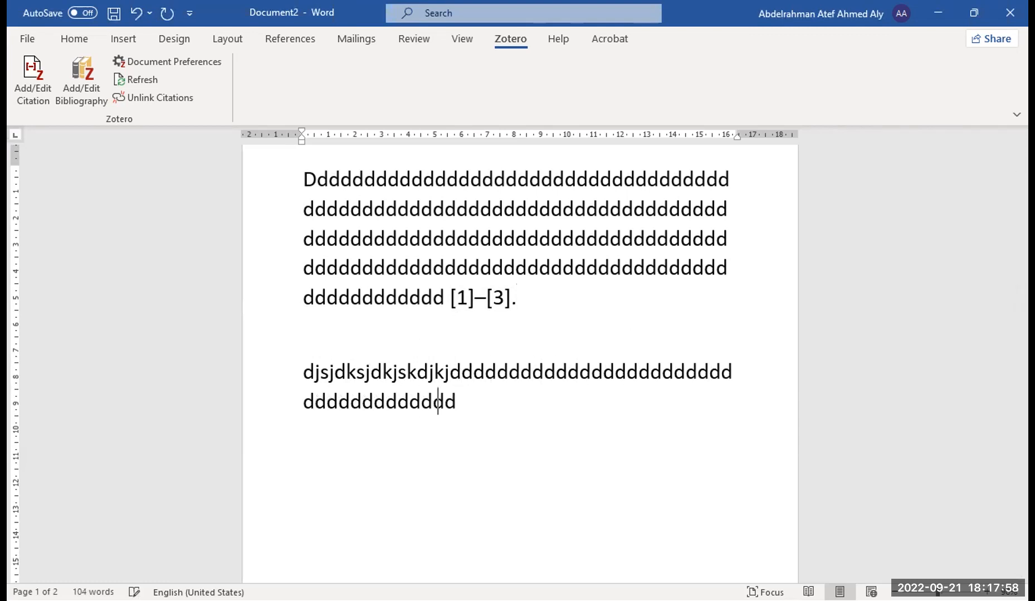
type("ddddddddddddddddddddddddddddddddddddddddddddddddddddddddddd")
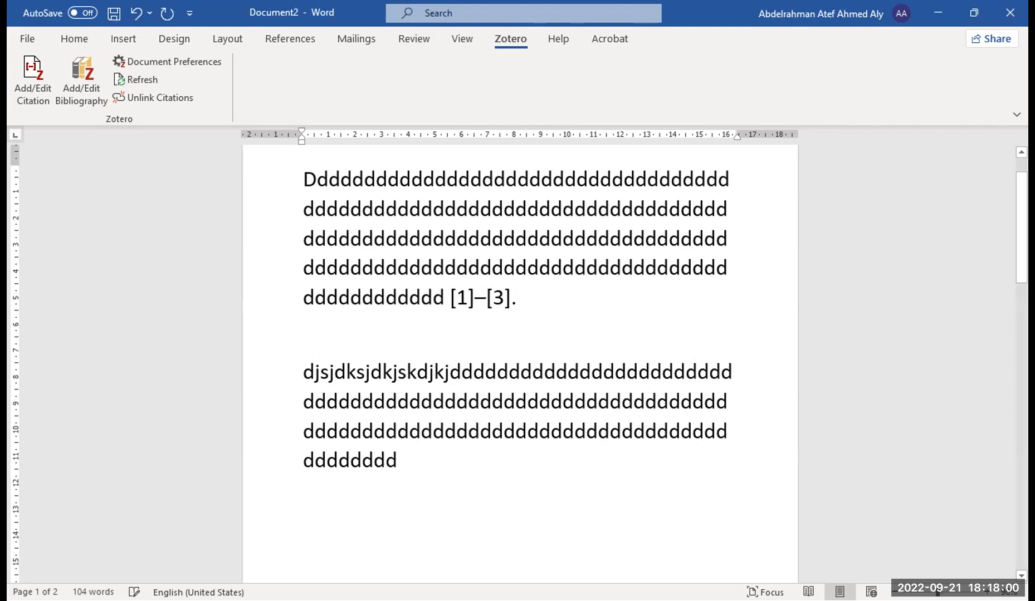
Insert an author's name at the start of the new filler paragraph, separated from the text that follows.
left_click(301, 373)
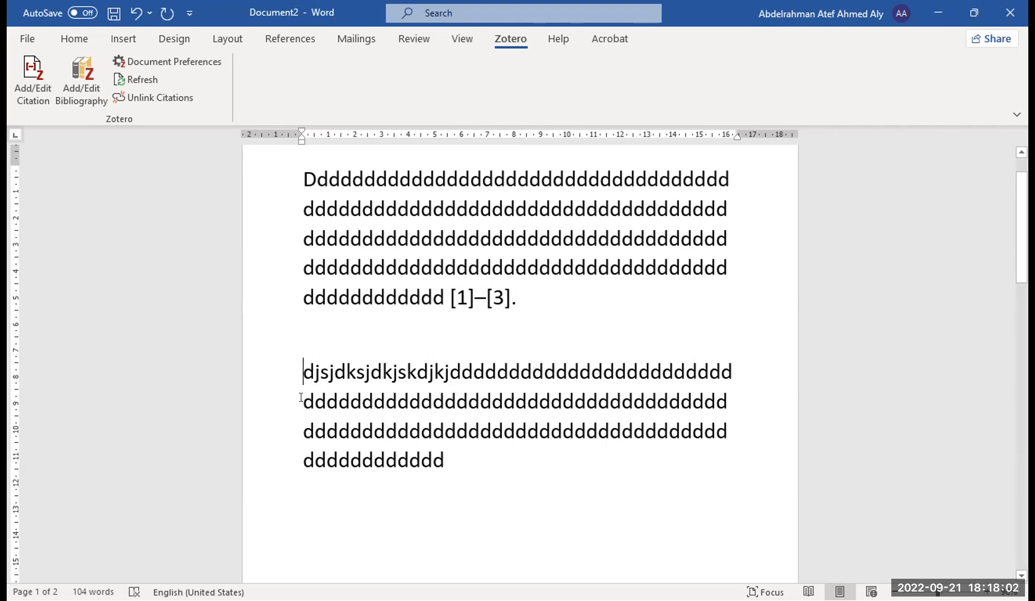
type("Mousa")
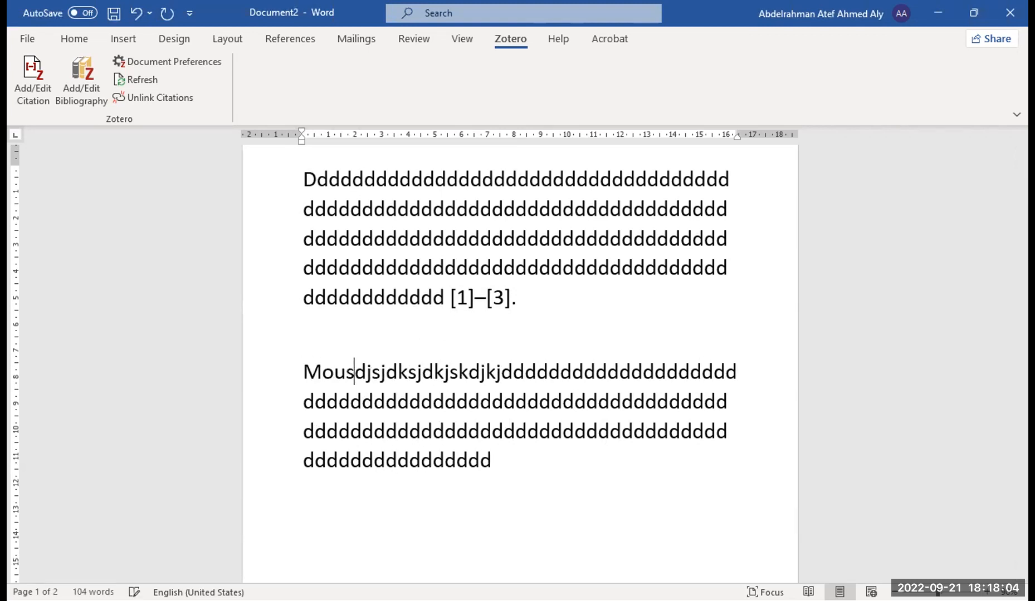
key("Return")
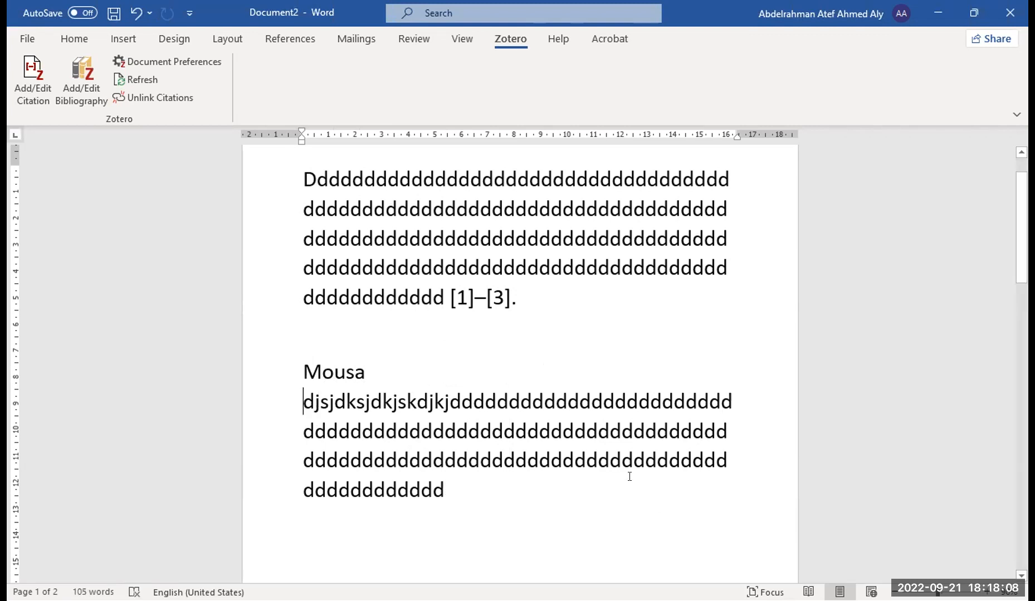
Delete the mixed letters before the run of d's in the second paragraph, back to the first letter of the author's name.
mouse_move(415, 401)
left_mouse_down()
mouse_move(533, 398)
mouse_move(391, 399)
left_mouse_up()
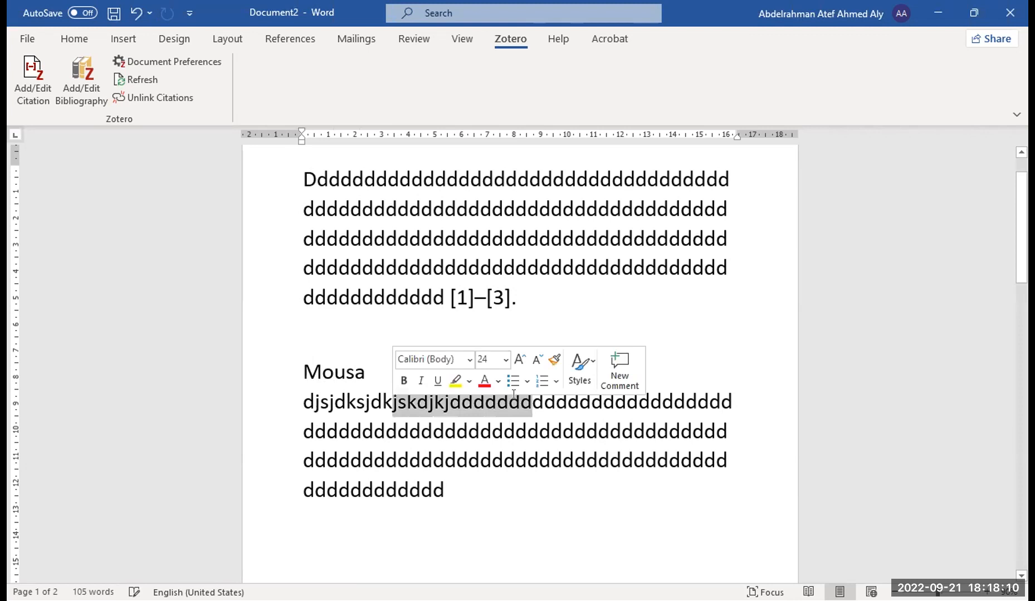
key("BackSpace")
key("BackSpace")
key("BackSpace")
key("BackSpace")
key("BackSpace")
key("BackSpace")
key("BackSpace")
key("BackSpace")
key("BackSpace")
key("BackSpace")
key("BackSpace")
key("BackSpace")
key("BackSpace")
key("BackSpace")
key("BackSpace")
key("BackSpace")
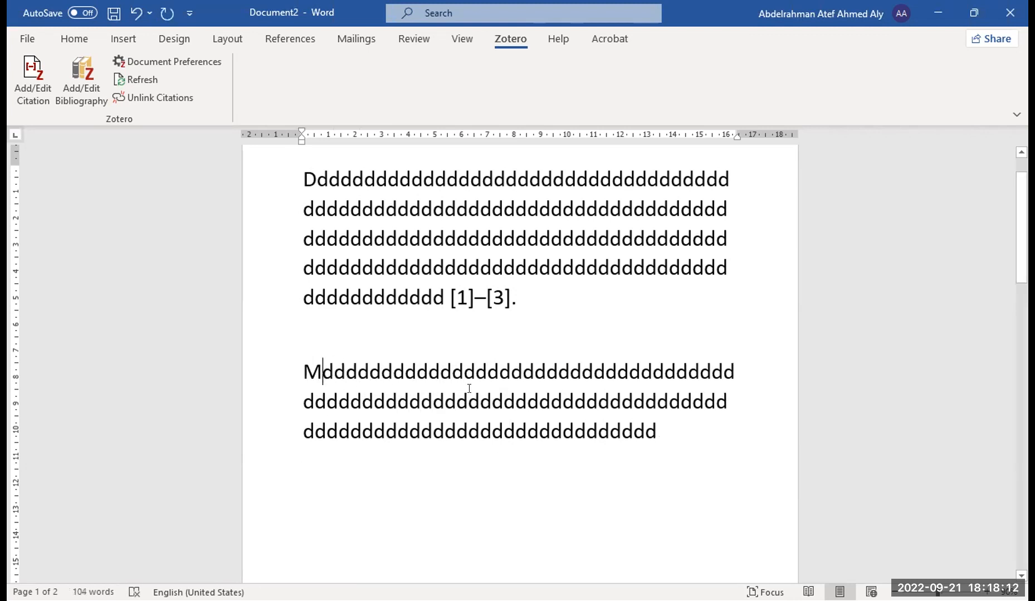
Complete the author's name at the start of the second paragraph and separate it from the run of d's.
type("O")
key("BackSpace")
type("ou")
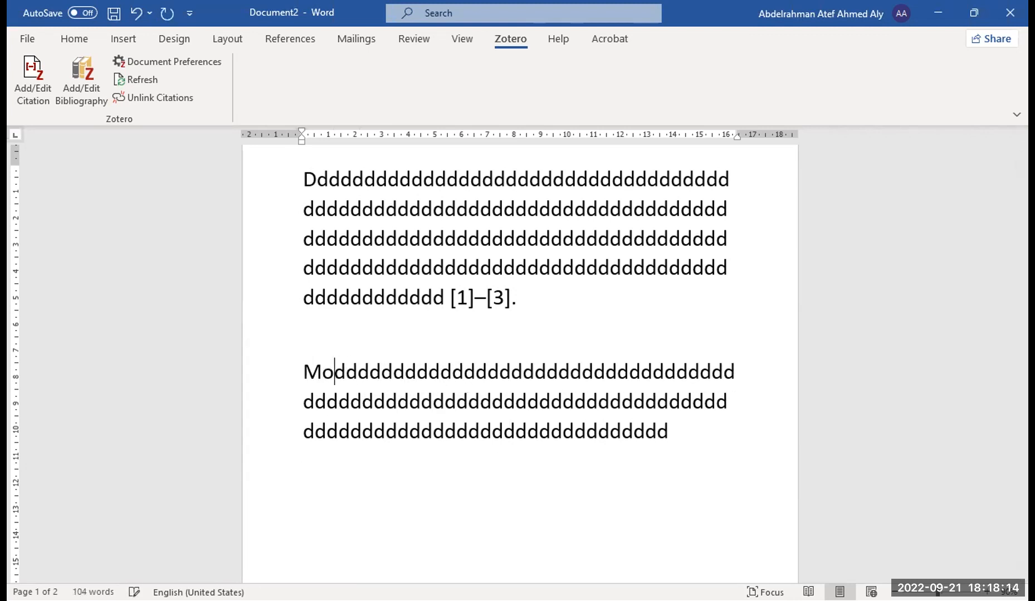
type("sa")
key("Return")
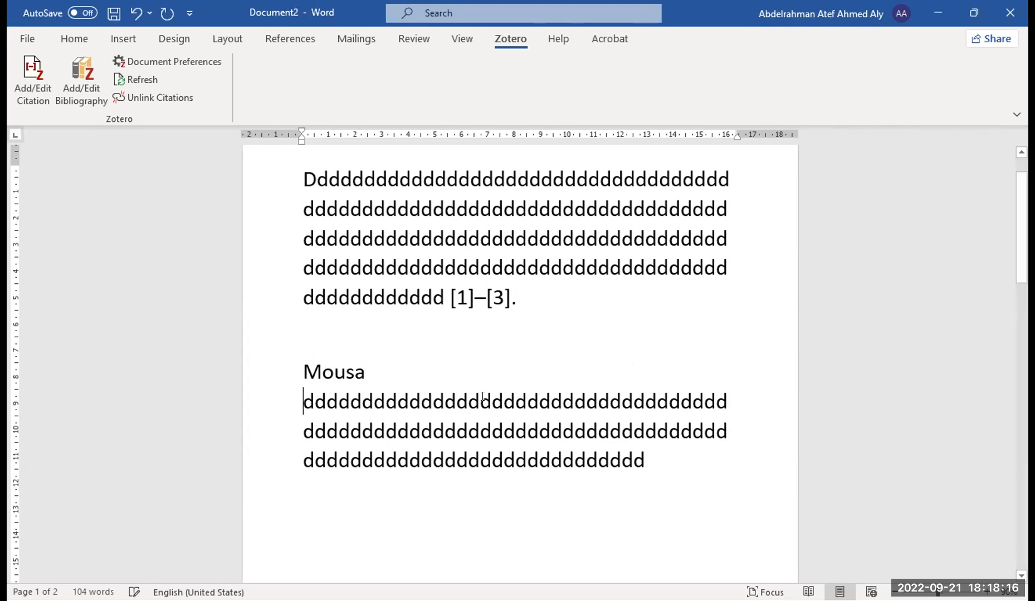
Insert the Zotero citation for "Synthesis of novel 3-substituted .beta.-carbolines" directly after the author's name at the start of the second paragraph.
scroll(469, 393, "down", 2)
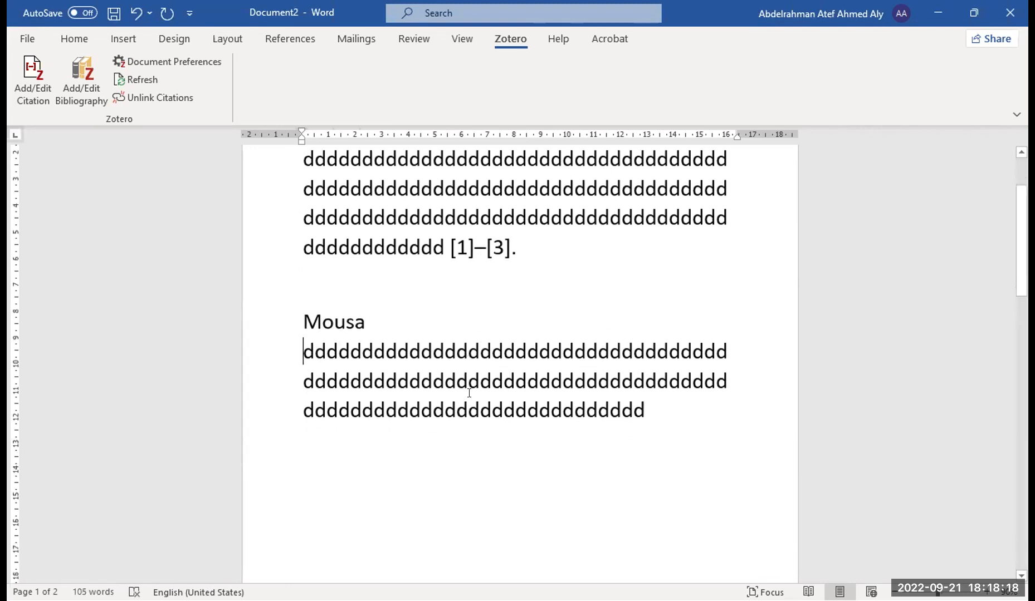
left_click_drag(658, 407, 305, 299)
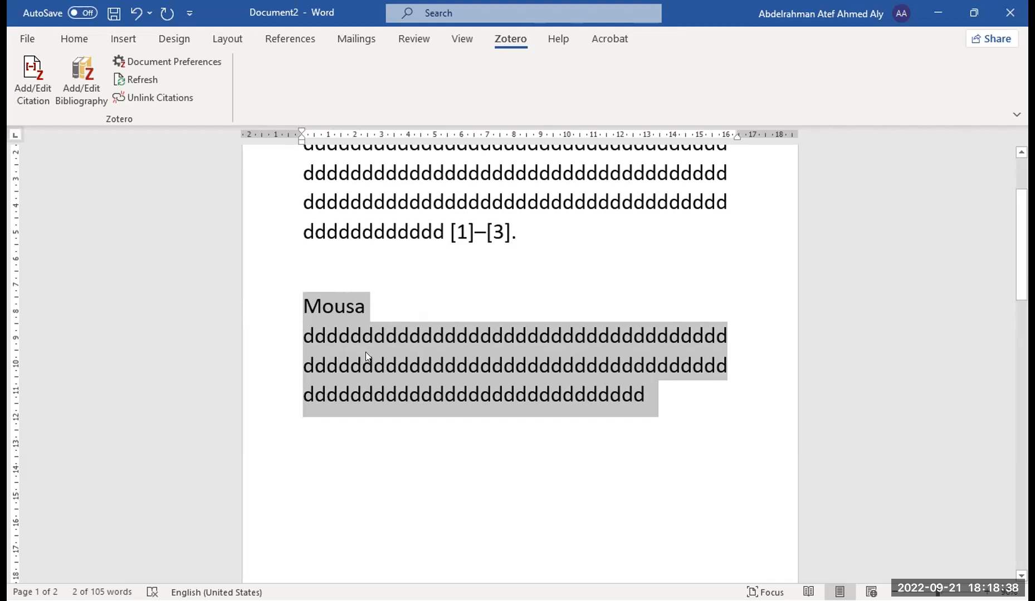
left_click(374, 313)
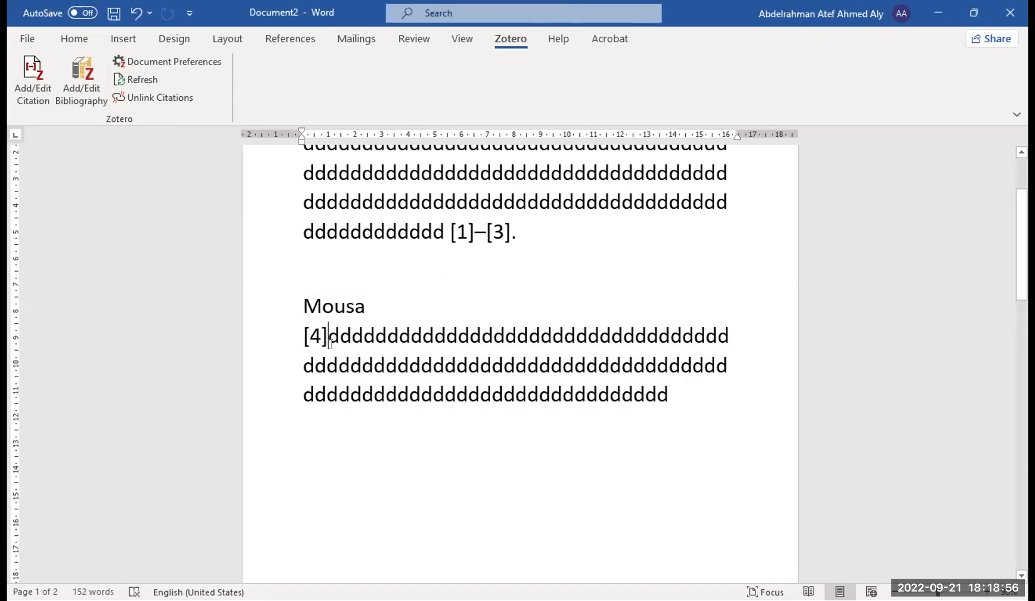
Examine the author's name with its numbered citation in the second paragraph and the grouped citation ending the first paragraph.
left_click_drag(305, 305, 395, 306)
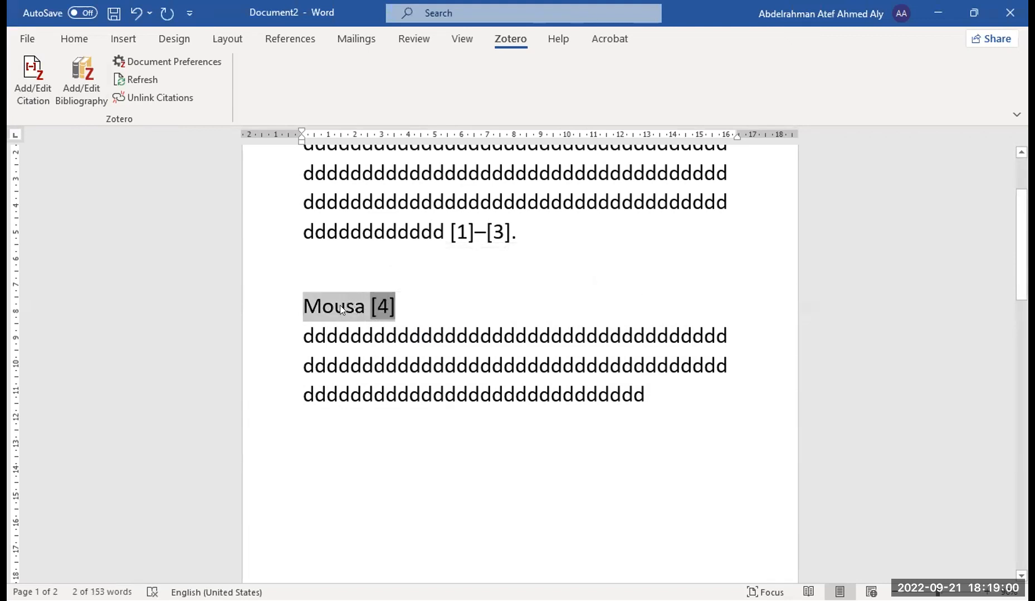
scroll(363, 337, "up", 3)
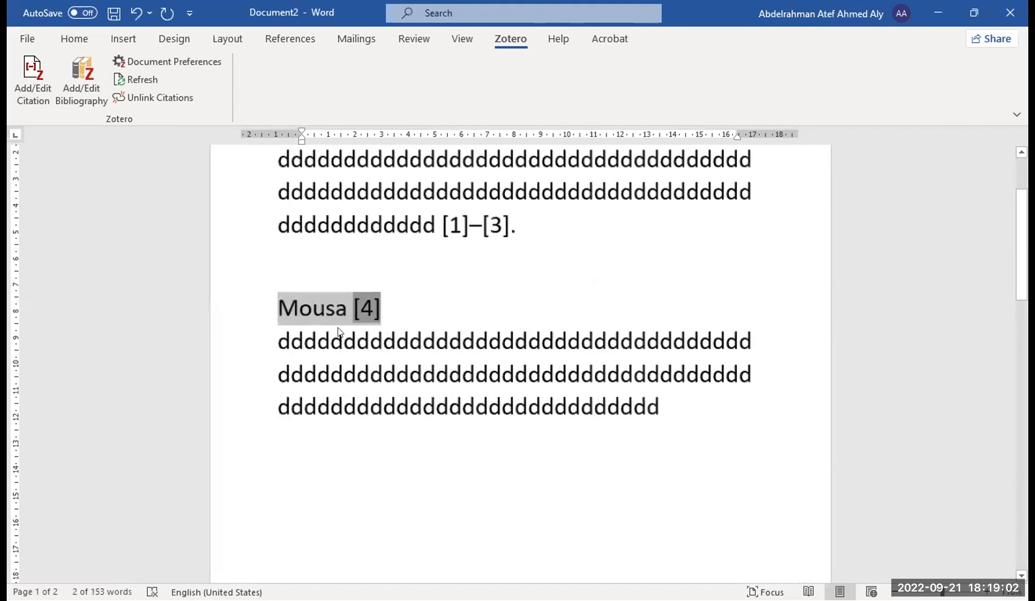
scroll(334, 290, "down", 2)
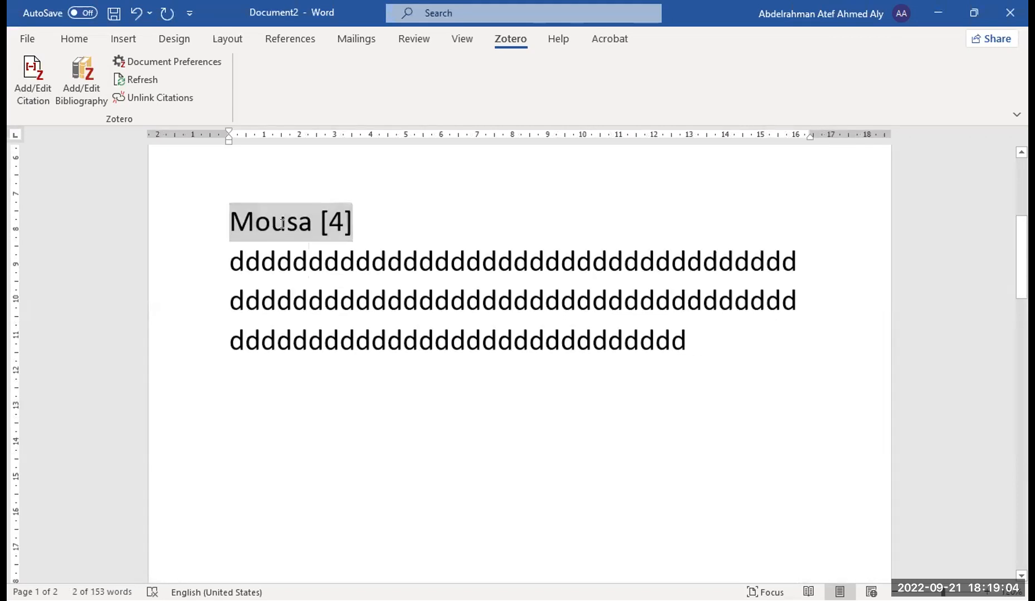
left_click(309, 261)
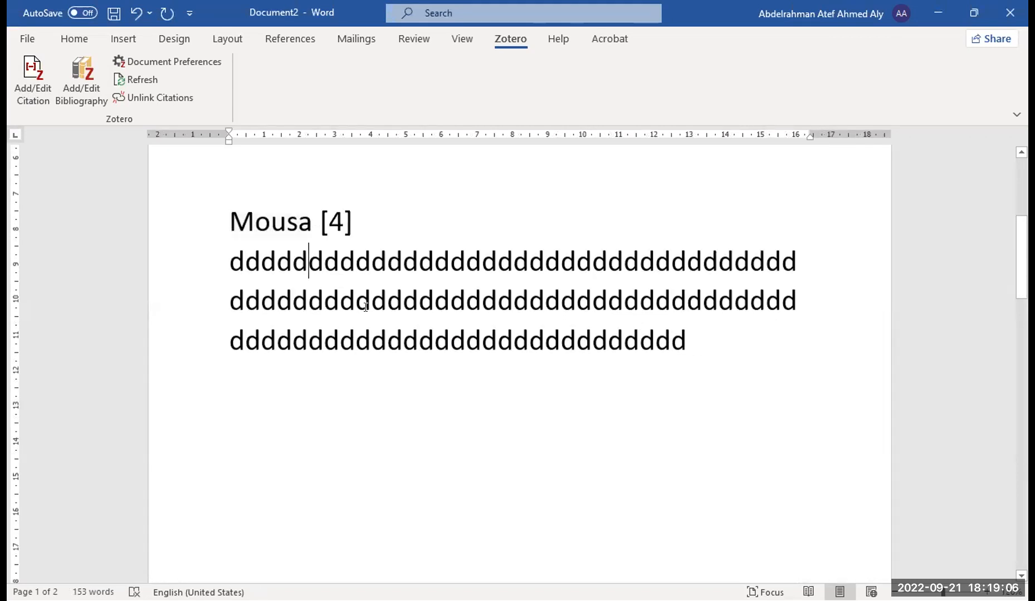
scroll(365, 307, "up", 2)
left_click_drag(360, 312, 224, 318)
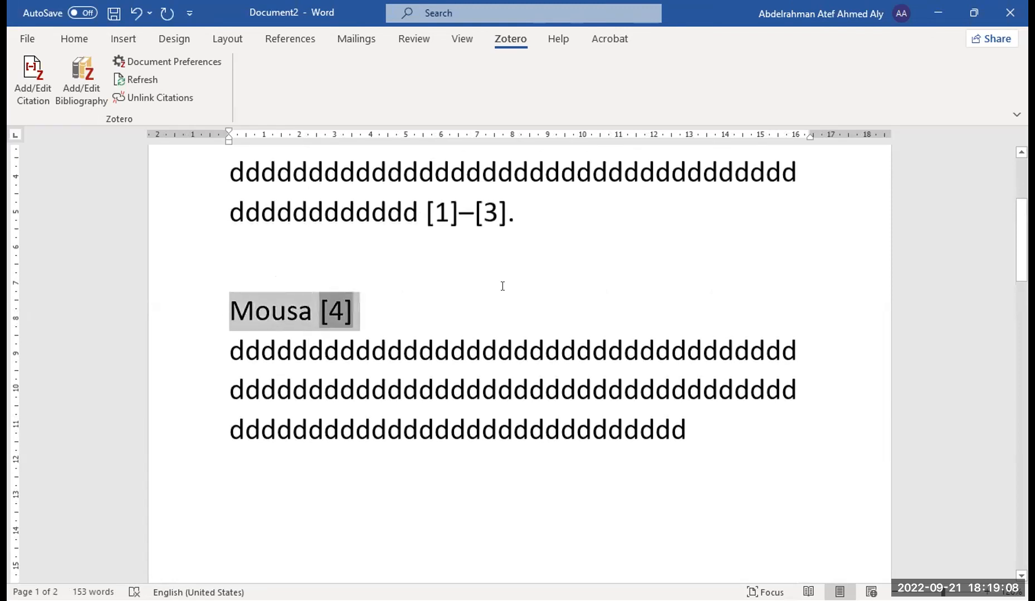
scroll(370, 345, "up", 1)
left_click(293, 298)
left_click_drag(403, 396, 226, 260)
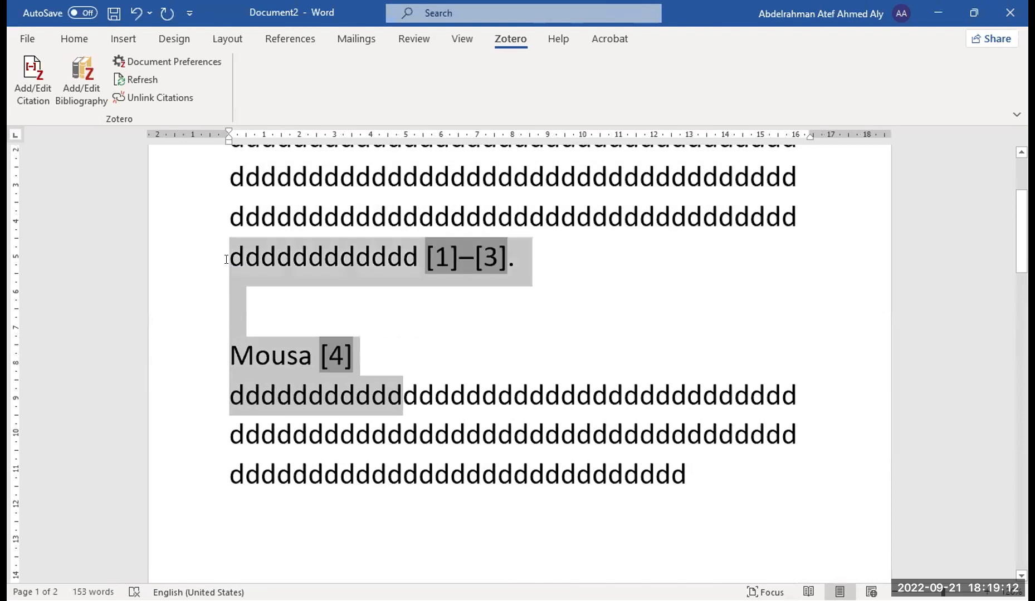
Add two new lines after the end of the second filler paragraph.
scroll(402, 320, "down", 3)
left_click(695, 350)
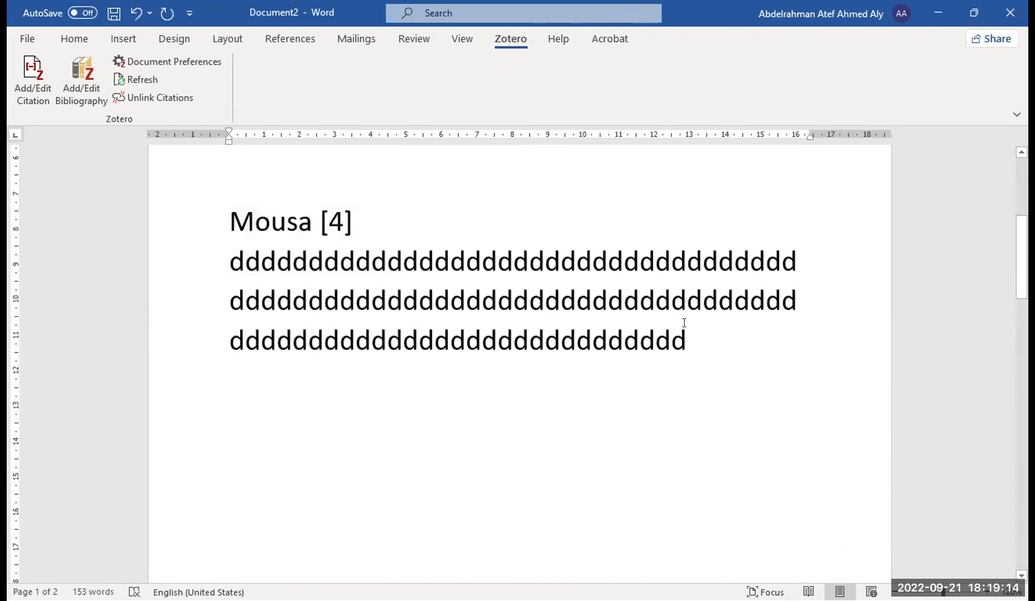
key("Return")
key("Return")
scroll(329, 338, "up", 3)
scroll(328, 339, "down", 2)
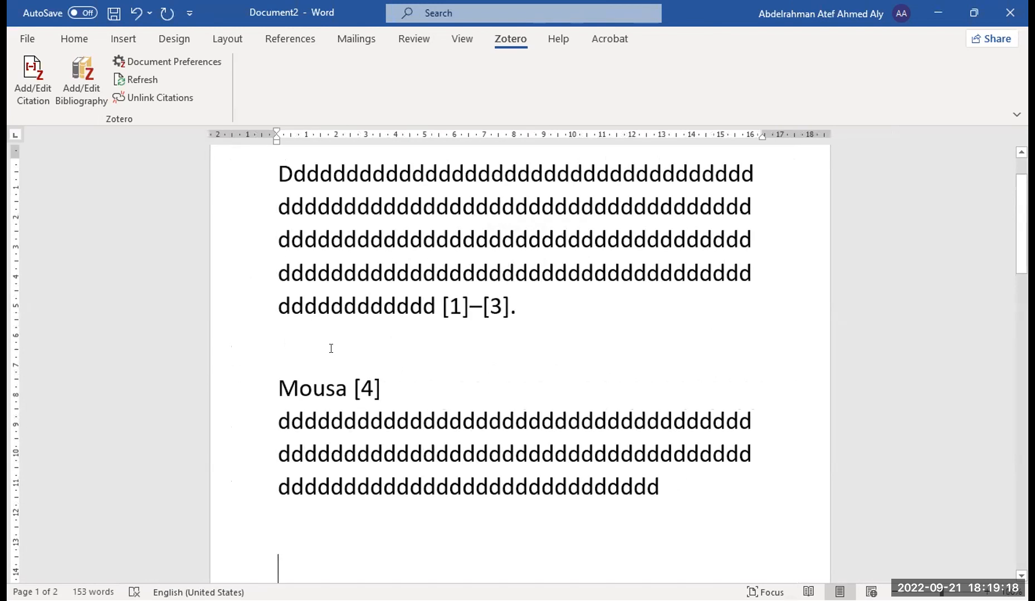
scroll(367, 356, "down", 2)
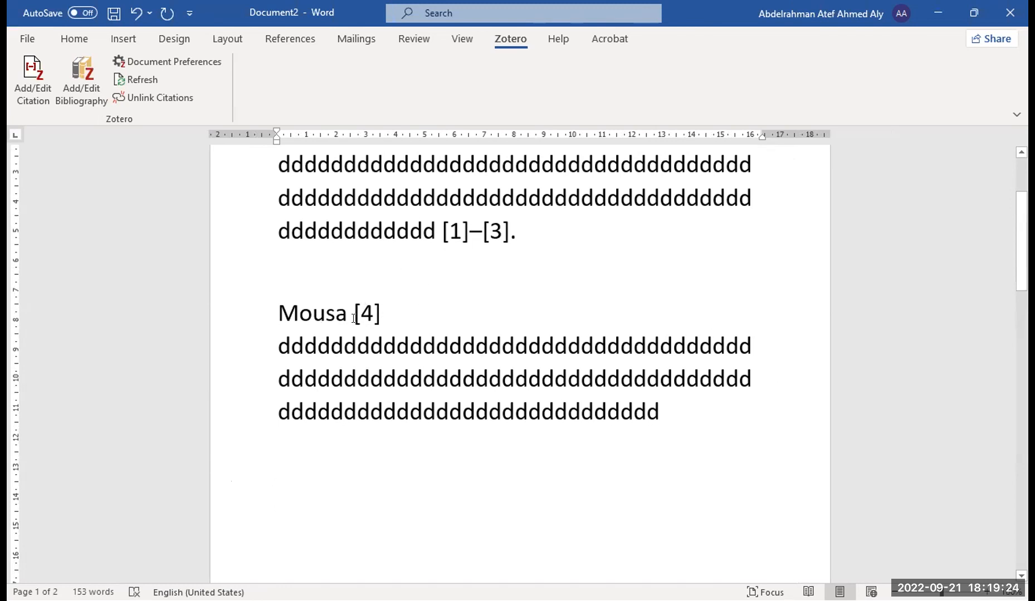
Write the author's surname followed by "(2007)" on a new line below the second filler paragraph.
left_click_drag(387, 314, 346, 313)
left_click(278, 452)
key("Return")
type("Mouse")
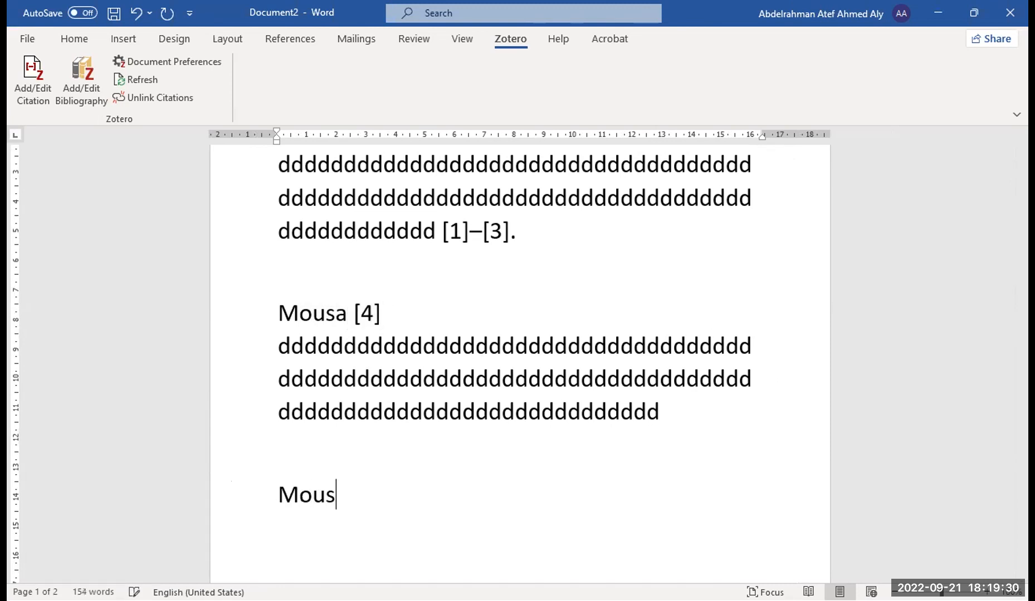
key("BackSpace")
type("a")
type(" (@0")
key("BackSpace")
key("BackSpace")
type("2007)")
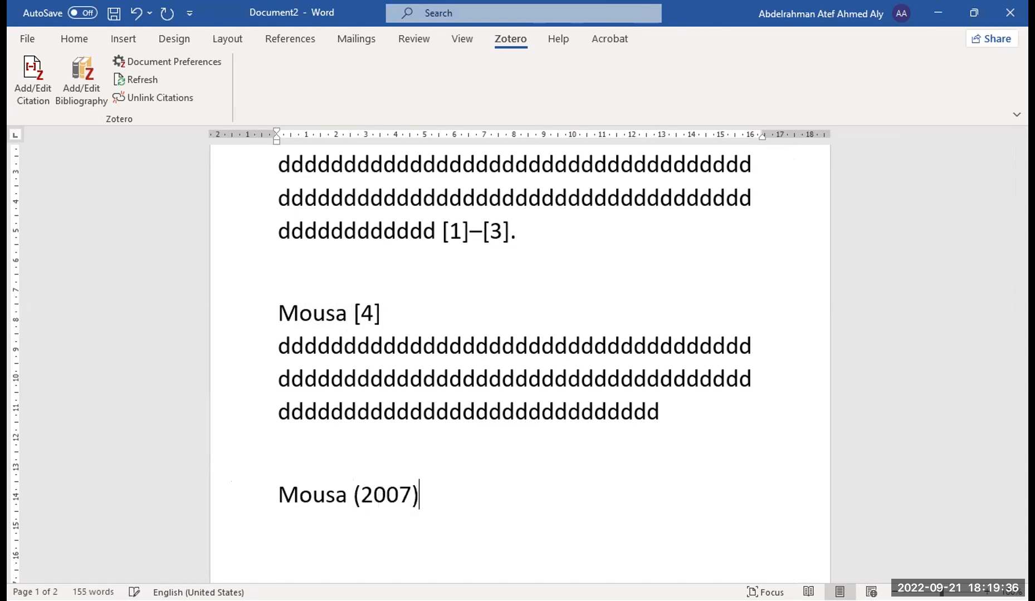
Add a line below the first example with the author's surname followed by "et al., 2007".
key("Return")
type("Mouse et a;")
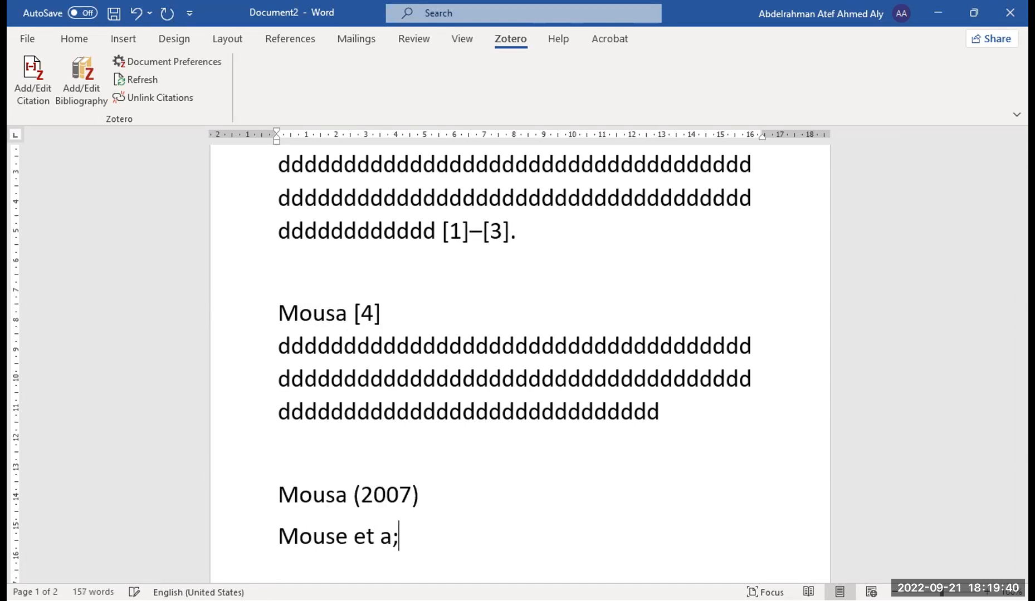
key("BackSpace")
type("l., 20")
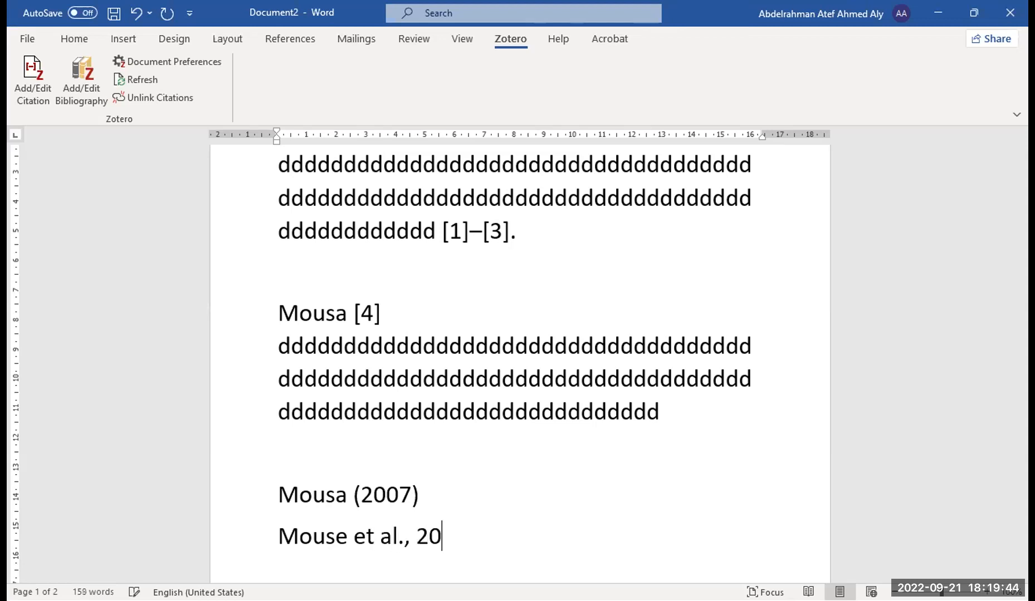
type("07")
Add a third example with the author's surname and "et al. (2007)", and correct the surname's last letter to "a" in the line above.
key("Return")
type("Mousa ")
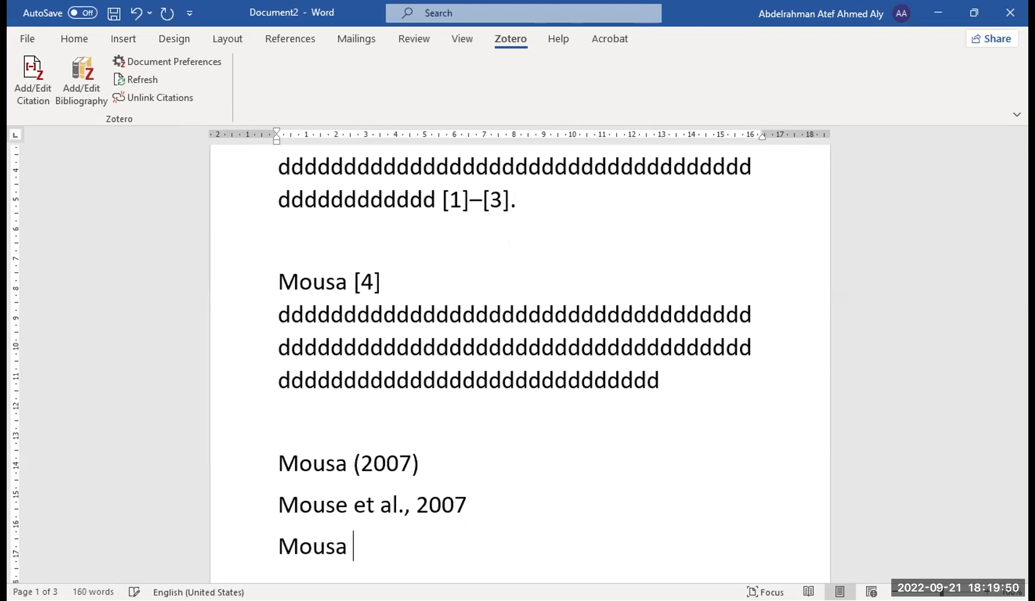
type("et al. (200")
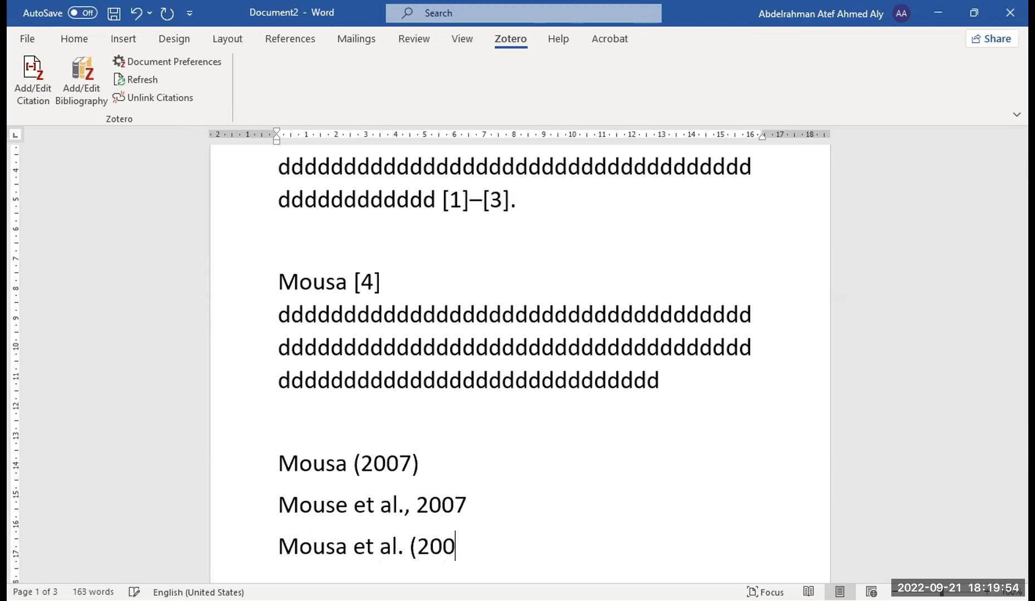
type("7)")
left_click_drag(347, 505, 339, 505)
type("a")
Compare the three author-and-year citation examples below the second filler paragraph.
scroll(305, 347, "down", 2)
left_click_drag(279, 351, 432, 348)
scroll(388, 358, "down", 1)
left_click_drag(299, 359, 454, 360)
left_click(353, 320)
left_click_drag(281, 359, 480, 359)
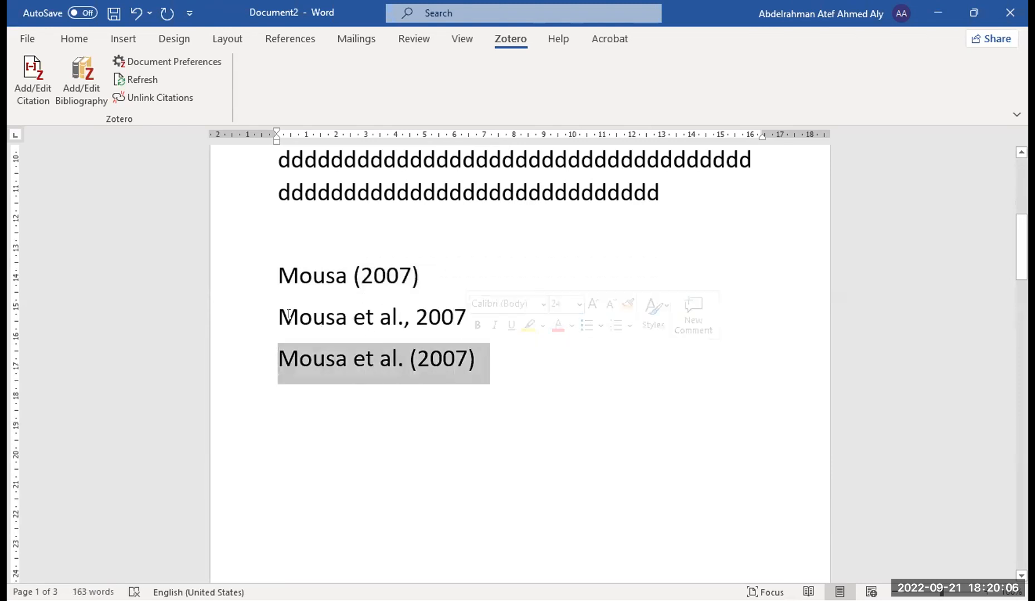
left_click_drag(281, 319, 440, 320)
left_click_drag(361, 279, 279, 279)
left_click_drag(447, 343, 481, 361)
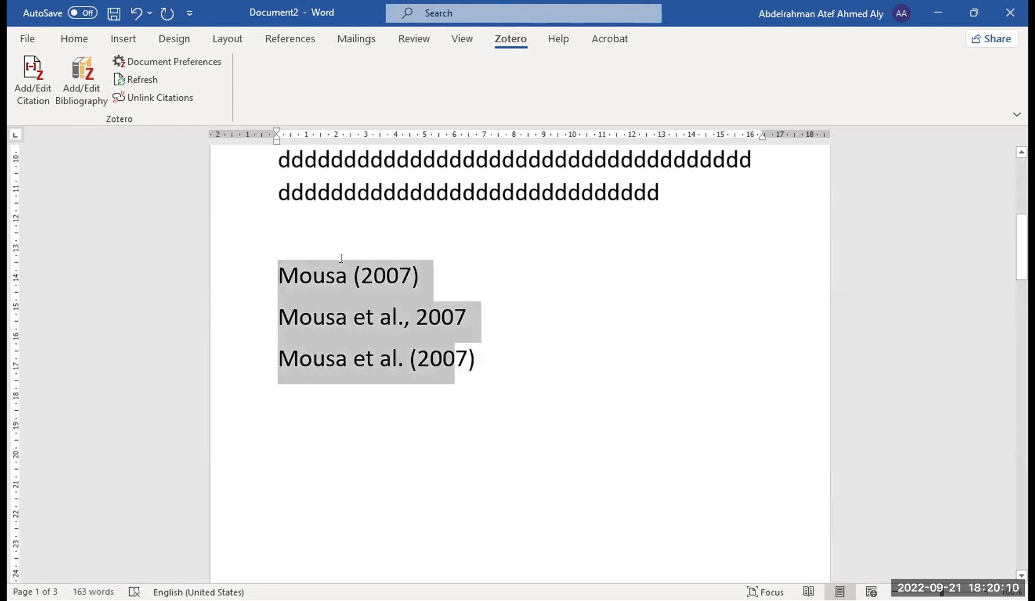
Review the author's name with its numbered citation in the second paragraph against the year-based examples and the references page.
scroll(382, 213, "up", 3)
left_click_drag(387, 208, 278, 208)
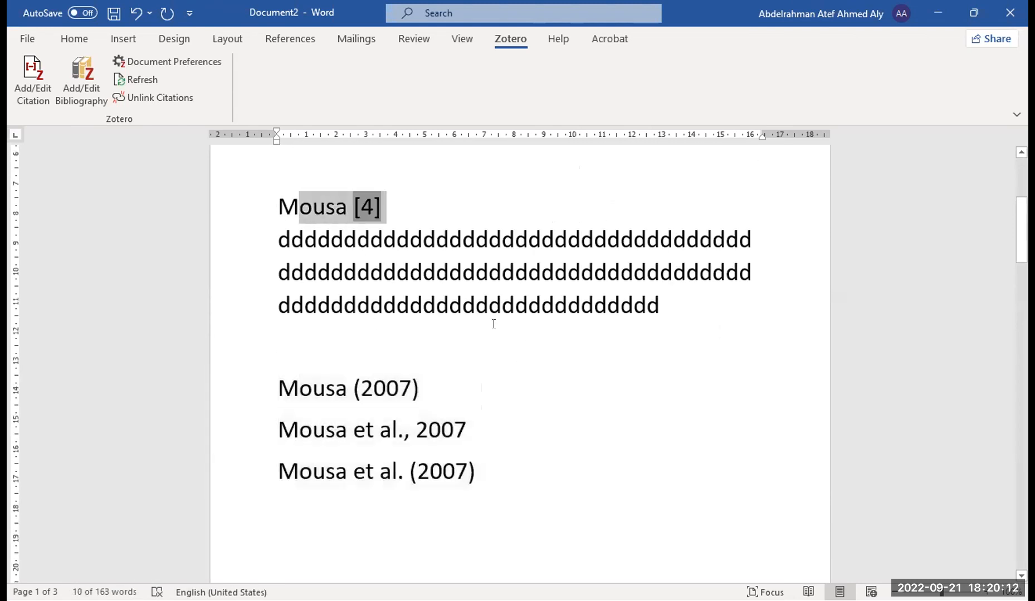
scroll(507, 498, "down", 1)
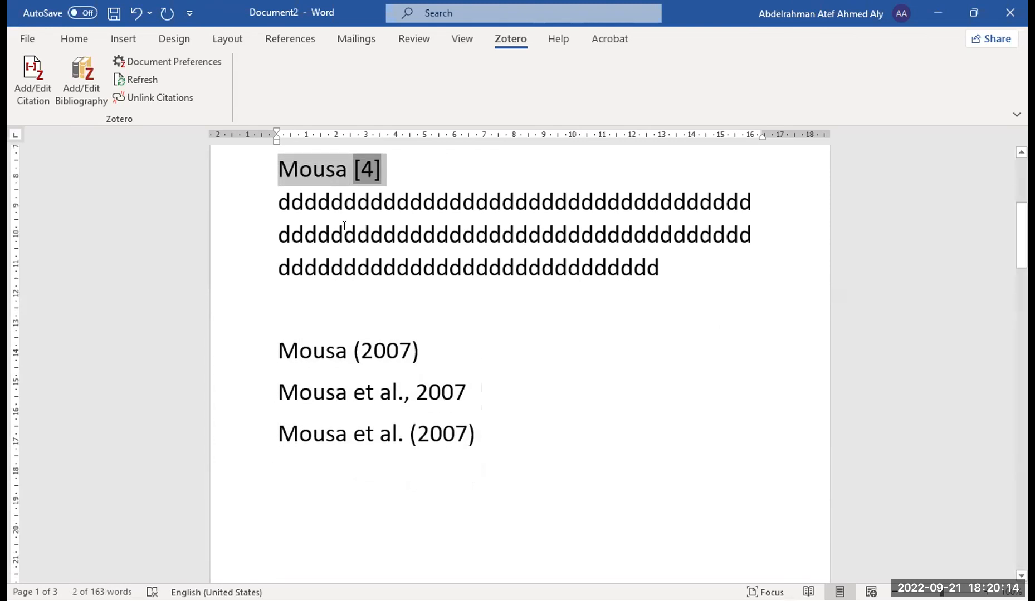
scroll(524, 217, "up", 1)
left_click(524, 216)
scroll(477, 330, "up", 2)
scroll(468, 327, "down", 2)
scroll(468, 327, "down", 2)
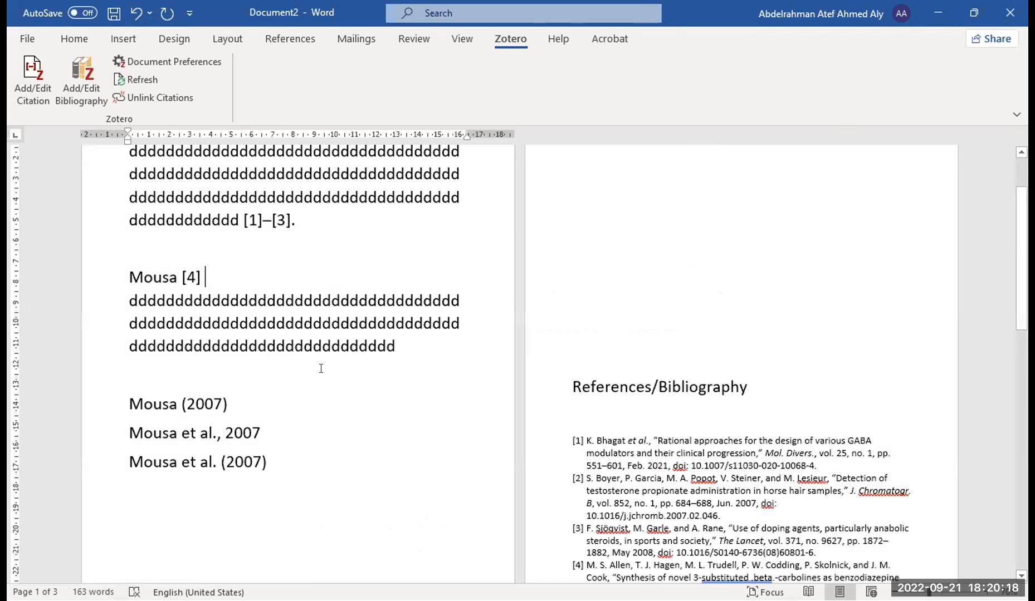
scroll(504, 377, "up", 1)
scroll(503, 377, "up", 1)
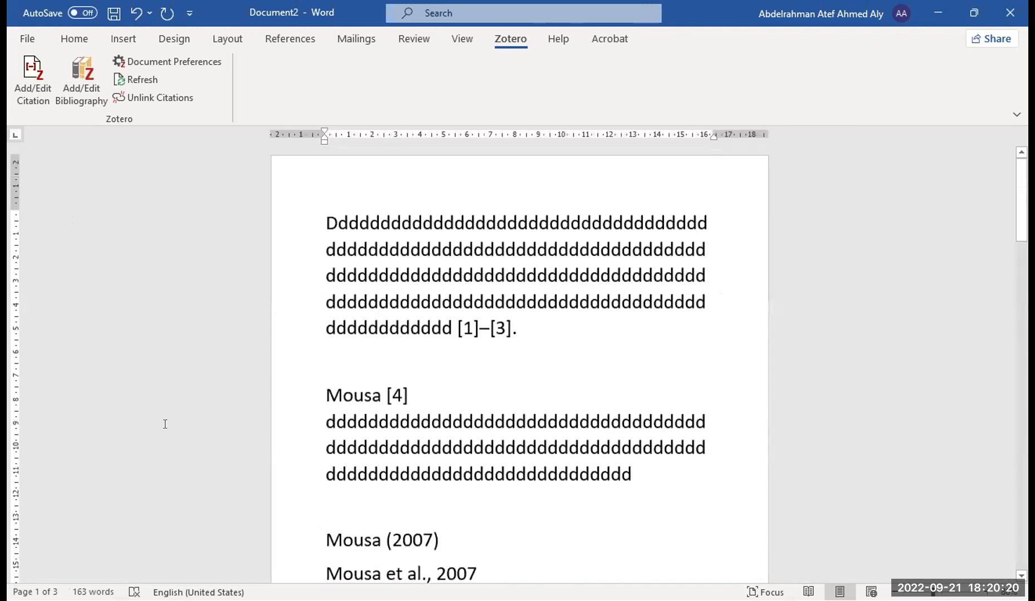
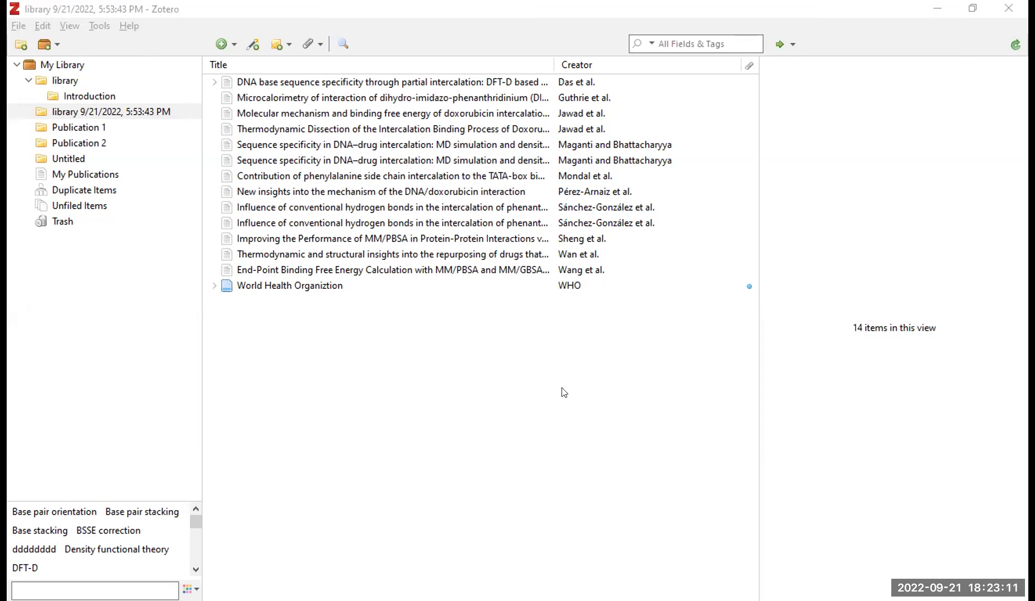
Switch to Zotero, reduce its maximized window, and create an empty Journal Article item in the collection "library 9/21/2022, 5:53:43 PM".
left_click(450, 20)
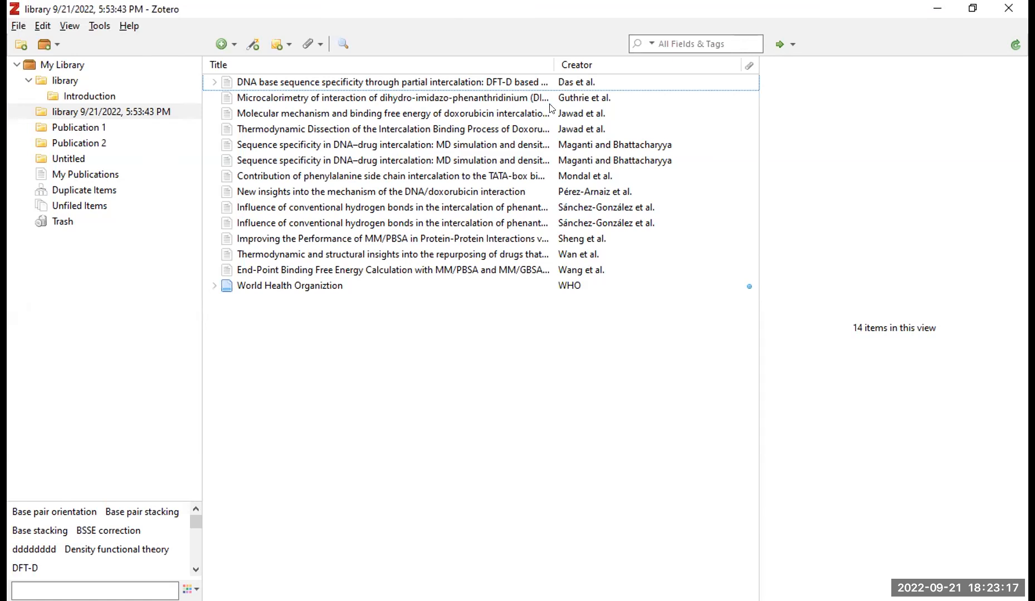
double_click(499, 12)
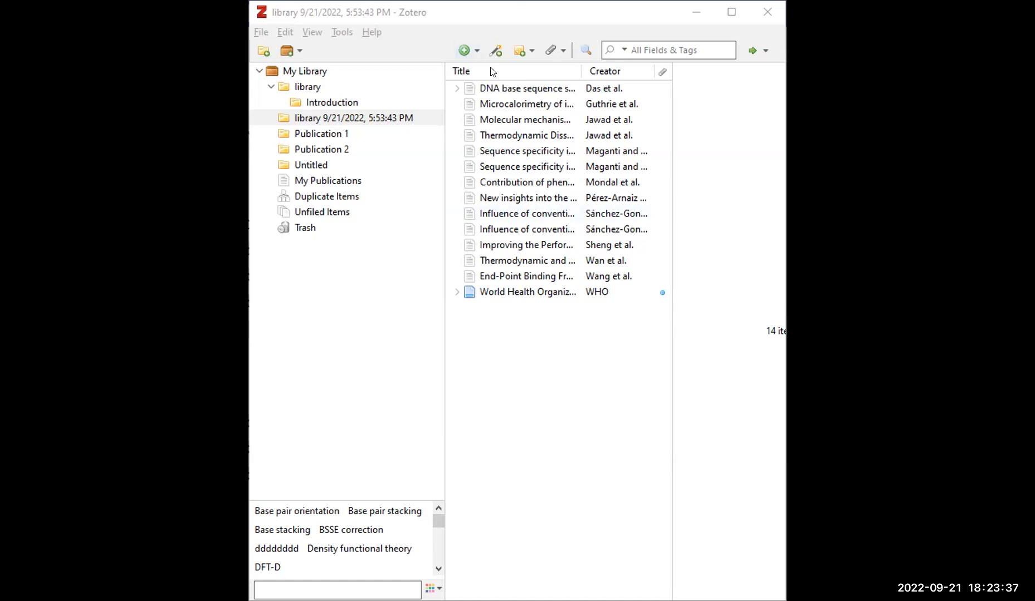
left_click(464, 50)
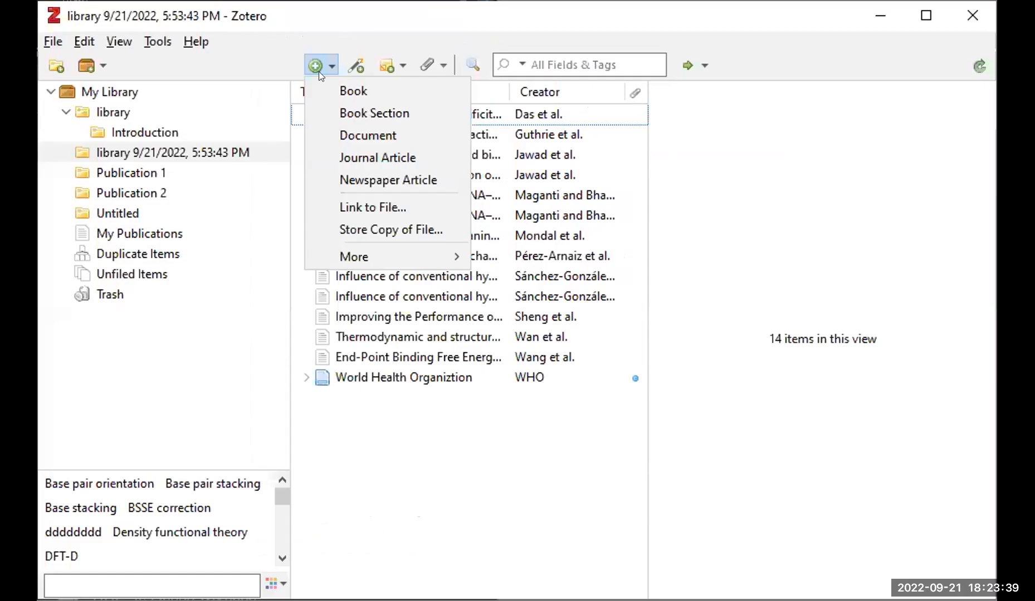
key("Down")
key("Down")
key("Down")
key("Down")
key("Down")
key("Down")
key("Down")
key("Up")
key("Up")
key("Down")
key("Down")
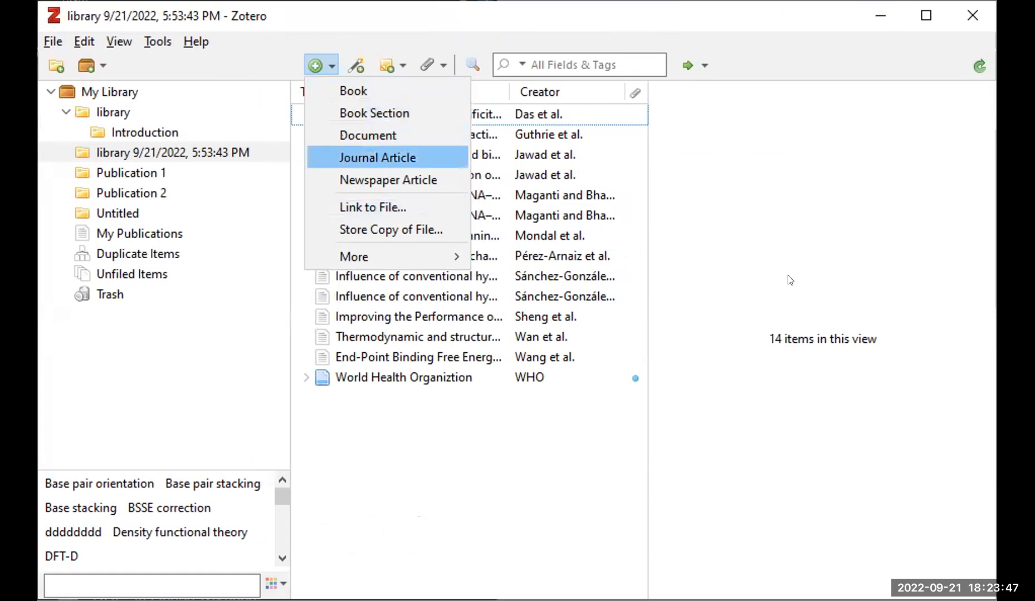
key("Return")
Examine the new journal article's information fields and the identifier types accepted for adding items to the library.
scroll(791, 238, "down", 4)
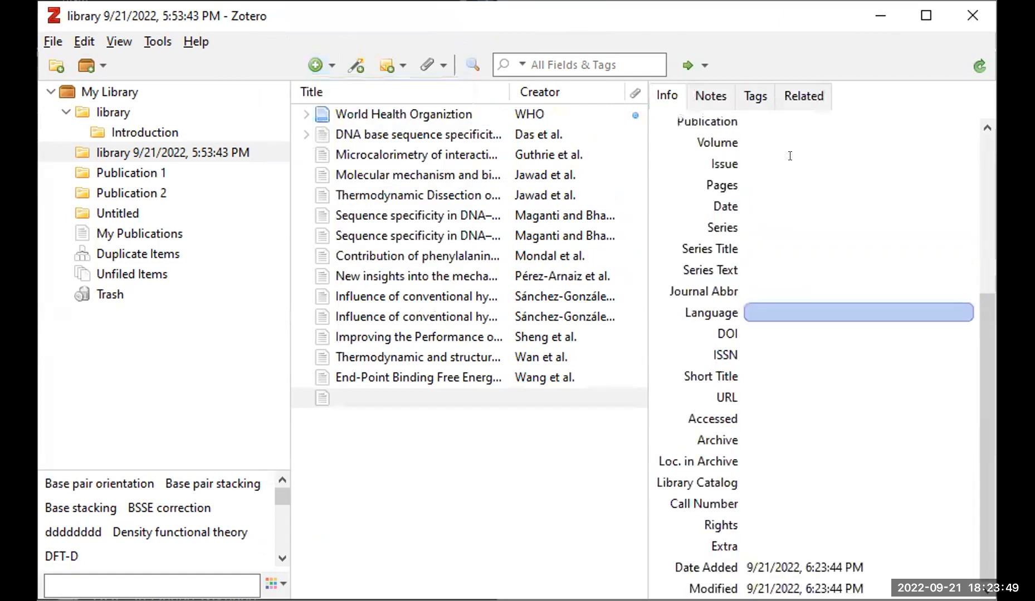
scroll(787, 158, "up", 4)
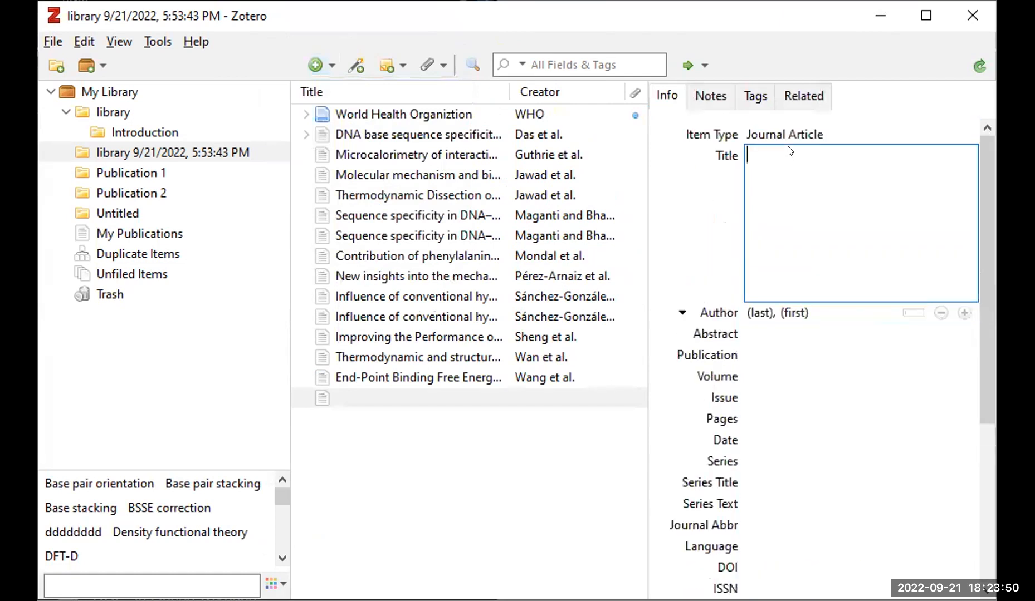
left_click(358, 65)
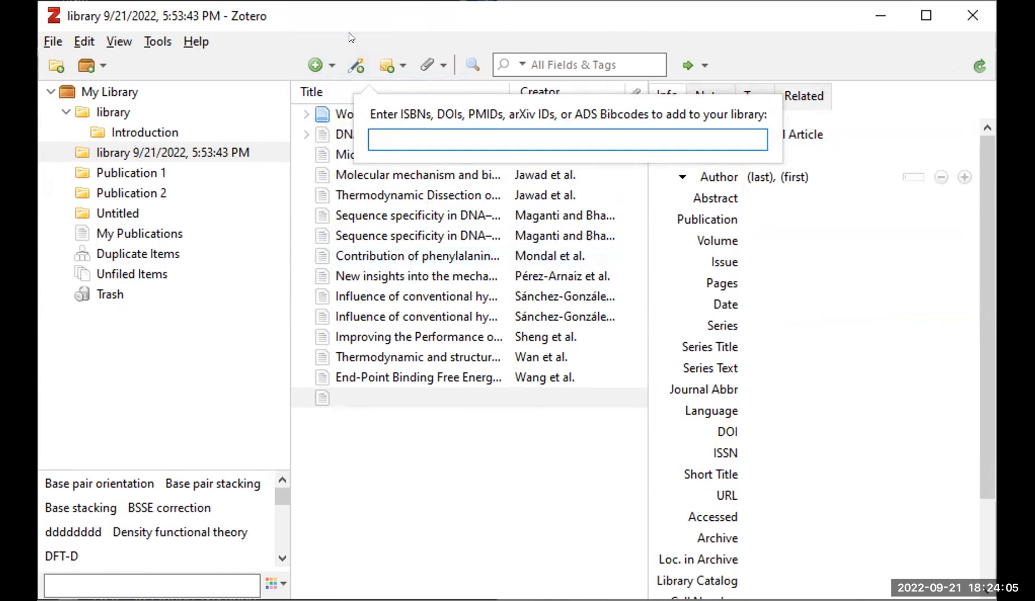
left_click(363, 21)
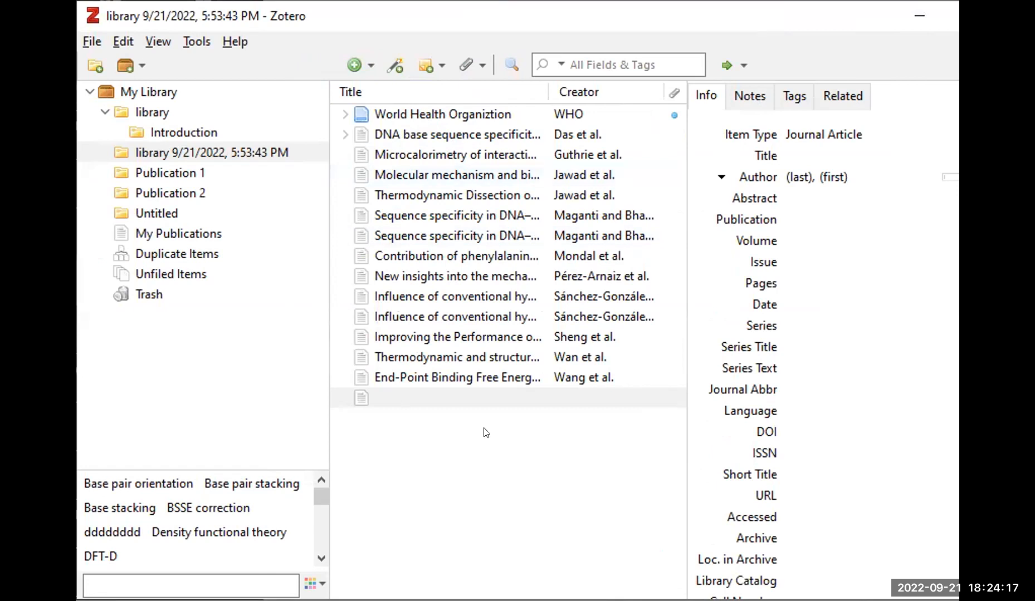
Import the PDF "Computational Studies on the Binding Preferences of Molybdenum(II) Phenanthroline Complexes with Duplex DNA" into the current collection with its metadata, and maximize the window.
left_click_drag(485, 433, 450, 416)
left_click(440, 412)
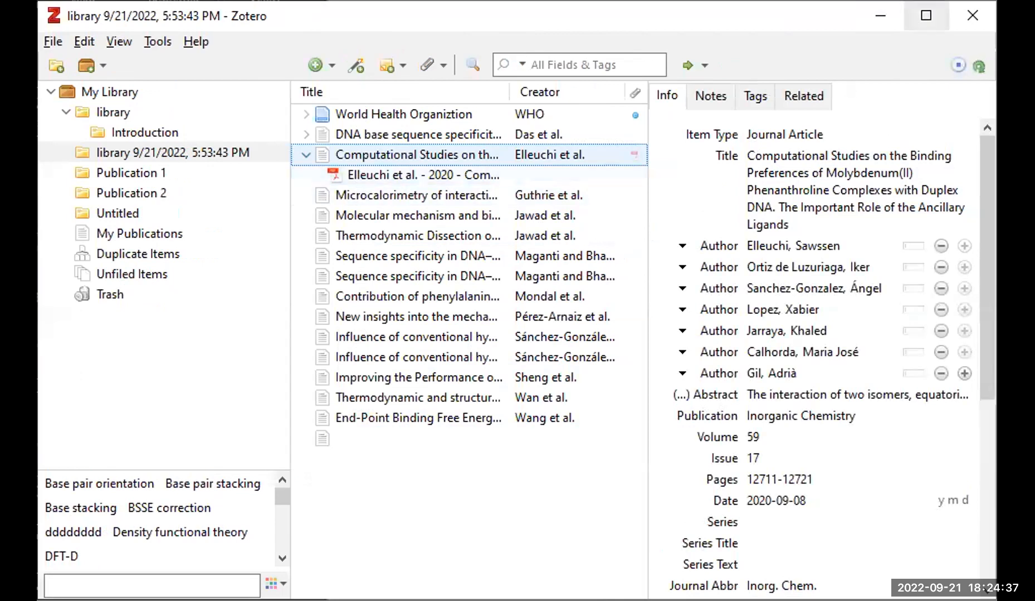
left_click(923, 16)
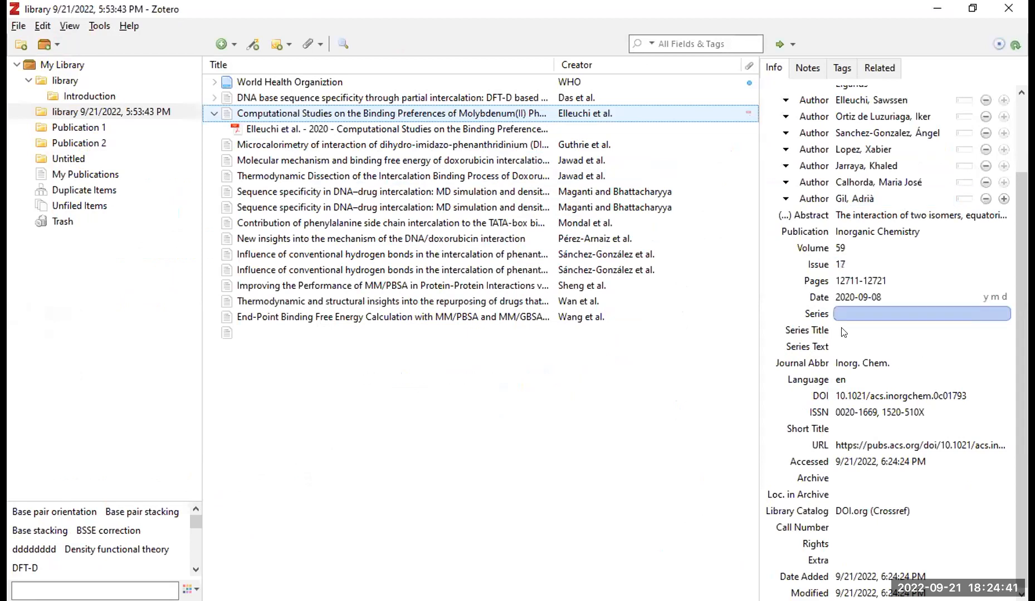
Create a timeline of the collection "library 9/21/2022, 5:53:43 PM" and browse its items back through 2021.
scroll(855, 333, "up", 3)
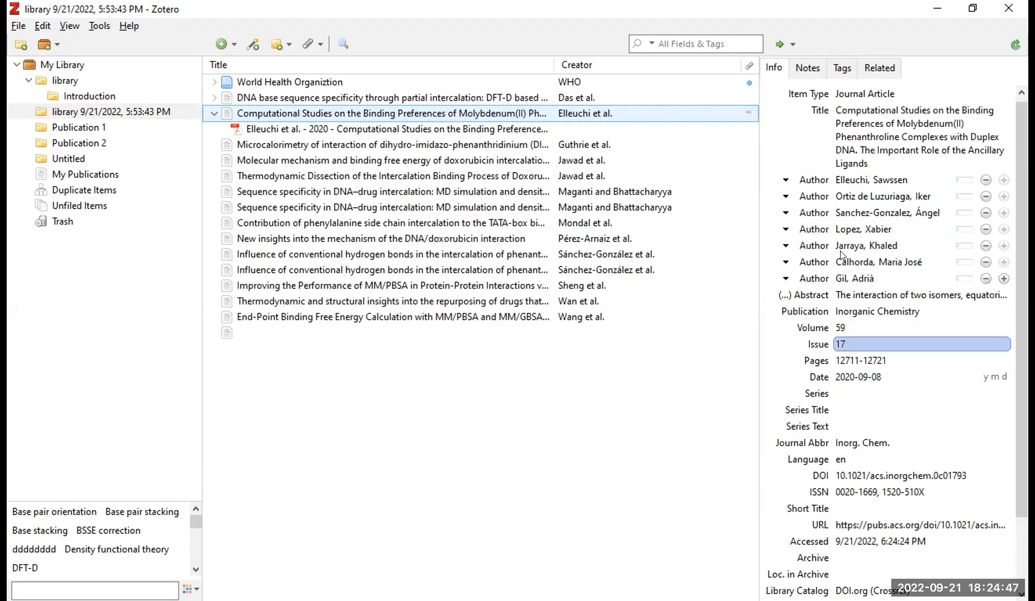
scroll(871, 263, "down", 2)
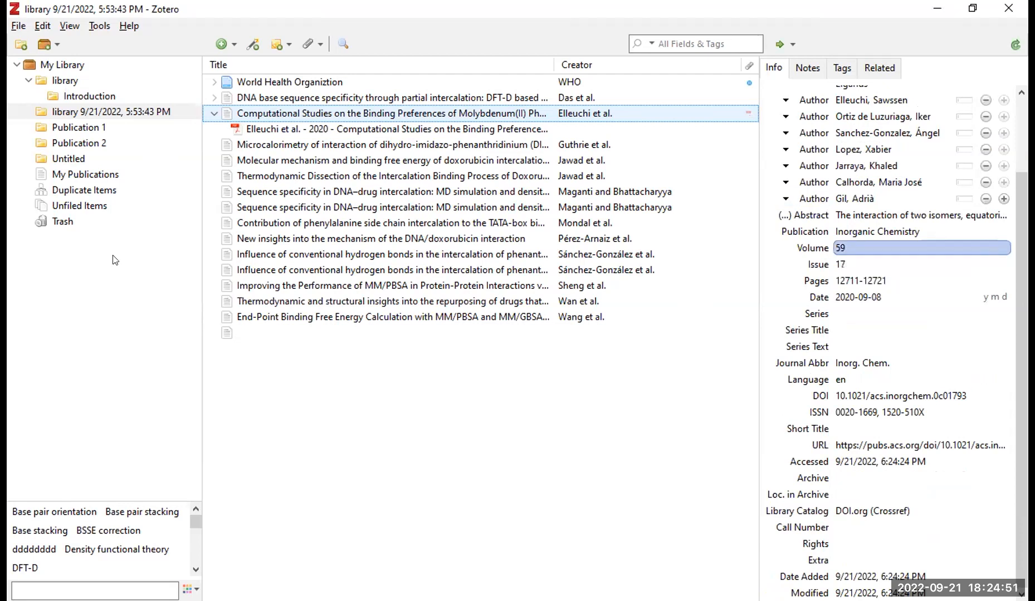
left_click(99, 26)
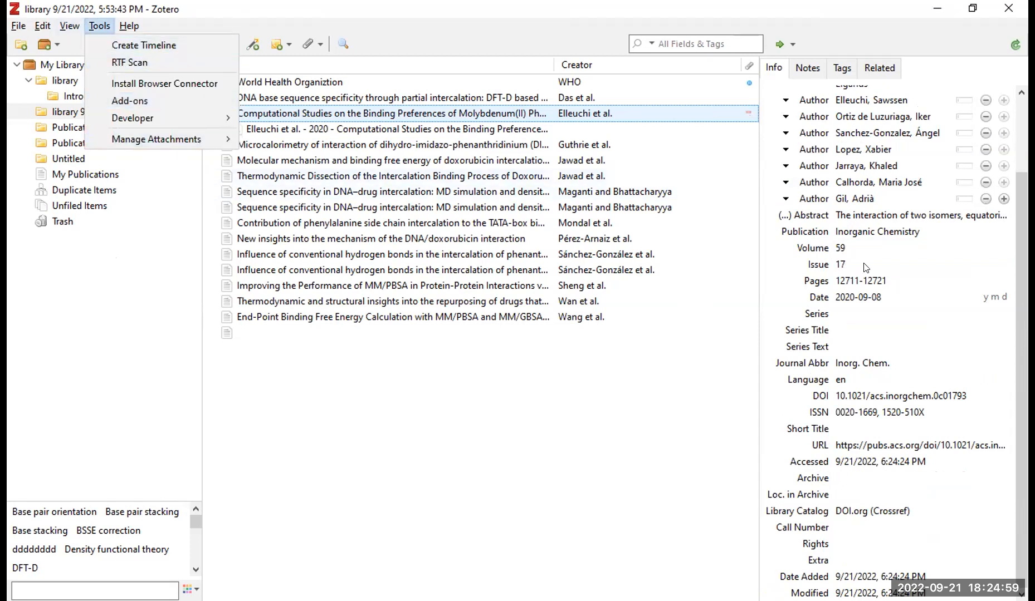
key("alt+Tab")
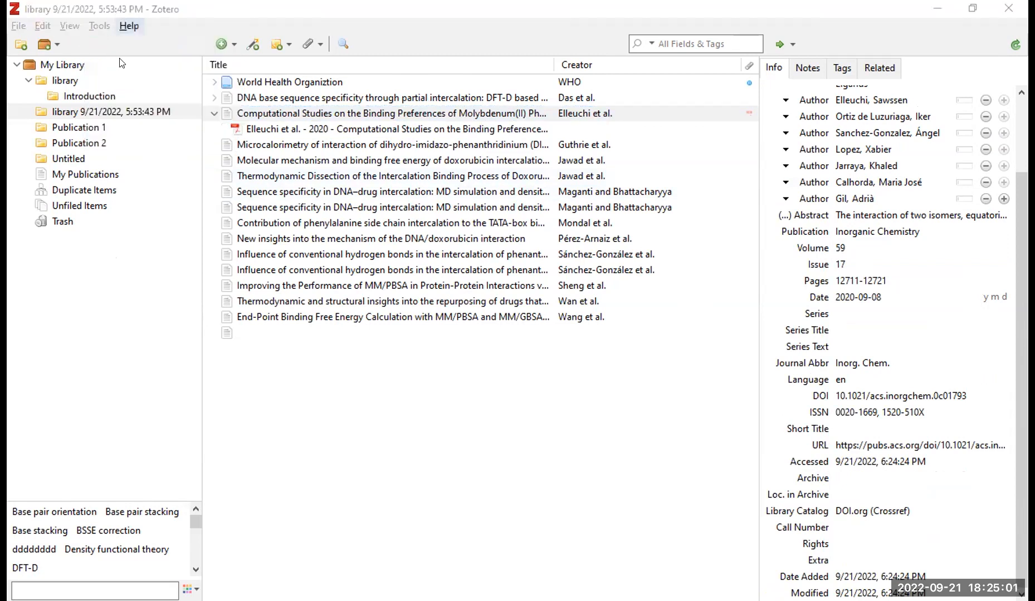
left_click(99, 26)
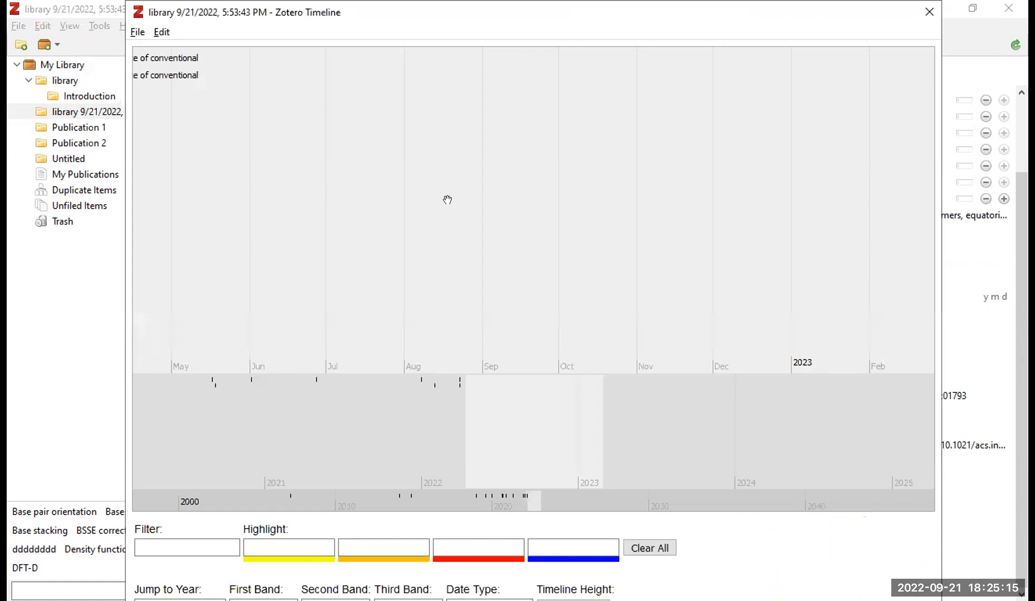
left_click_drag(268, 229, 515, 223)
left_click_drag(321, 229, 474, 214)
mouse_move(384, 203)
left_mouse_down()
mouse_move(442, 185)
mouse_move(305, 261)
mouse_move(479, 272)
mouse_move(519, 291)
mouse_move(598, 296)
mouse_move(446, 215)
mouse_move(410, 210)
mouse_move(457, 213)
mouse_move(395, 196)
mouse_move(469, 302)
left_mouse_up()
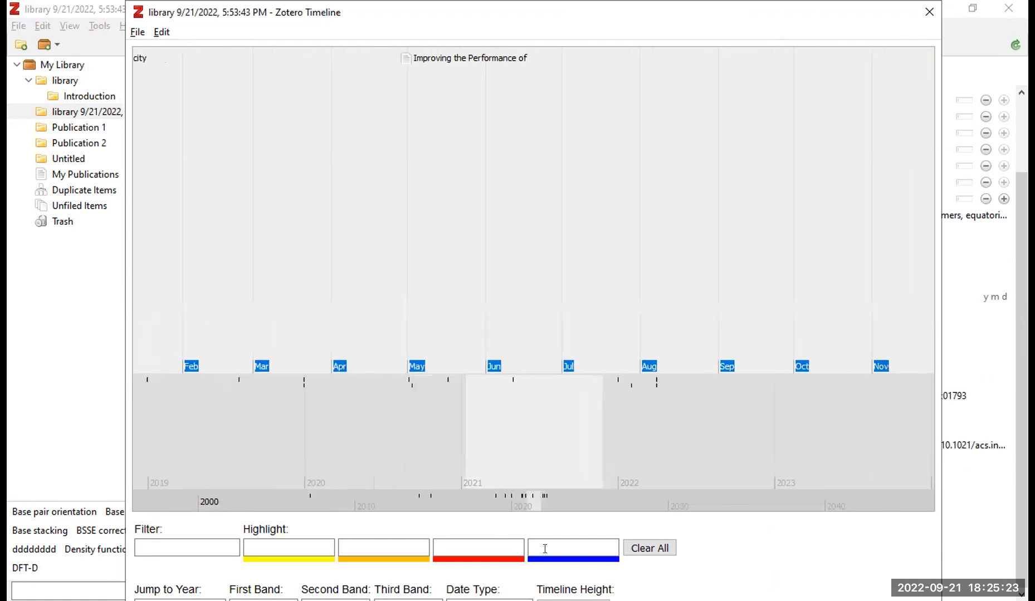
Highlight timeline items matching "ds" in blue, then replace the blue highlight text with "im".
left_click(573, 548)
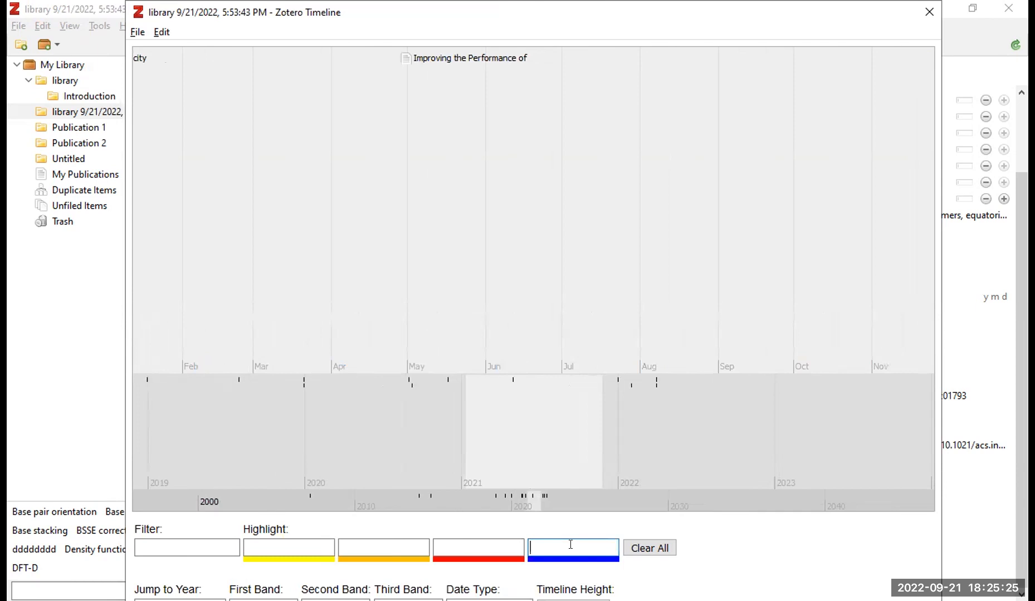
type("d")
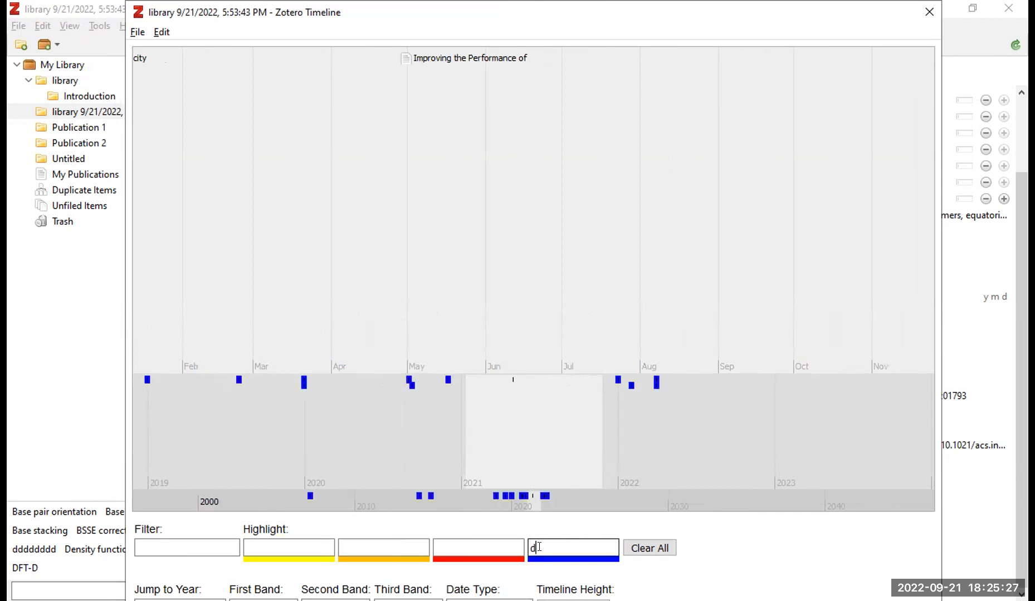
type("s")
left_click(544, 545)
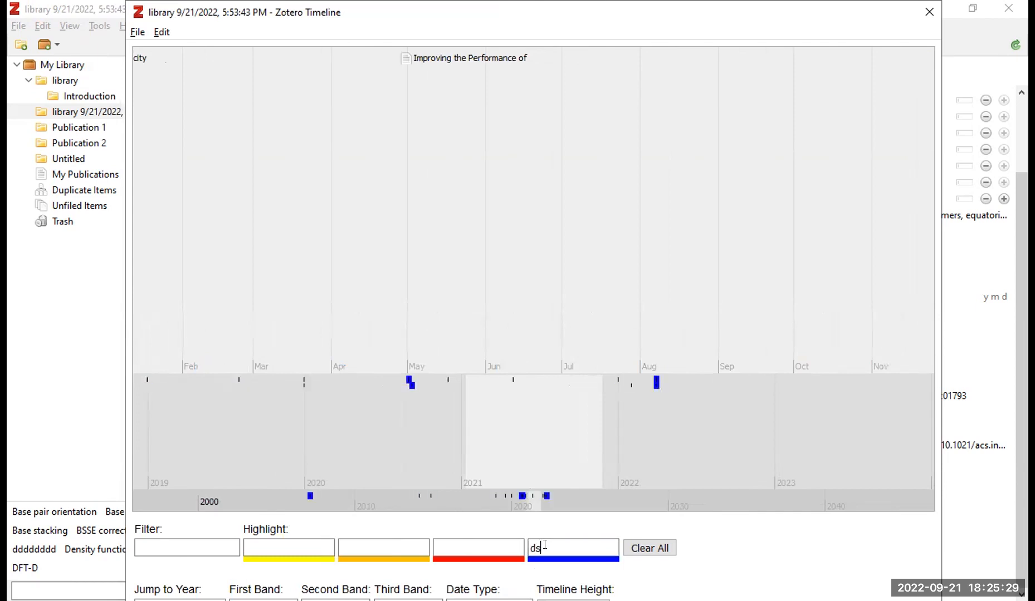
left_click(523, 546)
left_click_drag(542, 545, 524, 542)
key("BackSpace")
type("im")
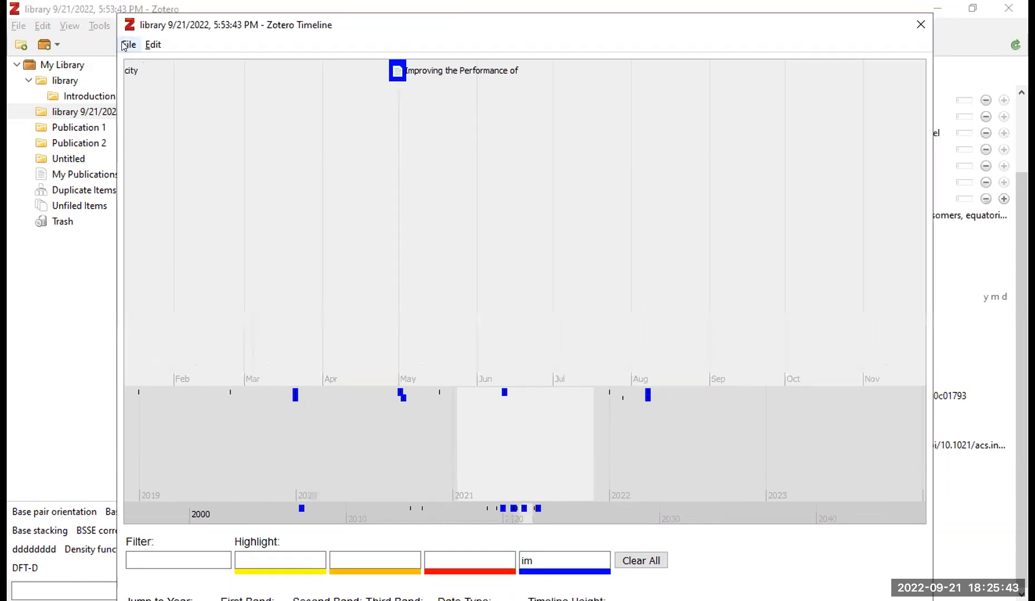
Review the timeline's save and print options, browse its items across the months, and close the timeline.
left_click(129, 44)
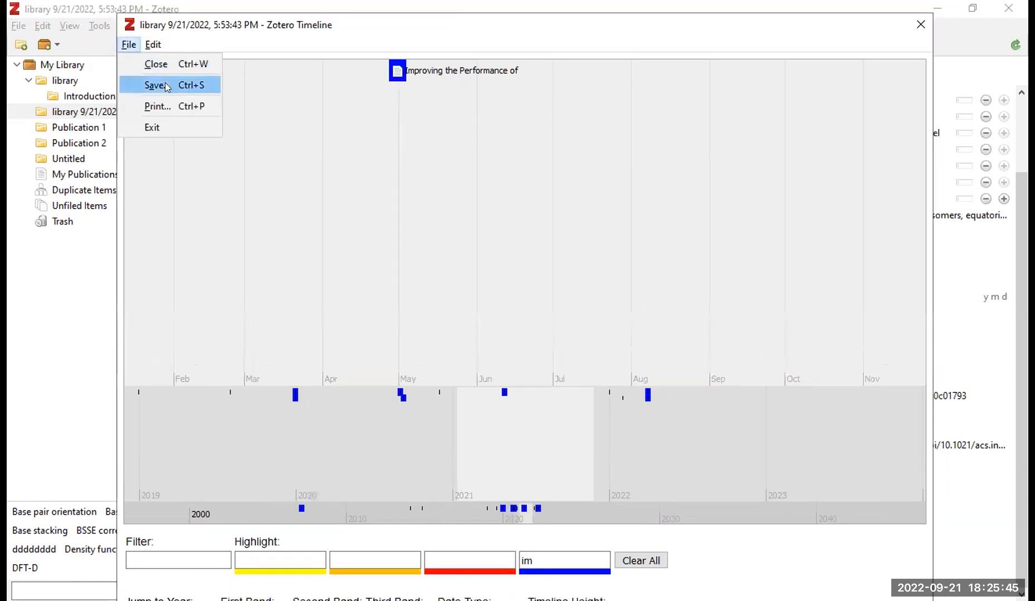
left_click_drag(470, 251, 635, 248)
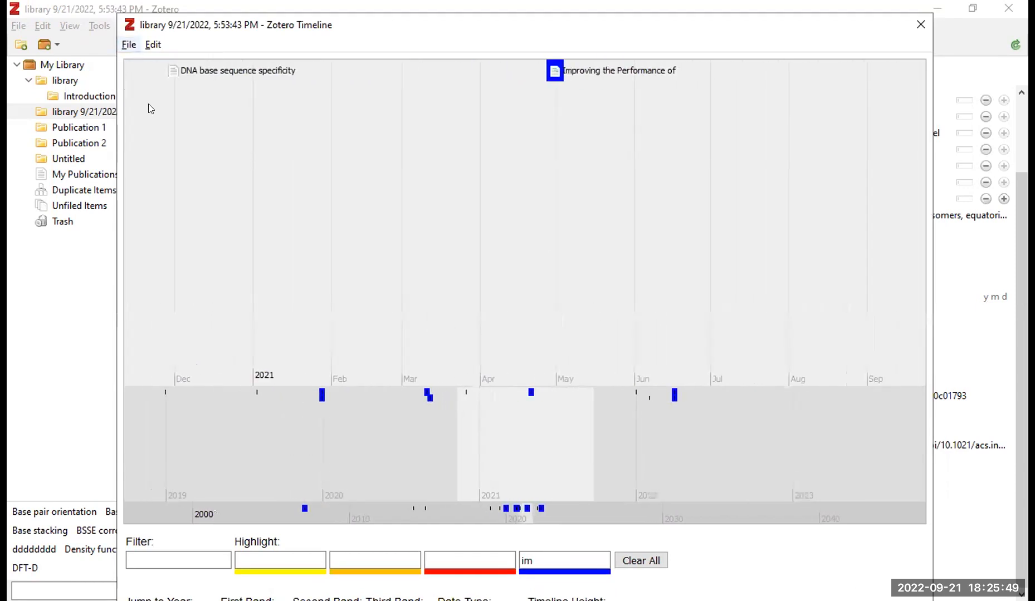
key("alt+f")
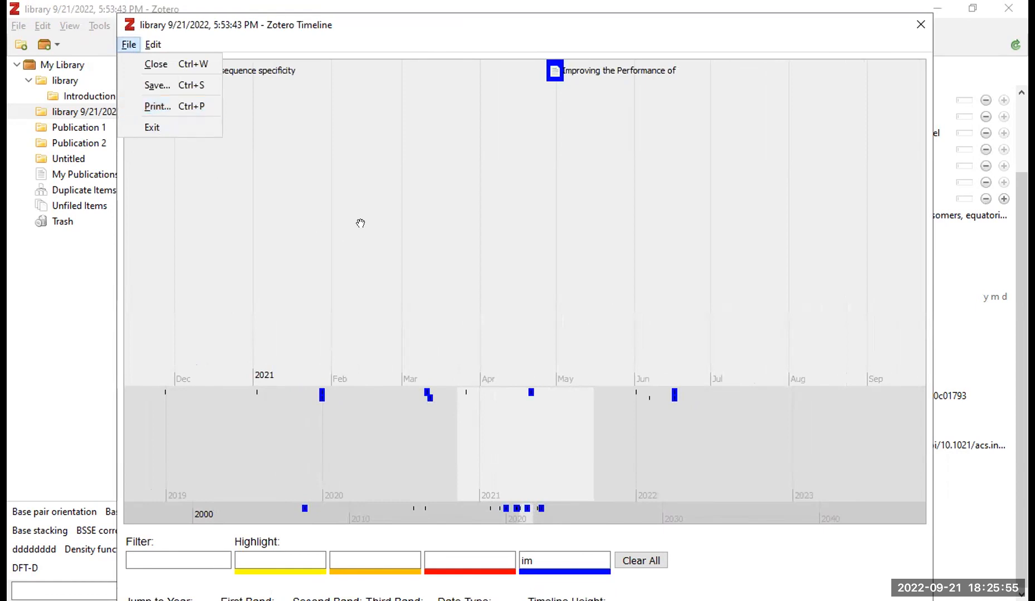
left_click_drag(350, 214, 319, 212)
left_click_drag(546, 230, 279, 230)
left_click_drag(630, 226, 466, 220)
left_click_drag(796, 211, 506, 212)
left_click(920, 27)
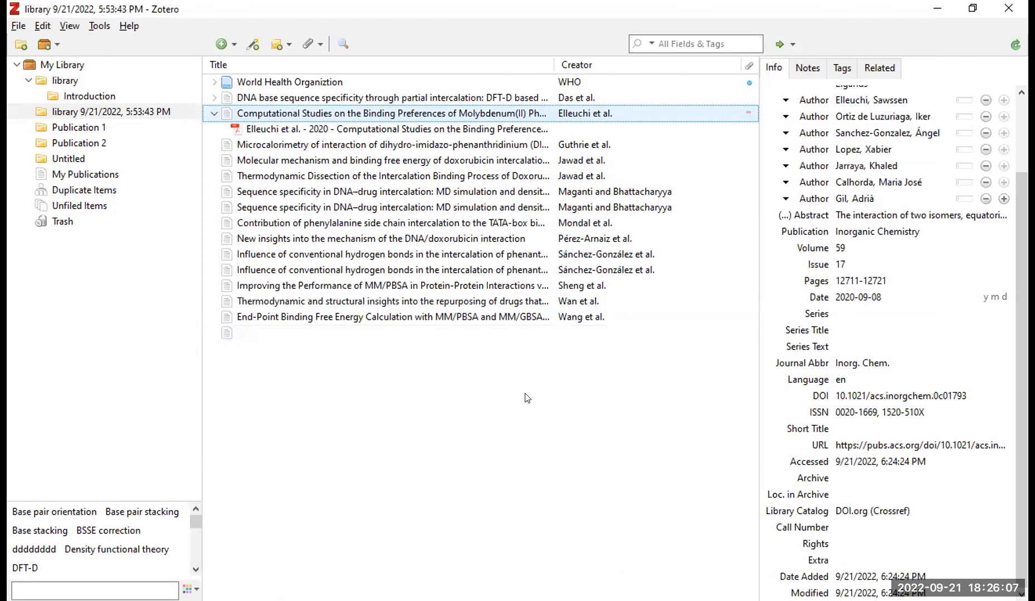
Switch to Google Scholar in the browser, search for "protein kinase", and open the article "Regulation of protein kinase C".
key("alt+Tab")
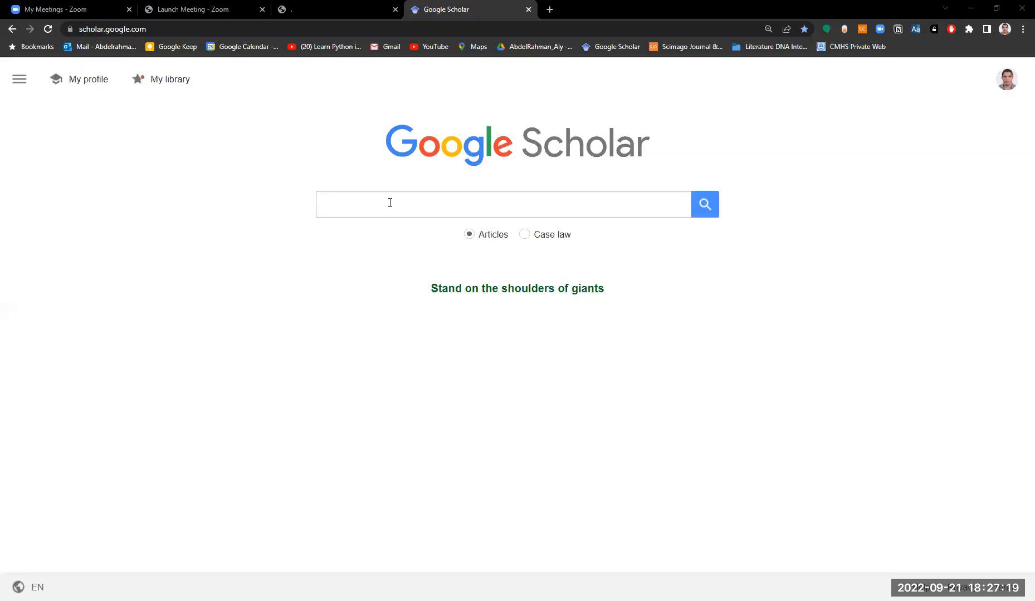
left_click(394, 204)
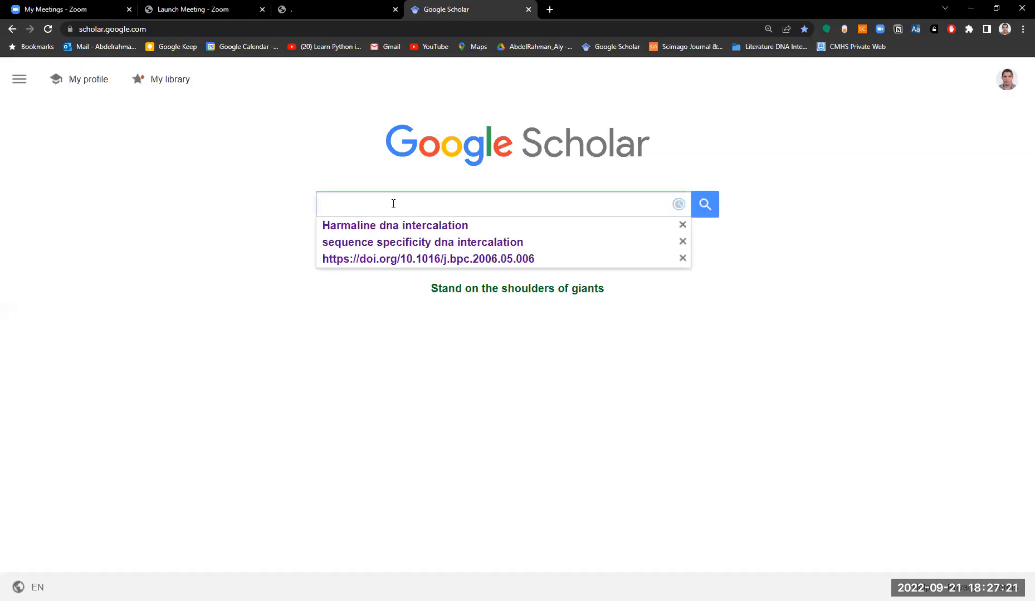
type("protein")
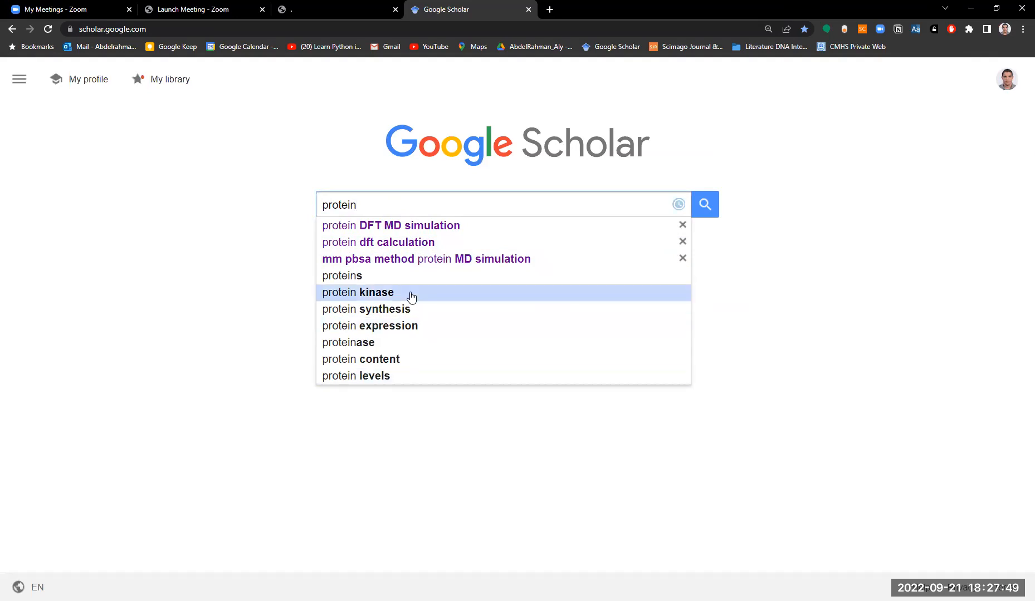
left_click(380, 296)
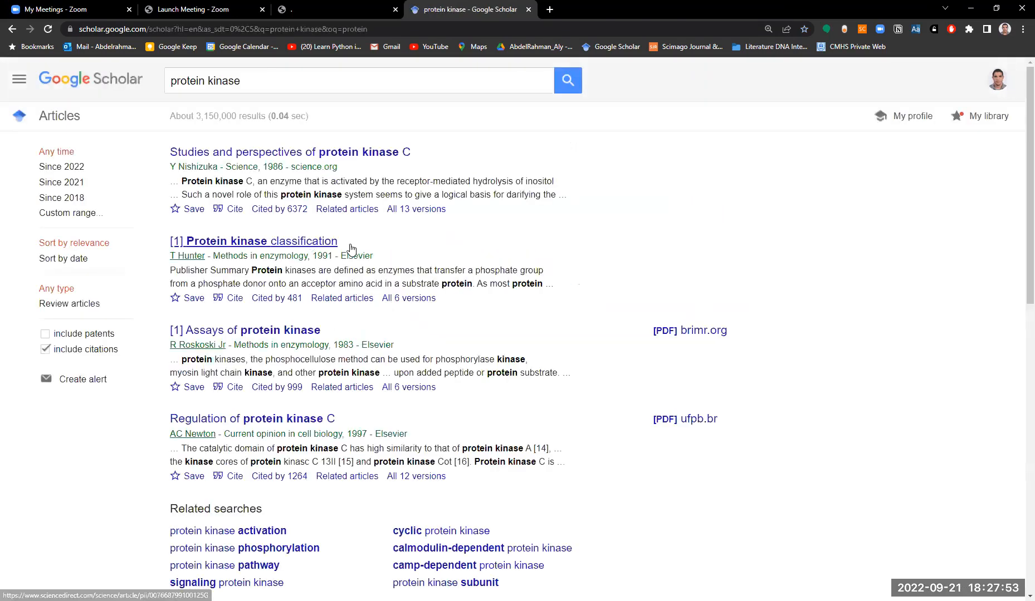
scroll(310, 327, "down", 2)
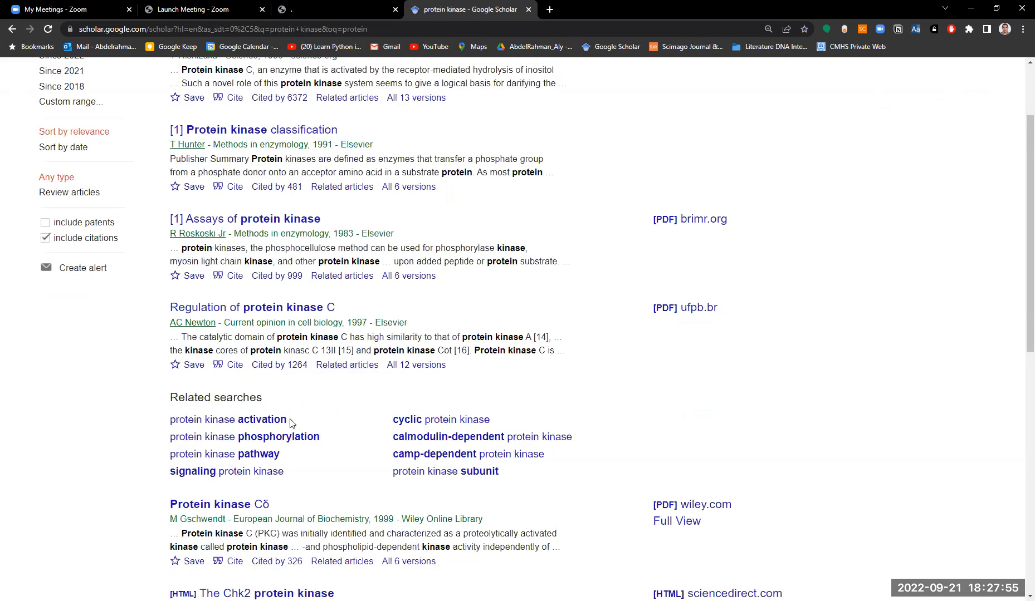
left_click(299, 310)
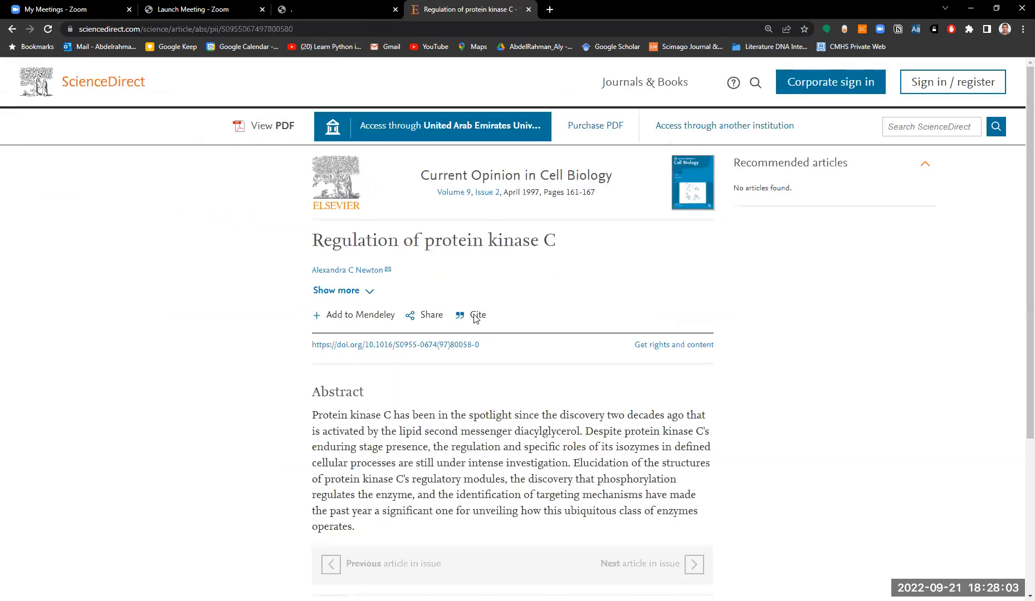
Save the ScienceDirect article "Regulation of protein kinase C" to Zotero with the Zotero Connector.
scroll(474, 318, "down", 4)
scroll(774, 288, "up", 3)
left_click(968, 33)
left_click(845, 244)
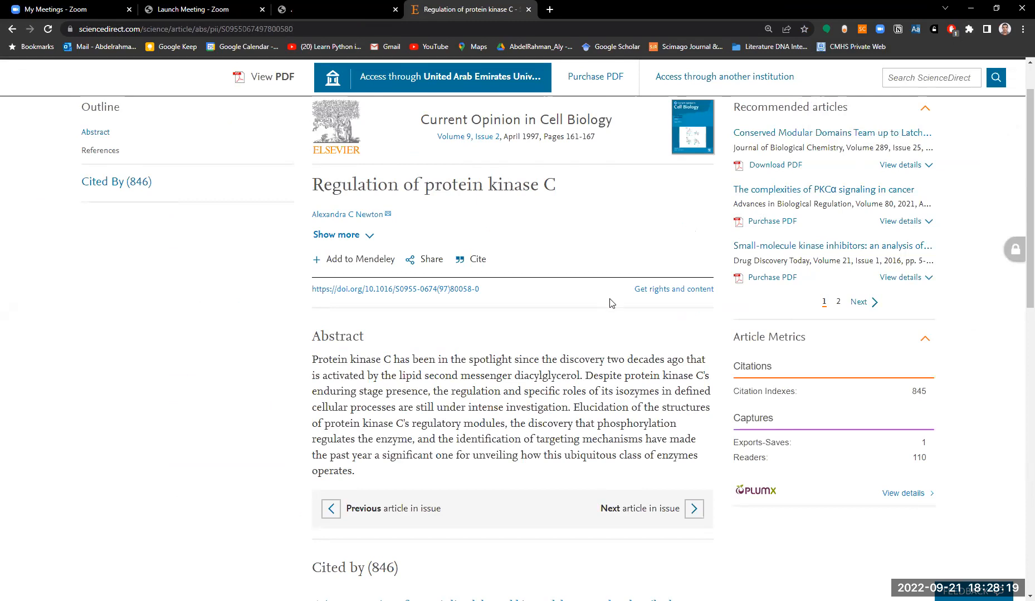
scroll(612, 304, "up", 1)
Return to the search results, open the ufpb.br PDF of "Regulation of protein kinase C", and save it with the Zotero Connector.
key("alt+Left")
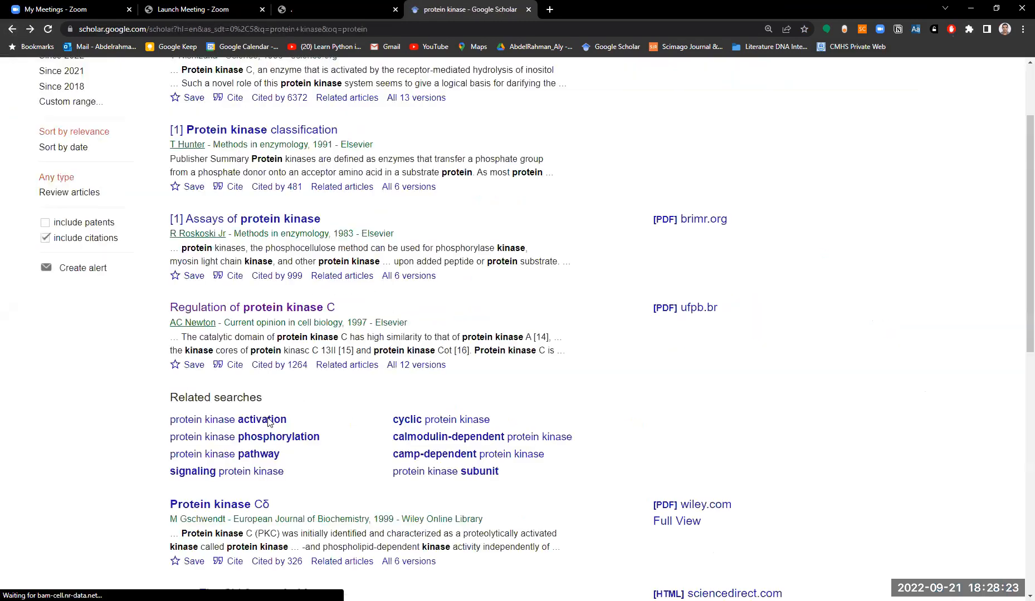
left_click(689, 311)
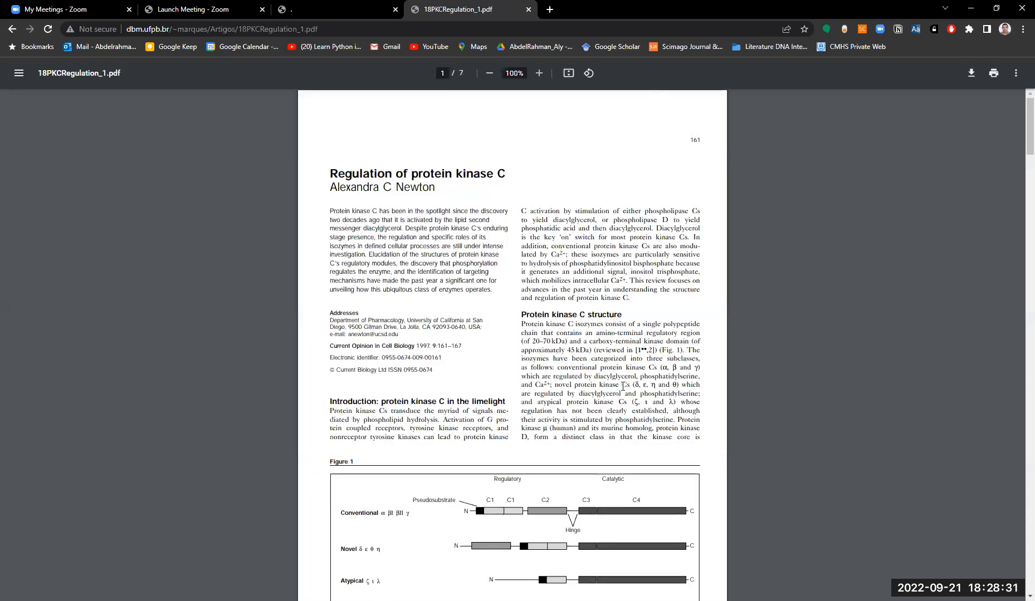
scroll(623, 390, "down", 7)
scroll(925, 136, "up", 7)
left_click(969, 29)
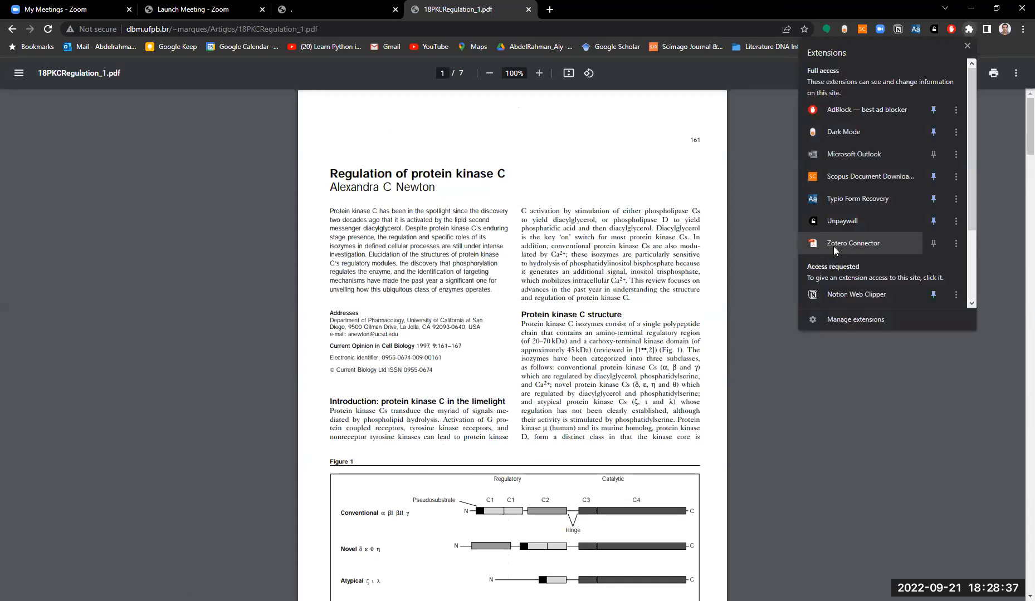
left_click(833, 246)
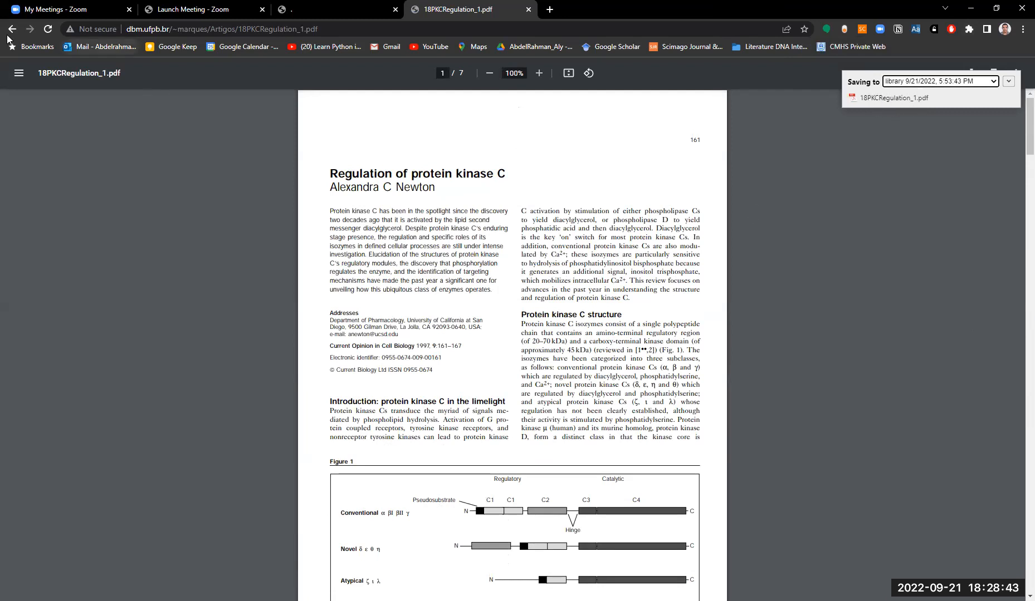
Go back to the protein kinase results, limit them to articles since 2021, and open the Protein kinase CK2 article on nature.com.
key("alt+Left")
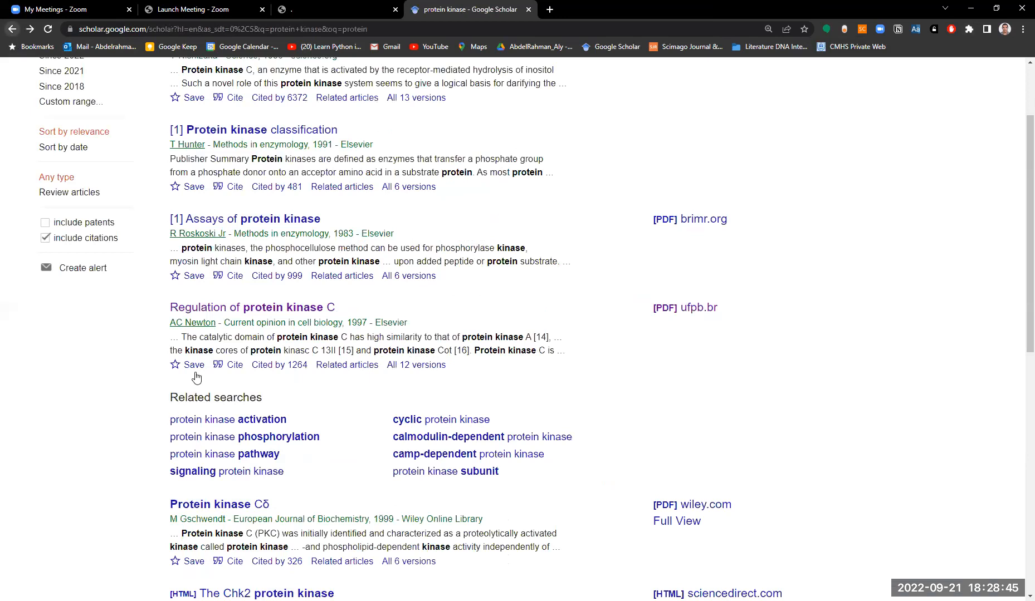
scroll(197, 379, "up", 2)
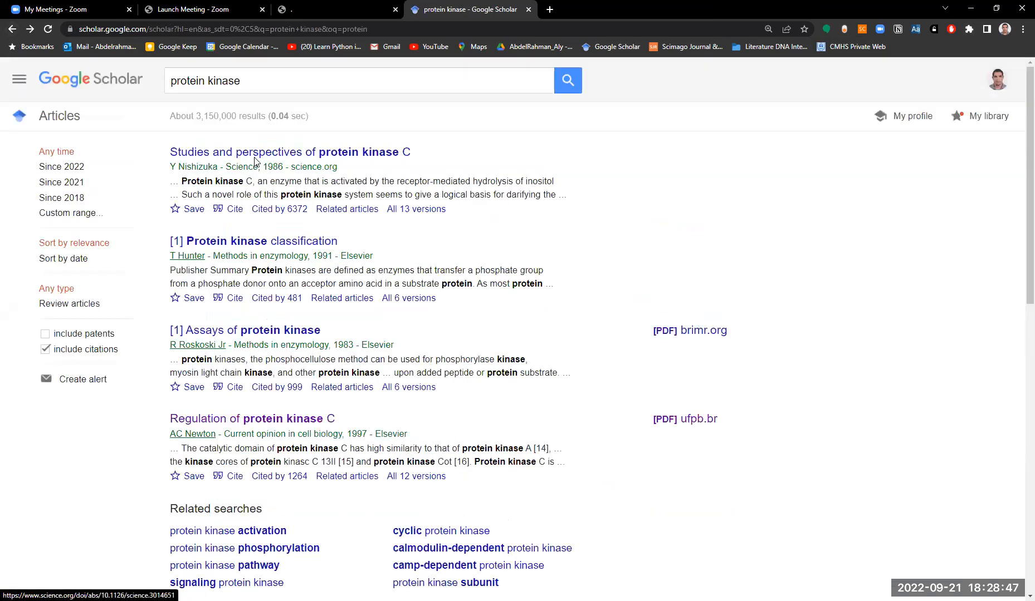
left_click(61, 182)
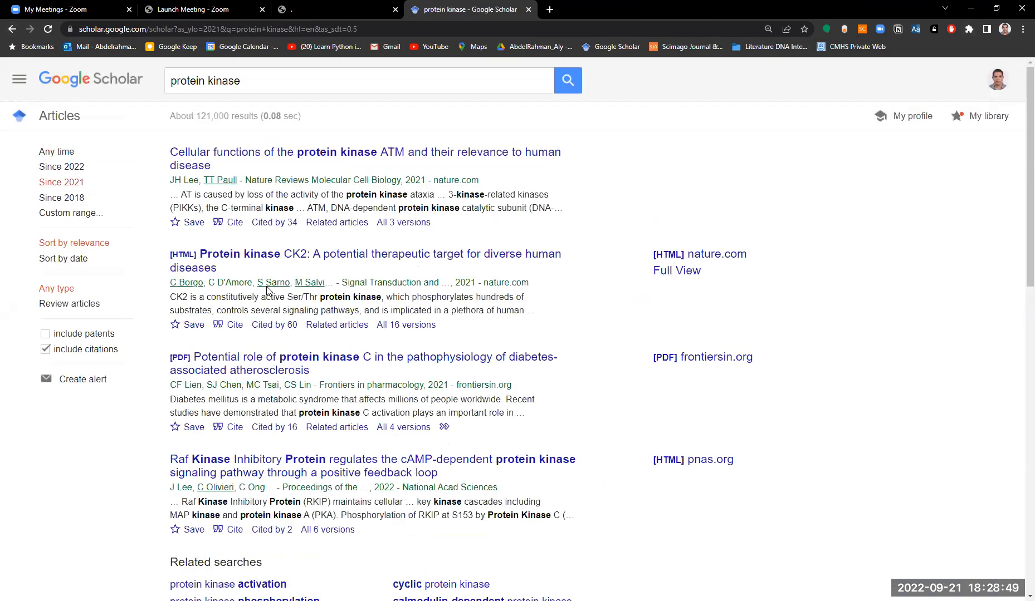
left_click(323, 255)
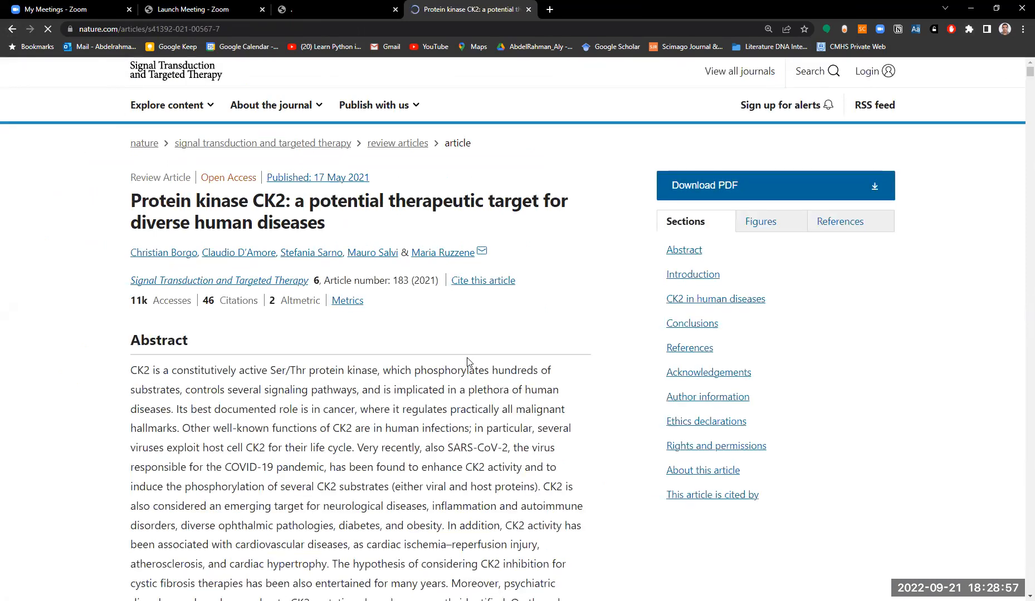
Save the Protein kinase CK2 article with the Zotero Connector, choosing My Library as the destination.
scroll(468, 362, "down", 15)
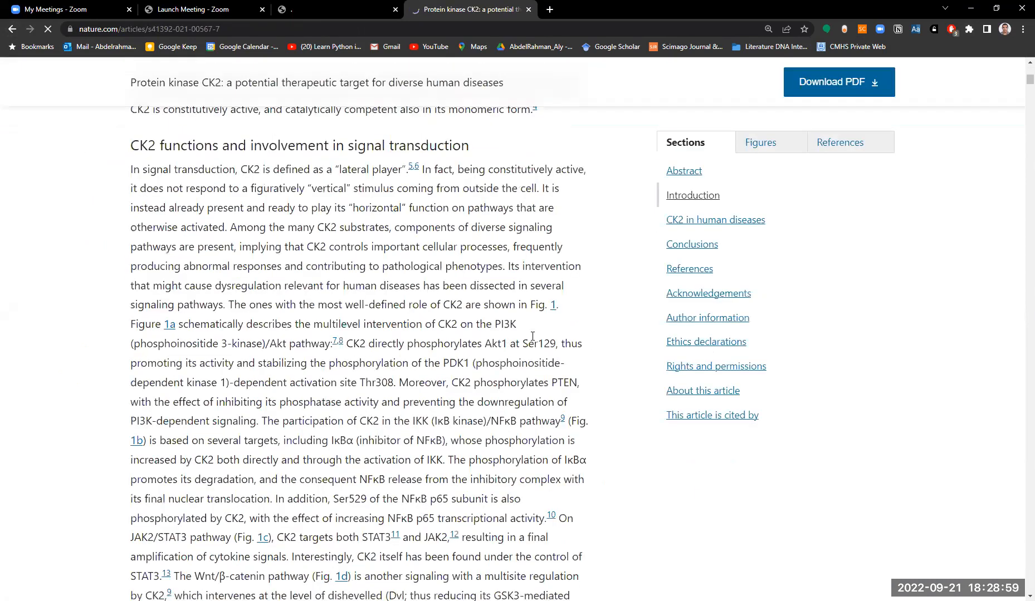
scroll(532, 336, "down", 3)
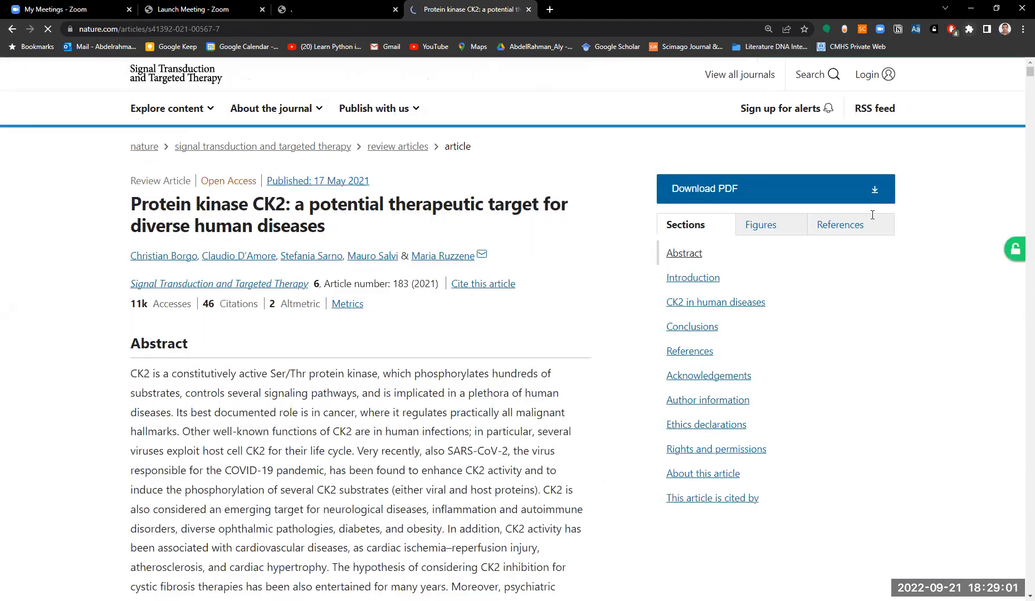
left_click(969, 28)
left_click(868, 240)
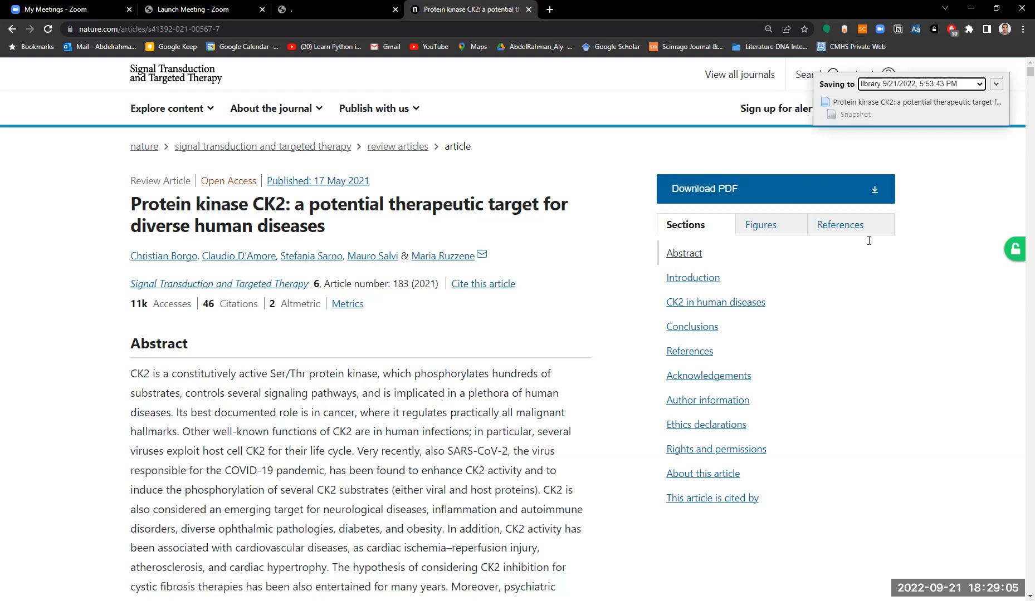
left_click(983, 84)
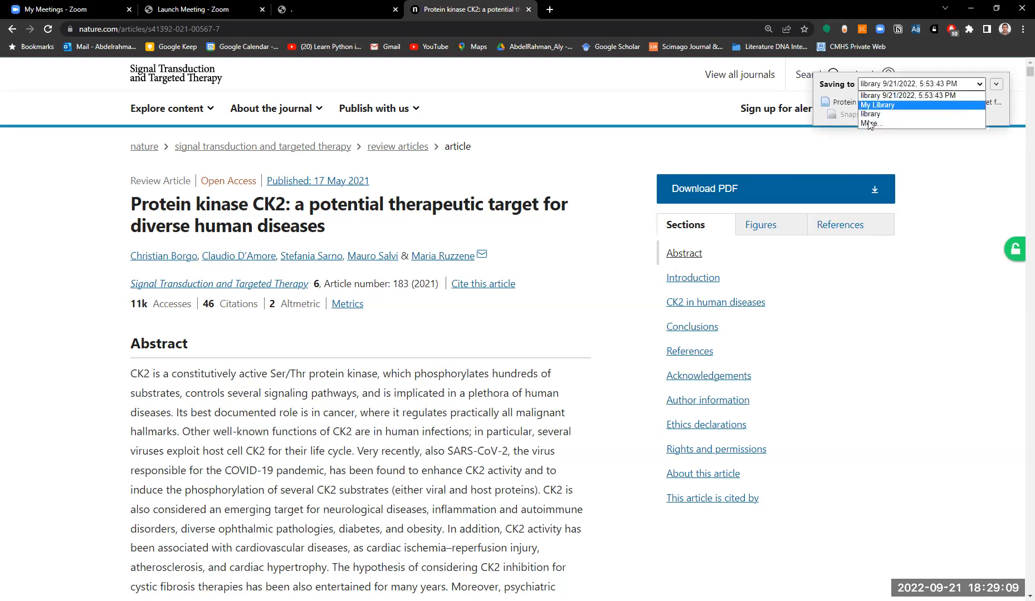
left_click(876, 105)
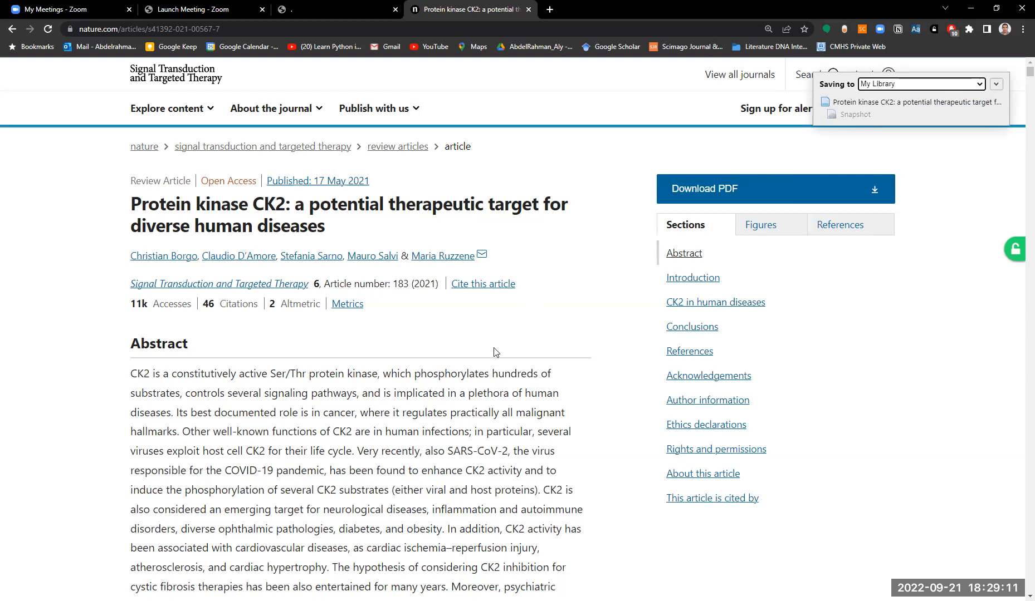
scroll(448, 356, "down", 2)
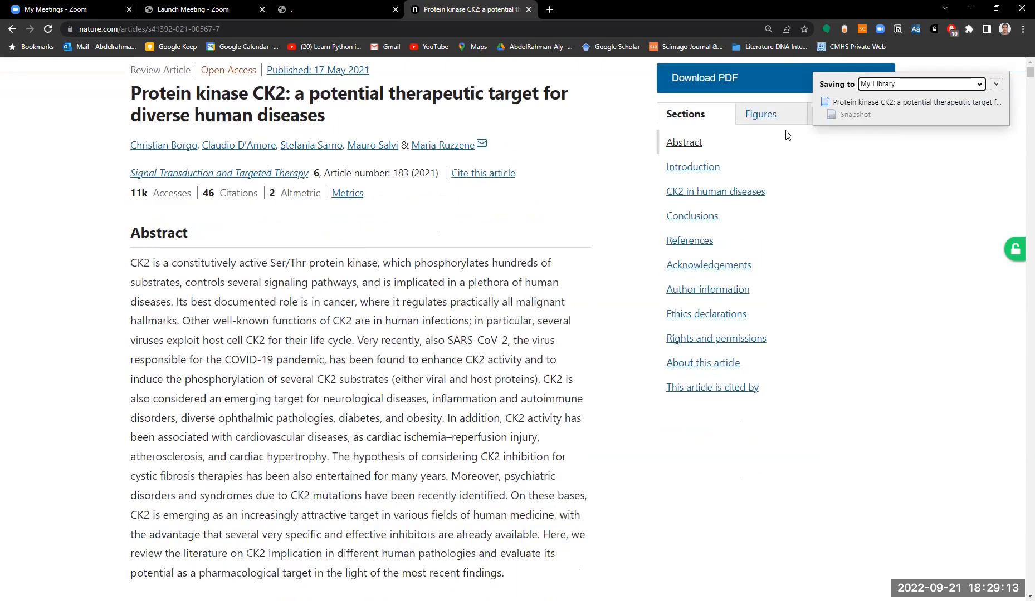
Look through the Protein kinase CK2 article, return to the search results, and open the article's full-view PDF.
scroll(788, 136, "up", 2)
scroll(423, 372, "down", 7)
scroll(423, 372, "down", 20)
scroll(712, 242, "down", 7)
left_click(12, 30)
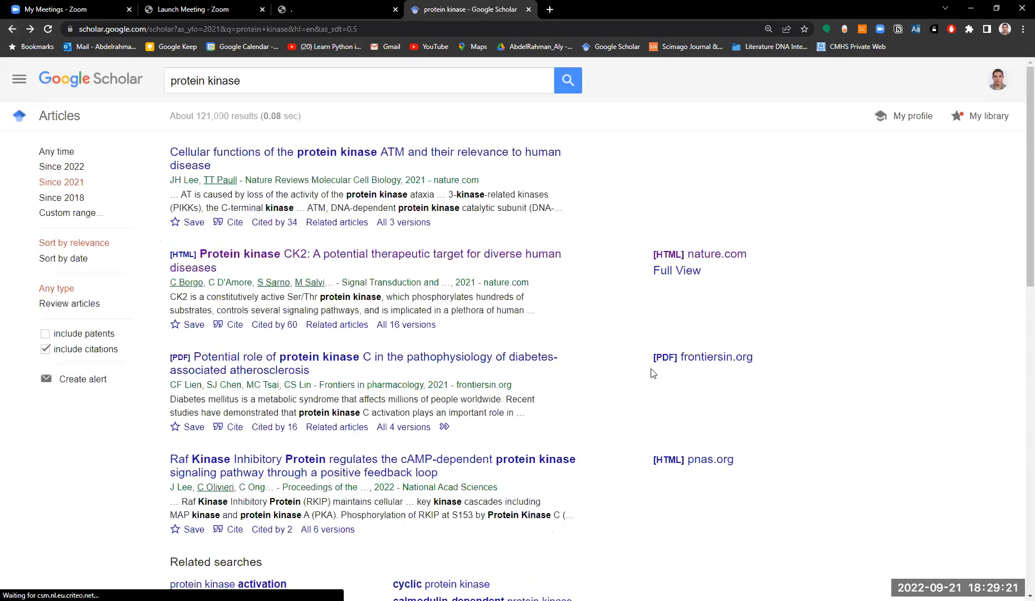
left_click(686, 273)
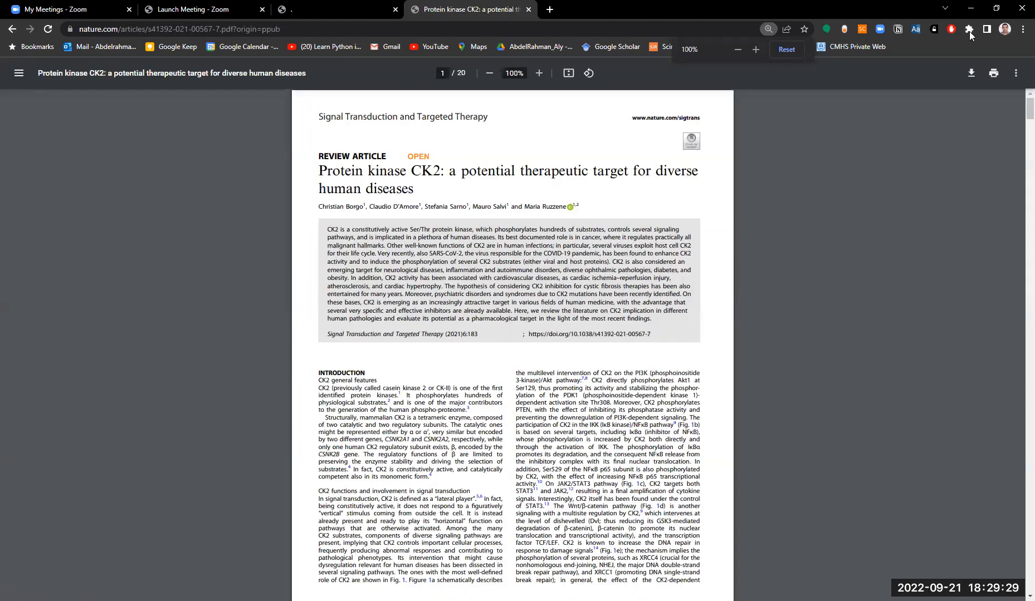
Try to save the Protein kinase CK2 PDF with the Zotero Connector, leaving My Library as the destination.
left_click(969, 29)
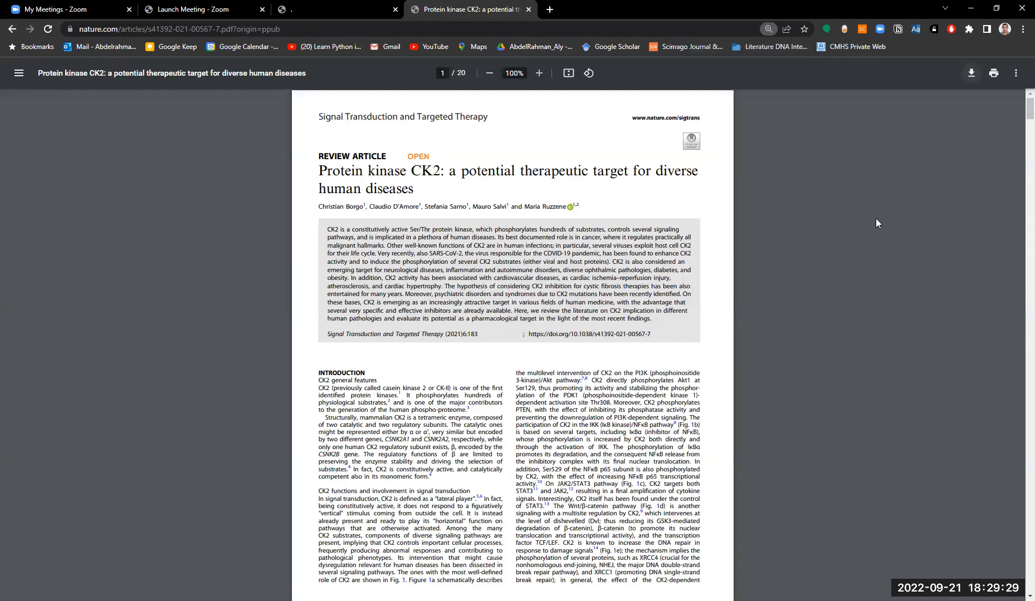
left_click(864, 243)
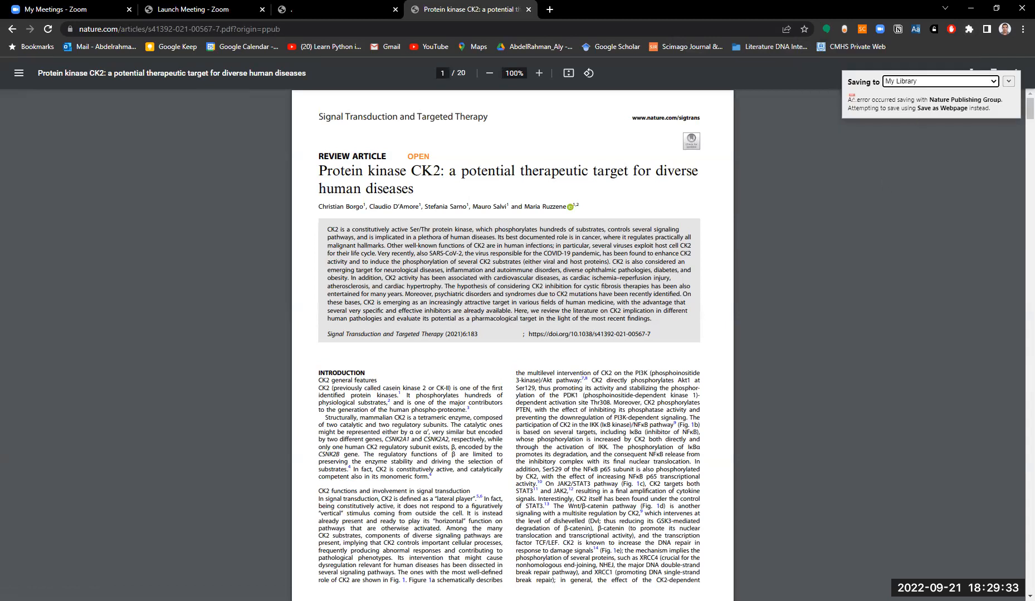
key("alt+Tab")
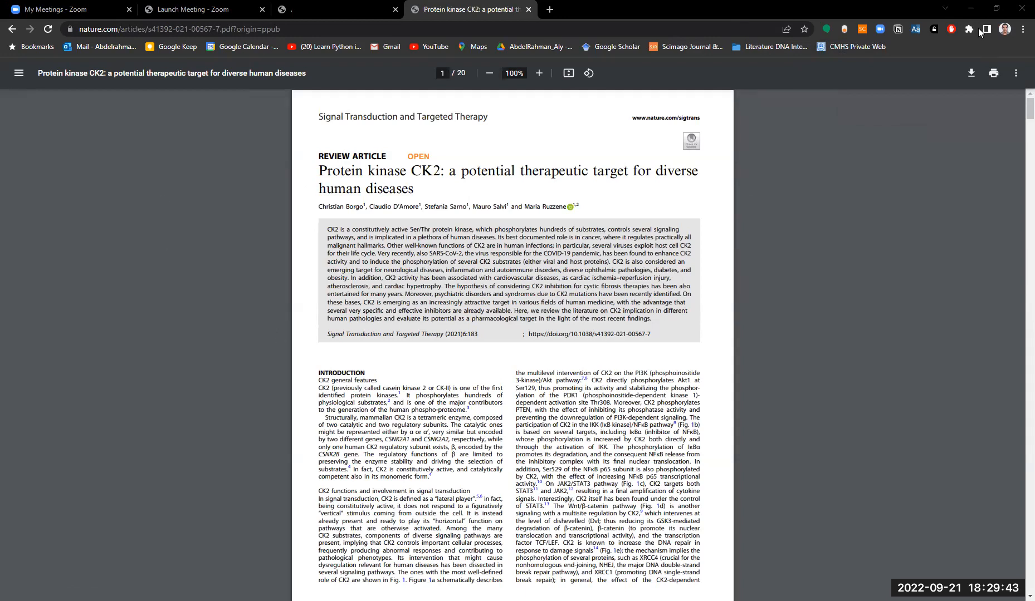
Save the Protein kinase CK2 PDF again with the Zotero Connector, choosing the Publication 1 collection as the destination.
left_click(969, 28)
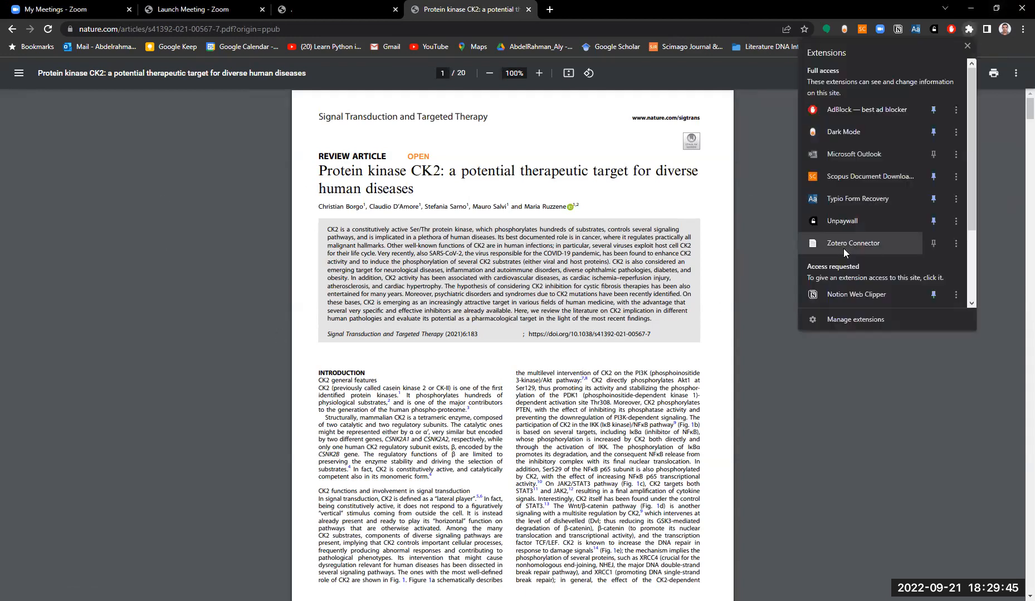
left_click(960, 85)
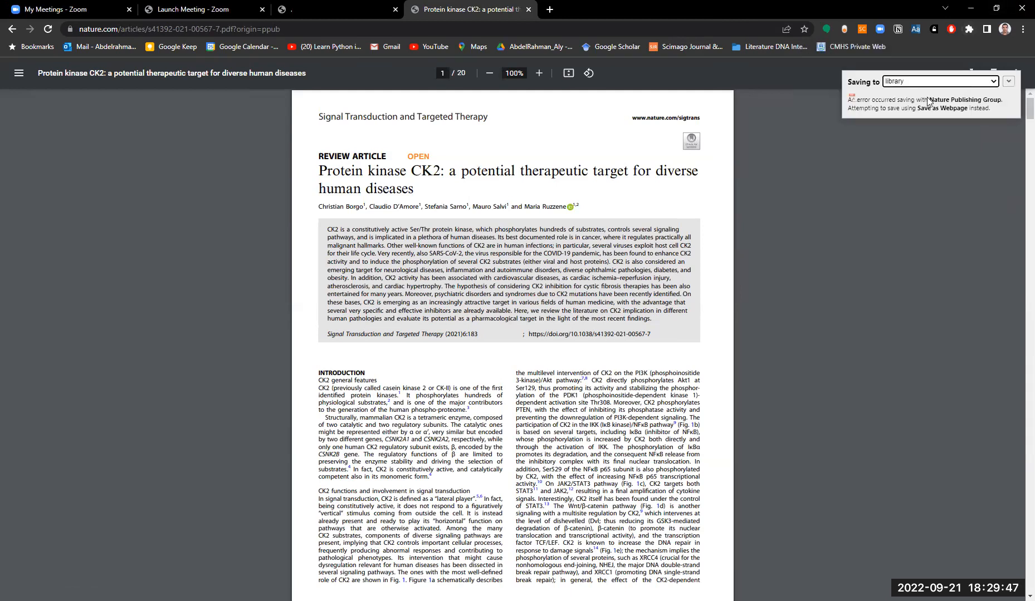
left_click(1006, 82)
left_click(1007, 81)
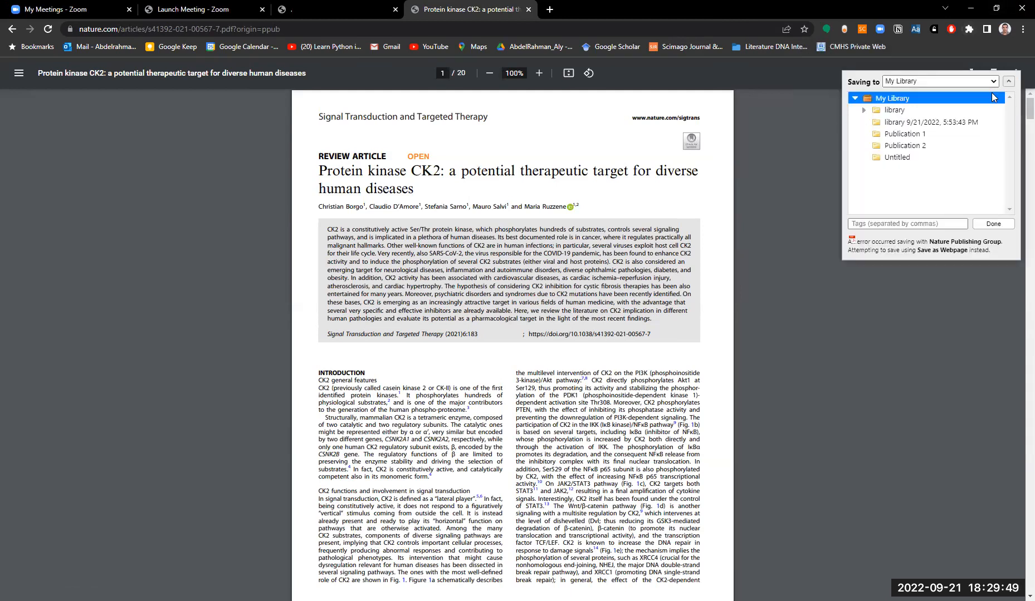
left_click(943, 113)
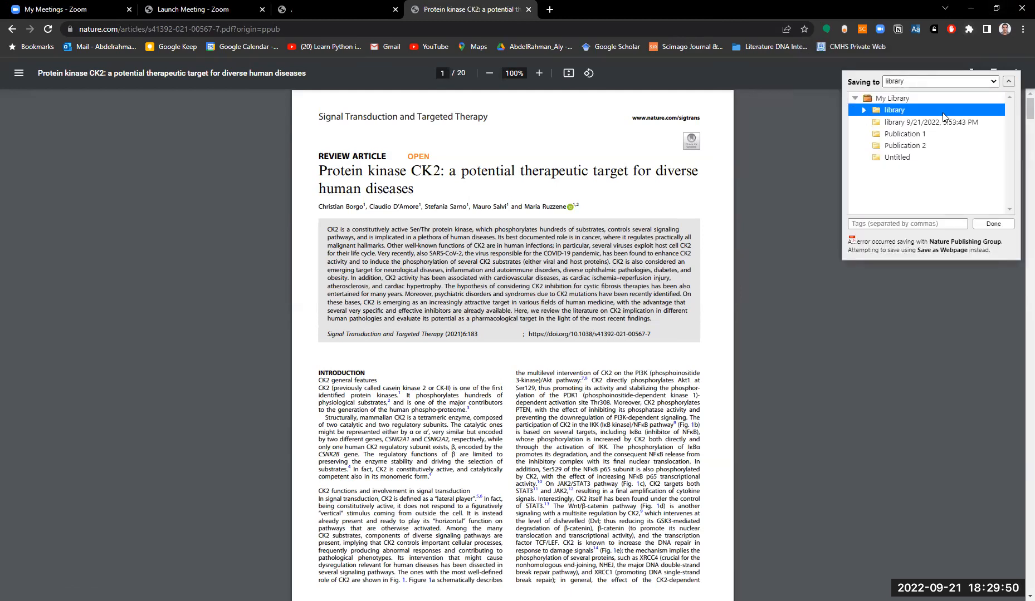
left_click(914, 138)
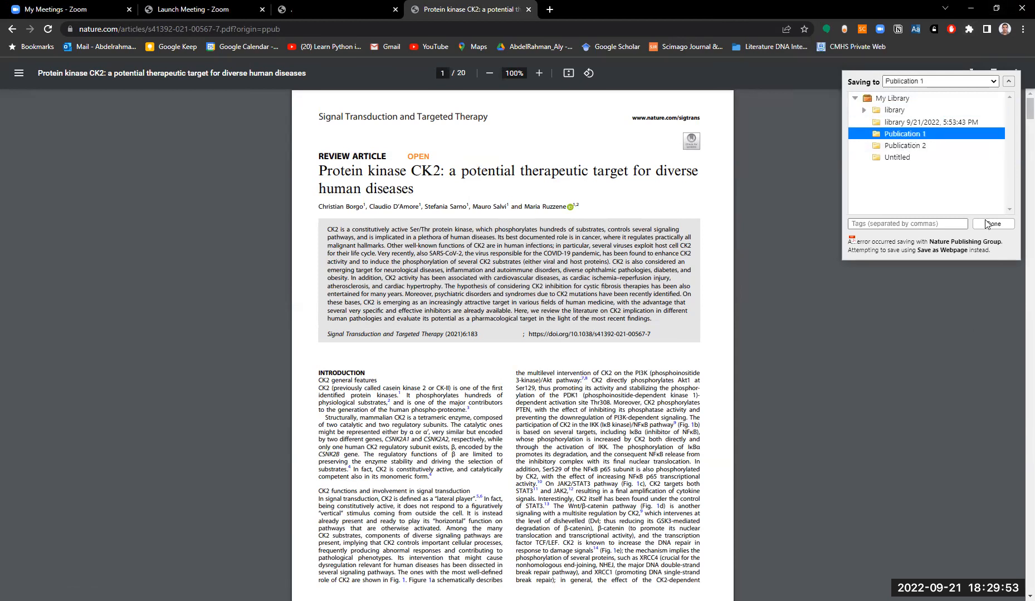
left_click(990, 224)
left_click(971, 76)
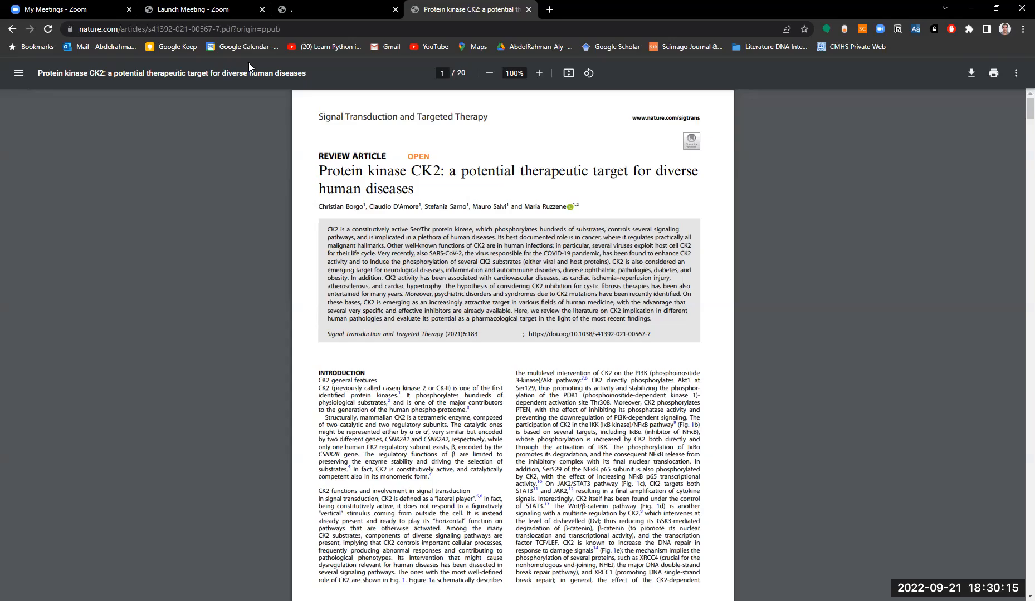
Switch to the Word document and change its Zotero citation style from numbered to author-date in the document preferences.
key("alt+Tab")
left_click(390, 84)
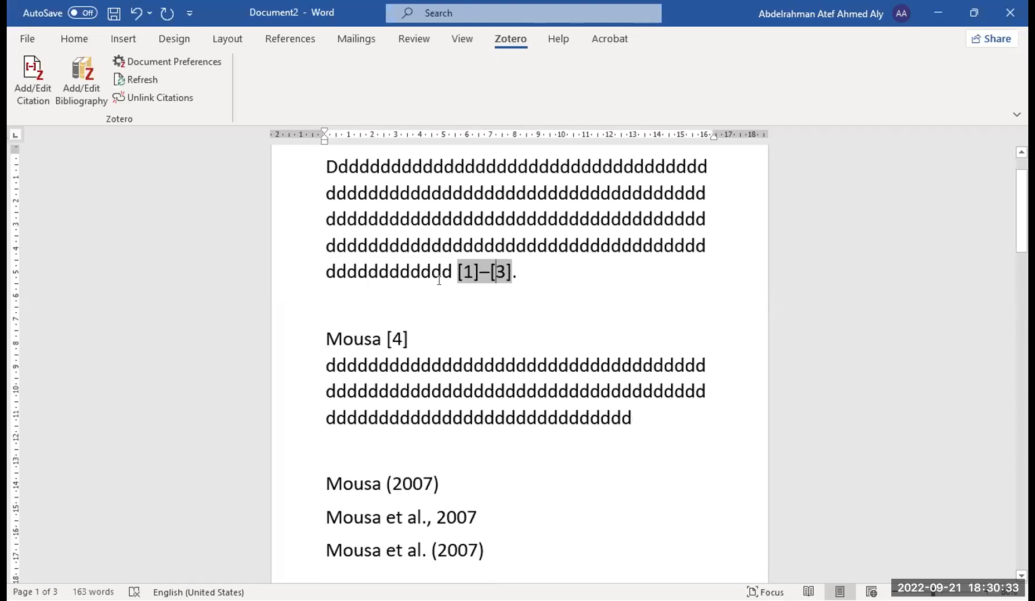
left_click(507, 294)
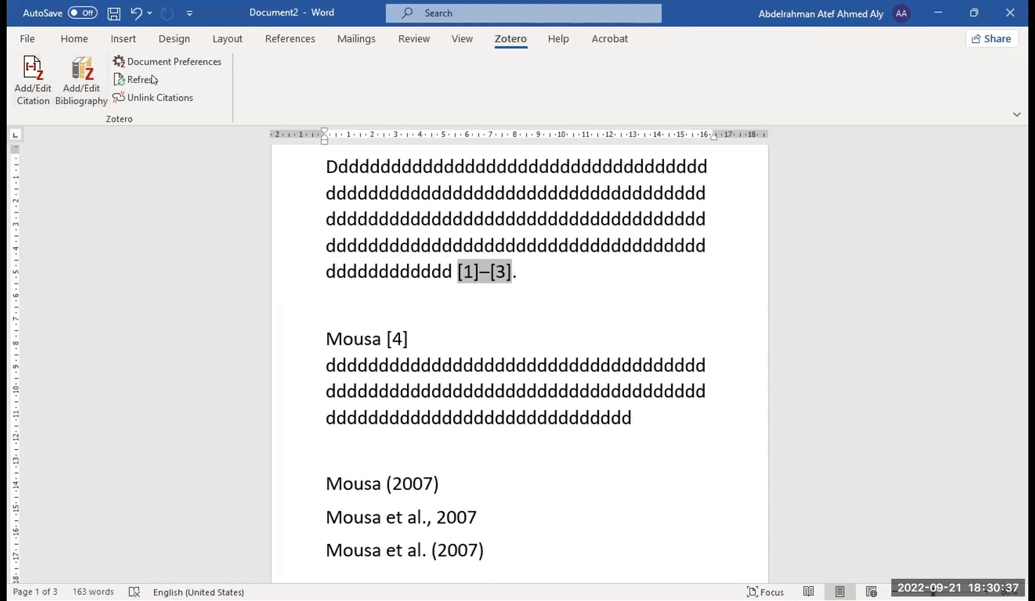
left_click(161, 62)
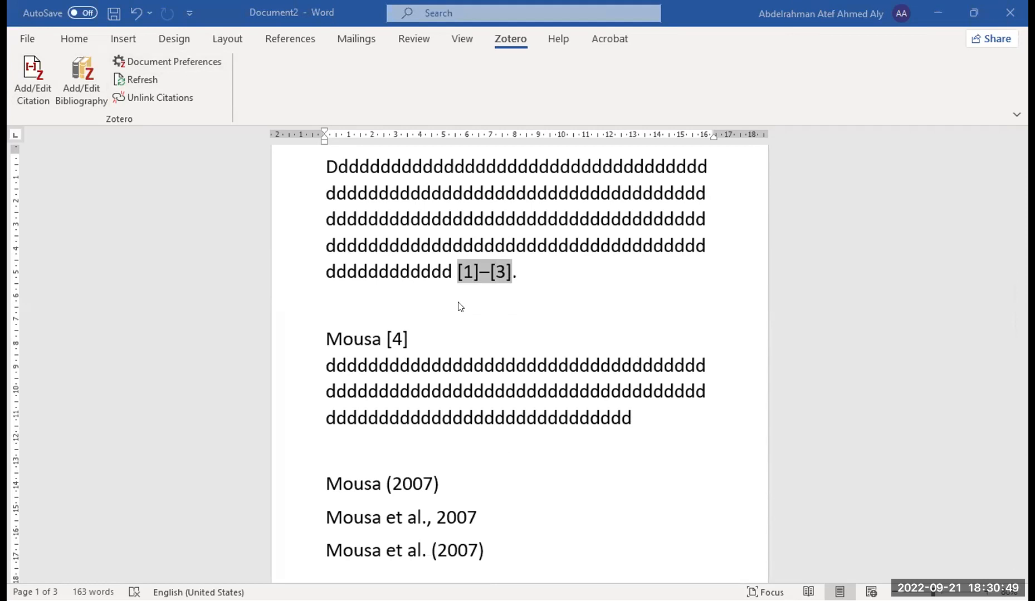
left_click(467, 273)
scroll(376, 223, "down", 1)
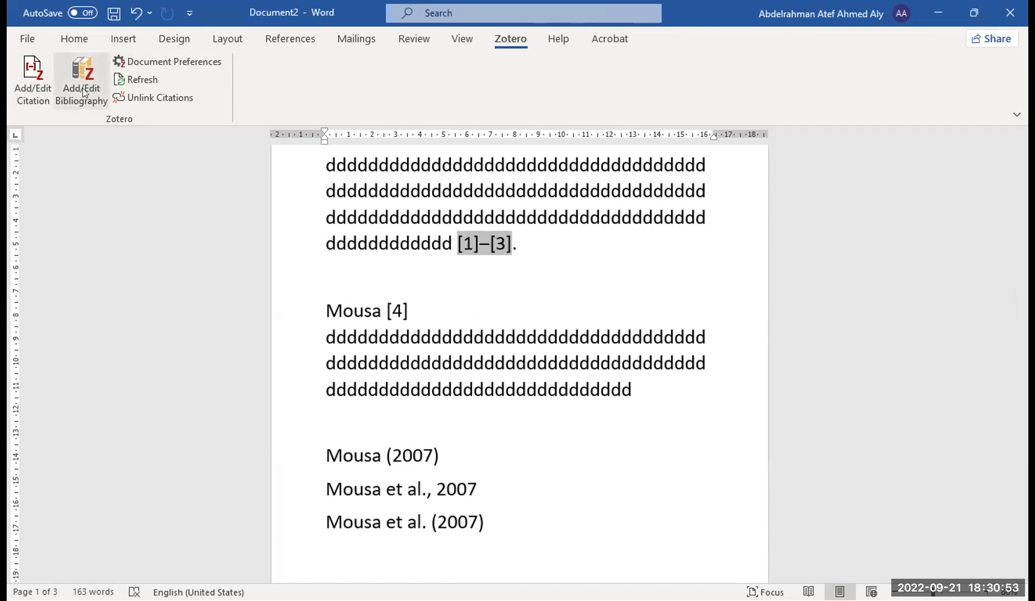
left_click(145, 63)
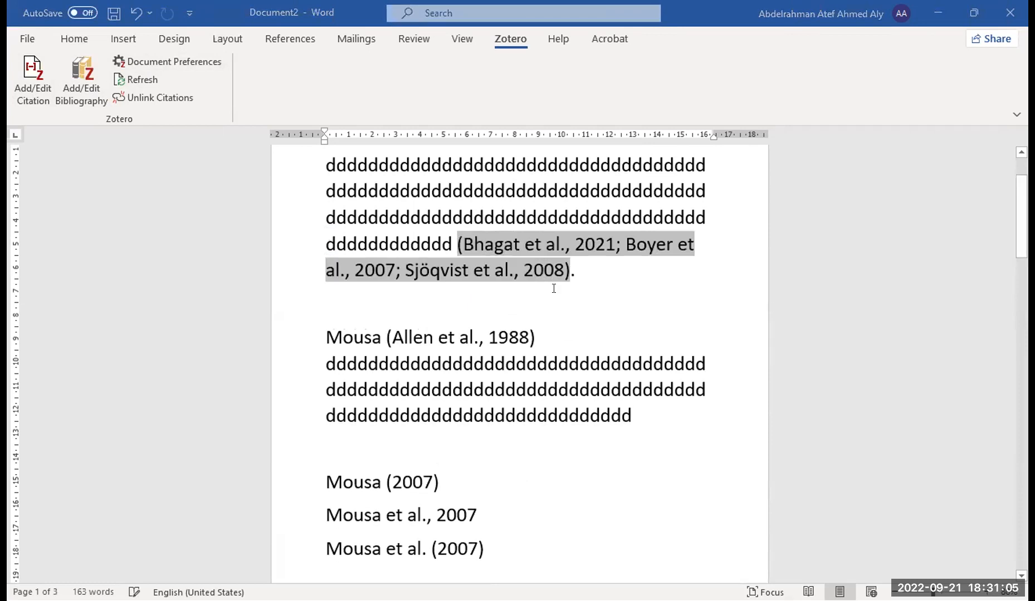
Add a filler line of repeated "f" letters between the two cited paragraphs, starting with a capital and set off by blank lines.
left_click(539, 307)
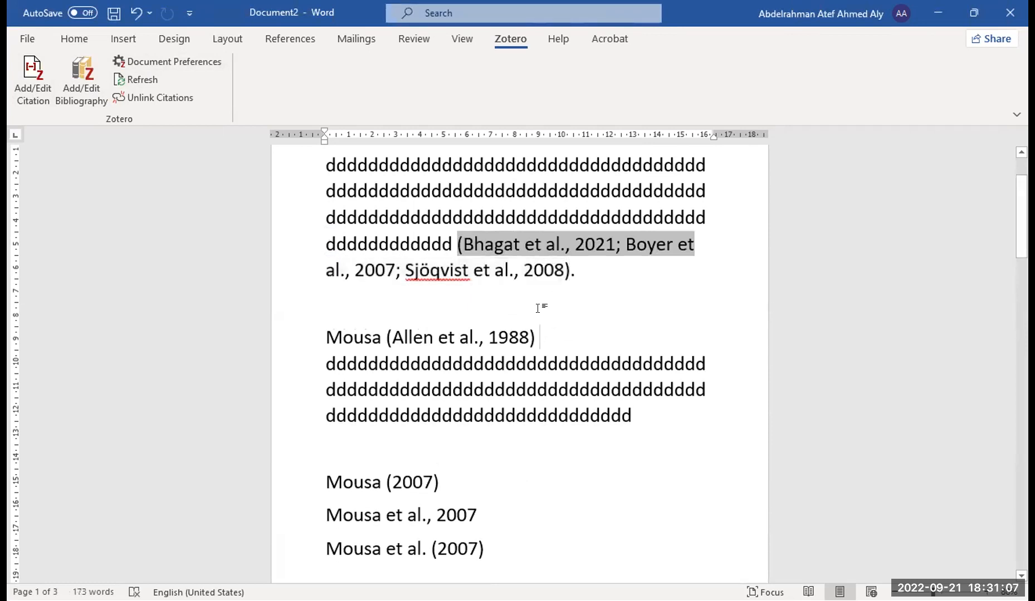
type("fffffffffffffffffffffffffffffffffffffff")
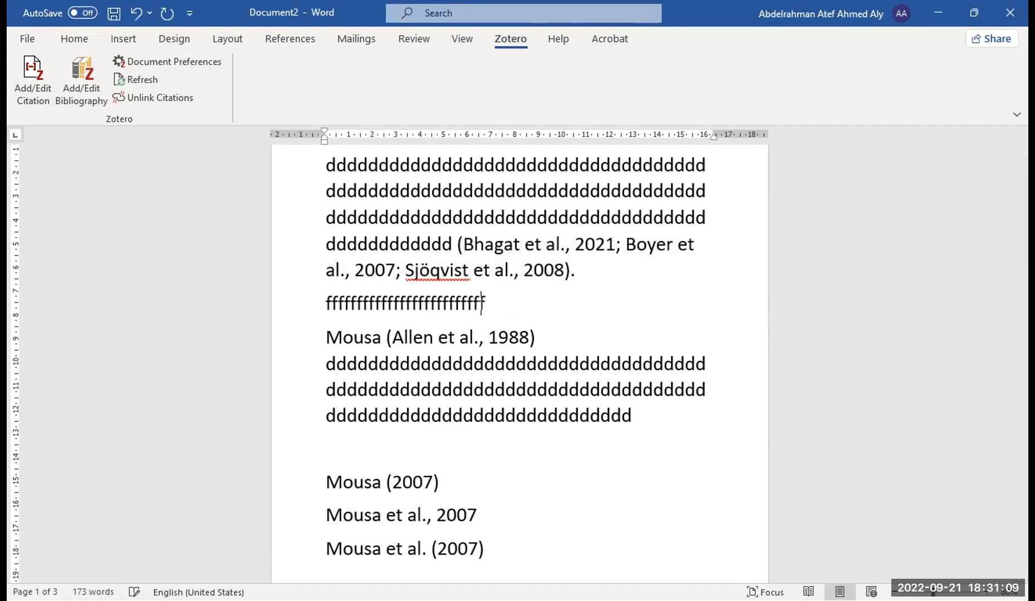
left_click(582, 281)
type("\\")
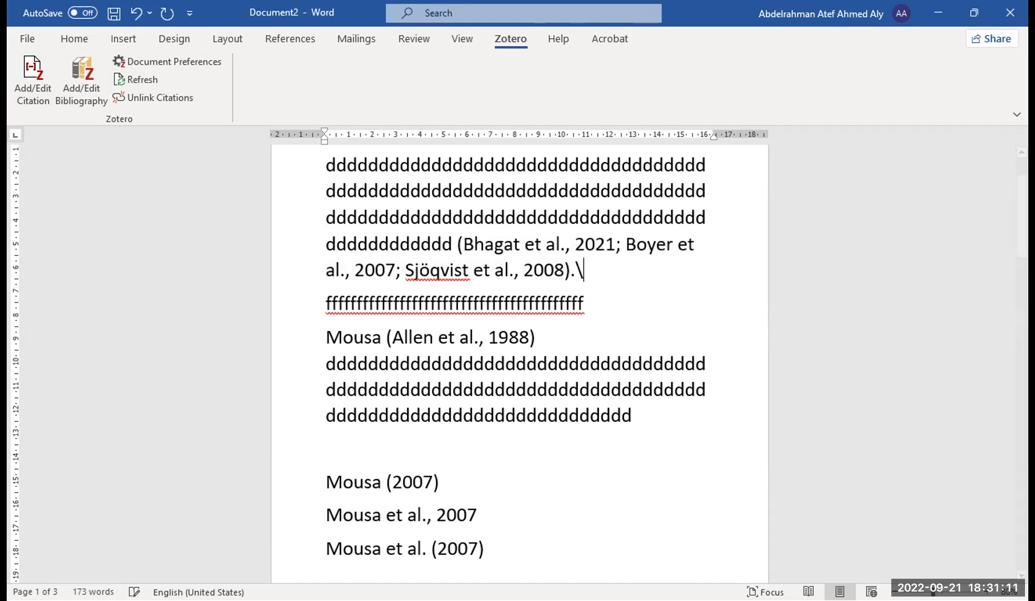
key("BackSpace")
key("Return")
left_click(589, 344)
key("Return")
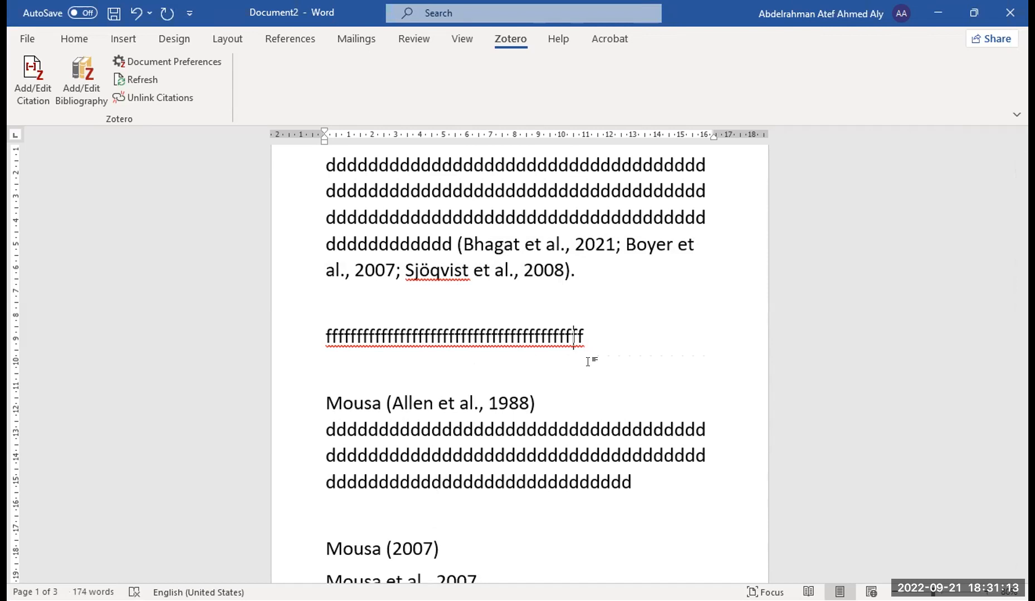
left_click_drag(334, 335, 327, 335)
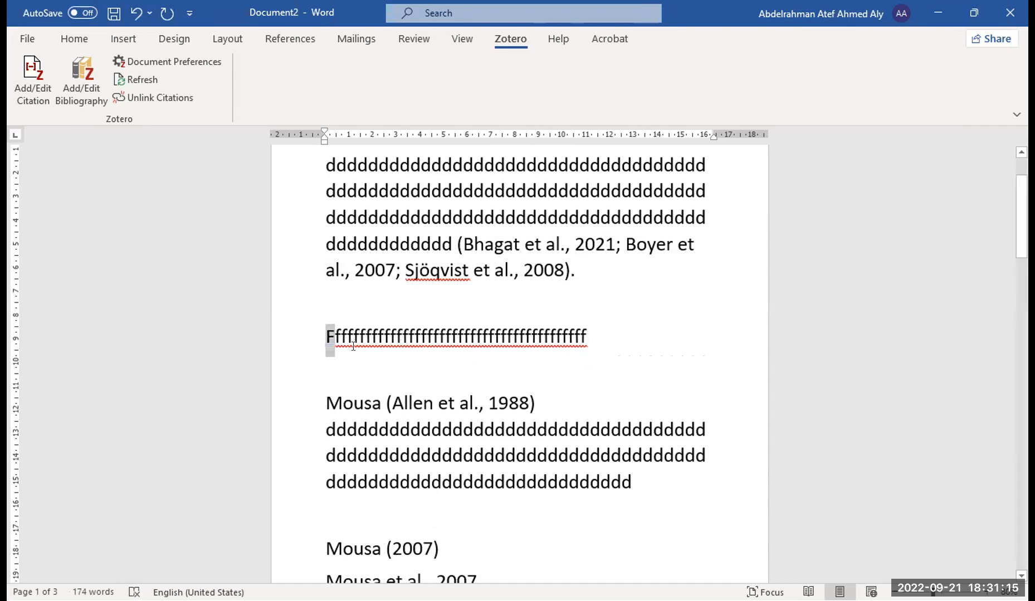
type("f")
key("End")
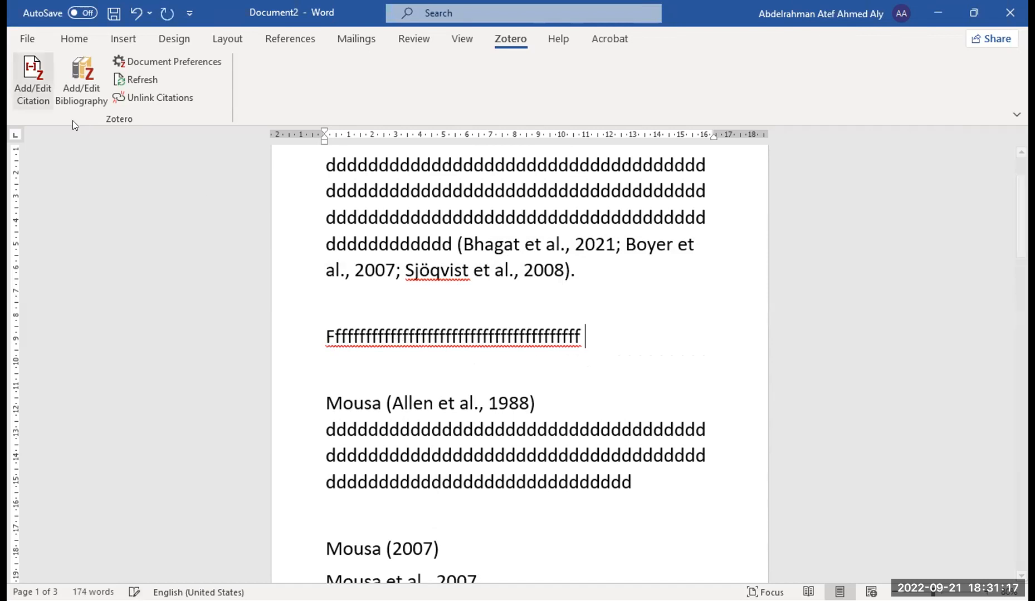
Insert a citation of the Protein kinase CK2 article from Publication 1 after the new line, using the citation dialog's Classic View.
left_click(26, 101)
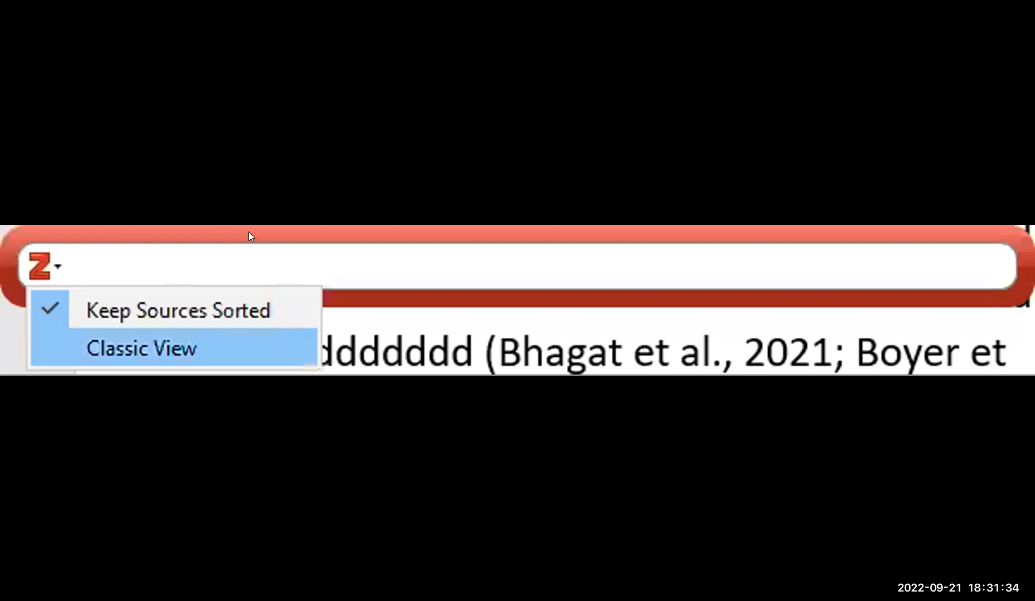
left_click(269, 349)
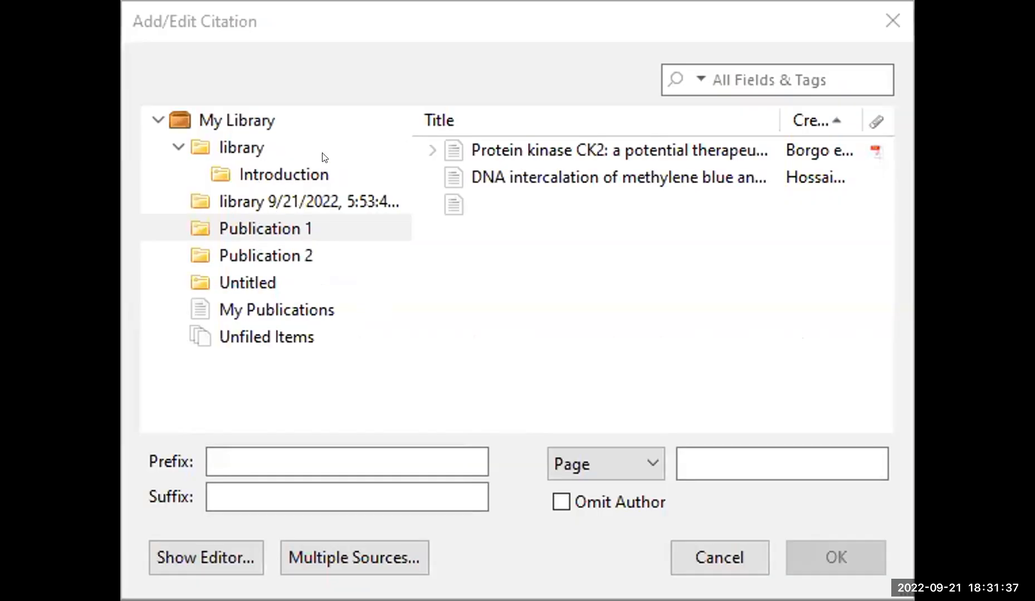
left_click(558, 149)
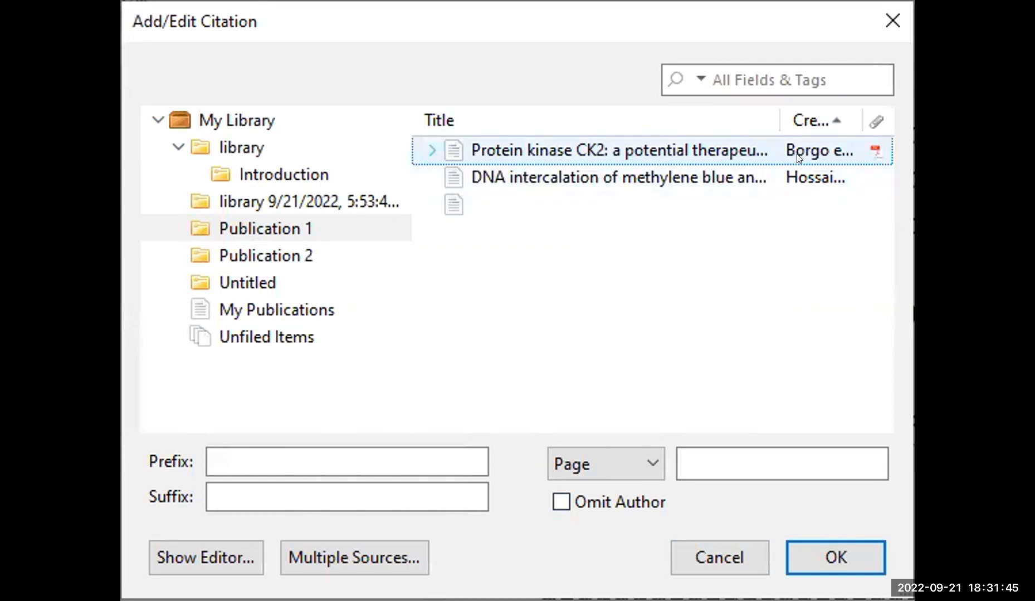
left_click(835, 552)
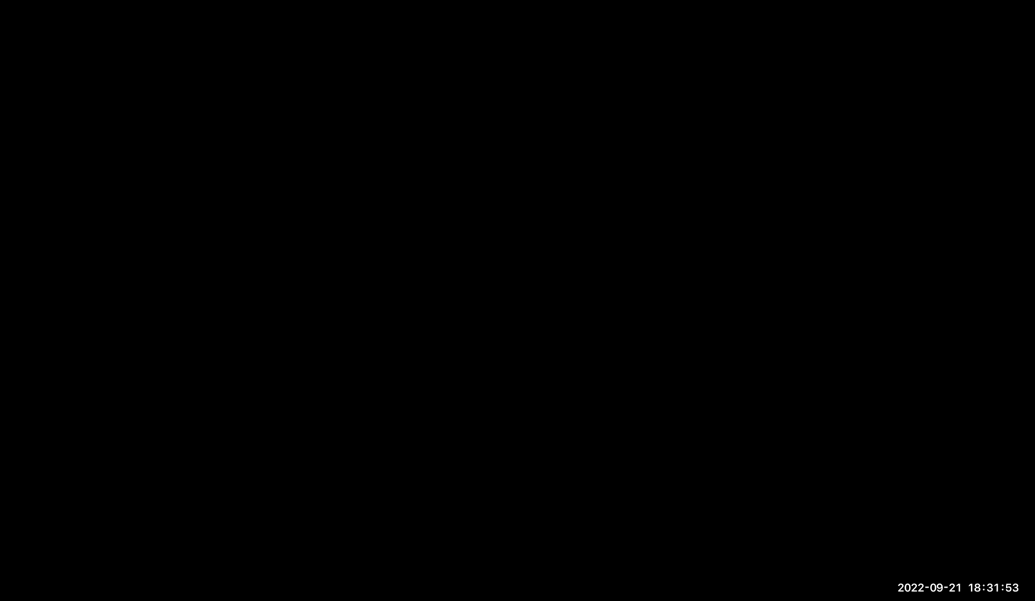
Examine the new in-text citation and the References/Bibliography section for the Protein kinase CK2 entry and the order of the references.
scroll(376, 327, "down", 1)
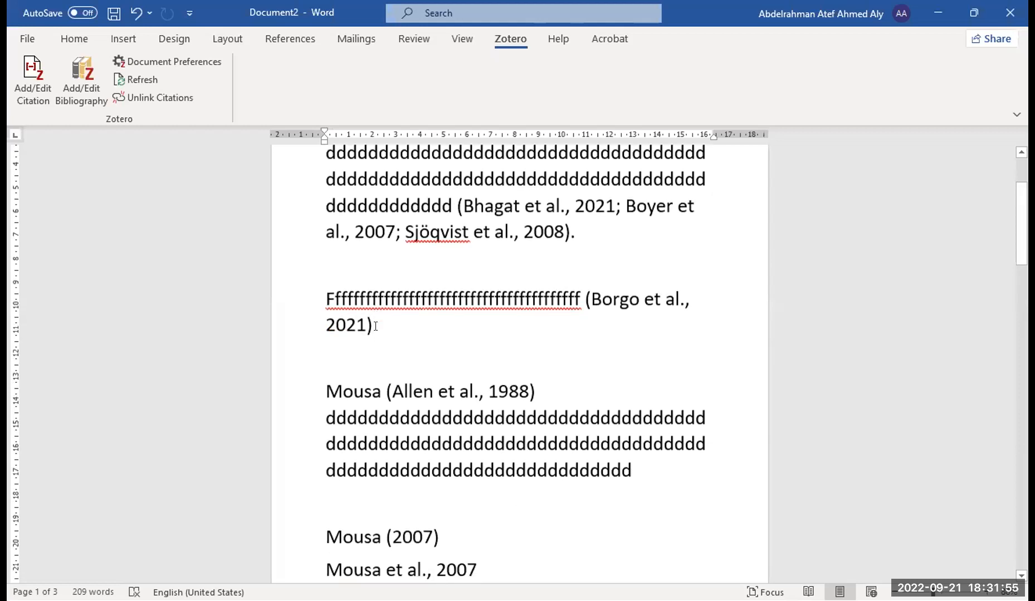
scroll(391, 288, "down", 10)
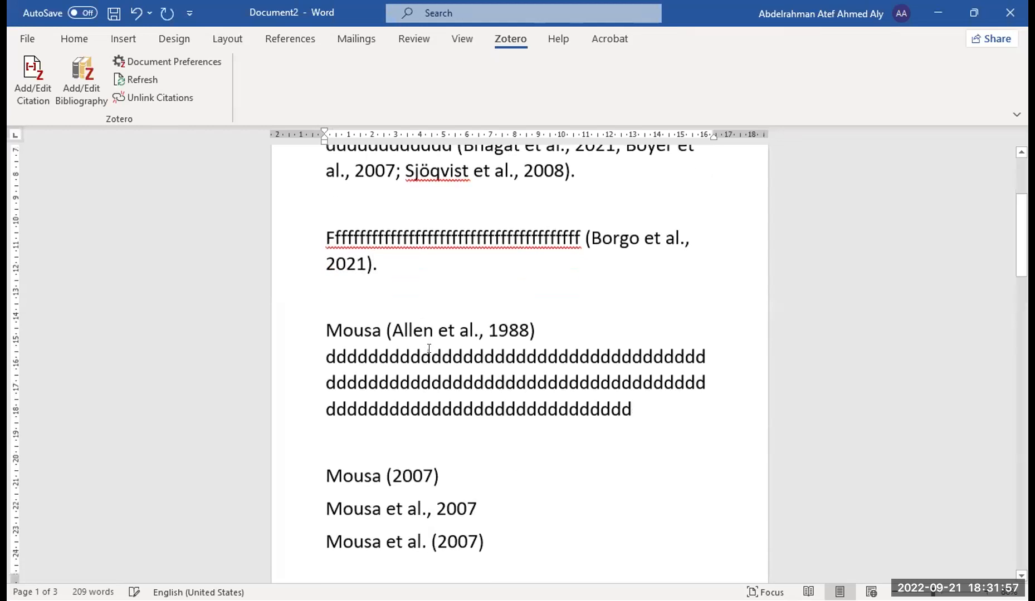
scroll(431, 360, "down", 10)
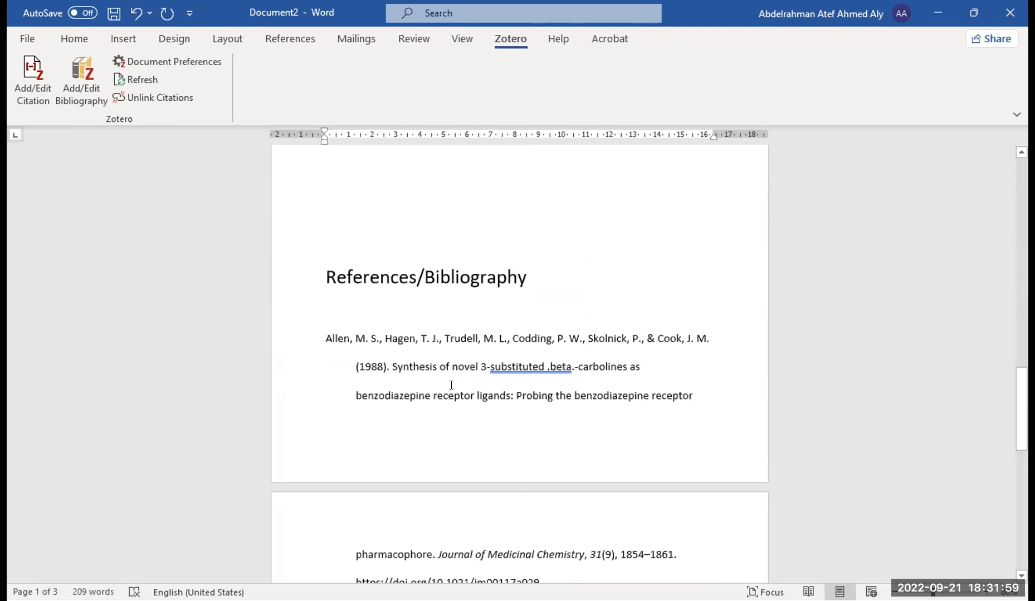
scroll(333, 273, "down", 5)
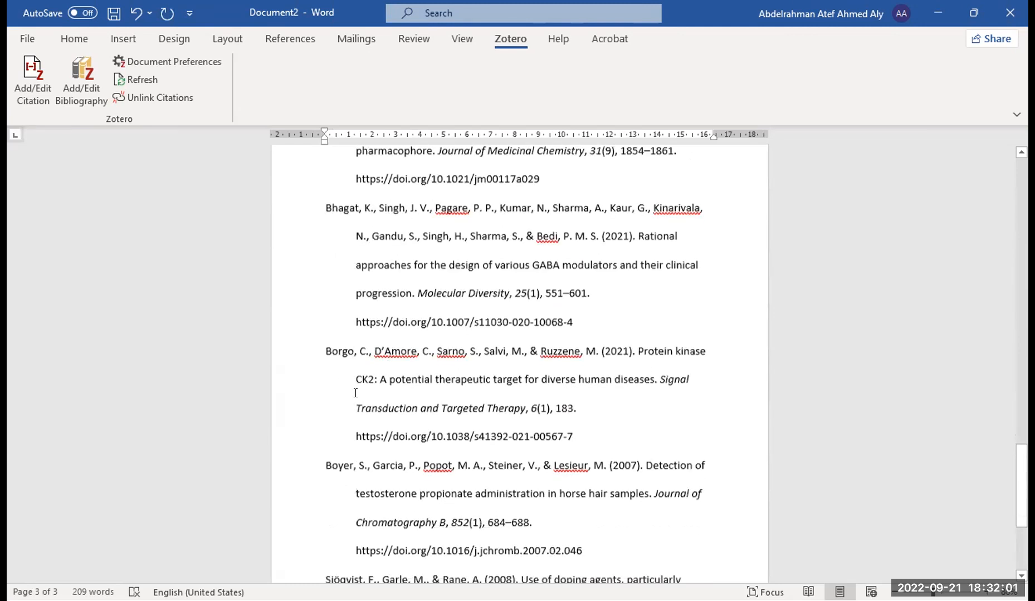
scroll(355, 393, "up", 15)
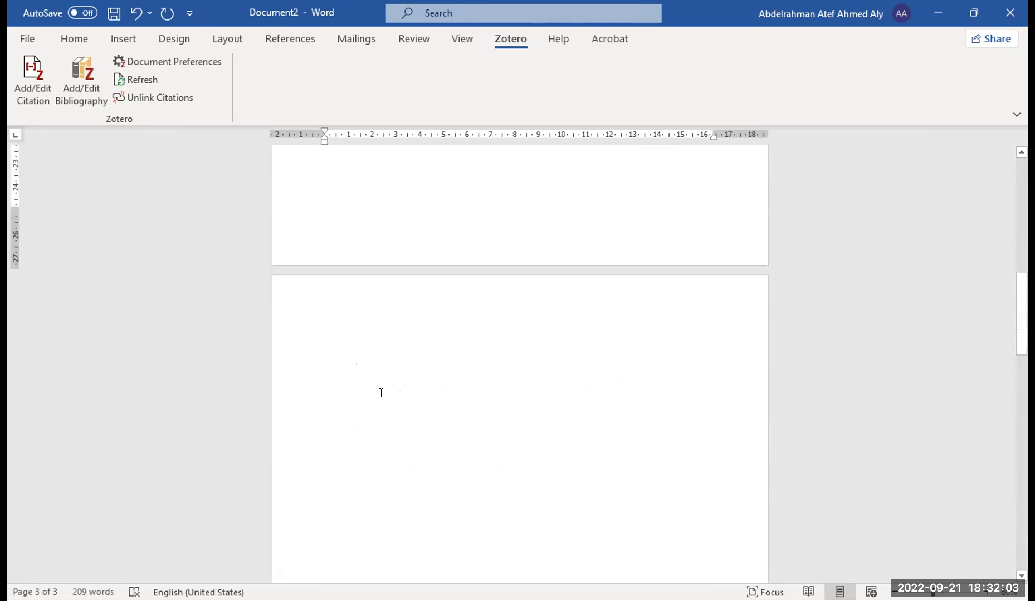
scroll(482, 368, "up", 1)
left_click_drag(482, 368, 321, 288)
scroll(409, 361, "down", 15)
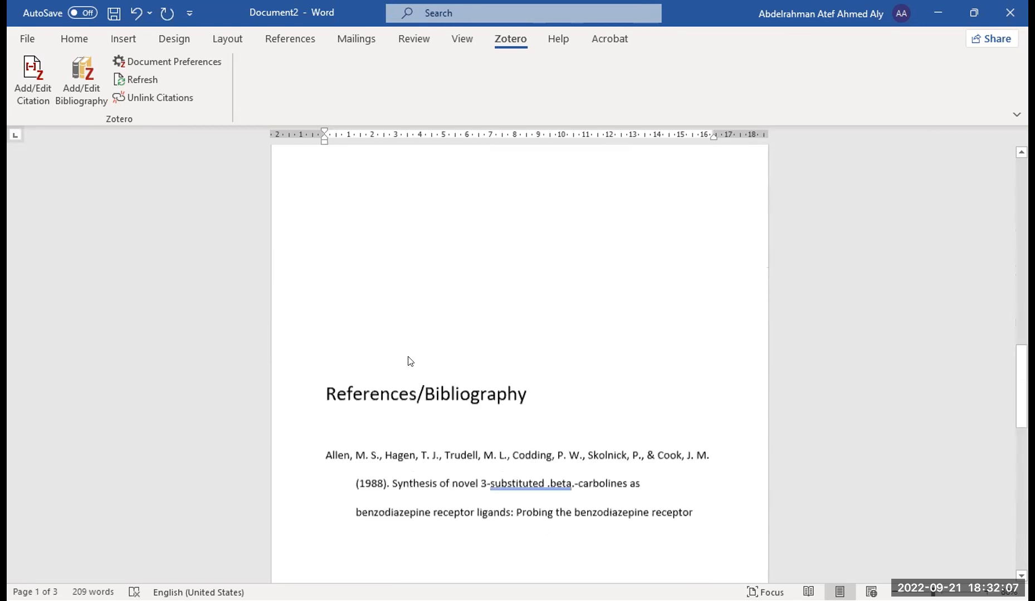
scroll(409, 361, "down", 6)
scroll(409, 361, "down", 3, "ctrl")
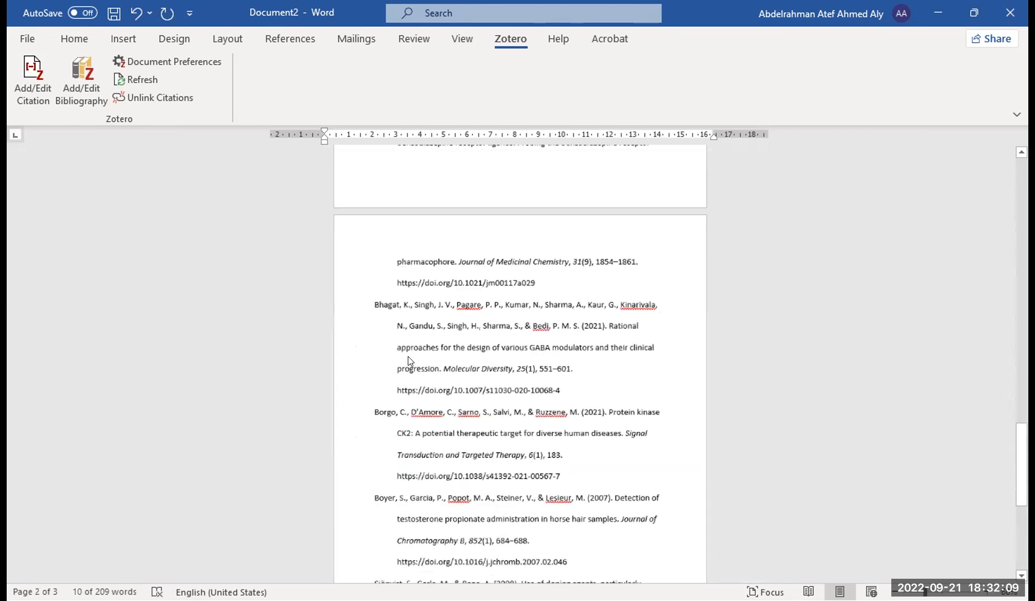
scroll(409, 361, "down", 3)
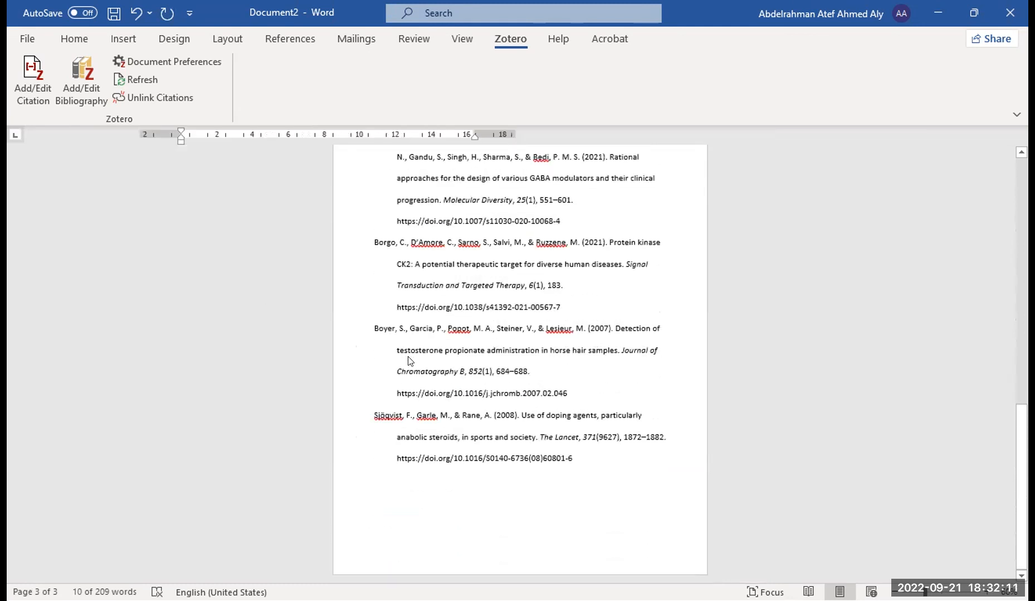
scroll(409, 361, "up", 3)
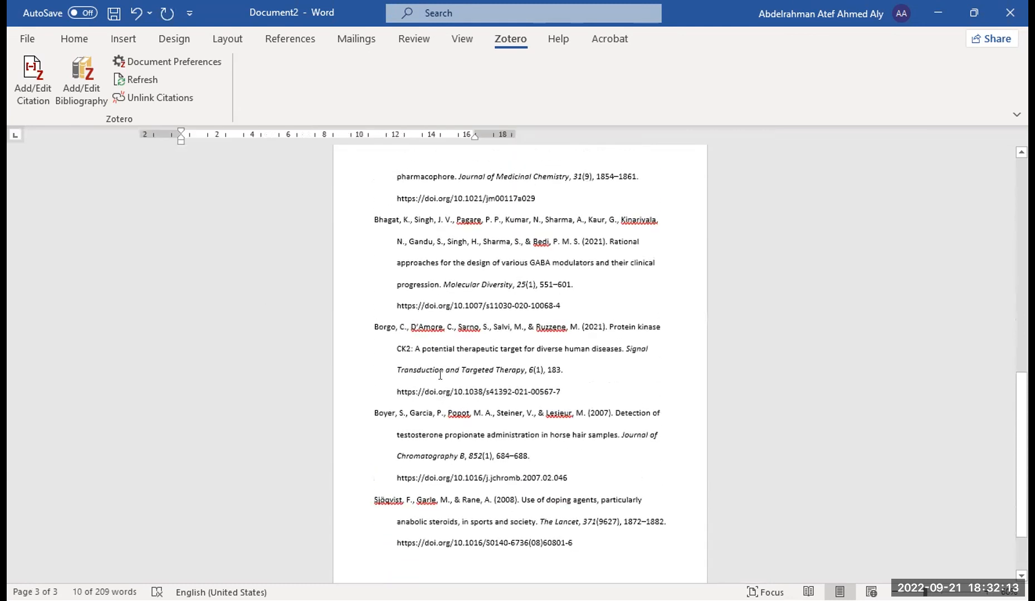
Delete the blank line at the start of the second page, above the References/Bibliography heading, and the last characters of the final sample citation.
scroll(418, 323, "up", 5)
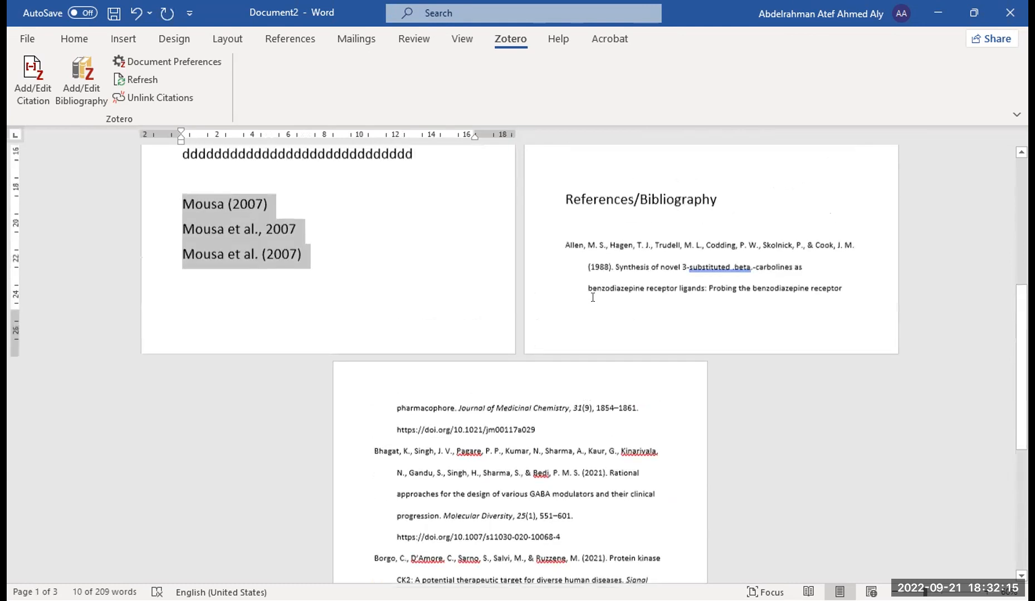
scroll(582, 295, "up", 7)
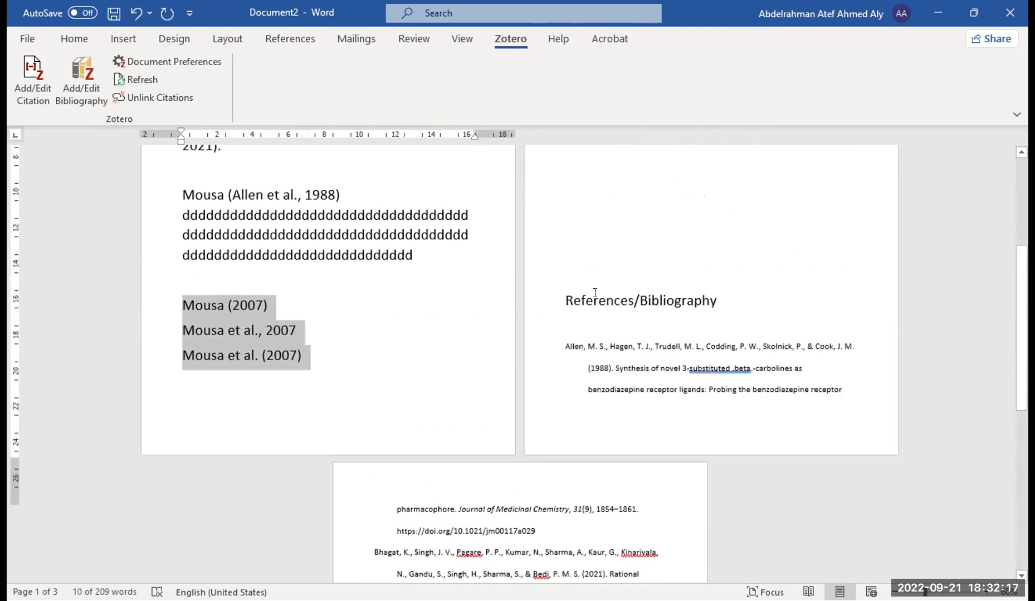
scroll(595, 284, "up", 2)
left_click(577, 206)
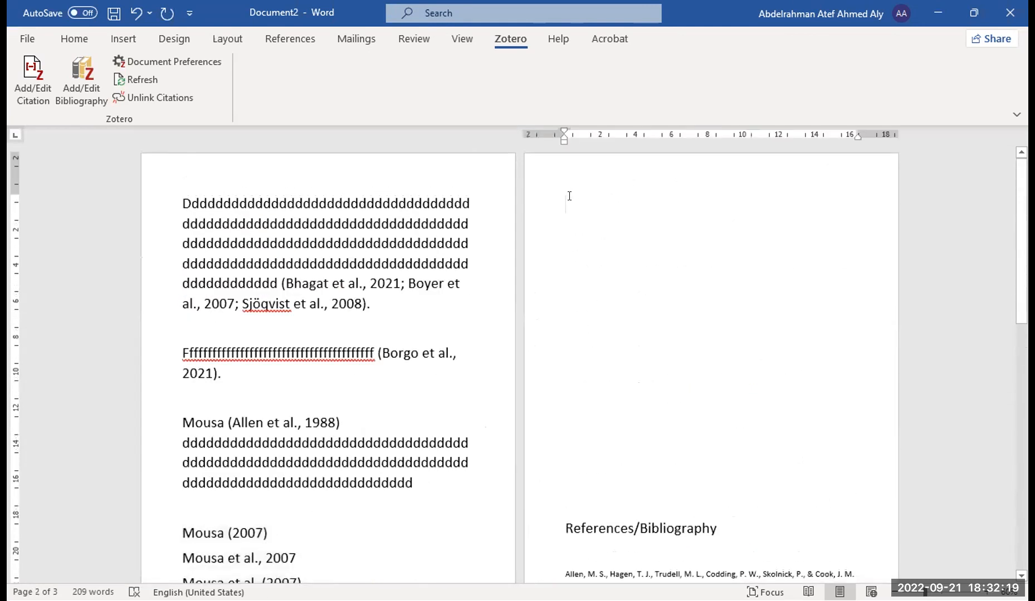
scroll(578, 232, "down", 1)
key("BackSpace")
key("BackSpace")
scroll(376, 333, "up", 1)
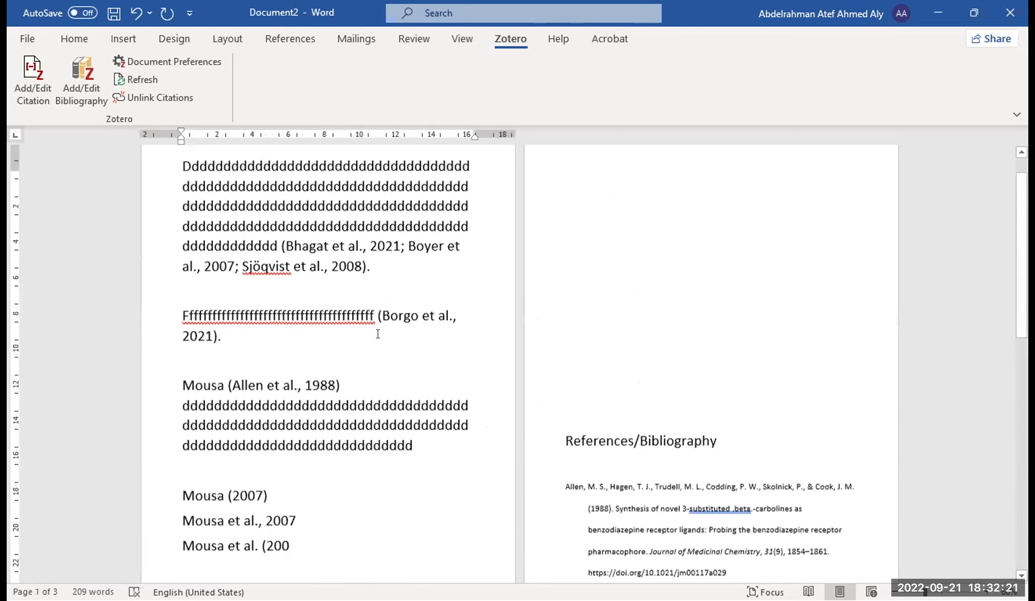
Compare the in-text citations in the first two paragraphs with the three sample 2007 citation formats and the first reference entry.
left_click(327, 284)
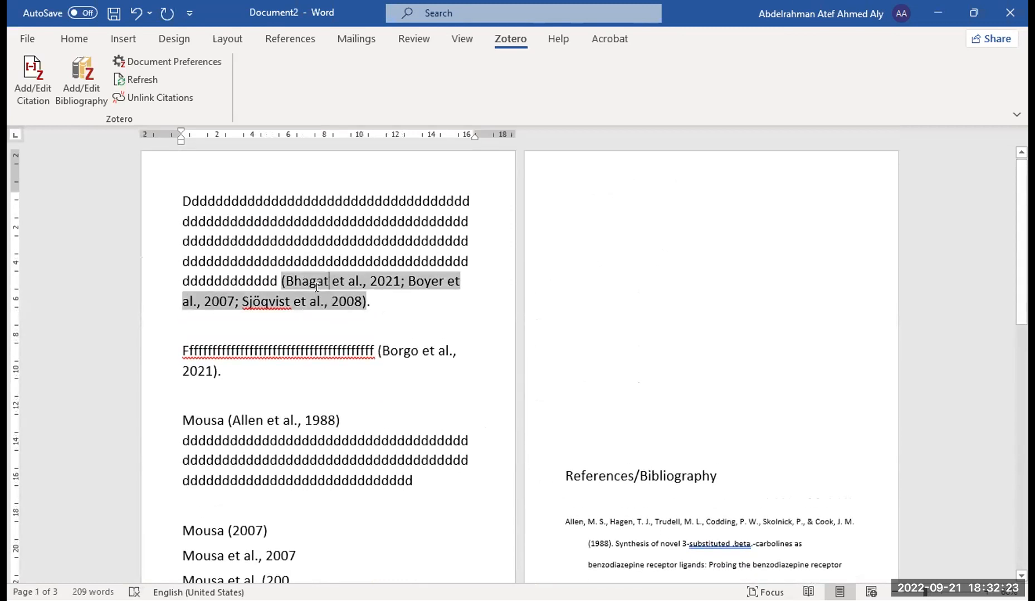
scroll(319, 364, "down", 2)
left_click_drag(298, 504, 183, 453)
scroll(689, 383, "down", 4)
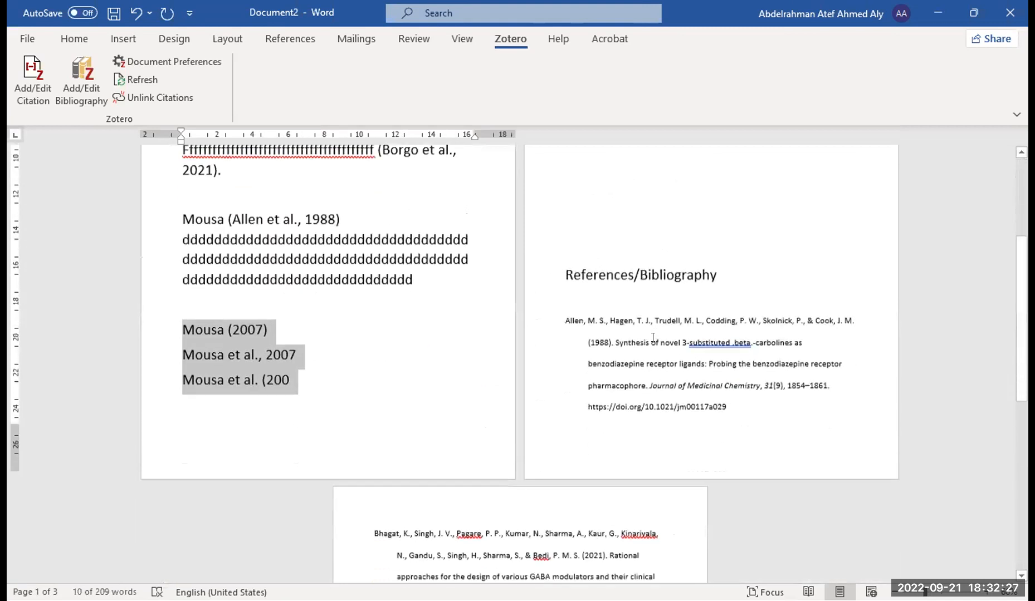
scroll(612, 329, "up", 5)
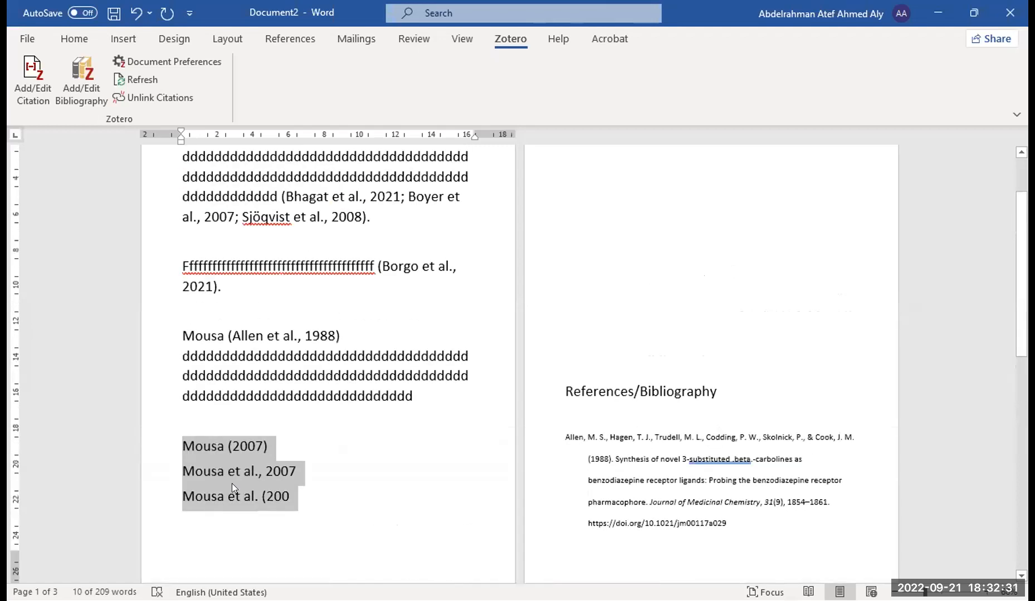
left_click(406, 267)
left_click_drag(411, 268, 421, 268)
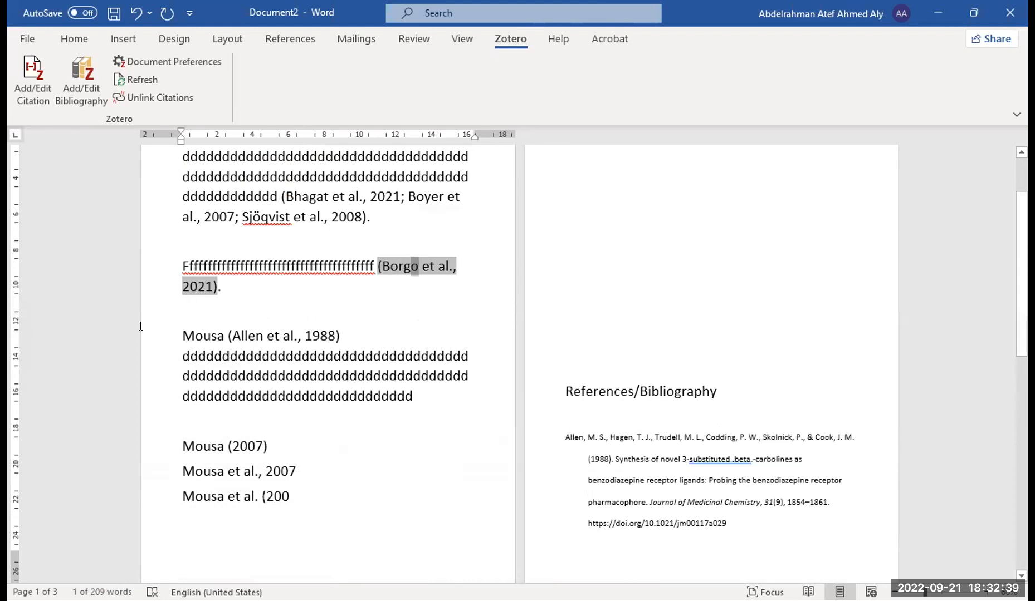
scroll(338, 477, "up", 1)
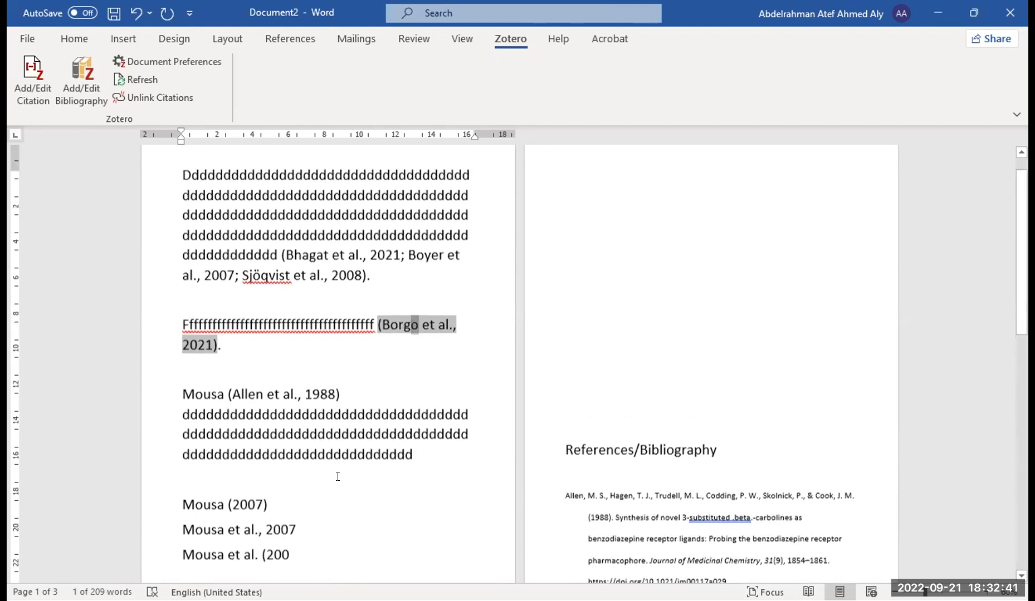
scroll(729, 477, "up", 1)
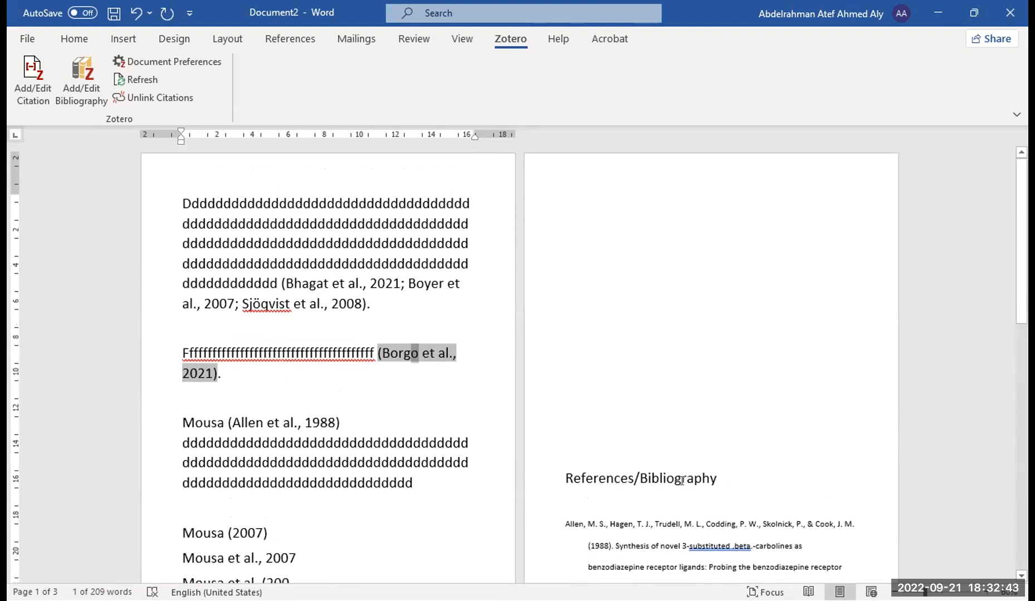
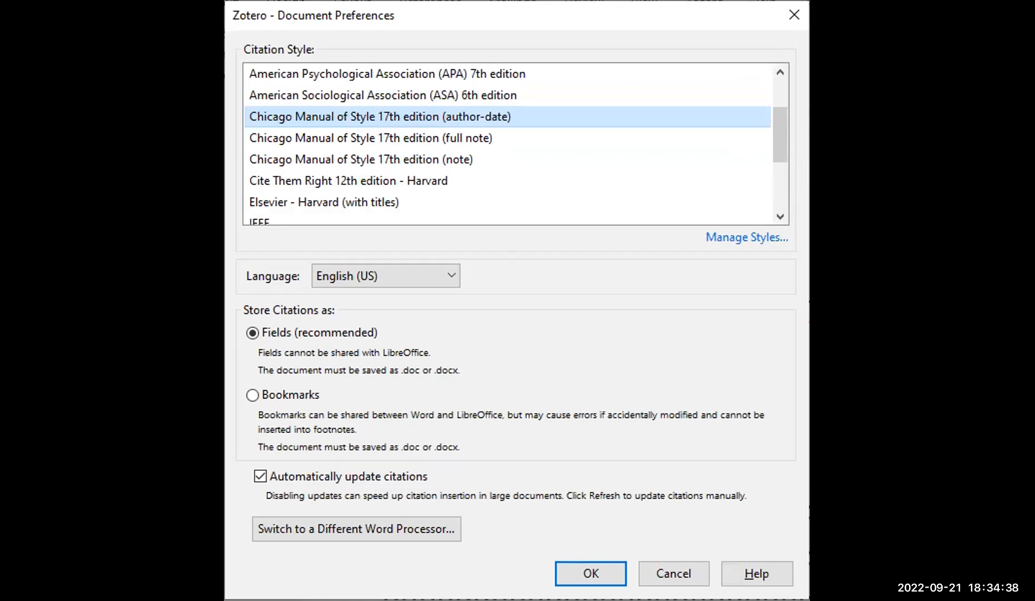
Apply the Chicago Manual of Style 17th edition (author-date) citation style to the document and review the reformatted citations and references.
left_click(583, 565)
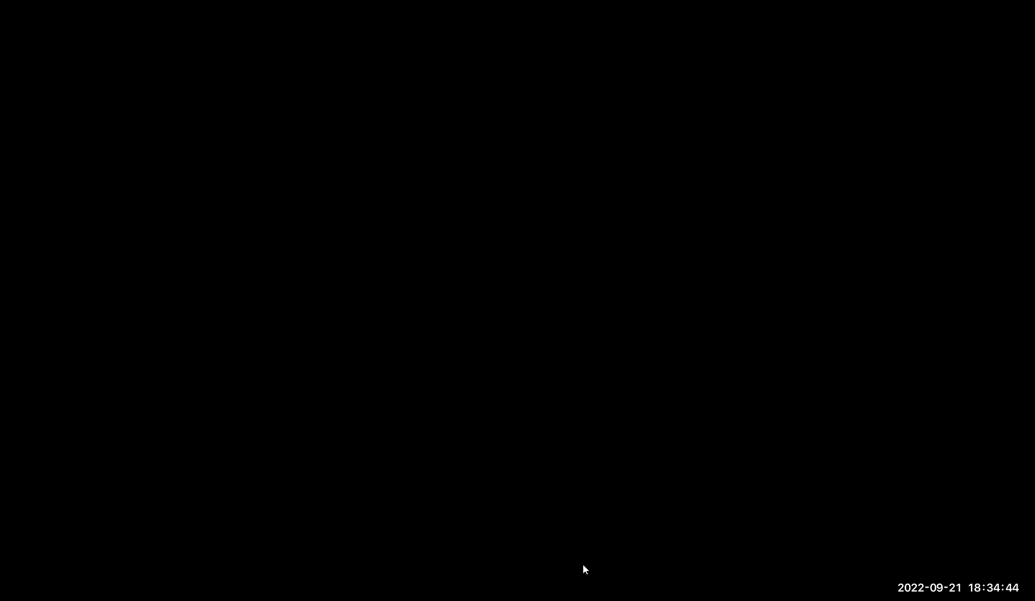
scroll(556, 284, "down", 1)
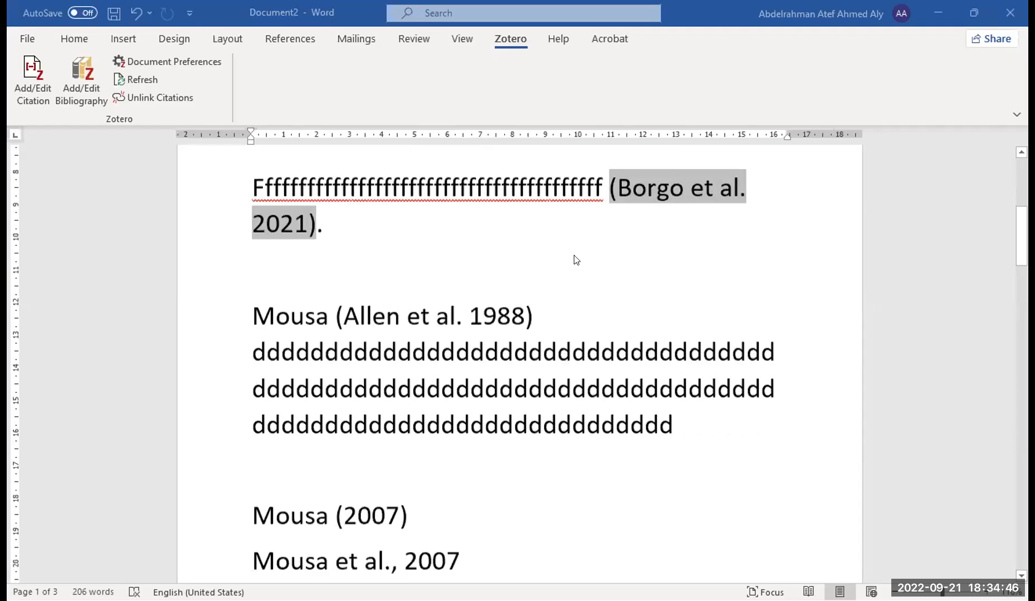
scroll(573, 259, "down", 1)
scroll(536, 307, "down", 10)
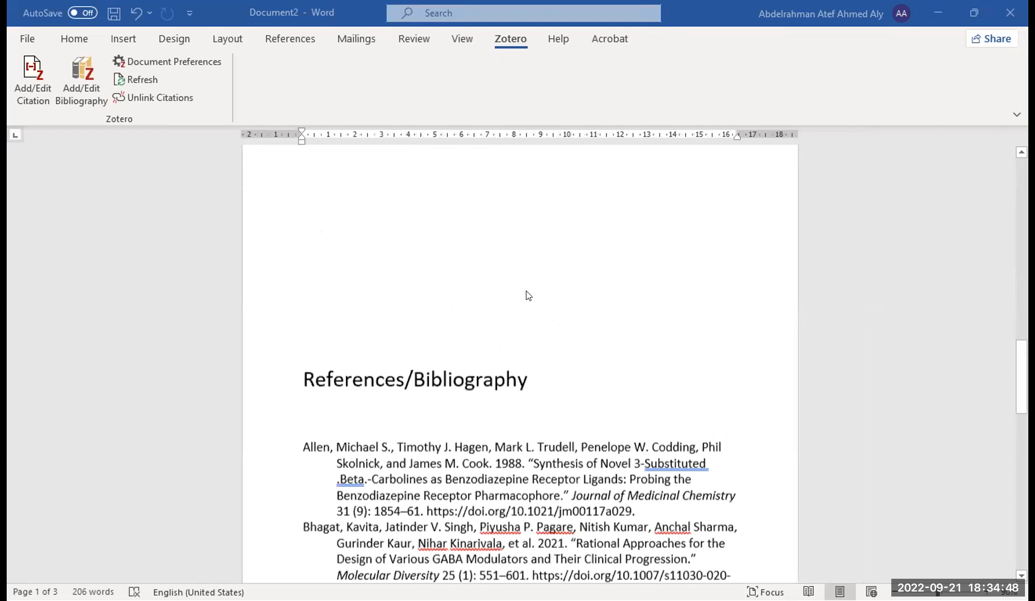
scroll(529, 296, "down", 5)
scroll(527, 294, "up", 3, "ctrl")
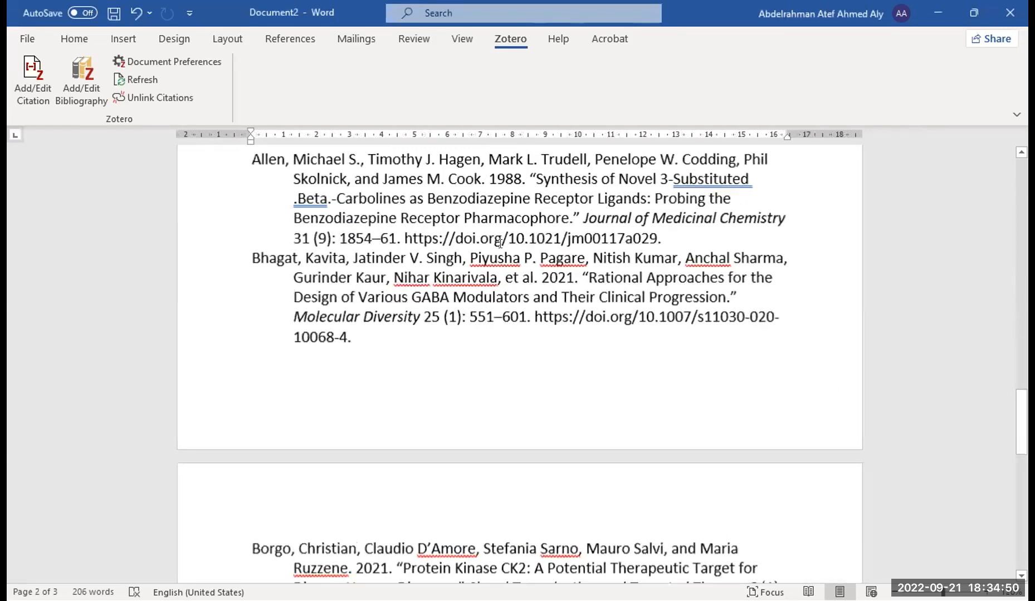
scroll(545, 307, "up", 10)
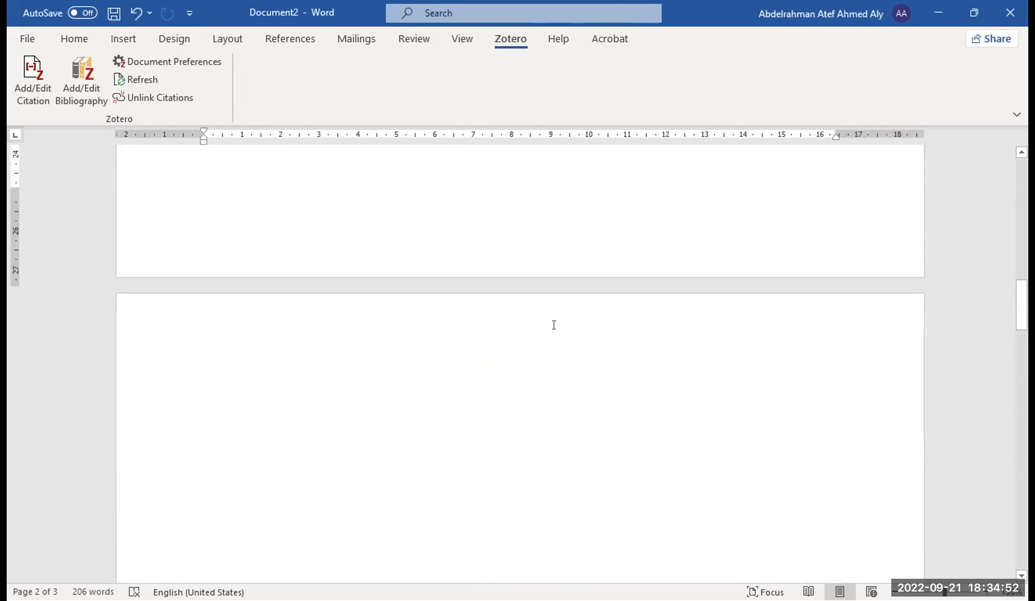
scroll(557, 313, "up", 5)
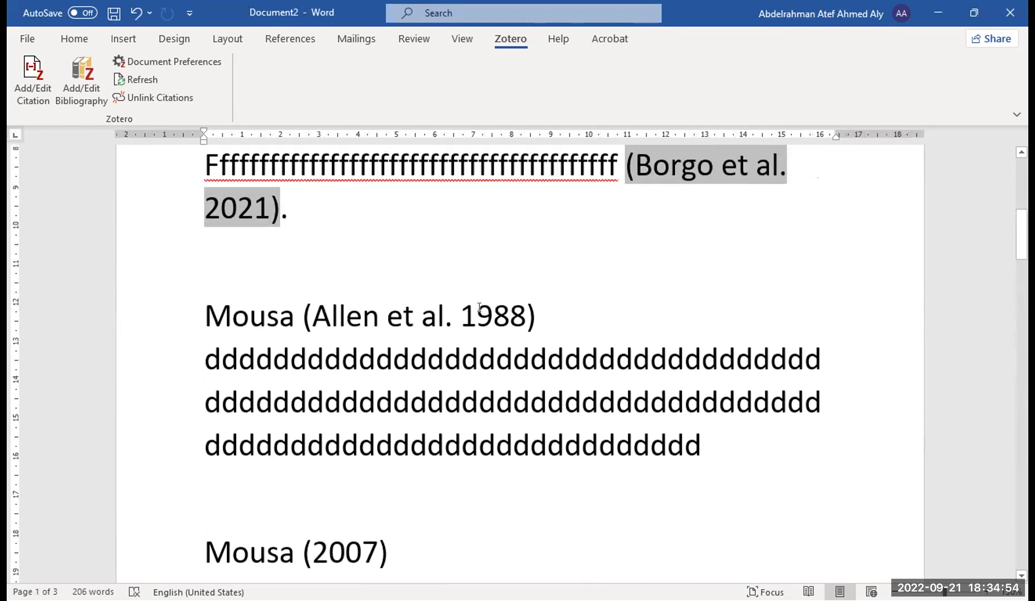
Try adding a comma after "et al." in the 1988 in-text citation.
scroll(500, 346, "down", 1)
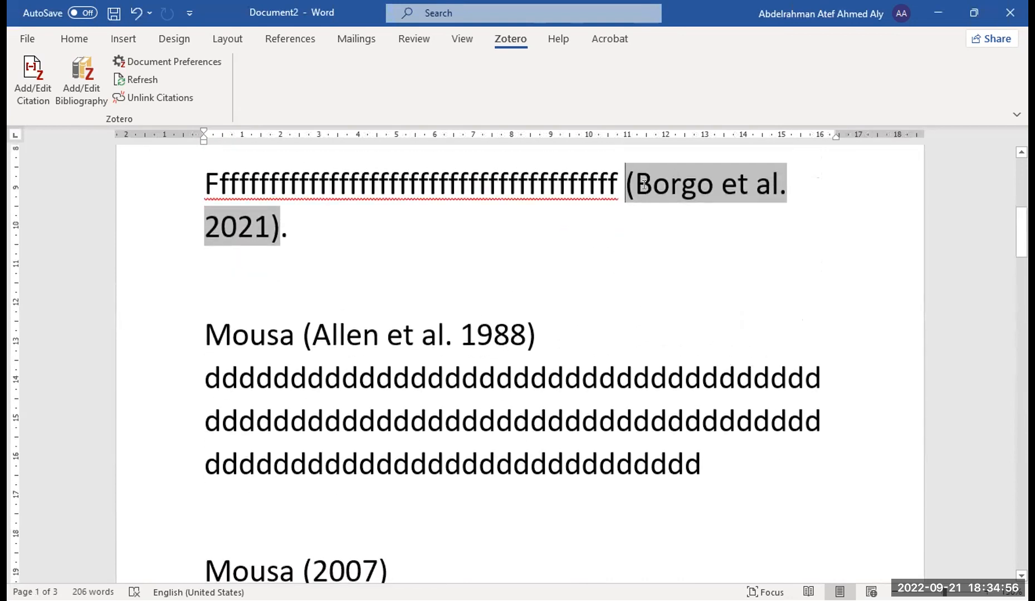
left_click(726, 214)
left_click(444, 337)
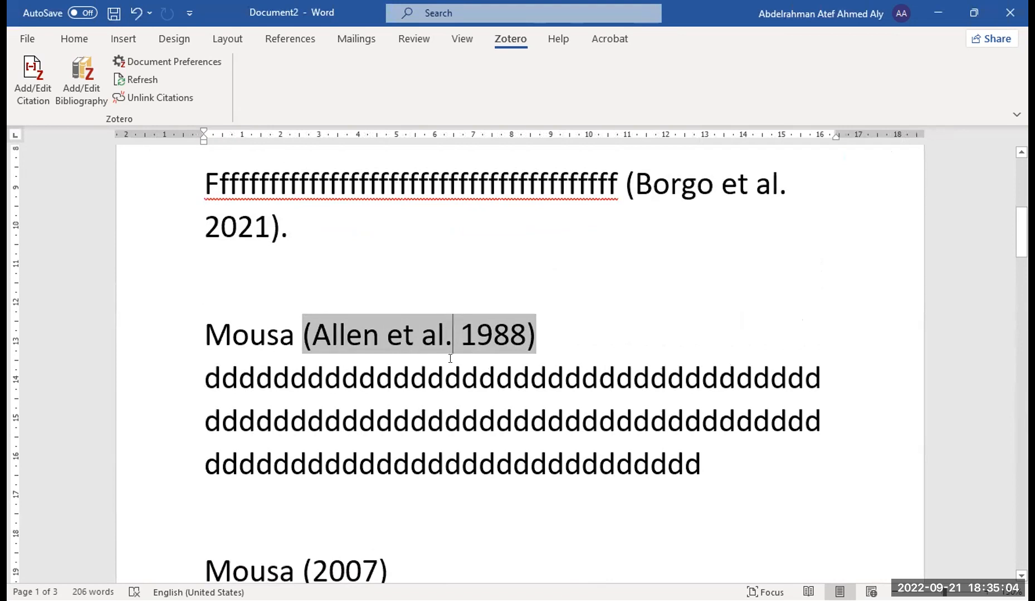
type(",")
key("BackSpace")
Examine the formatting of the first two reference entries, including author order, italic journal title, volume, issue and page separators.
scroll(445, 351, "down", 10)
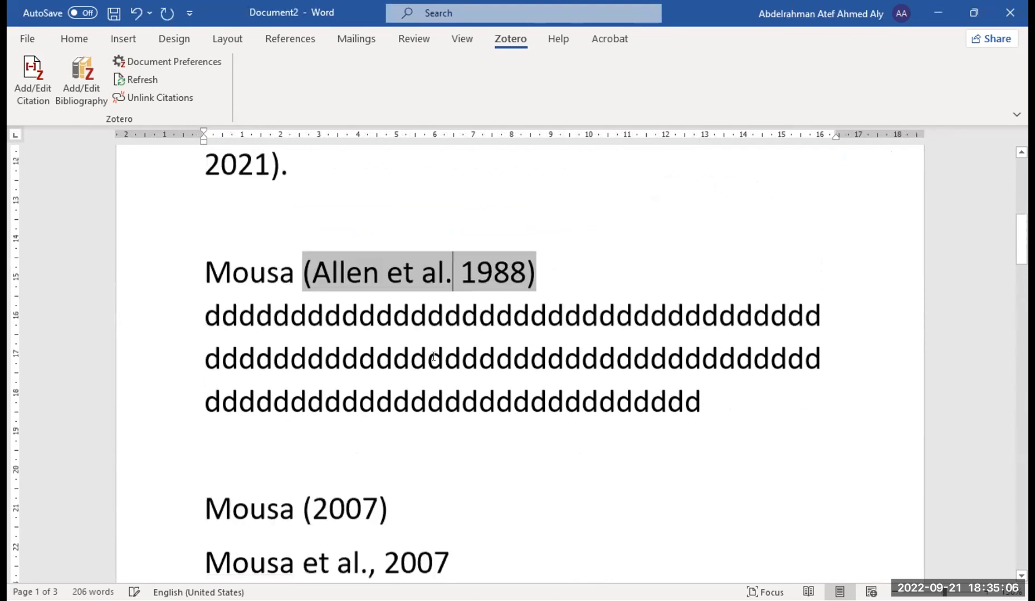
scroll(444, 358, "down", 8)
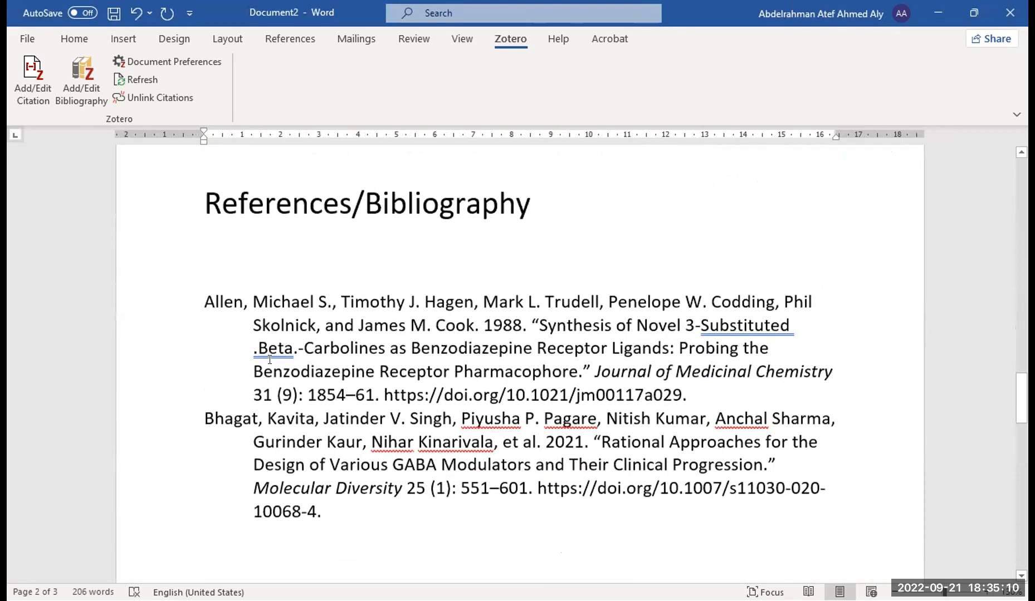
scroll(555, 301, "down", 1)
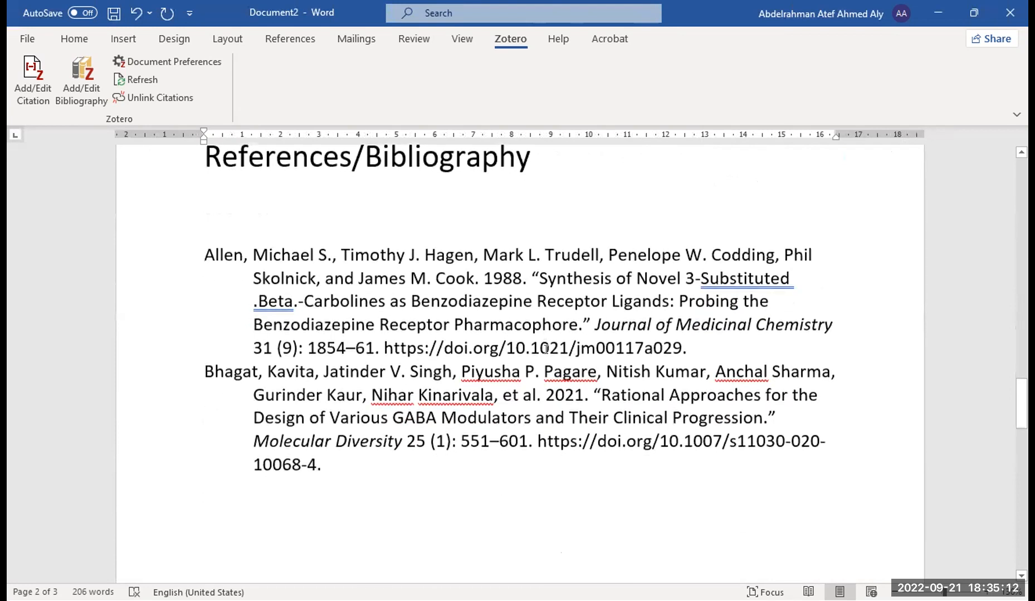
left_click_drag(595, 326, 605, 348)
left_click(327, 369)
left_click(300, 367)
left_click(303, 349)
left_click_drag(302, 349, 298, 349)
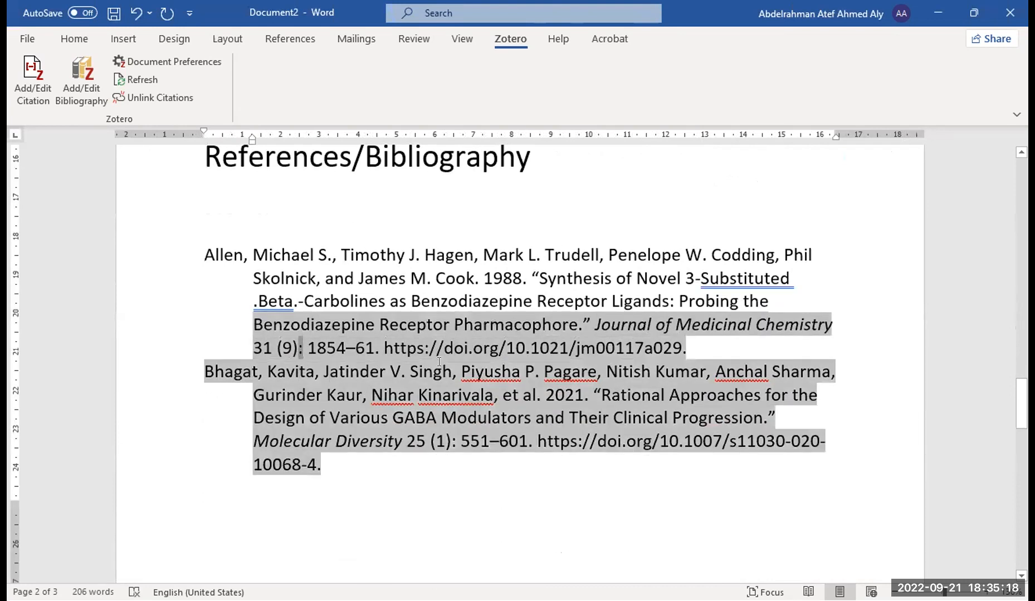
left_click(349, 371)
scroll(601, 299, "down", 1)
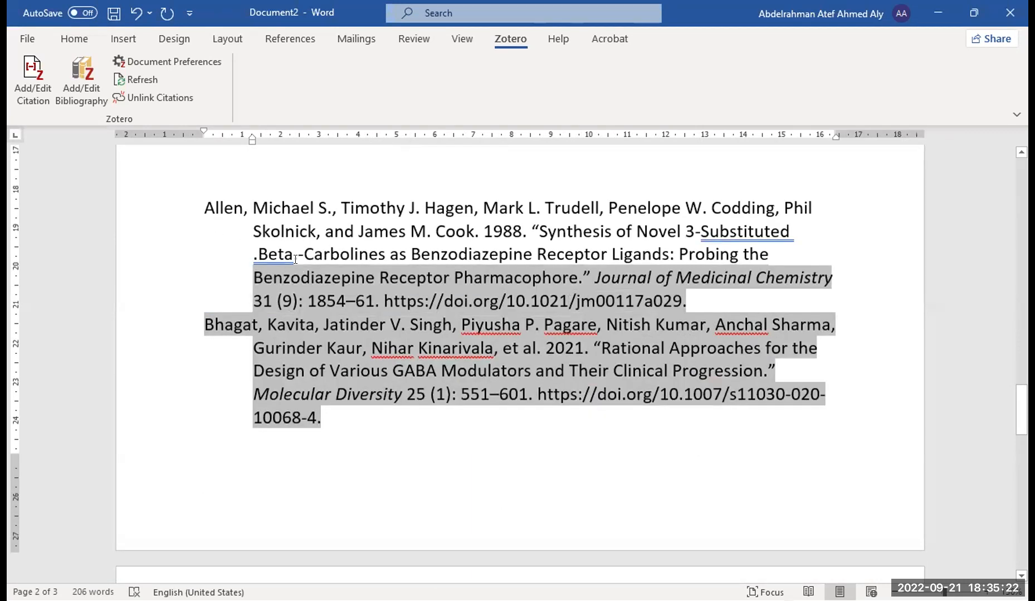
left_click_drag(205, 210, 217, 220)
left_click(225, 324)
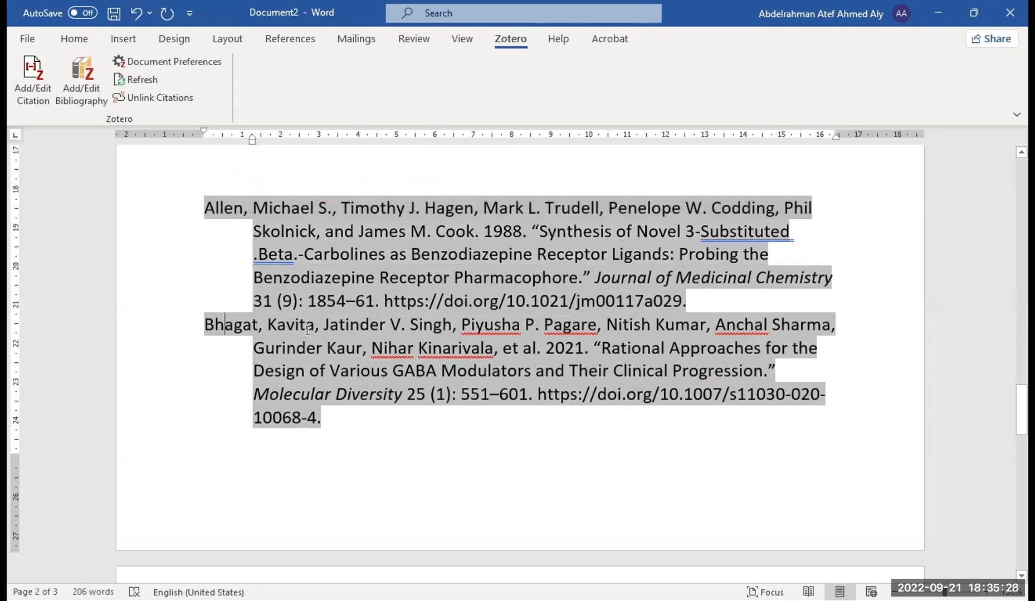
left_click_drag(595, 277, 826, 275)
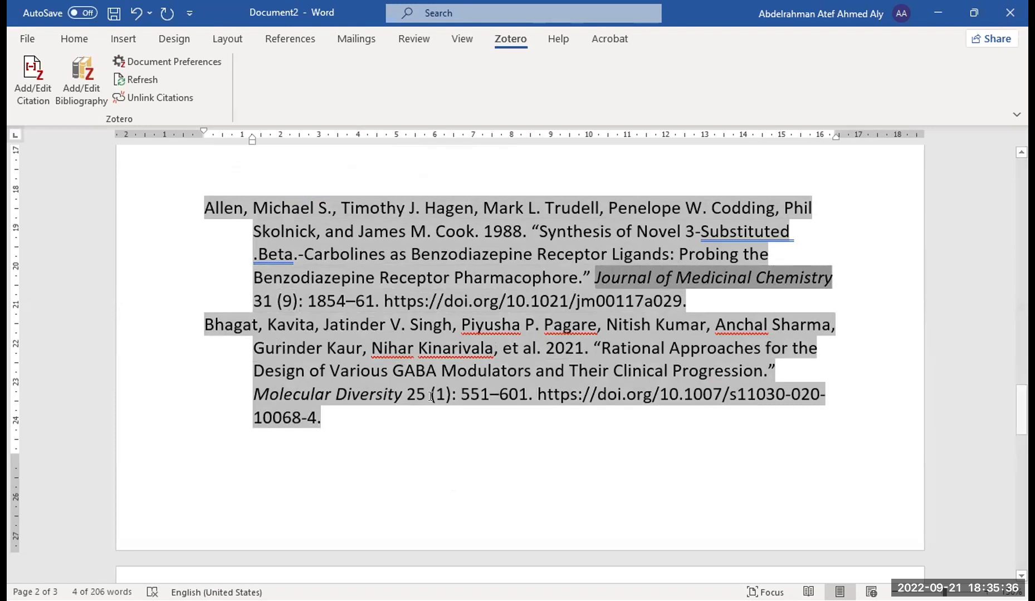
Check how "et al." and the year are punctuated in the 1988 in-text citation.
scroll(440, 362, "up", 8)
scroll(440, 372, "up", 15)
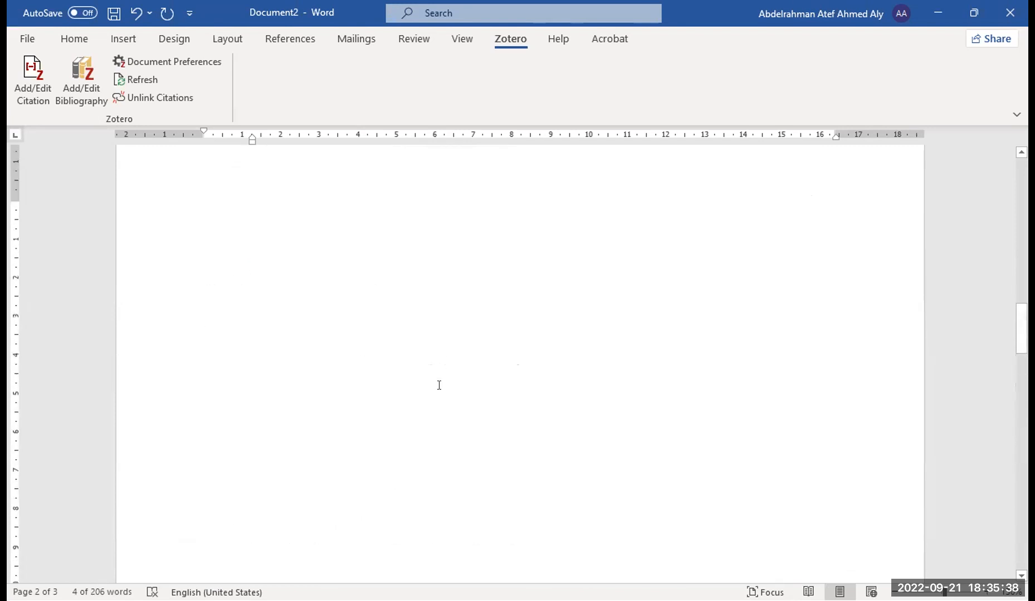
scroll(438, 387, "up", 3)
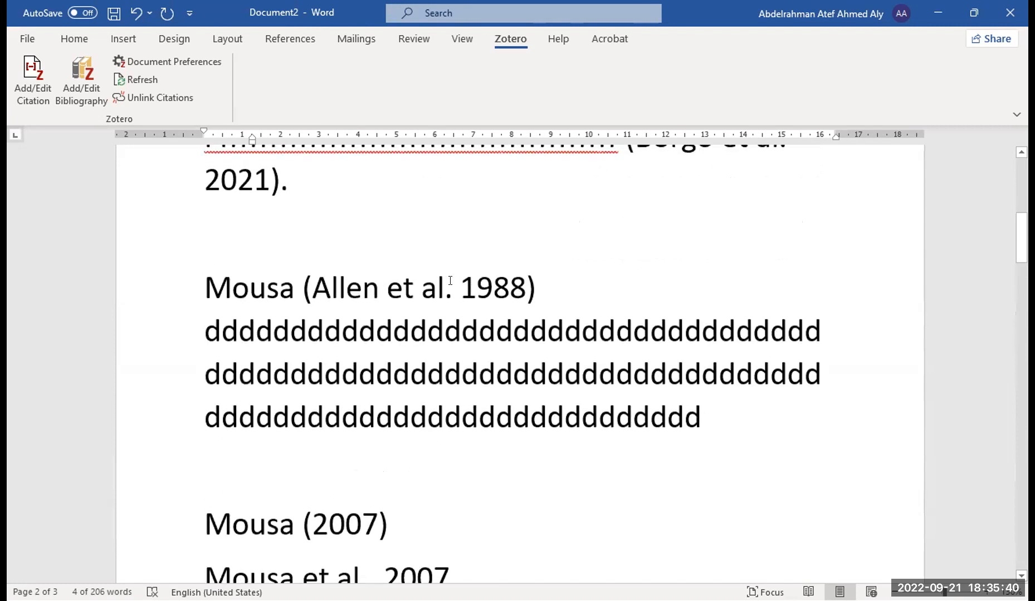
double_click(432, 287)
left_click_drag(396, 284, 387, 283)
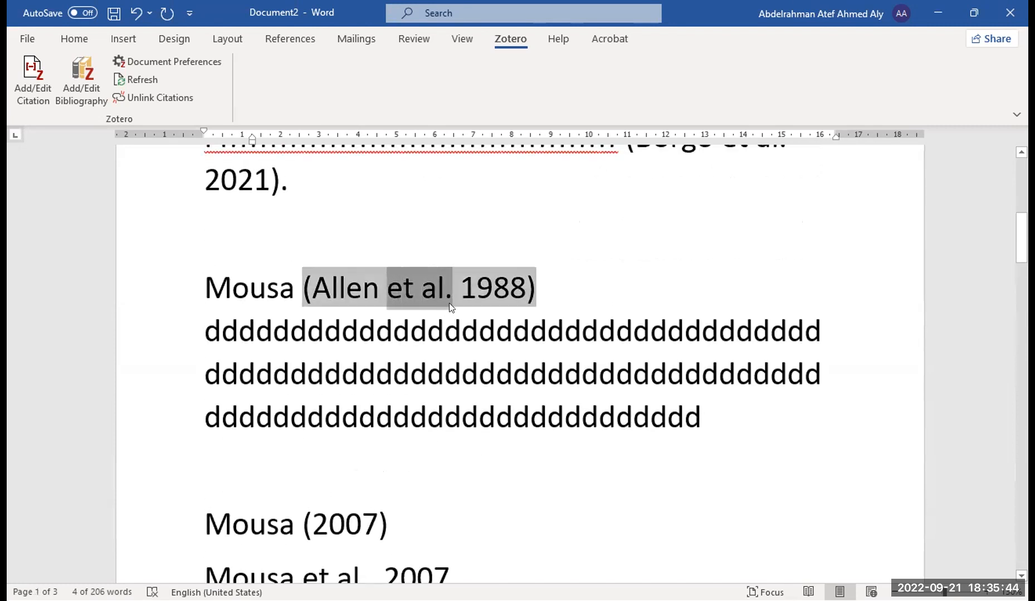
left_click(444, 296)
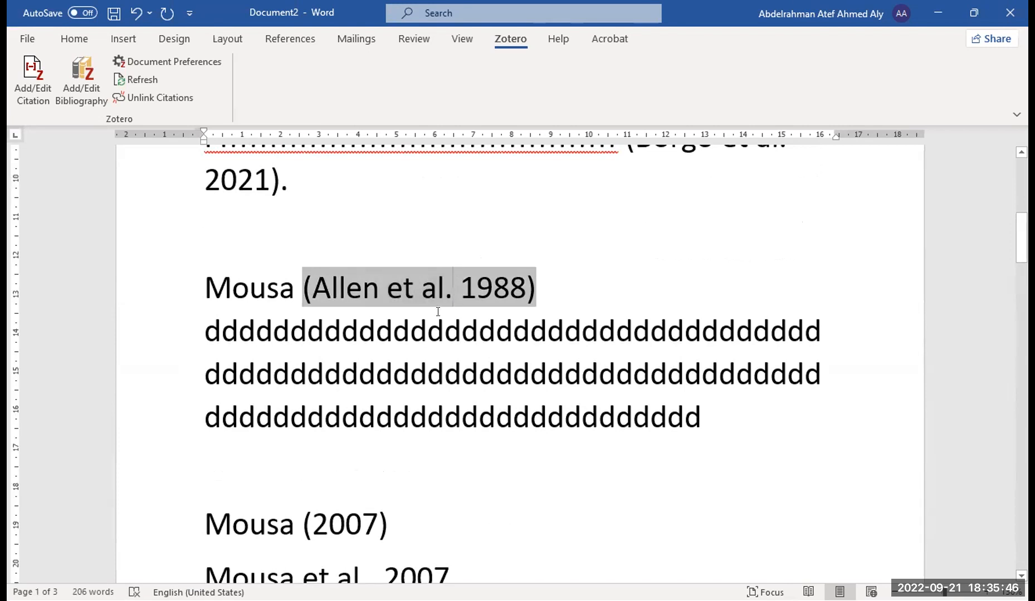
Replace "and" with "&" between the last two authors of the 2008 source in the first paragraph's citation.
scroll(438, 311, "up", 2)
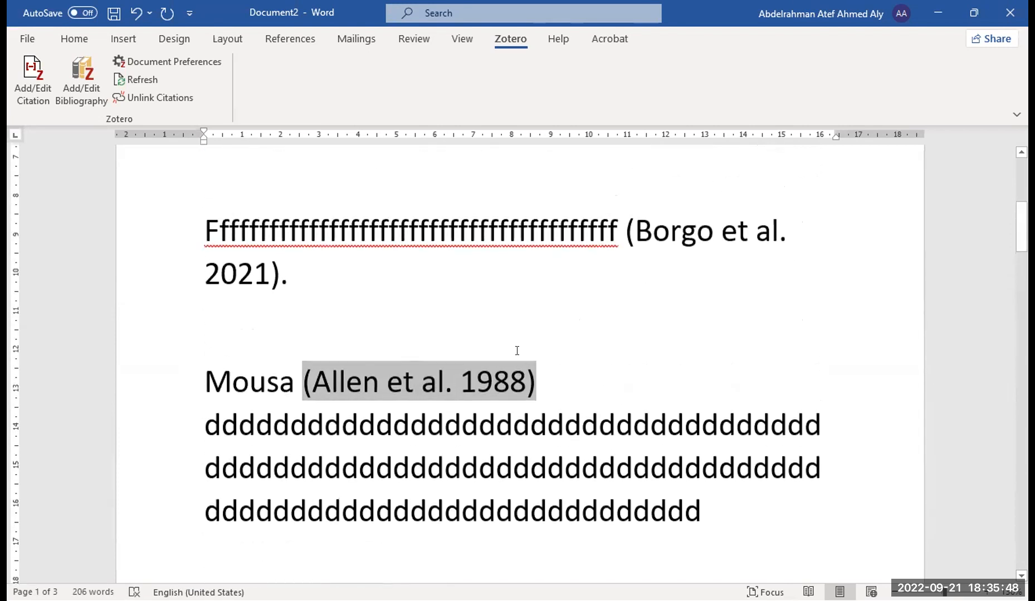
scroll(484, 384, "up", 1)
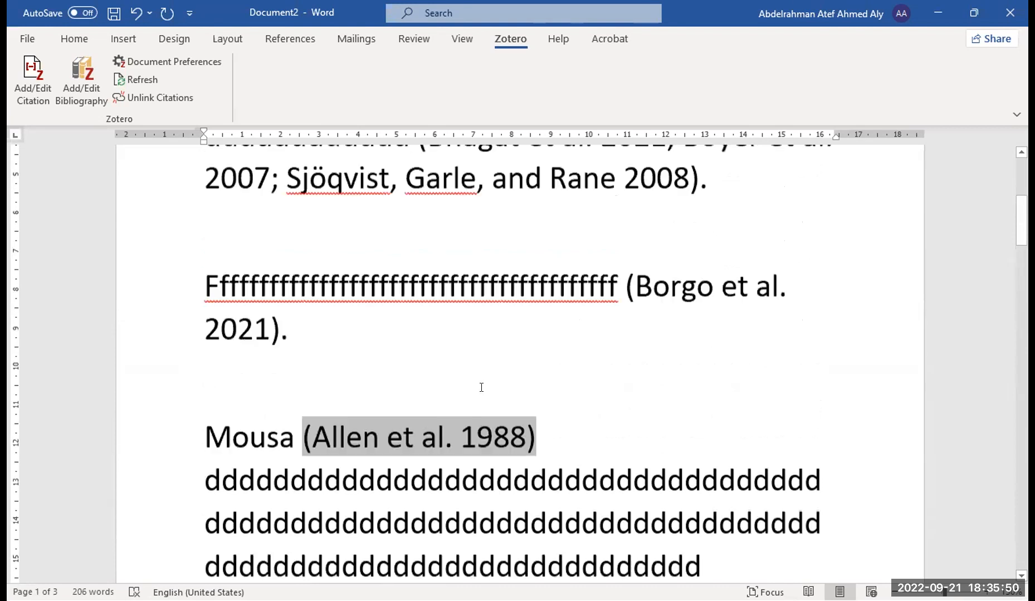
scroll(481, 387, "up", 2)
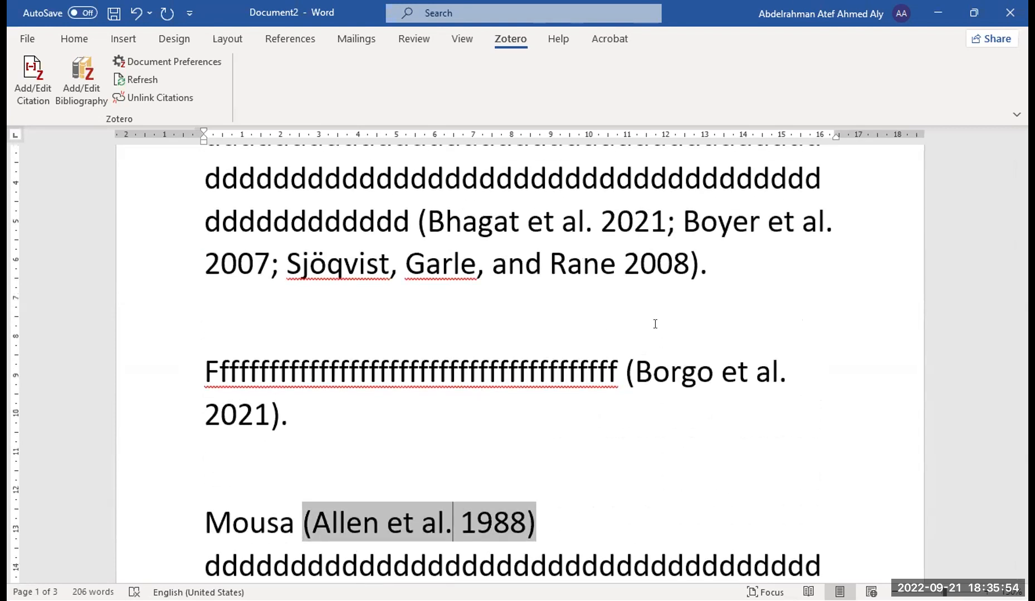
scroll(633, 333, "up", 1)
mouse_move(541, 311)
left_mouse_down()
mouse_move(490, 307)
mouse_move(510, 326)
left_mouse_up()
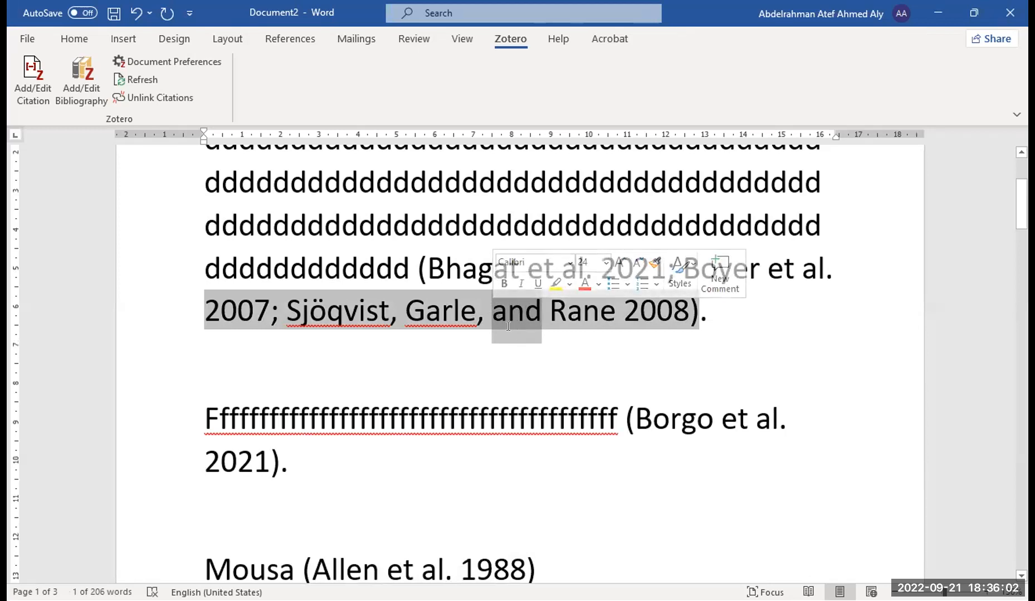
type("&")
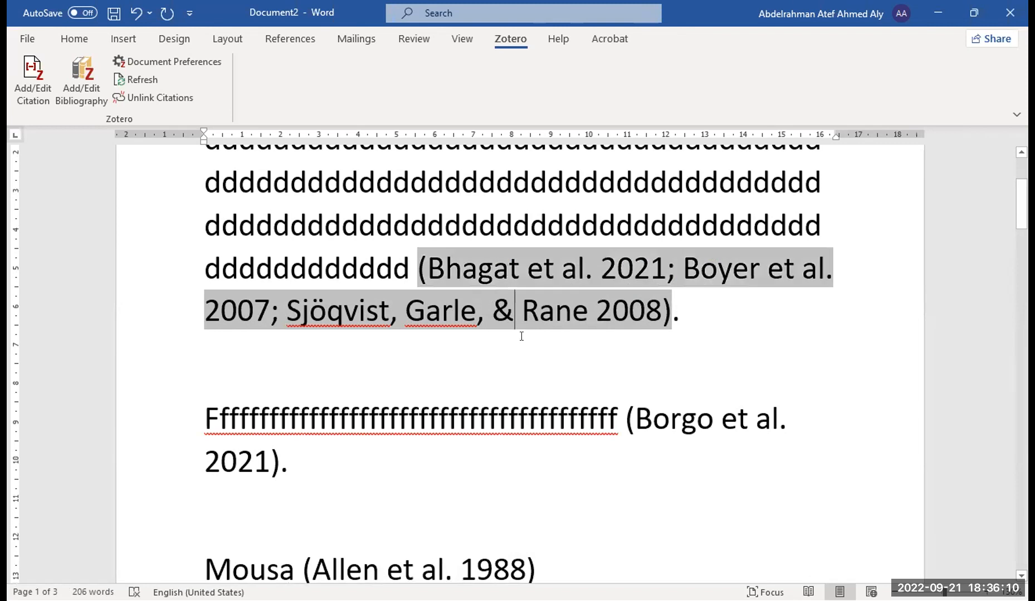
Replace "Modulators" with "MODULATORS" in the title of the 2021 reference in the bibliography.
scroll(515, 358, "down", 5)
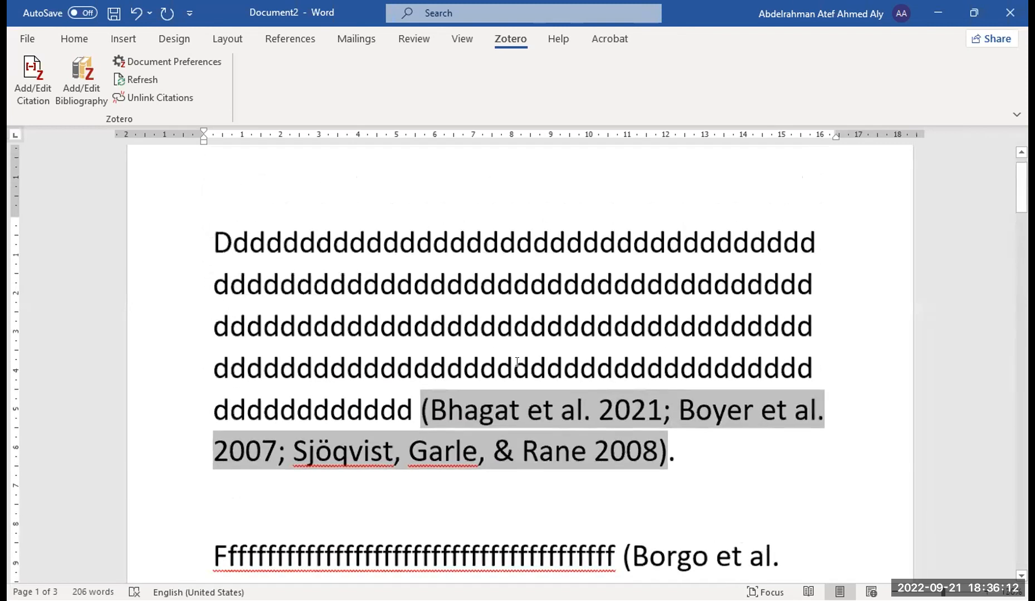
scroll(518, 363, "down", 4)
scroll(507, 372, "down", 12)
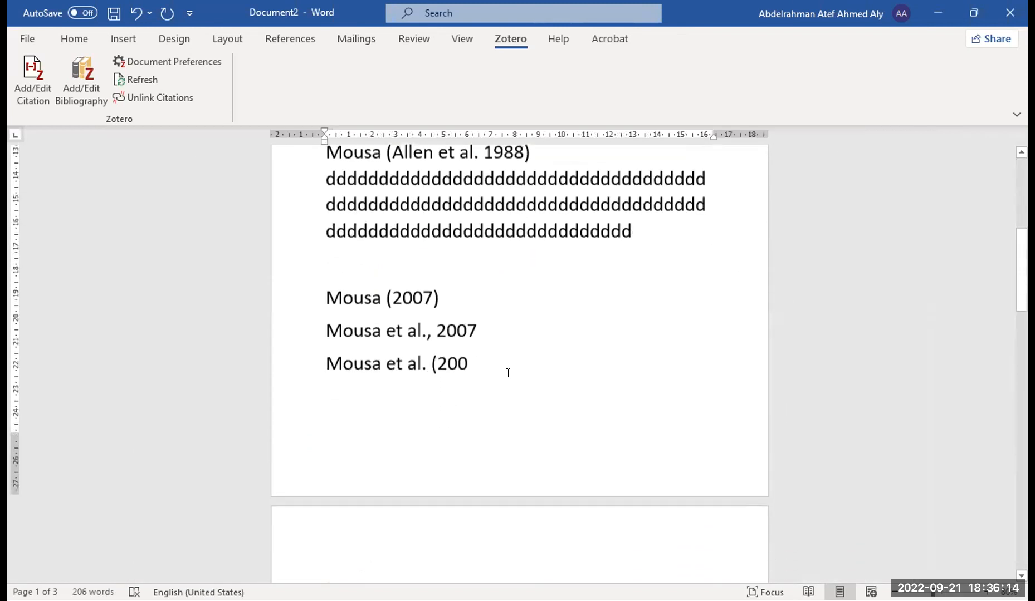
scroll(508, 373, "down", 1)
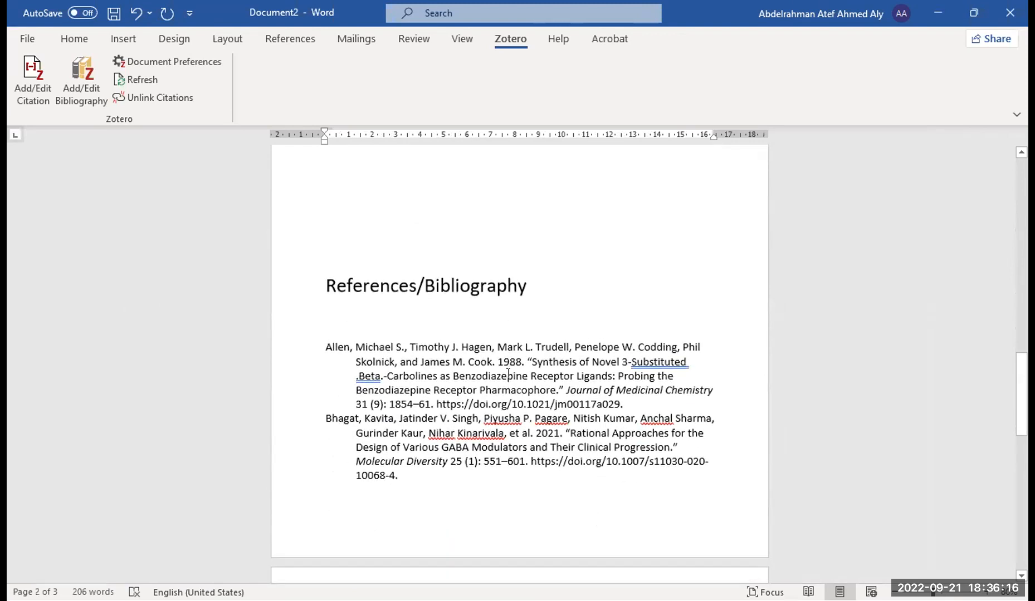
scroll(508, 373, "up", 2, "ctrl")
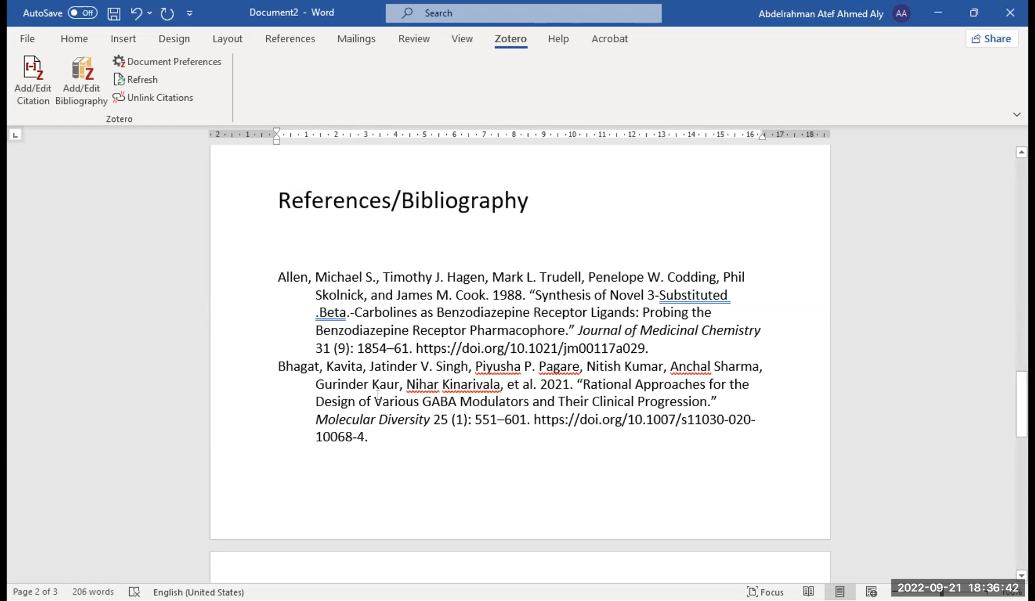
scroll(546, 397, "down", 1)
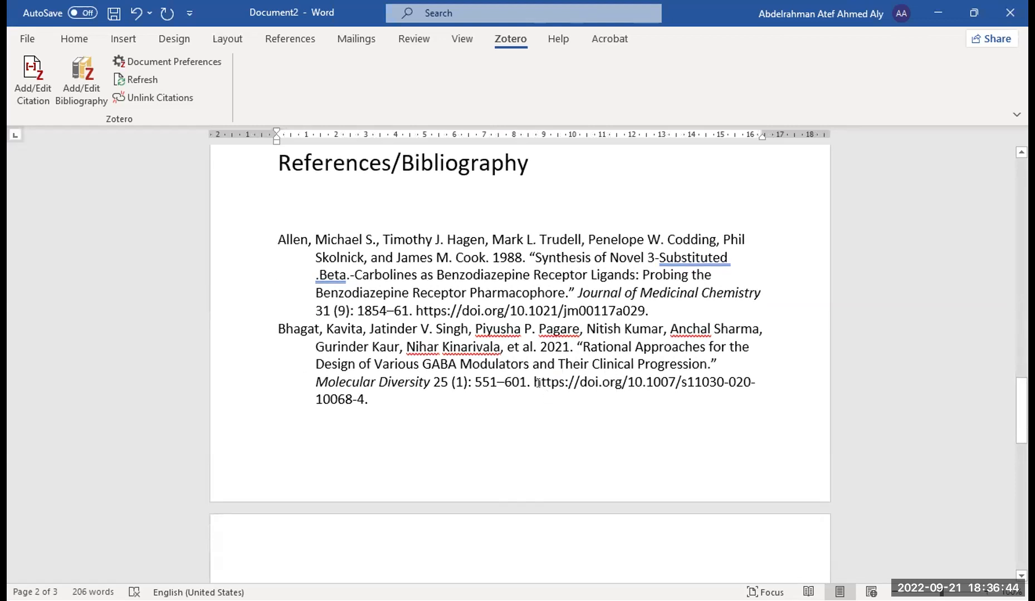
left_click_drag(528, 361, 469, 369)
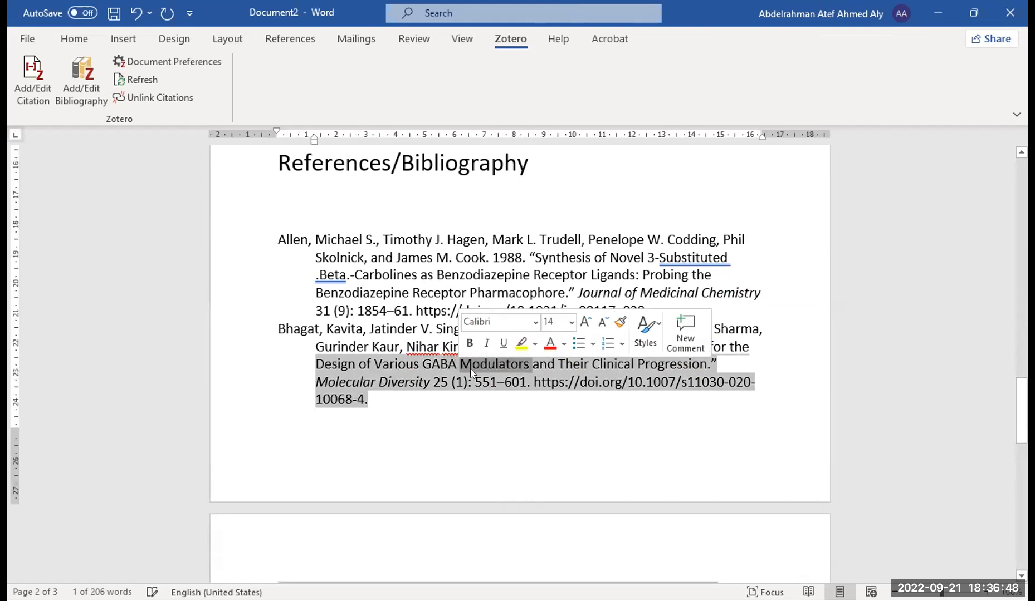
type("MODULATORS")
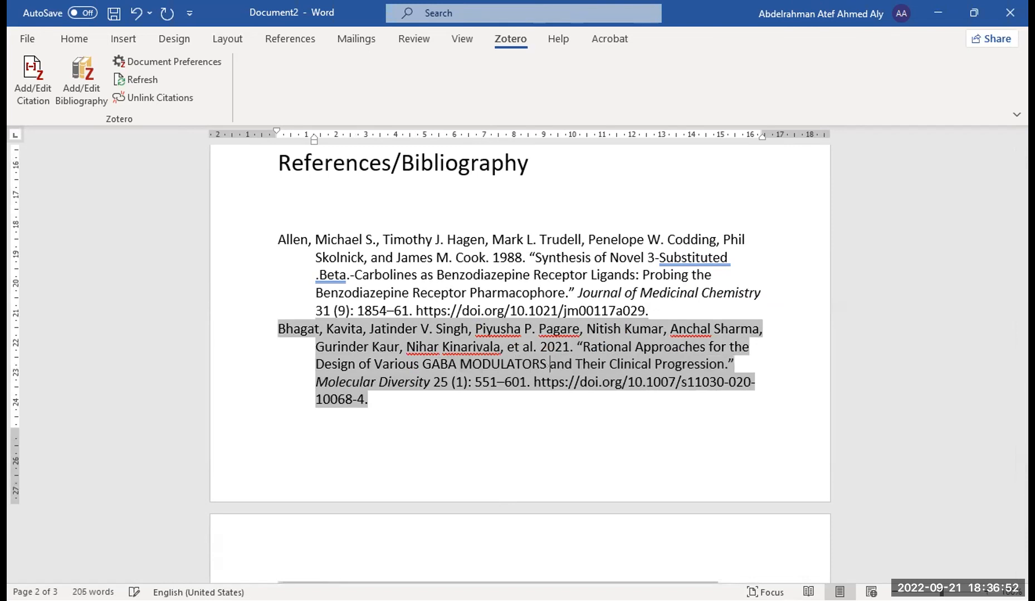
Examine the capitalized title word, the title and journal lines, and the page range of the 2021 bibliography entry.
scroll(520, 385, "up", 4)
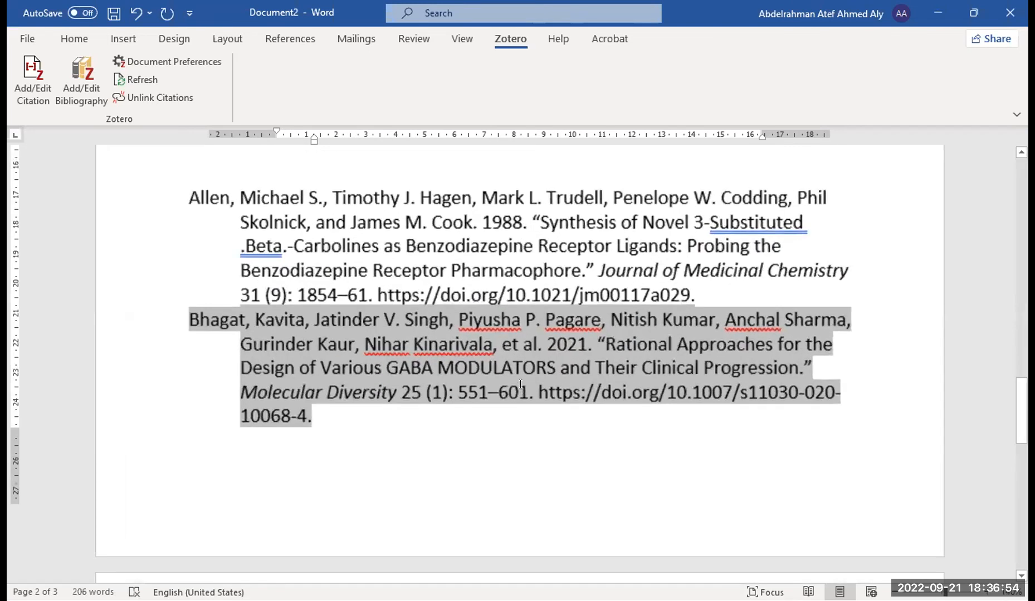
scroll(521, 384, "up", 1)
left_click_drag(555, 367, 435, 365)
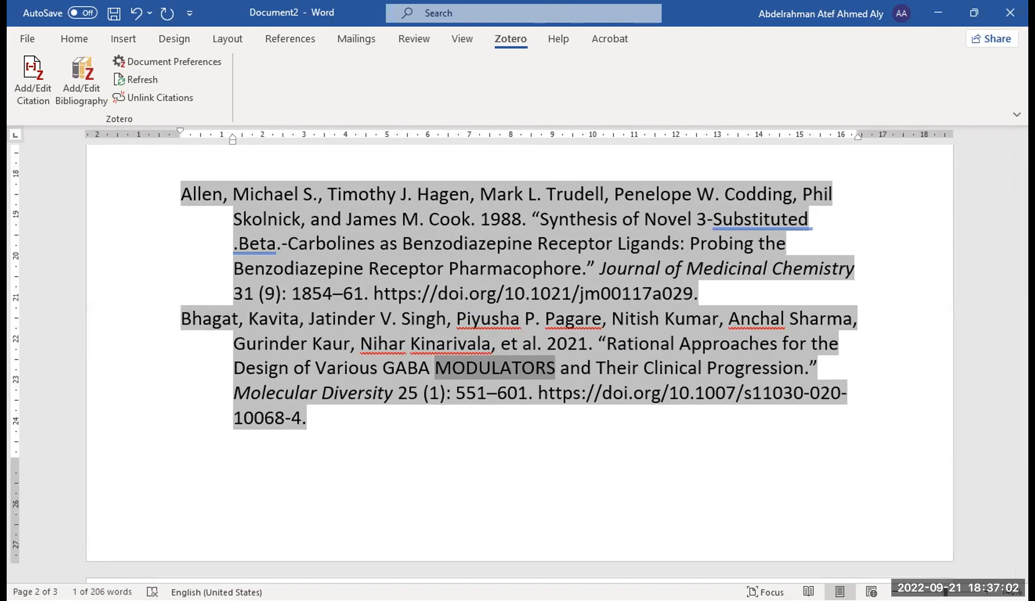
left_click_drag(348, 393, 201, 334)
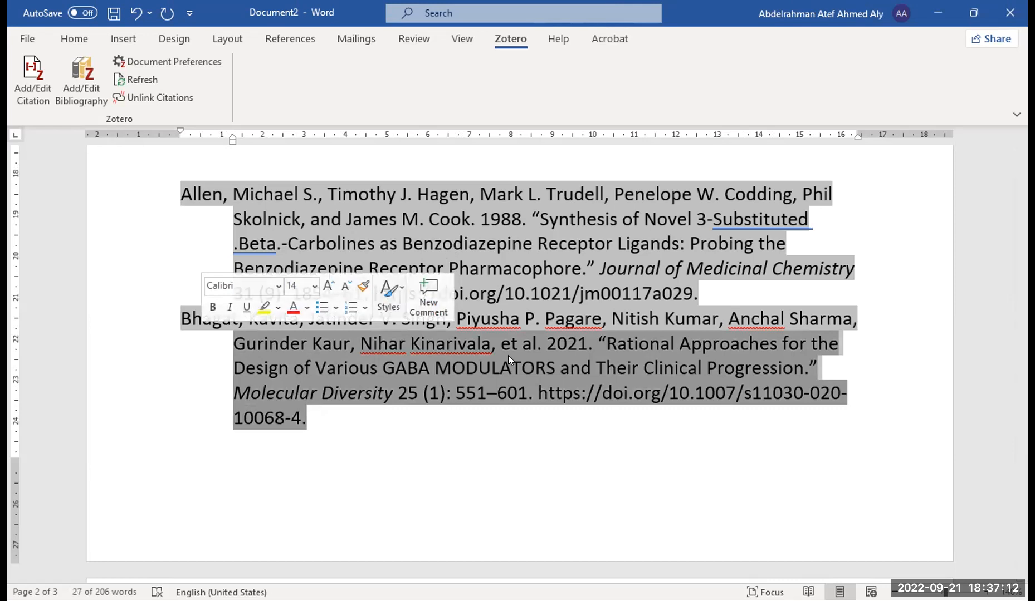
left_click_drag(526, 385, 498, 386)
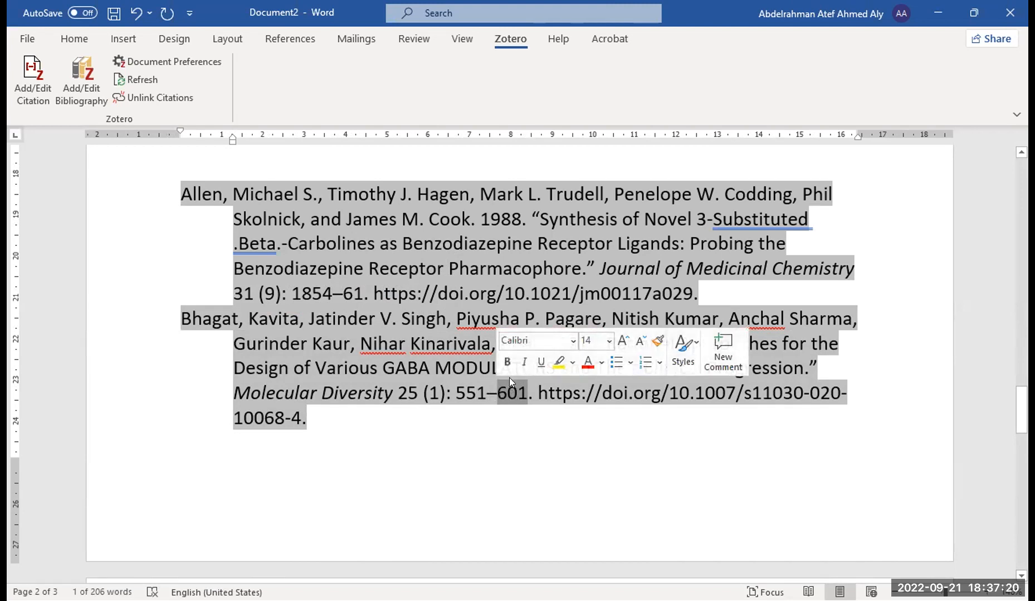
left_click(499, 319)
scroll(476, 300, "down", 2)
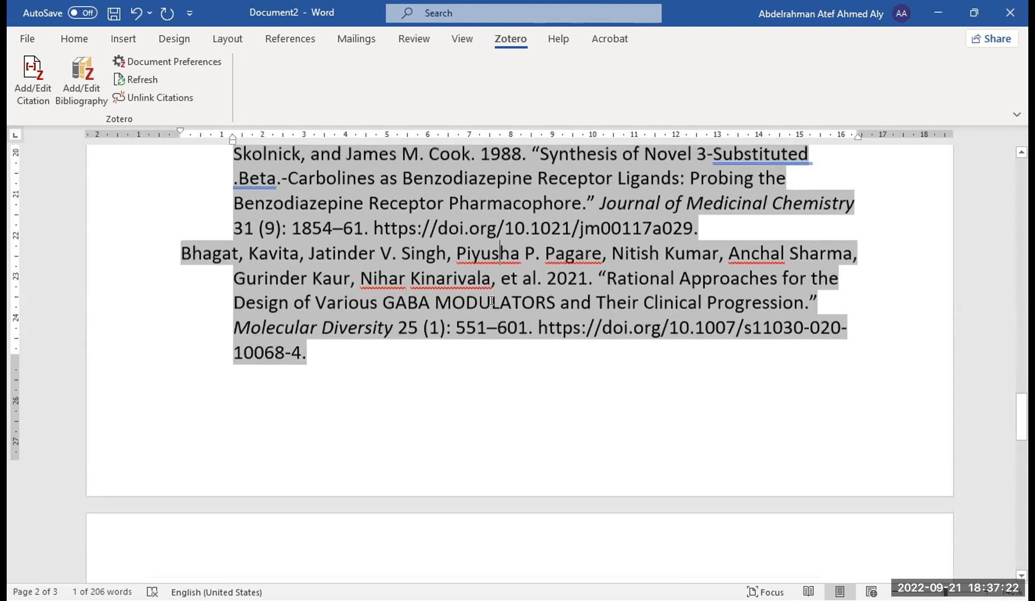
scroll(341, 300, "down", 1)
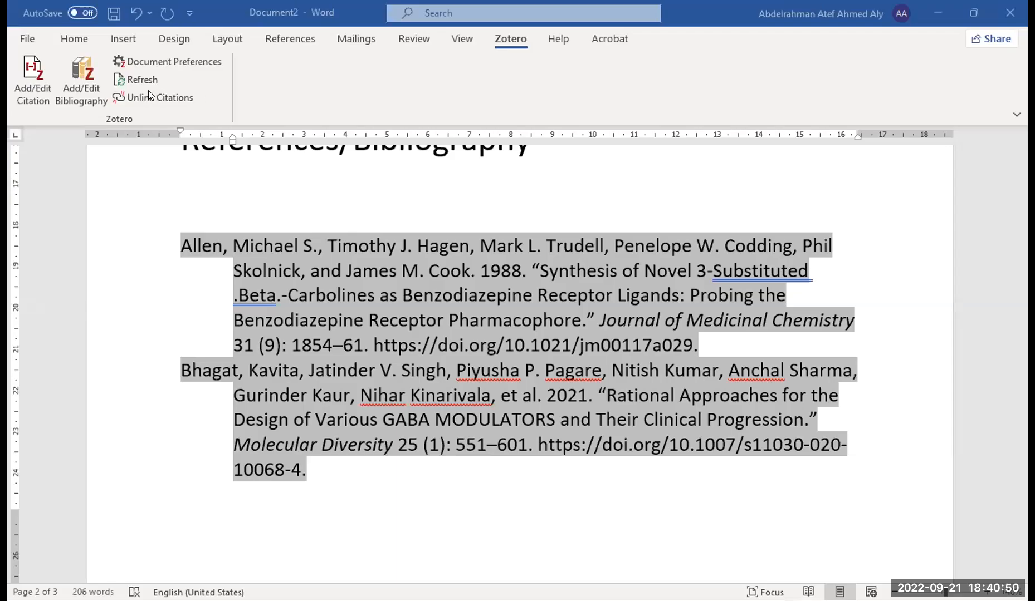
Unlink all Zotero citations in the document, starting from the 1988 in-text citation.
scroll(377, 302, "up", 10)
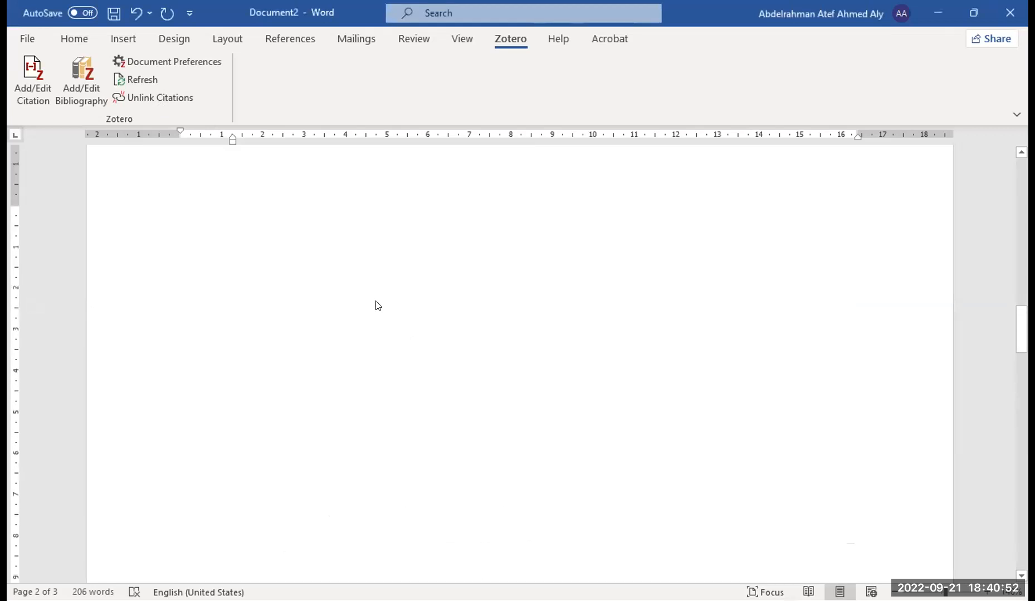
scroll(389, 306, "up", 1)
left_click(369, 267)
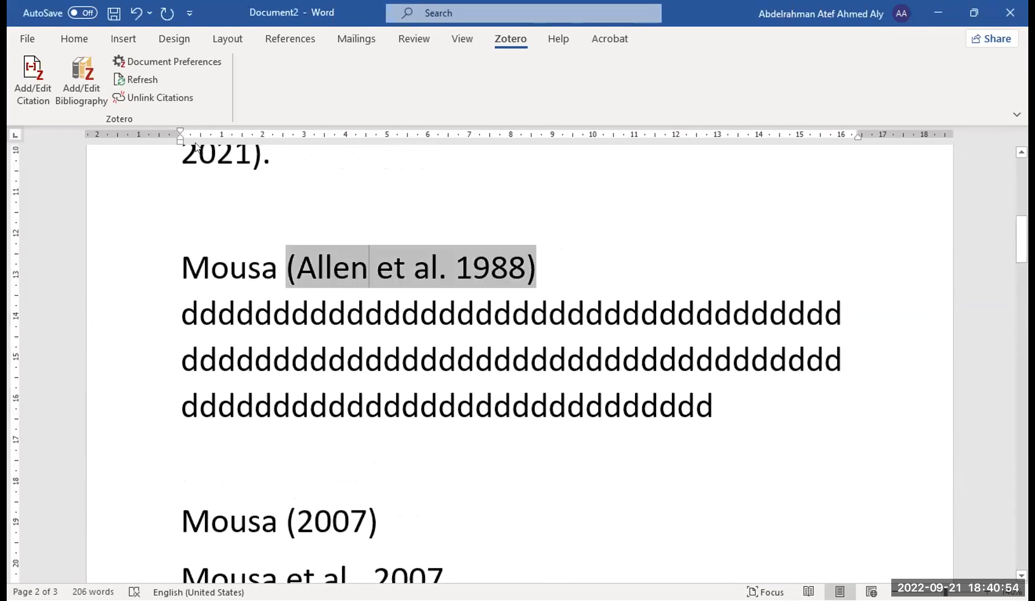
left_click(170, 101)
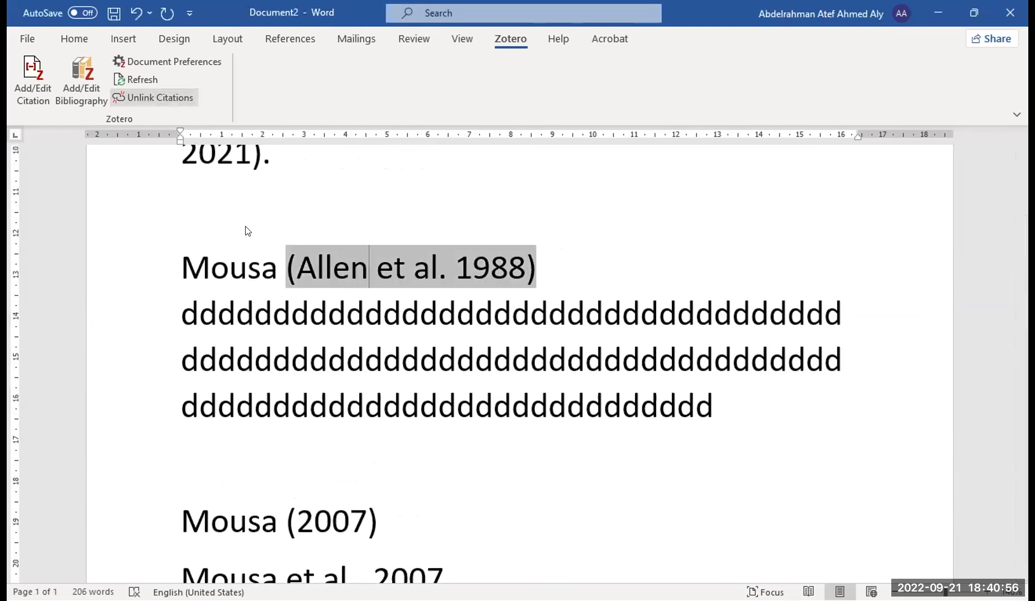
Check whether the 1988 and 2021 in-text citations still behave as linked Zotero fields or as ordinary text.
left_click_drag(546, 270, 319, 297)
left_click(329, 323)
left_click(344, 318)
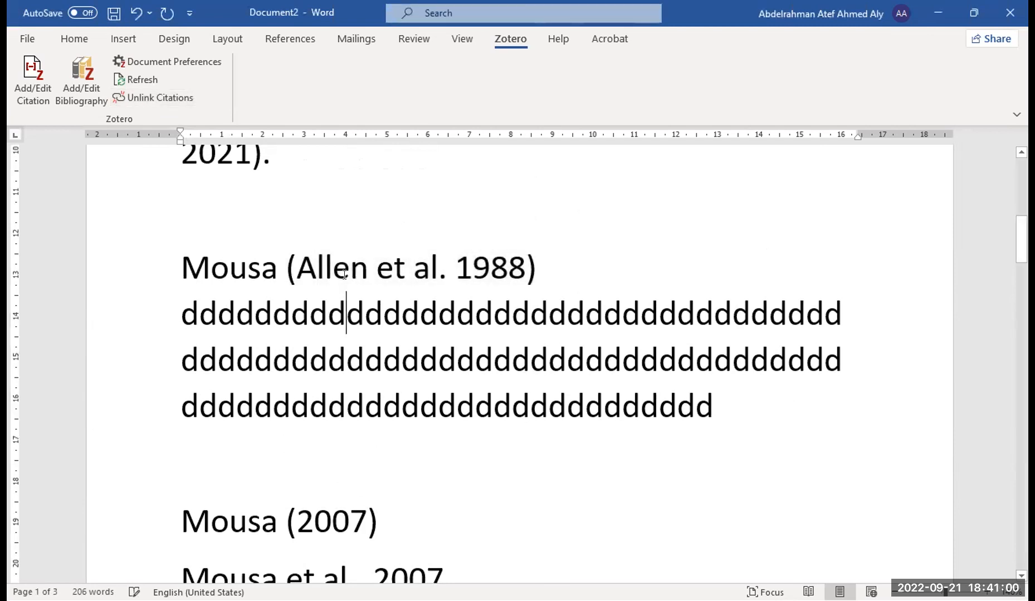
key("Right")
key("Right")
key("Right")
left_click(369, 266)
scroll(401, 328, "up", 3)
left_click(655, 251)
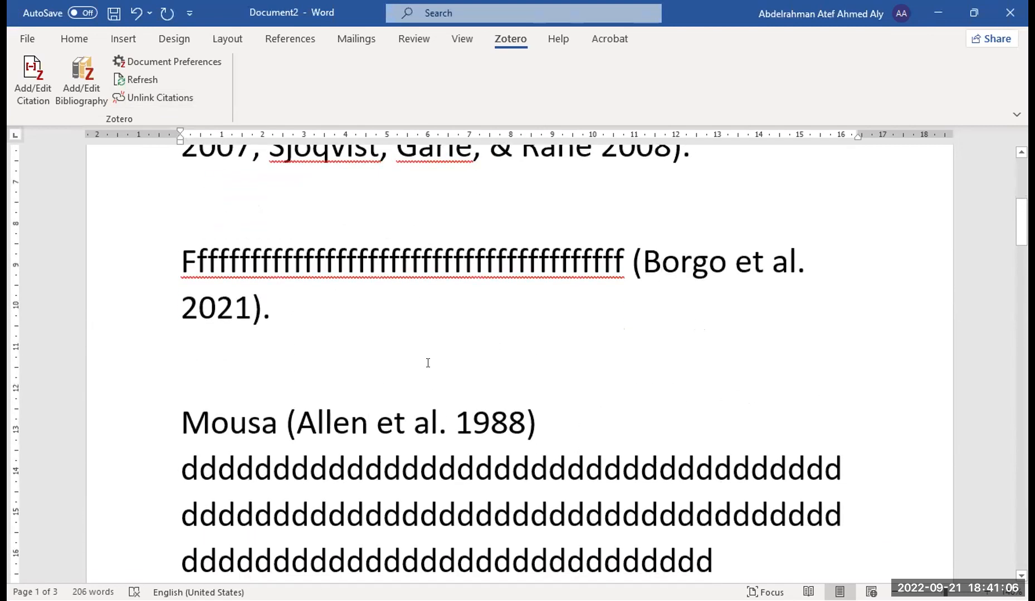